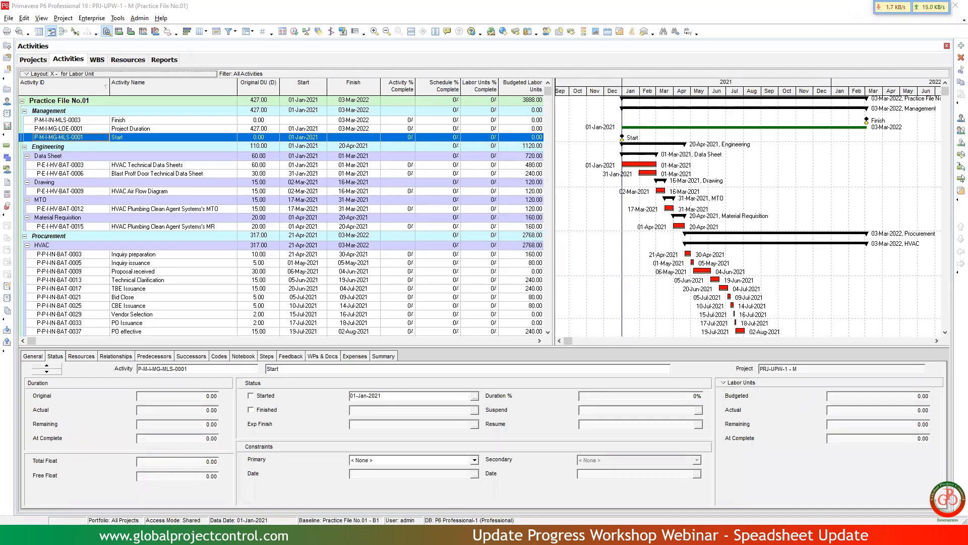
Open the workbook Exercise file Ver.5.5 from the desktop folder 2022-12-02 - Update Progress Workshop Webinar in Excel.
{"action": "key", "text": "super+e"}
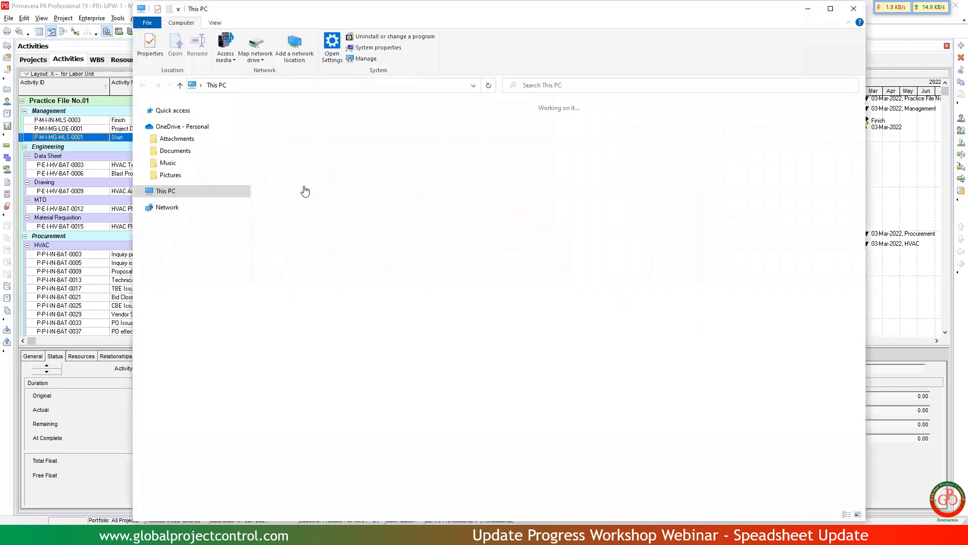
{"action": "double_click", "coordinate": [413, 128]}
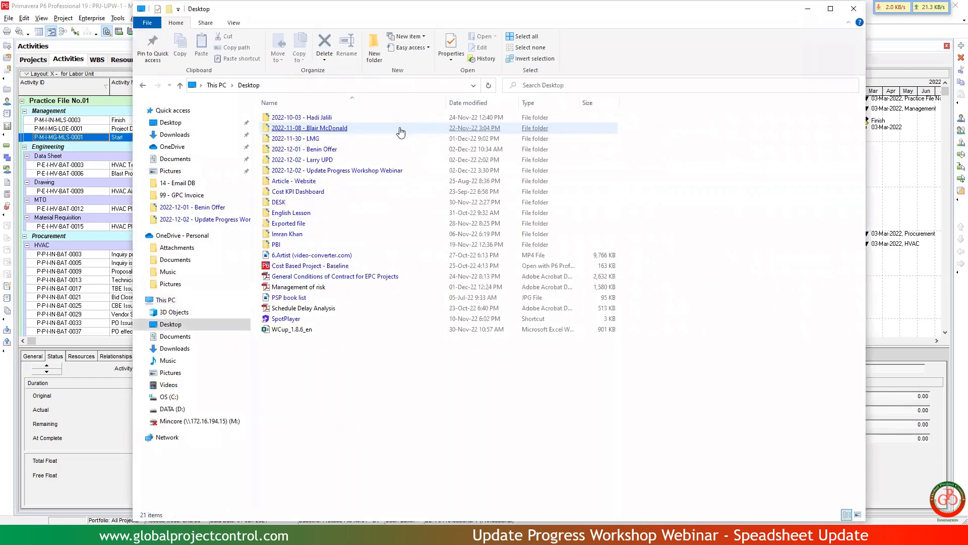
{"action": "left_click", "coordinate": [402, 129]}
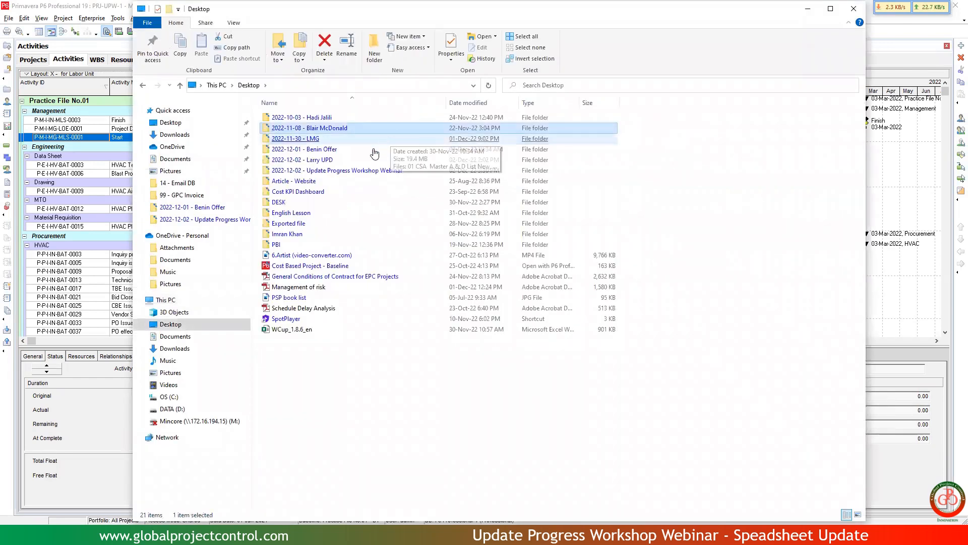
{"action": "double_click", "coordinate": [335, 170]}
{"action": "left_click", "coordinate": [303, 119]}
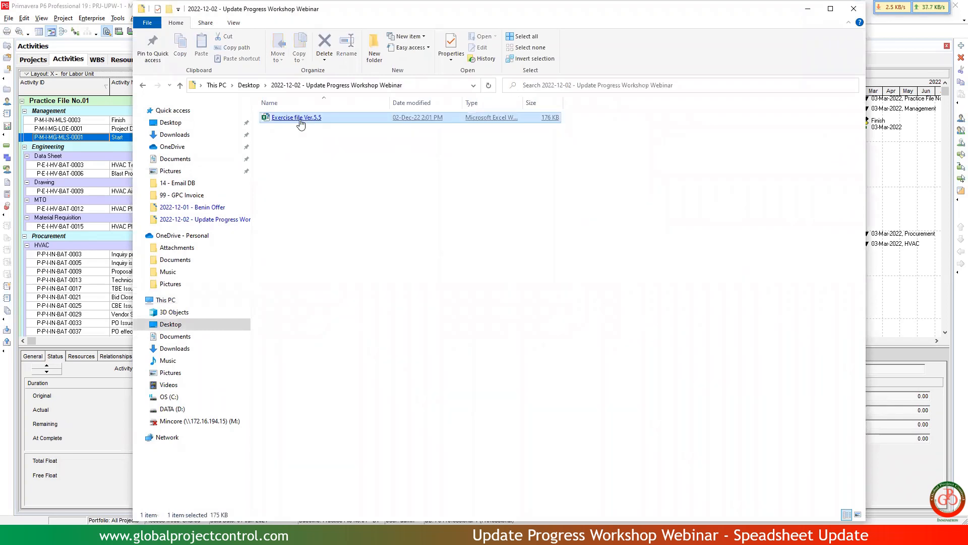
{"action": "left_click", "coordinate": [807, 10]}
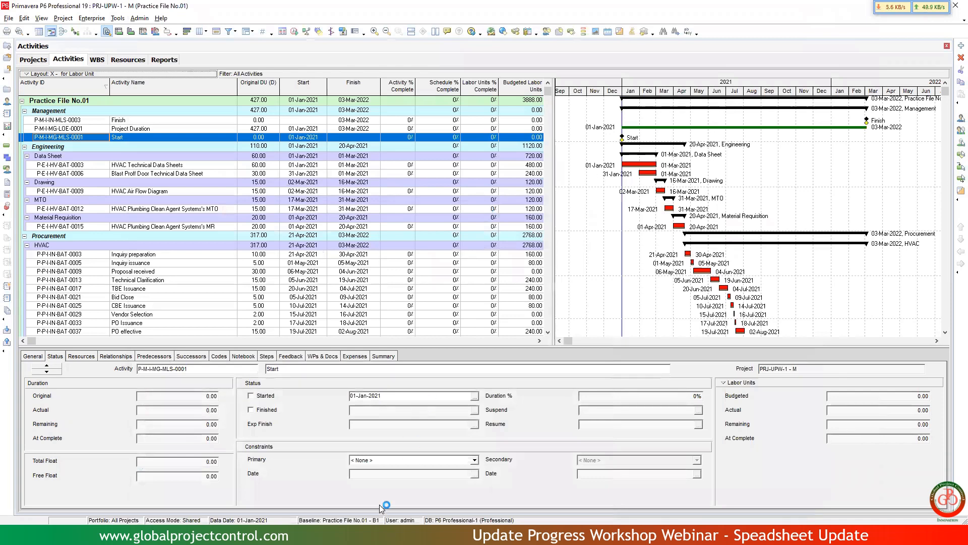
{"action": "left_click", "coordinate": [387, 534]}
Examine the activity ID, activity name, predecessor details and activity type columns of the PRJ-01 sheet.
{"action": "left_click", "coordinate": [464, 320]}
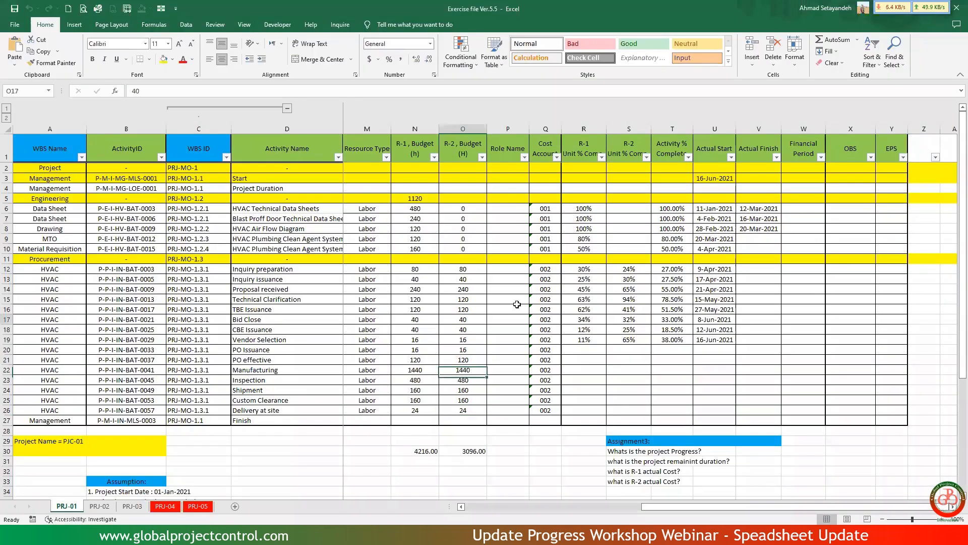
{"action": "middle_click", "coordinate": [545, 295]}
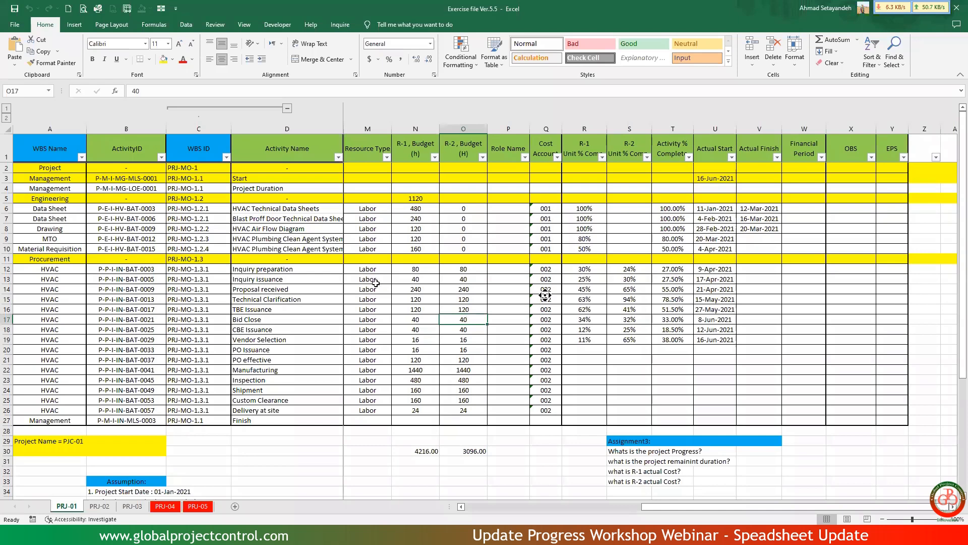
{"action": "scroll", "coordinate": [348, 224], "scroll_direction": "left", "scroll_amount": 8}
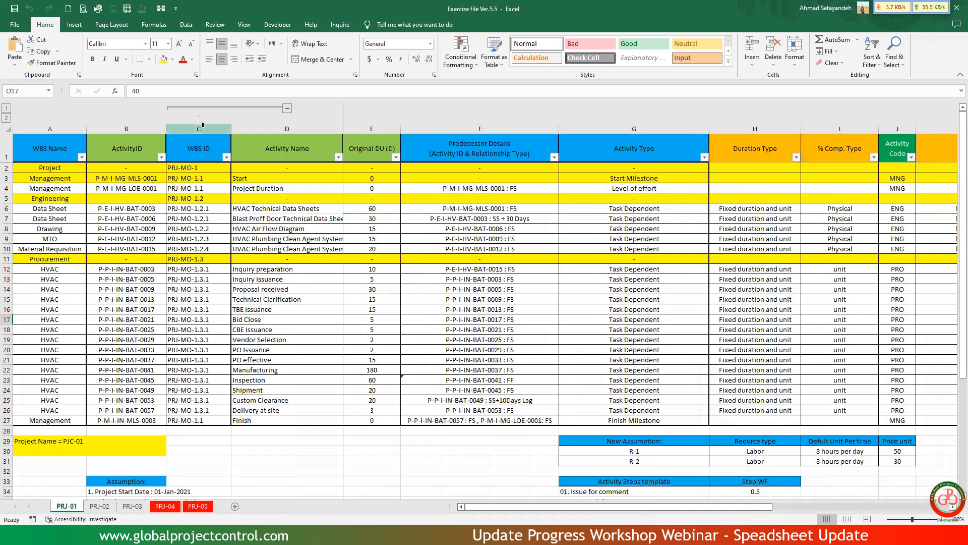
{"action": "left_click", "coordinate": [143, 130]}
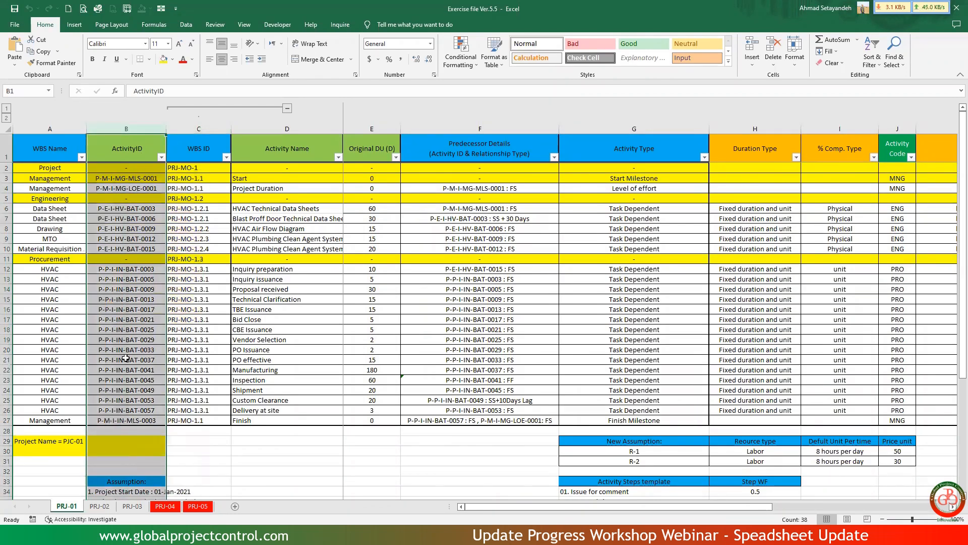
{"action": "left_click", "coordinate": [297, 125]}
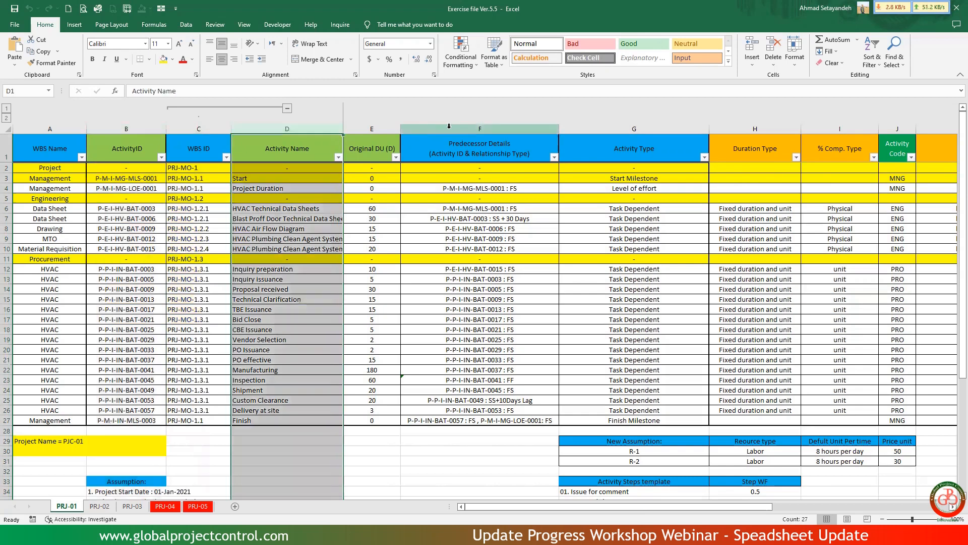
{"action": "left_click", "coordinate": [473, 127]}
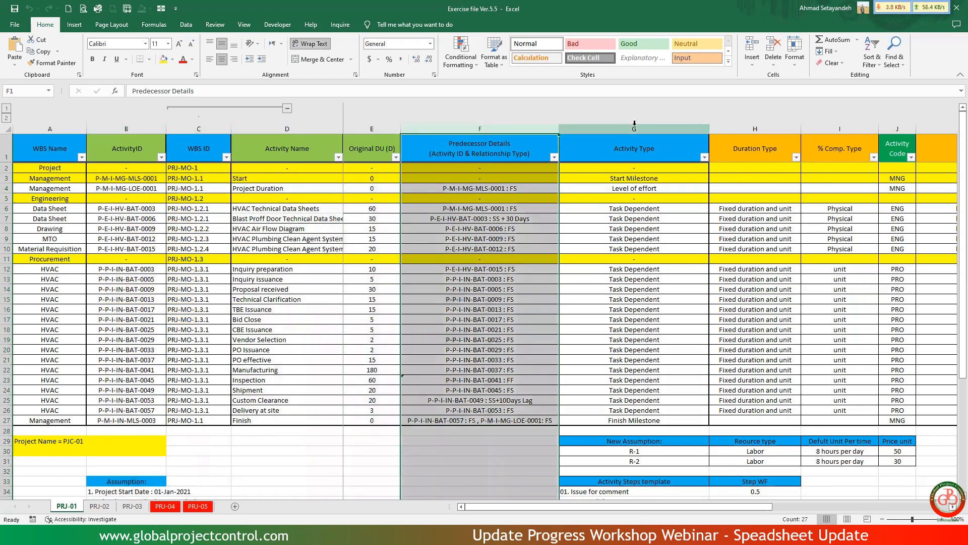
{"action": "left_click", "coordinate": [629, 127]}
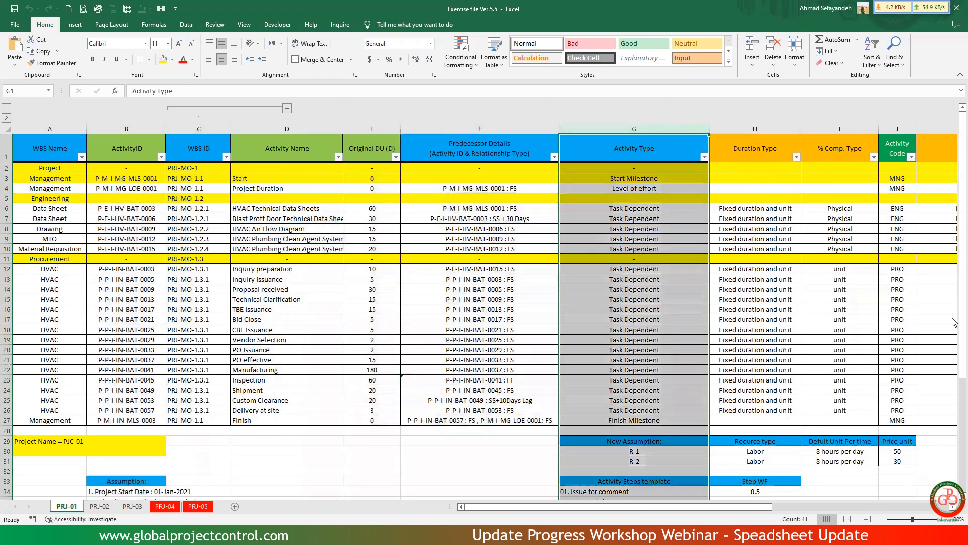
Examine the PRJ-01 sheet's resource, budget and unit percent complete columns, and the Activity % Complete formula for HVAC Technical Data Sheets.
{"action": "left_click", "coordinate": [952, 507]}
{"action": "left_click", "coordinate": [952, 506]}
{"action": "left_click", "coordinate": [952, 506]}
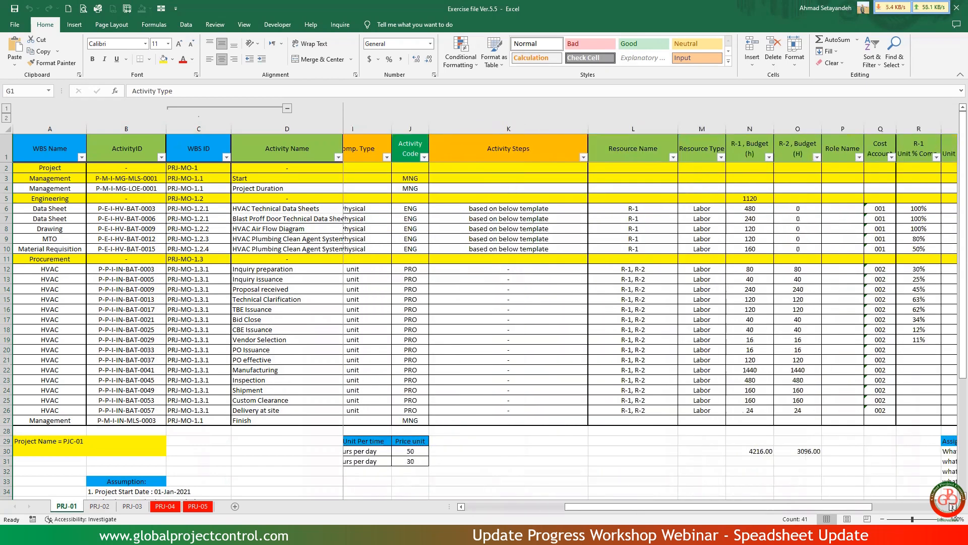
{"action": "left_click", "coordinate": [952, 506]}
{"action": "left_click", "coordinate": [952, 506]}
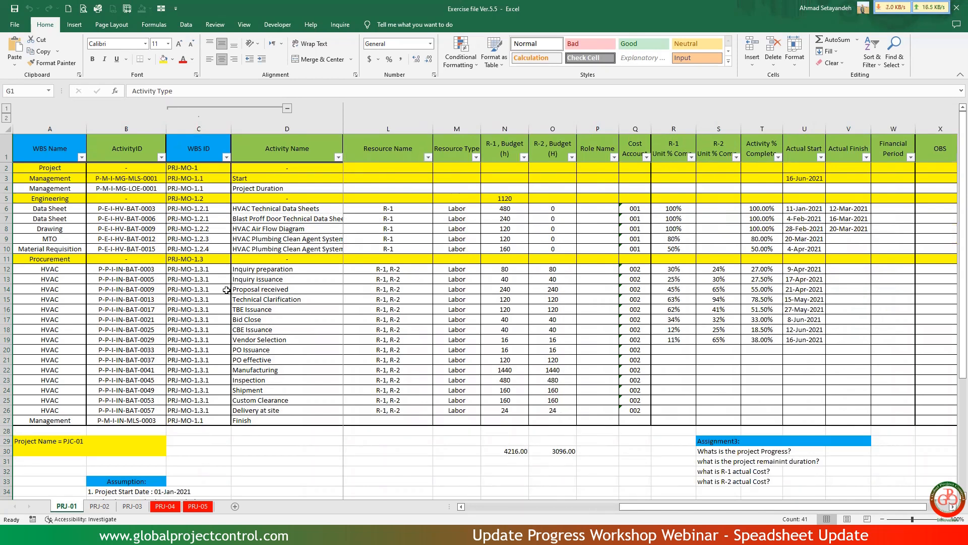
{"action": "left_click", "coordinate": [140, 181]}
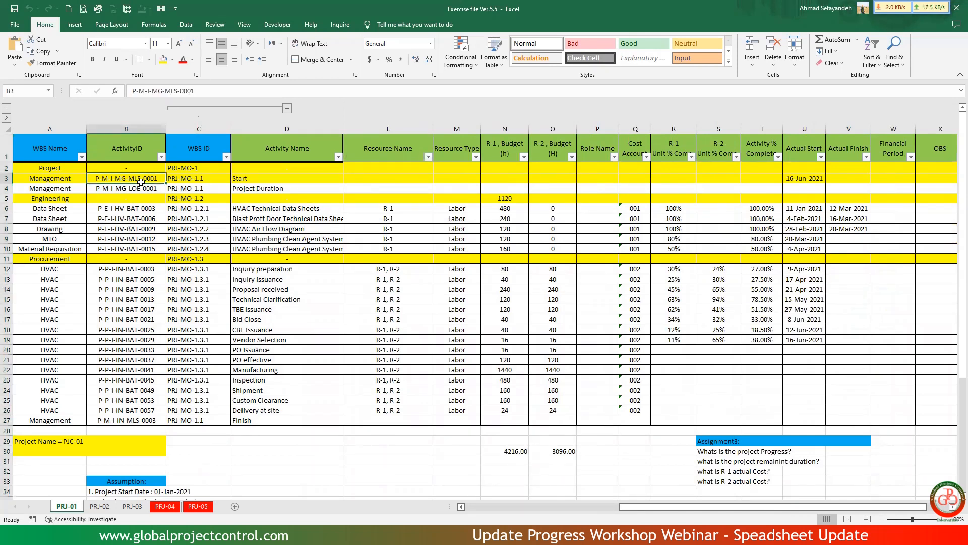
{"action": "left_click_drag", "start_coordinate": [141, 181], "coordinate": [141, 188]}
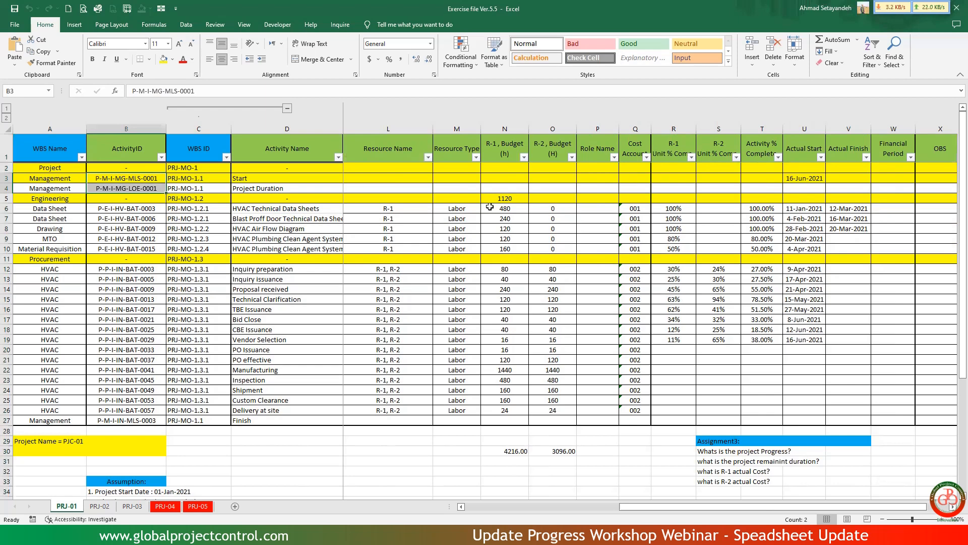
{"action": "left_click", "coordinate": [670, 144]}
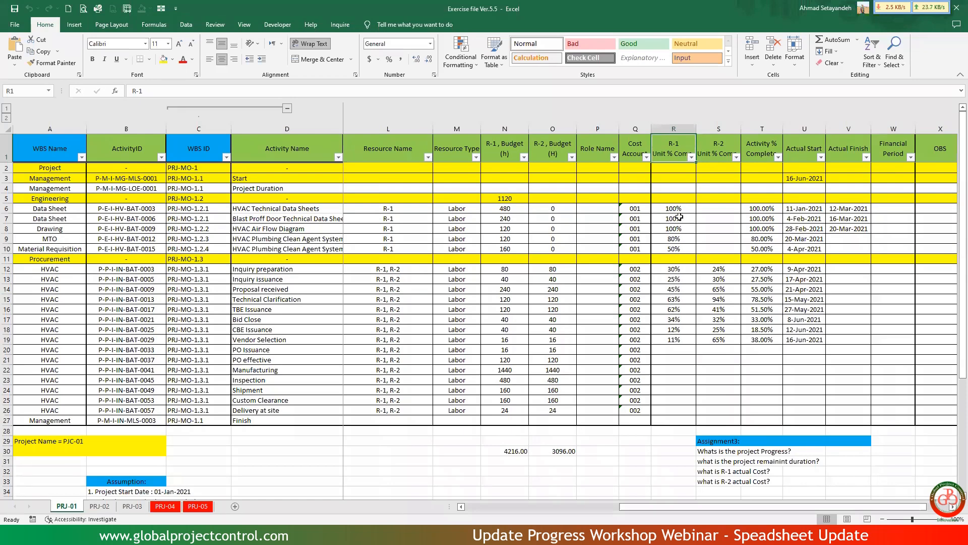
{"action": "left_click", "coordinate": [765, 209]}
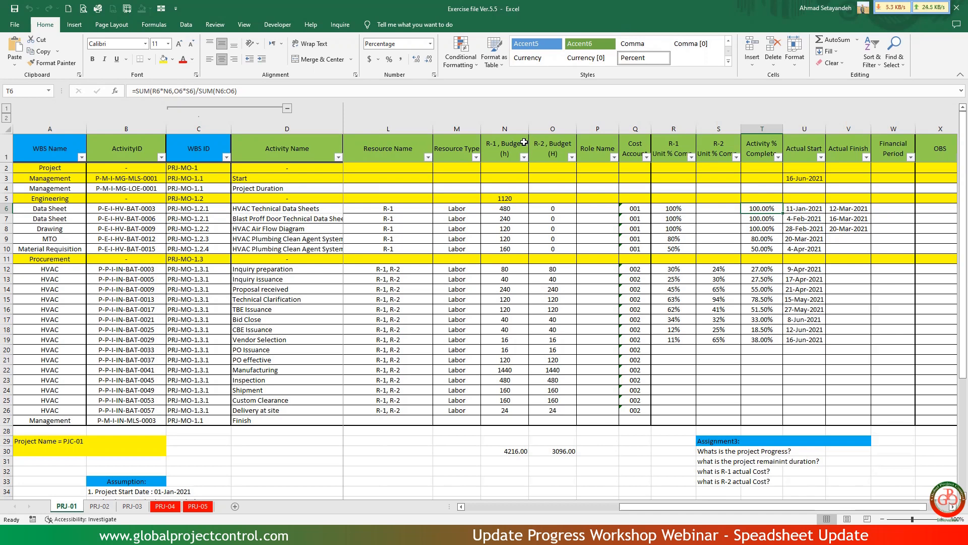
{"action": "left_click", "coordinate": [304, 231]}
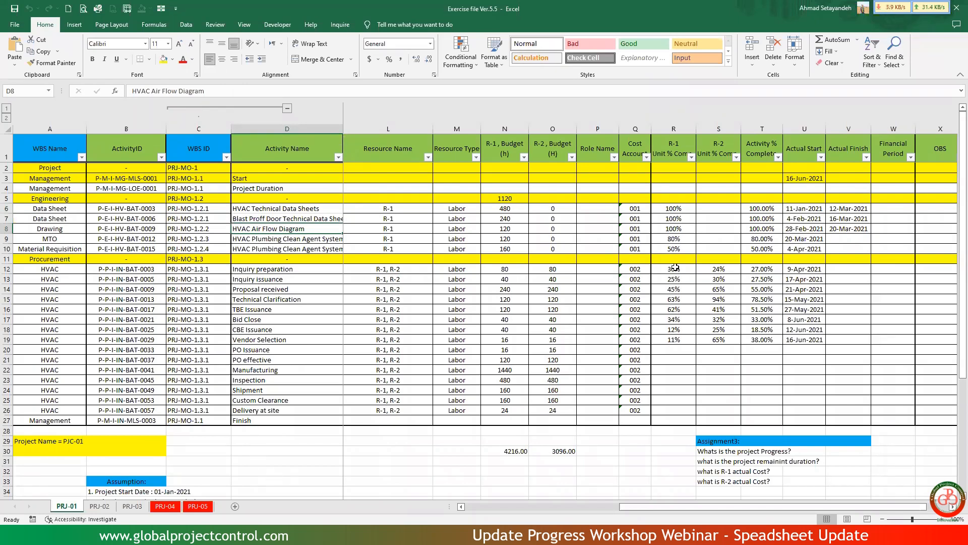
Switch to Primavera P6 and examine the start date and budgeted labor units of Practice File No.01.
{"action": "left_click", "coordinate": [357, 535]}
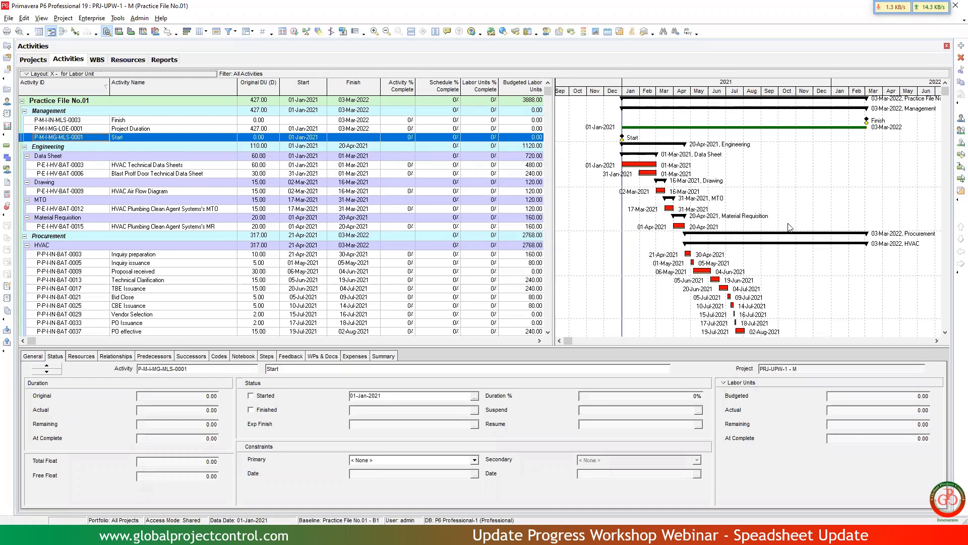
{"action": "left_click", "coordinate": [938, 340]}
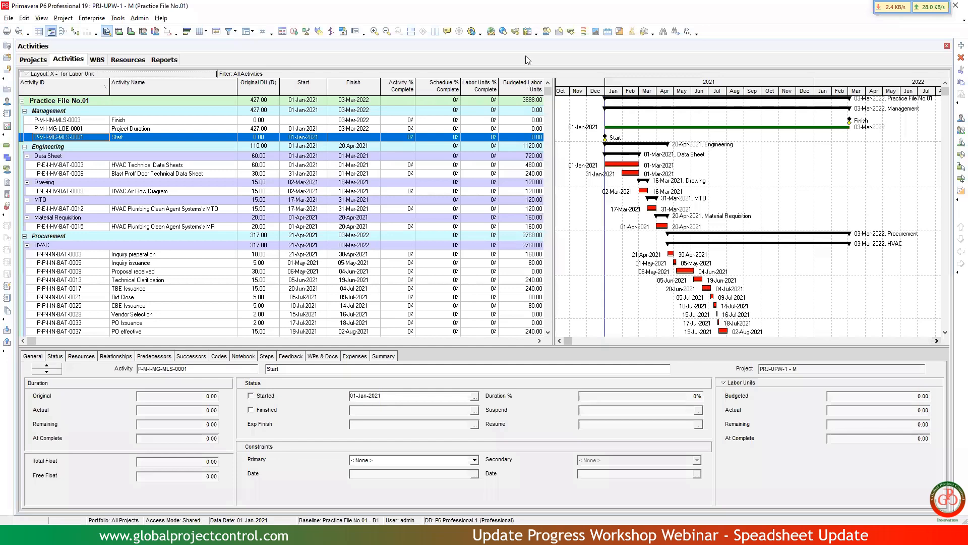
{"action": "left_click", "coordinate": [524, 103]}
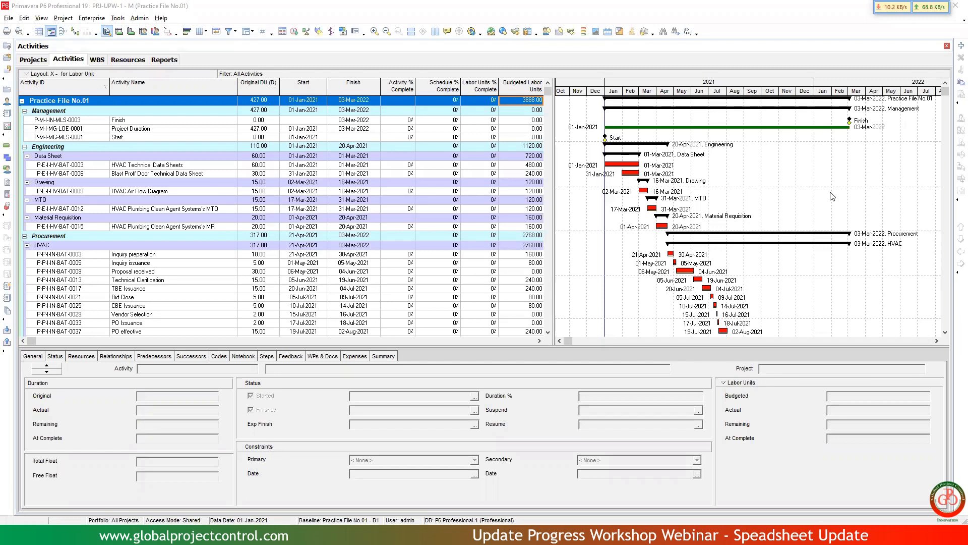
{"action": "left_click", "coordinate": [309, 110]}
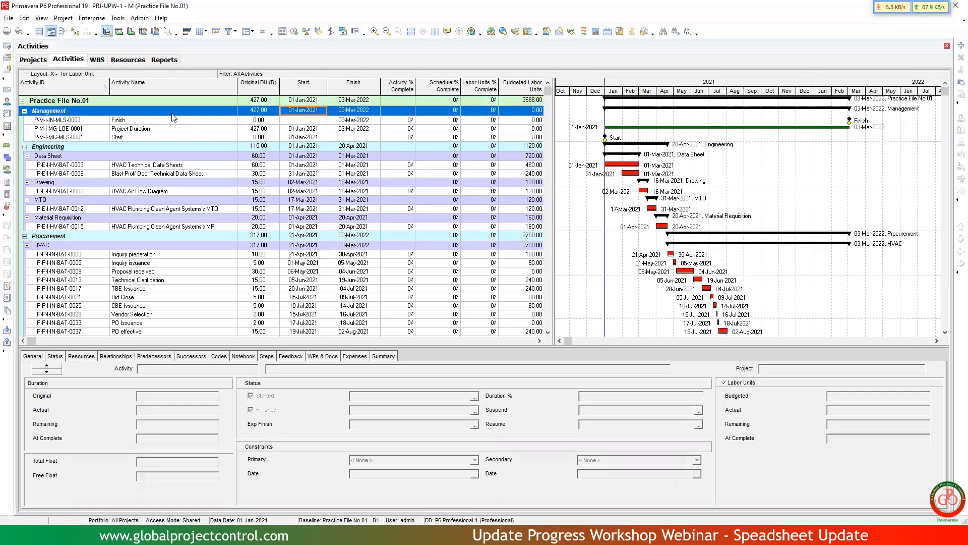
{"action": "left_click", "coordinate": [145, 101]}
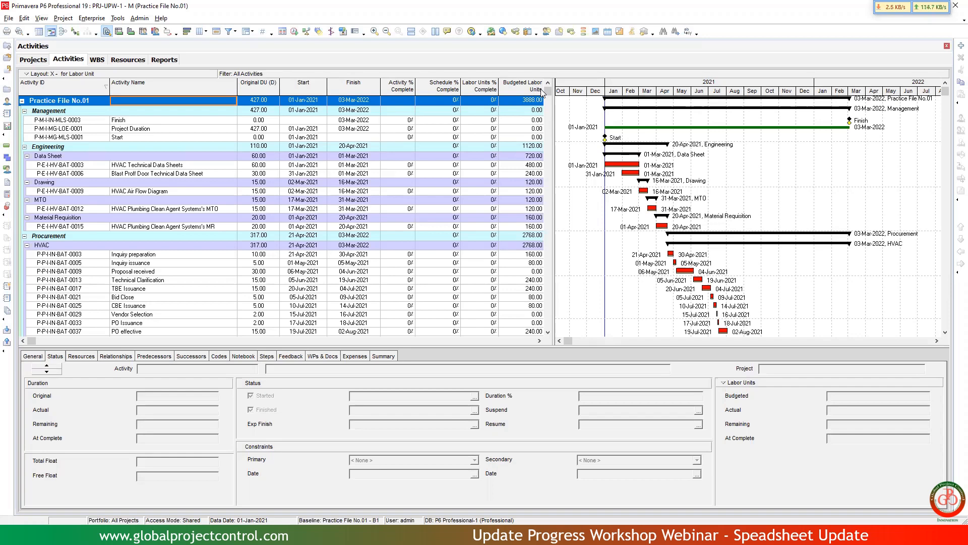
Start an export in Spreadsheet (XLSX) format with Activities and Resource Assignments as the data types.
{"action": "left_click", "coordinate": [12, 20]}
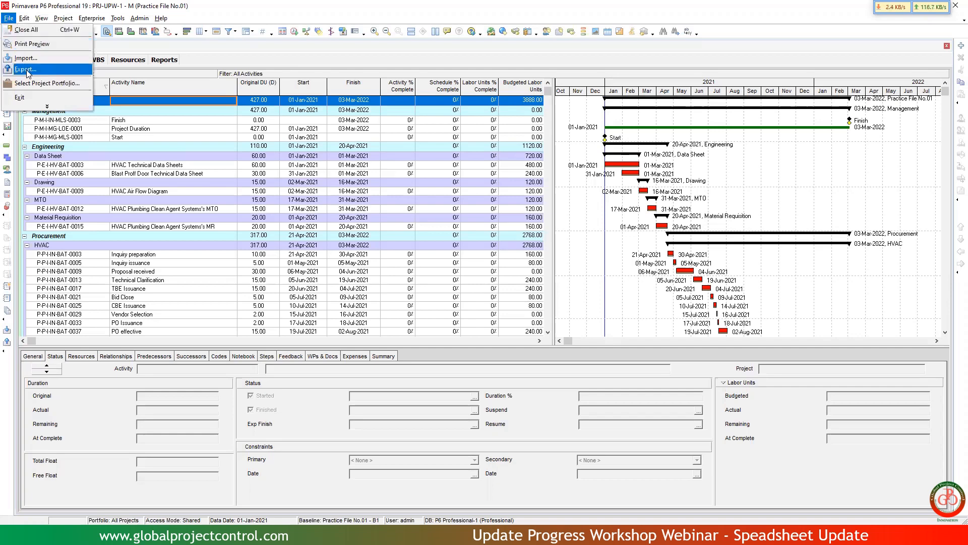
{"action": "left_click", "coordinate": [28, 71]}
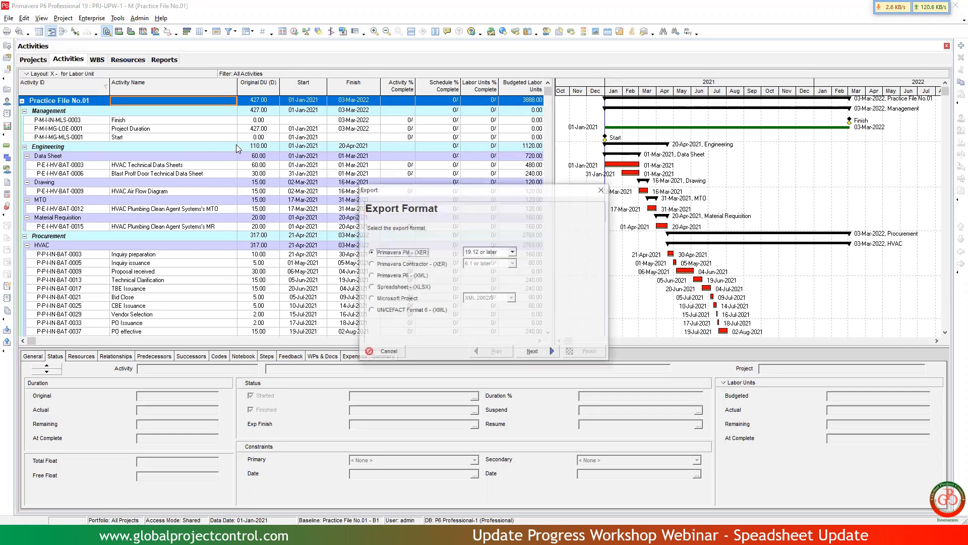
{"action": "left_click", "coordinate": [396, 289]}
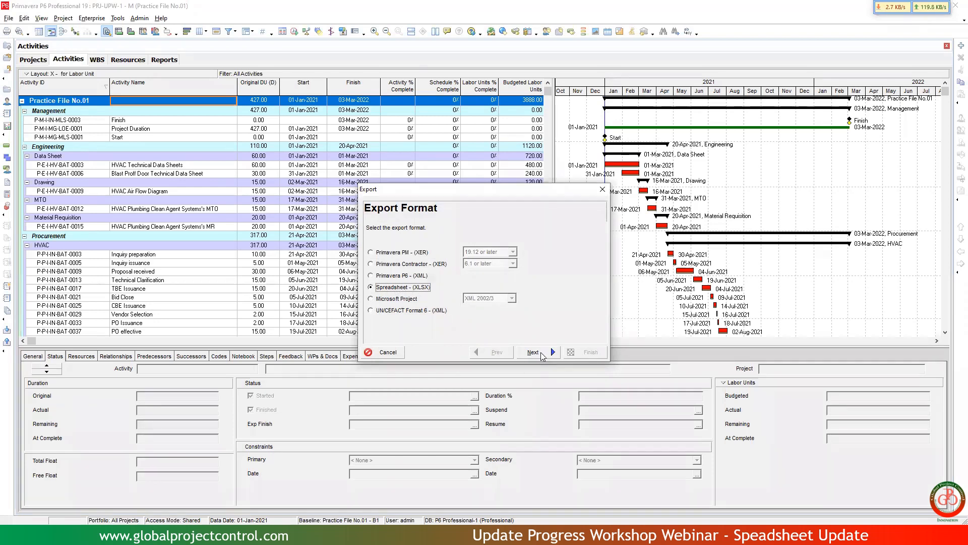
{"action": "left_click", "coordinate": [533, 352]}
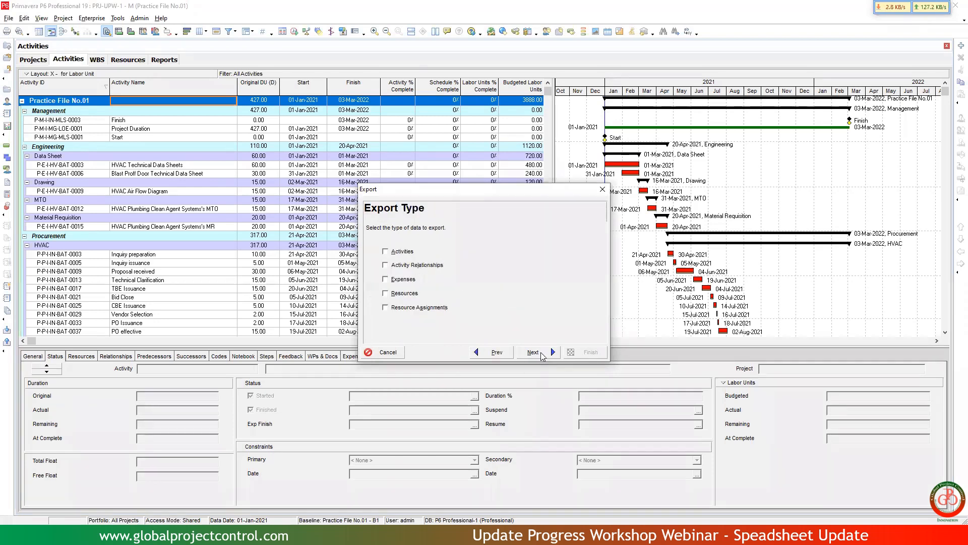
{"action": "left_click", "coordinate": [401, 252]}
{"action": "left_click", "coordinate": [406, 308]}
{"action": "left_click", "coordinate": [534, 353]}
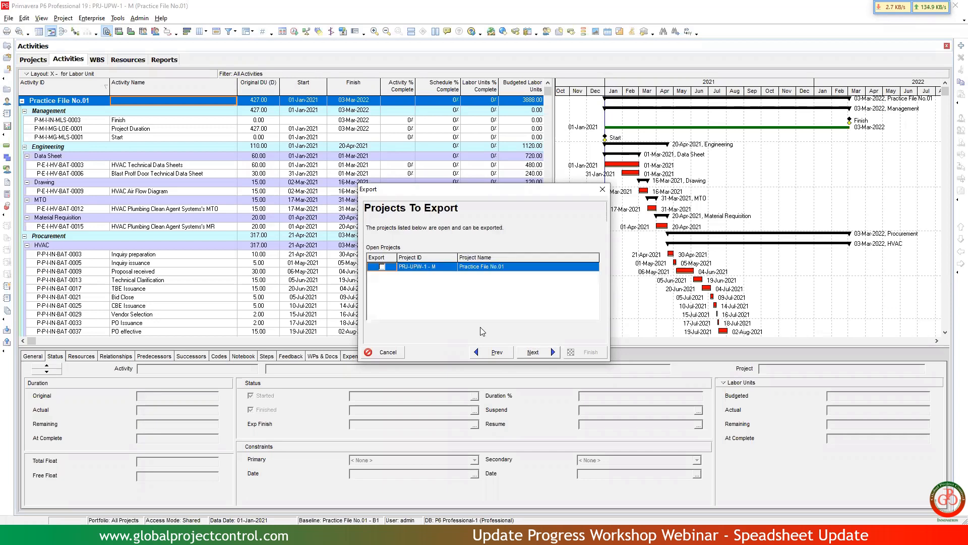
Include project PRJ-UPW-1 - M in the export and open the template ACT UPD IMPT for resource for modification.
{"action": "left_click", "coordinate": [386, 268]}
{"action": "left_click", "coordinate": [545, 352]}
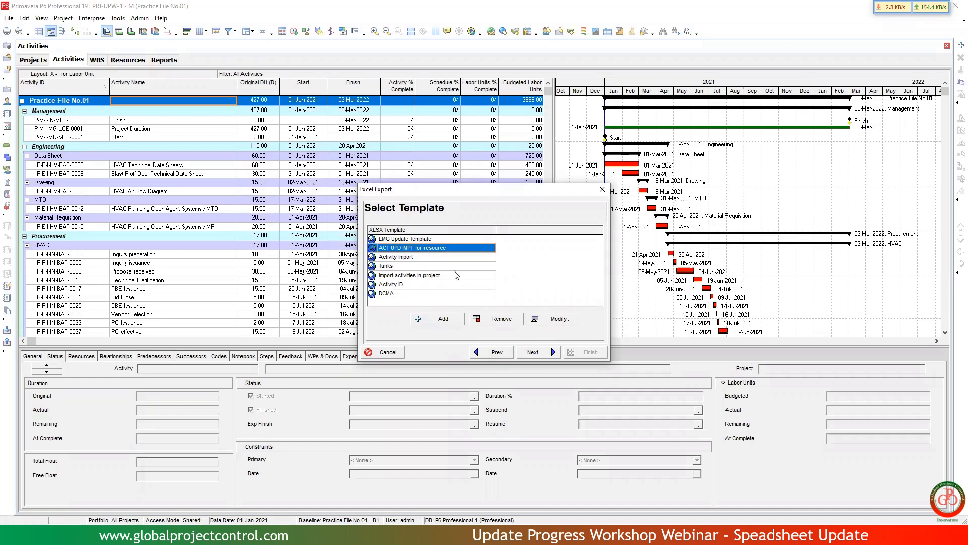
{"action": "left_click", "coordinate": [562, 322]}
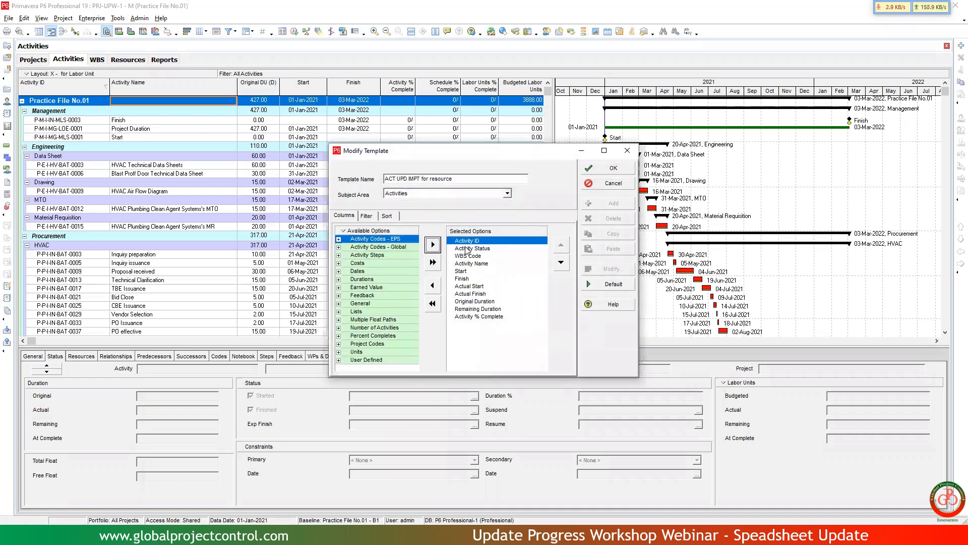
Review the template's selected columns for Activities and Resource Assignments, and check the filter settings for Resource Assignments.
{"action": "left_click", "coordinate": [488, 318], "text": "shift"}
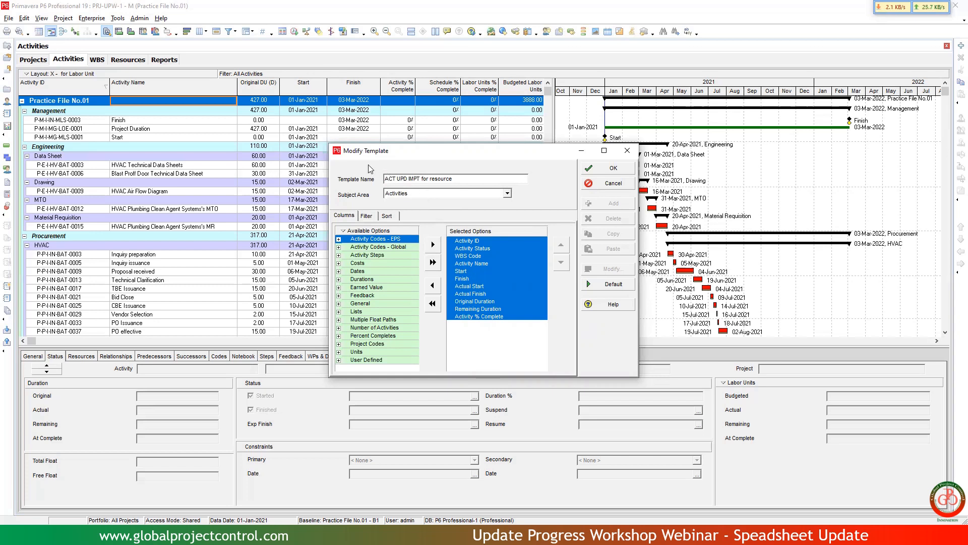
{"action": "left_click", "coordinate": [413, 196]}
{"action": "left_click", "coordinate": [415, 210]}
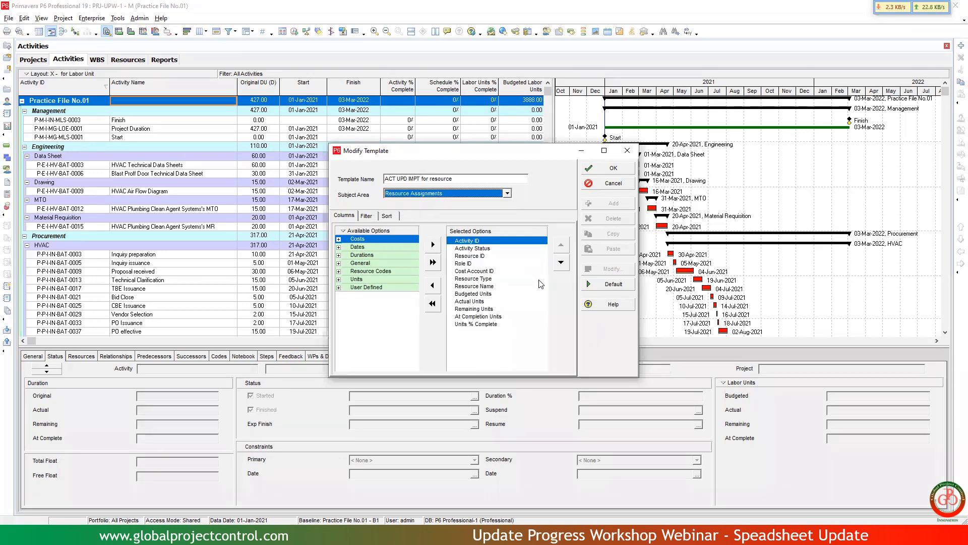
{"action": "left_click", "coordinate": [494, 324], "text": "shift"}
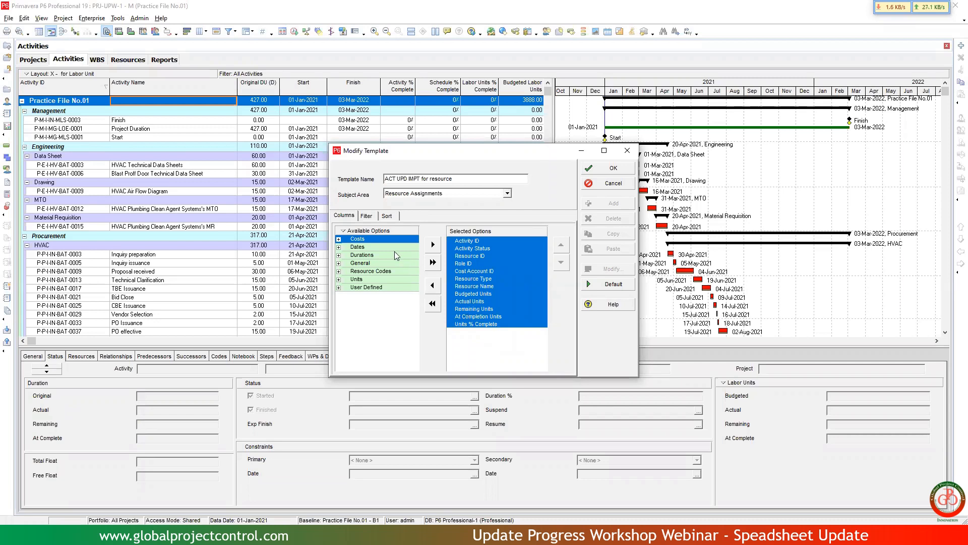
{"action": "left_click", "coordinate": [372, 218]}
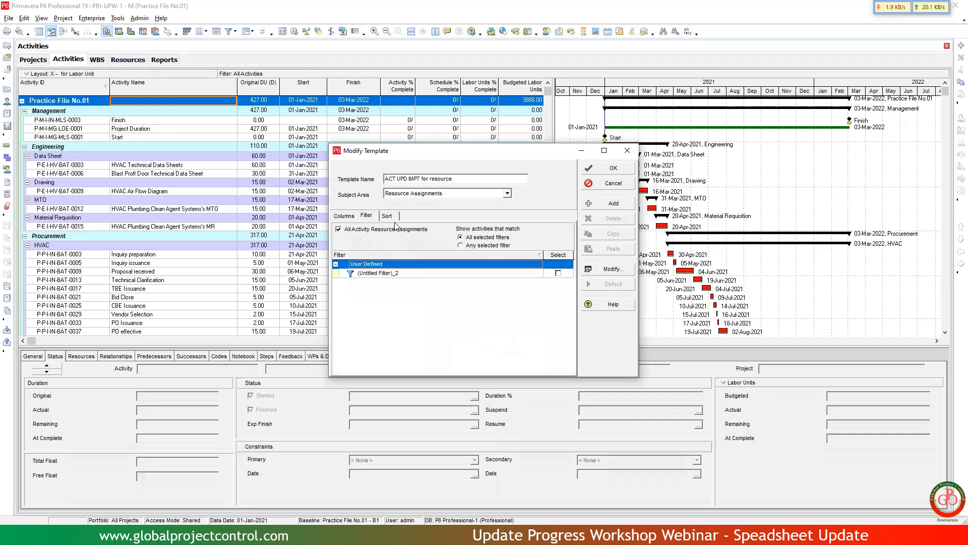
Check the template's sort settings, accept the template and continue the export to the file selection.
{"action": "left_click", "coordinate": [393, 218]}
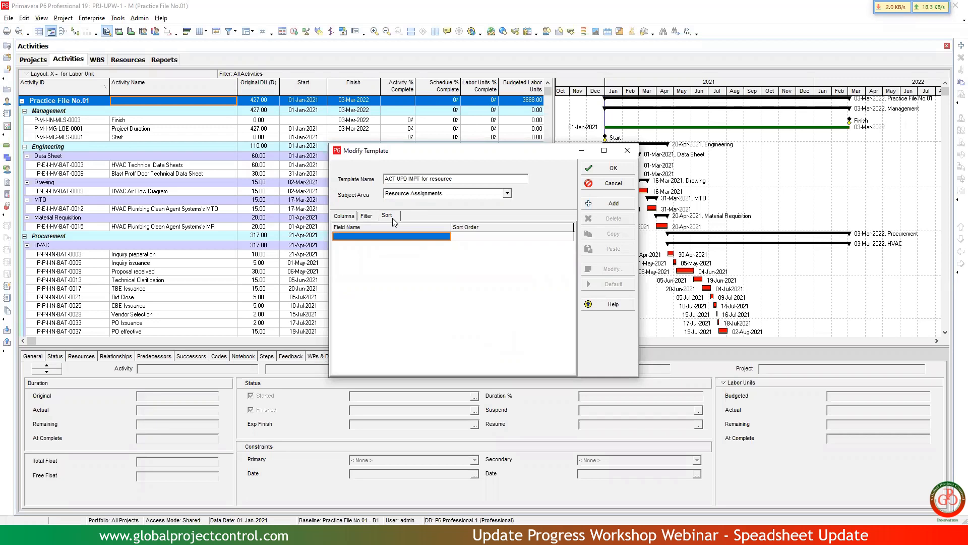
{"action": "left_click", "coordinate": [600, 171]}
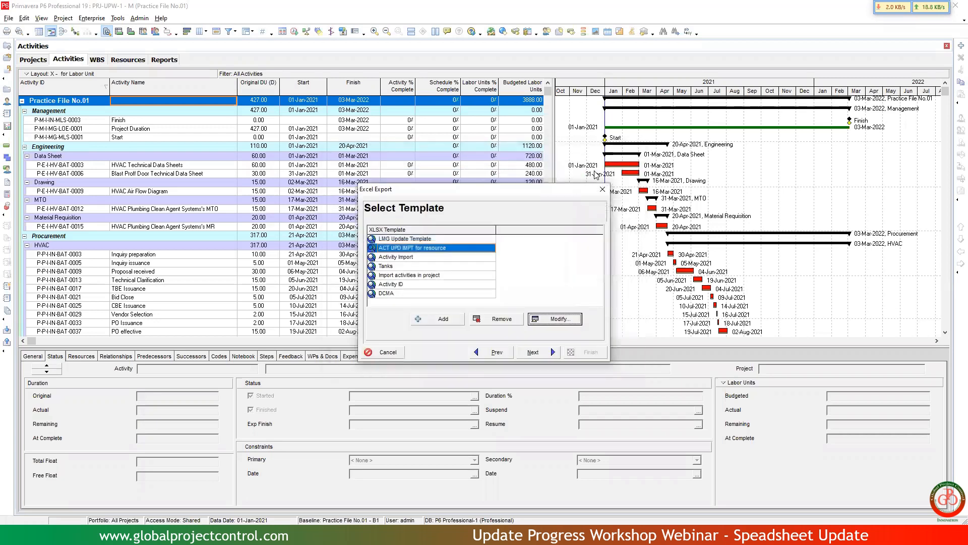
{"action": "left_click", "coordinate": [531, 351]}
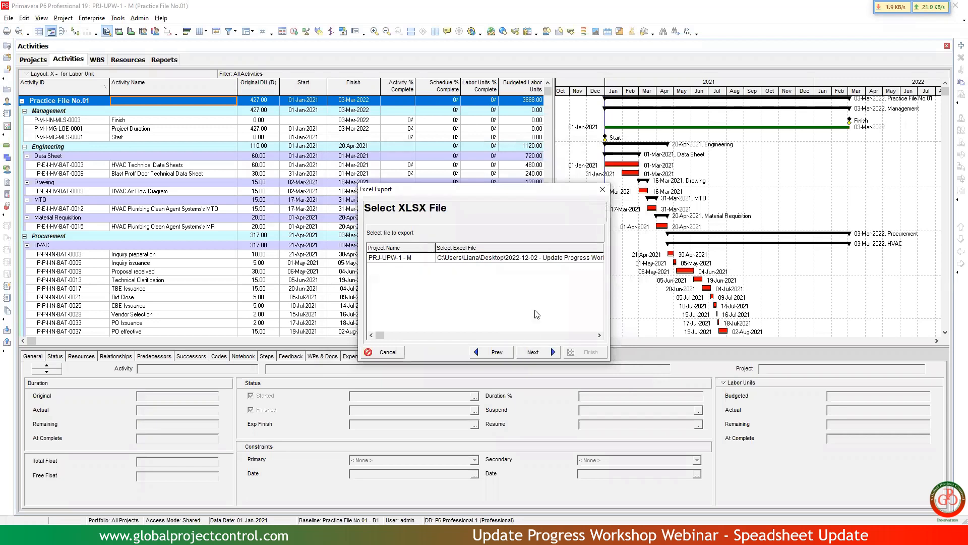
Name the export file Update progress in the webinar folder, run the export and close the wizard.
{"action": "left_click", "coordinate": [536, 257]}
{"action": "left_click", "coordinate": [534, 258]}
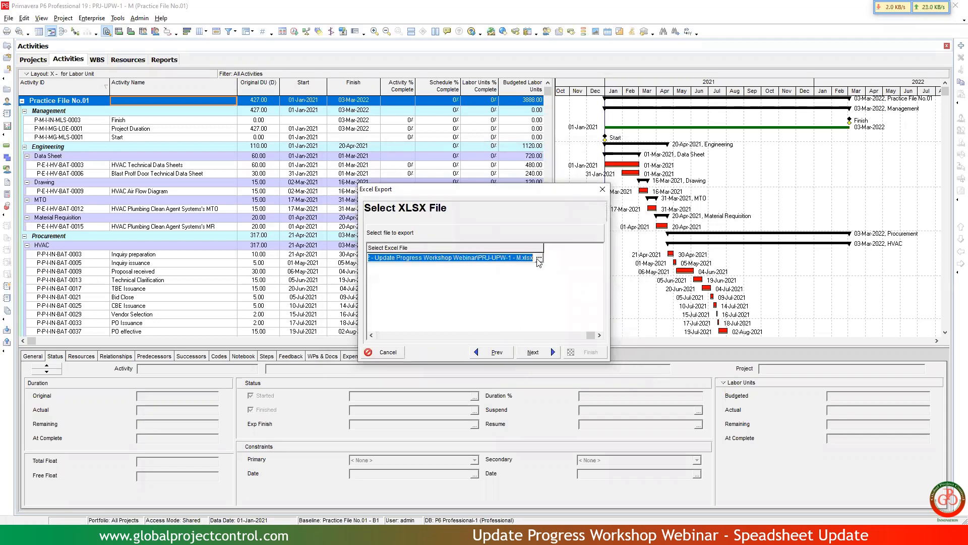
{"action": "left_click", "coordinate": [538, 258]}
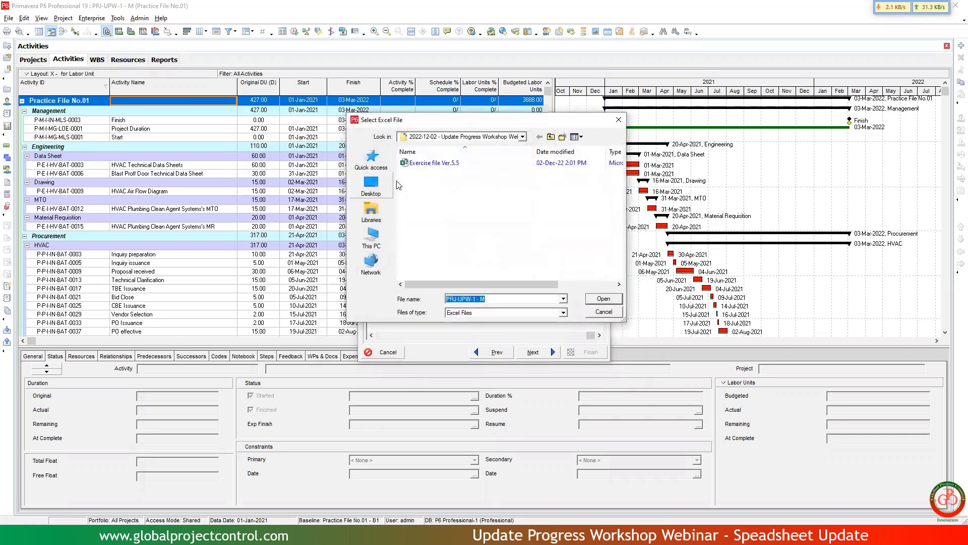
{"action": "key", "text": "BackSpace"}
{"action": "type", "text": "Update progress"}
{"action": "key", "text": "Return"}
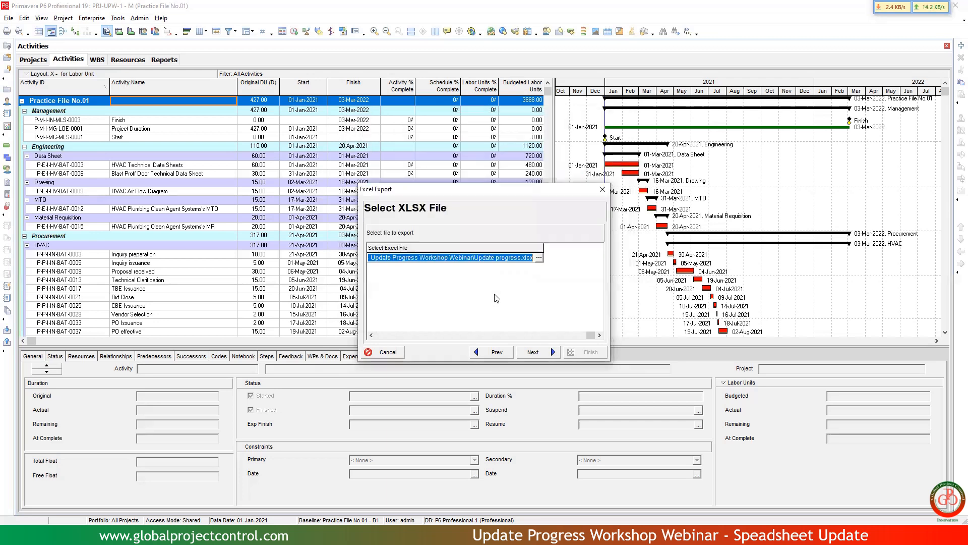
{"action": "left_click", "coordinate": [534, 353]}
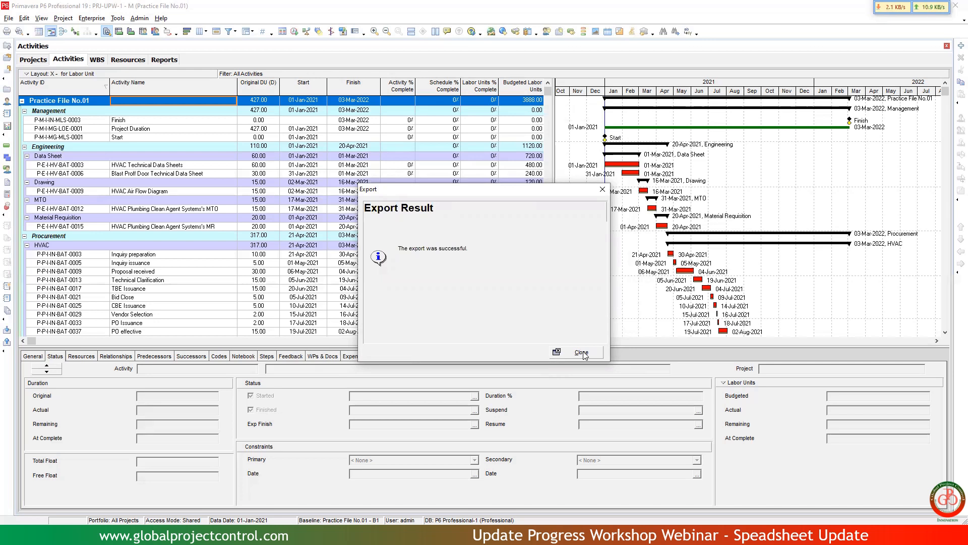
{"action": "left_click", "coordinate": [583, 352]}
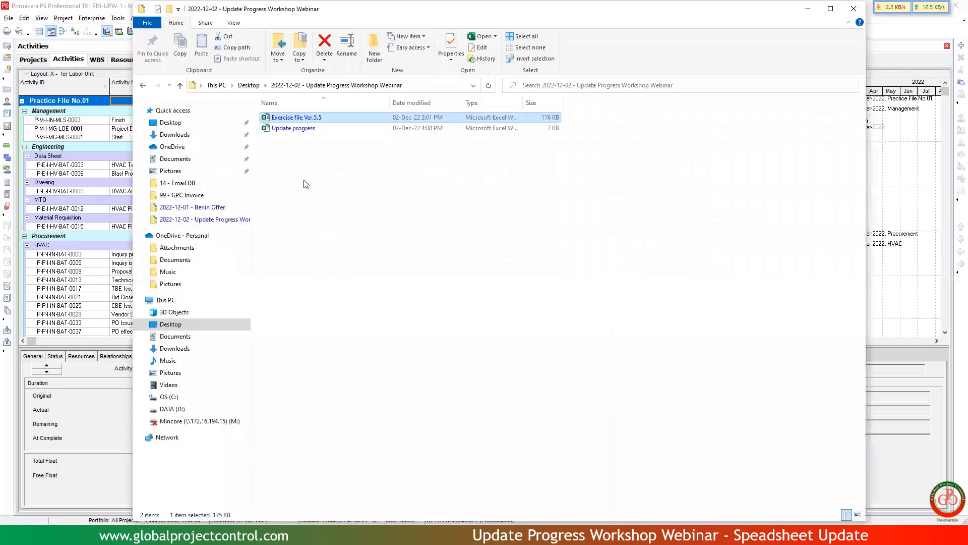
Open the exported Update progress workbook in Excel and review its TASK, TASKRSRC and USERDATA sheets.
{"action": "left_click", "coordinate": [292, 130]}
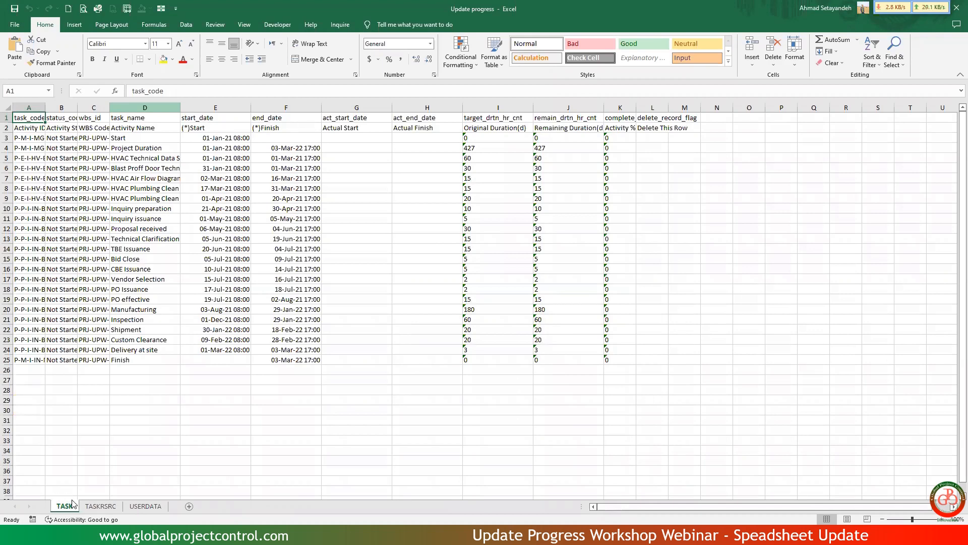
{"action": "left_click", "coordinate": [92, 507]}
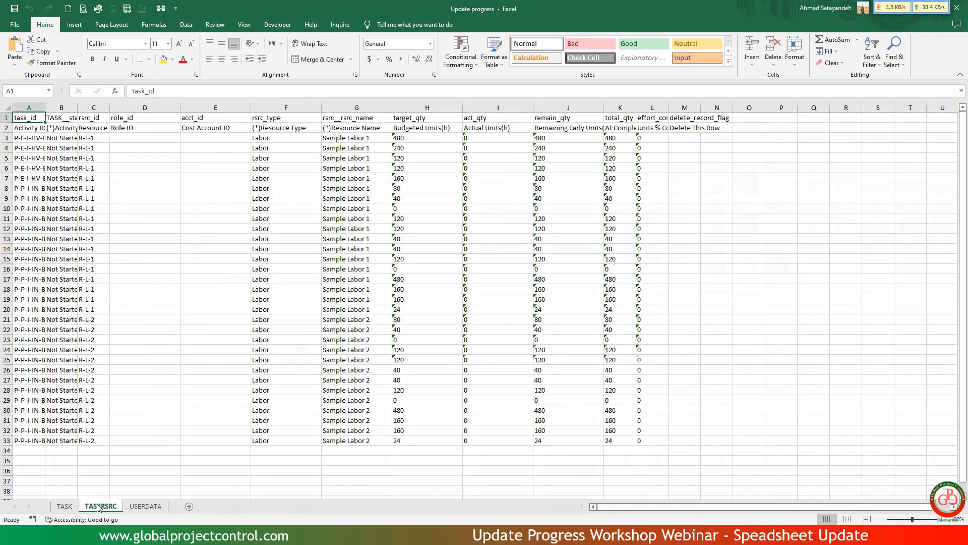
{"action": "left_click", "coordinate": [135, 511]}
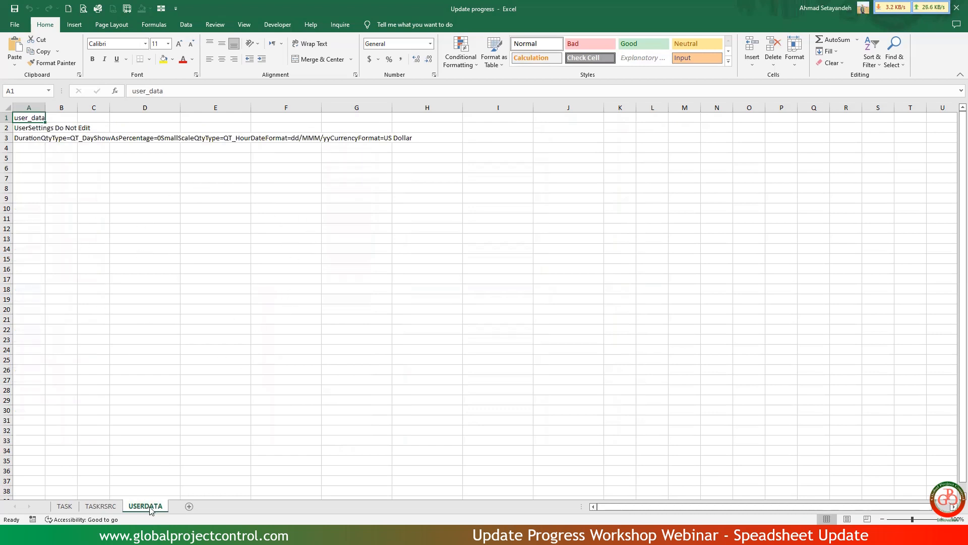
Autofit the widths of columns A to M on the TASKRSRC sheet.
{"action": "left_click", "coordinate": [103, 507]}
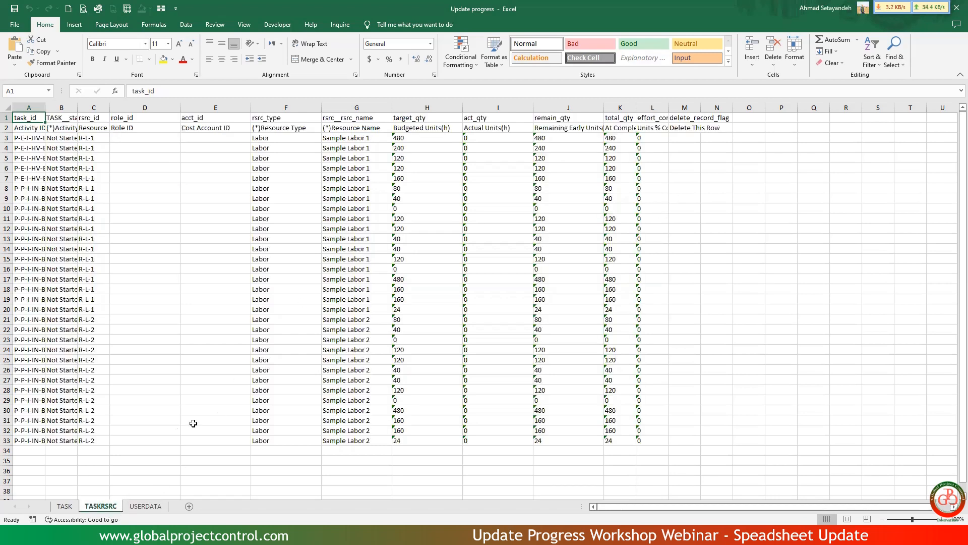
{"action": "left_click_drag", "start_coordinate": [29, 105], "coordinate": [707, 103]}
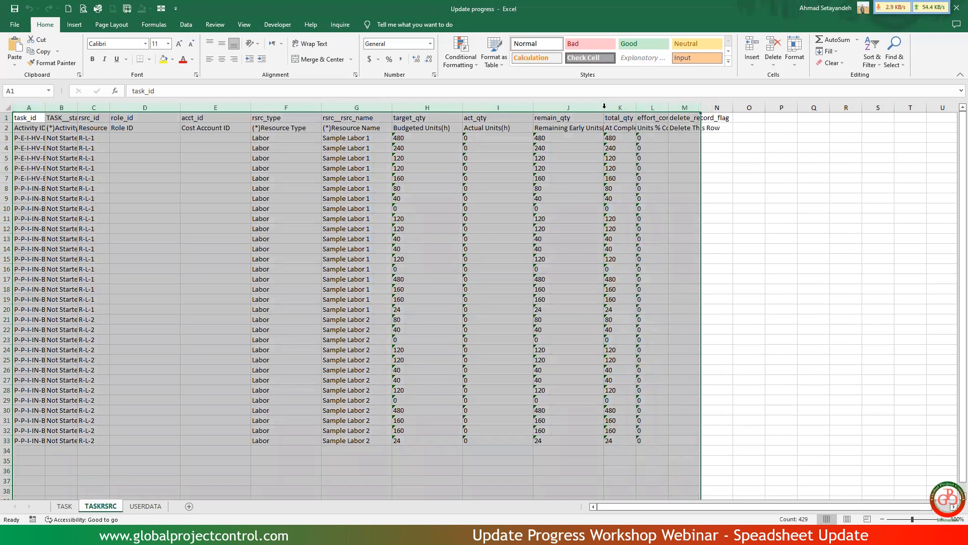
{"action": "double_click", "coordinate": [604, 108]}
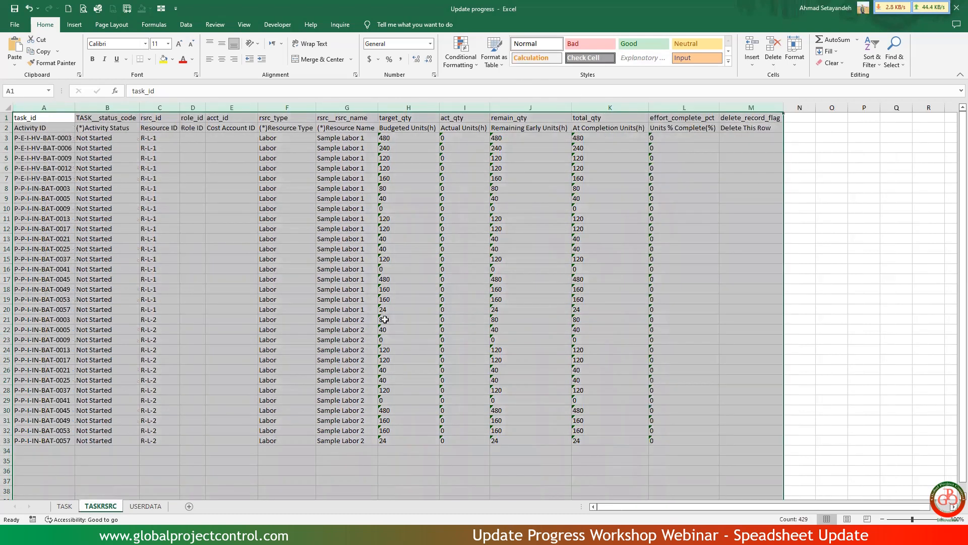
{"action": "left_click", "coordinate": [346, 197]}
Autofit the widths of columns A to L on the TASK sheet.
{"action": "left_click", "coordinate": [65, 506]}
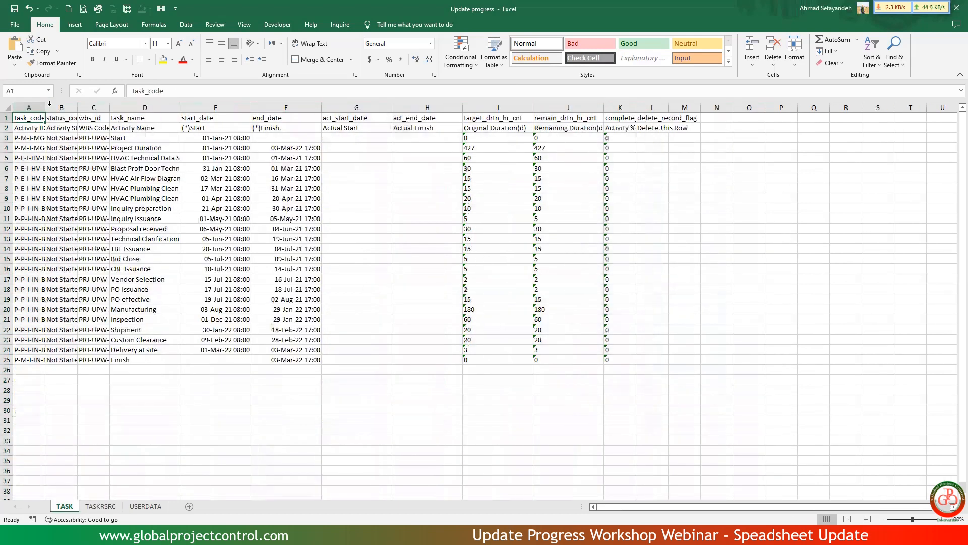
{"action": "left_click_drag", "start_coordinate": [30, 107], "coordinate": [653, 108]}
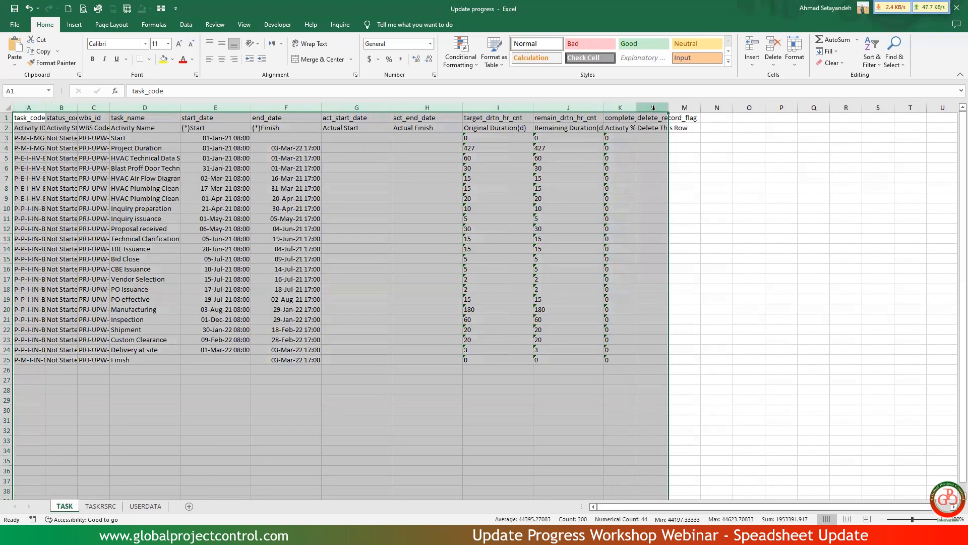
{"action": "left_click_drag", "start_coordinate": [324, 107], "coordinate": [325, 106]}
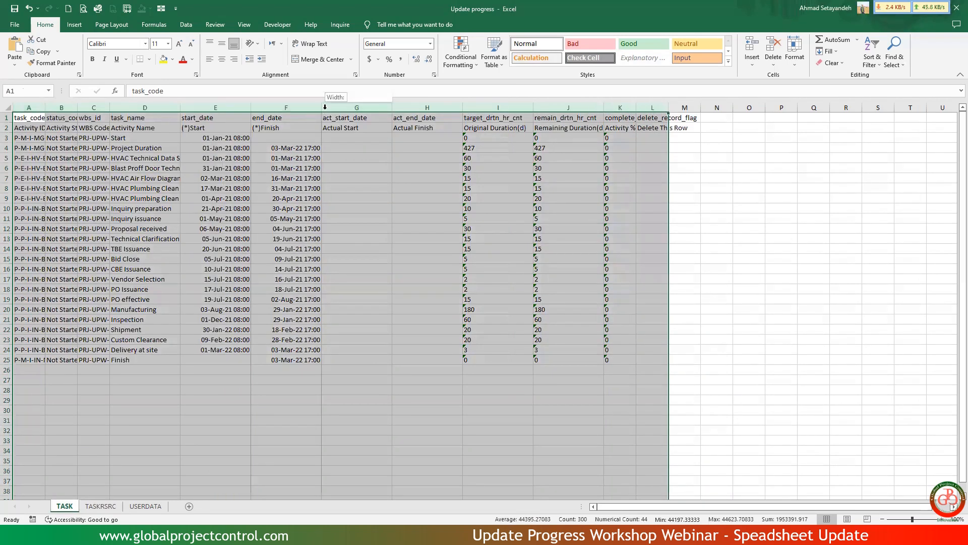
{"action": "double_click", "coordinate": [325, 107]}
{"action": "left_click", "coordinate": [416, 159]}
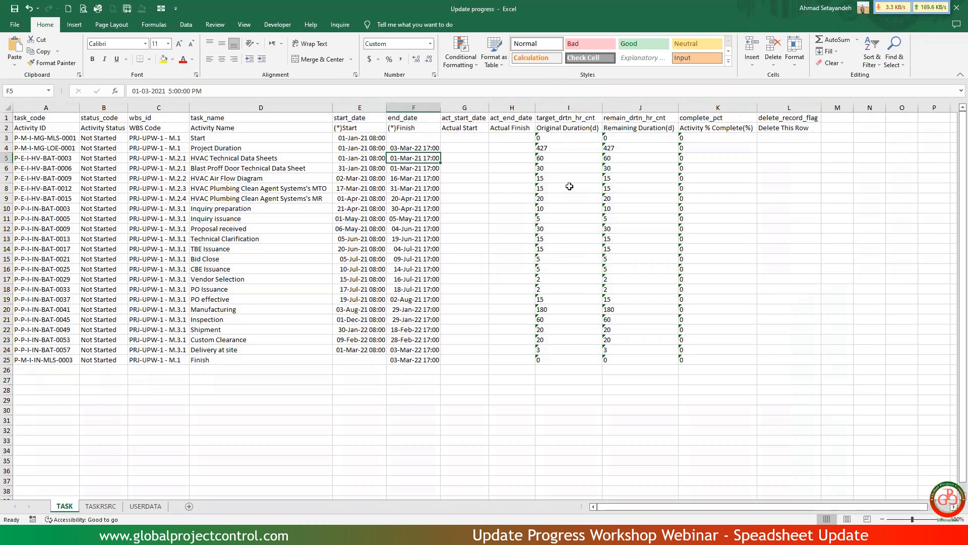
Convert the text values in I3:K25 (original duration, remaining duration and activity % complete) to numbers.
{"action": "left_click", "coordinate": [574, 136]}
{"action": "left_click_drag", "start_coordinate": [604, 144], "coordinate": [697, 359]}
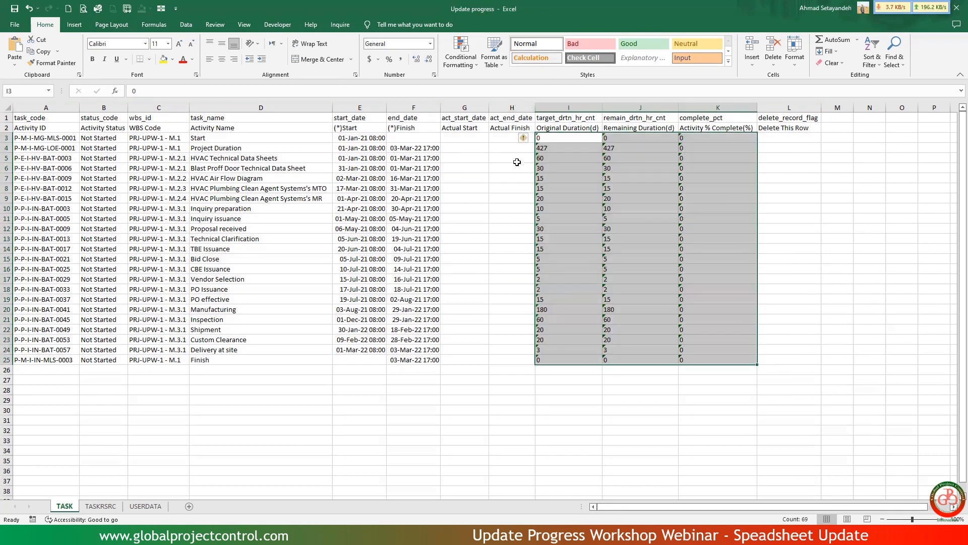
{"action": "left_click", "coordinate": [553, 138]}
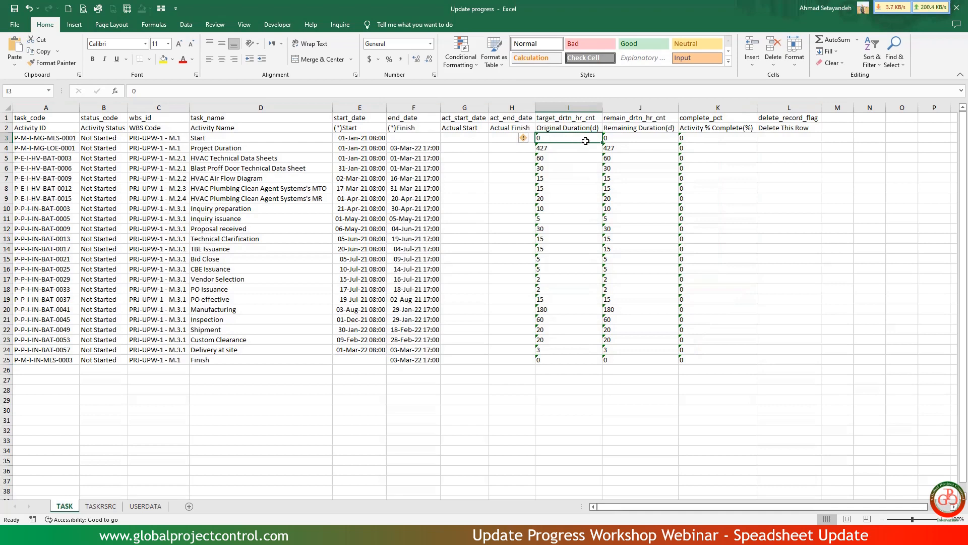
{"action": "mouse_move", "coordinate": [585, 141]}
{"action": "left_mouse_down"}
{"action": "mouse_move", "coordinate": [665, 153]}
{"action": "mouse_move", "coordinate": [713, 281]}
{"action": "mouse_move", "coordinate": [704, 363]}
{"action": "left_mouse_up"}
{"action": "left_click", "coordinate": [524, 137]}
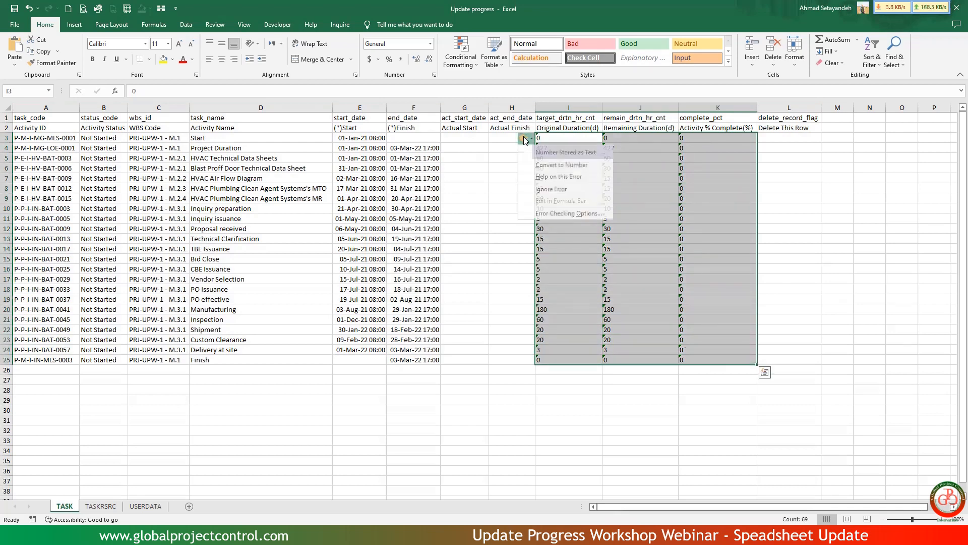
{"action": "left_click", "coordinate": [542, 165]}
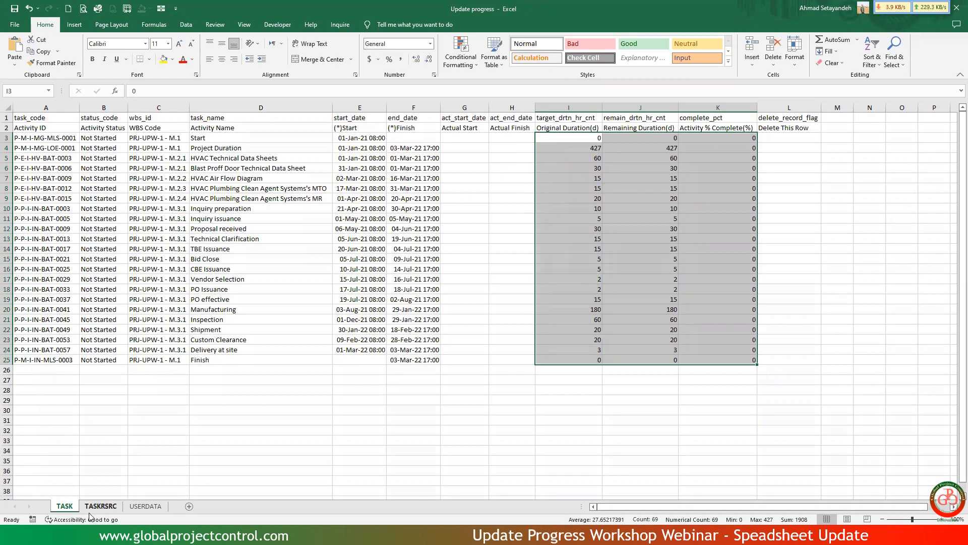
{"action": "left_click", "coordinate": [318, 371]}
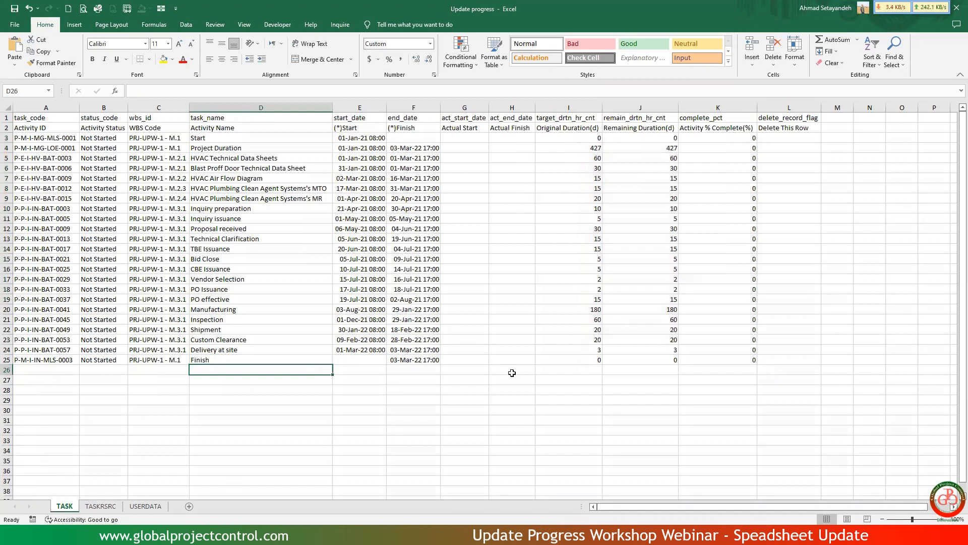
Add a % header in cell M2, fill it yellow and centre it horizontally and vertically.
{"action": "left_click", "coordinate": [837, 139]}
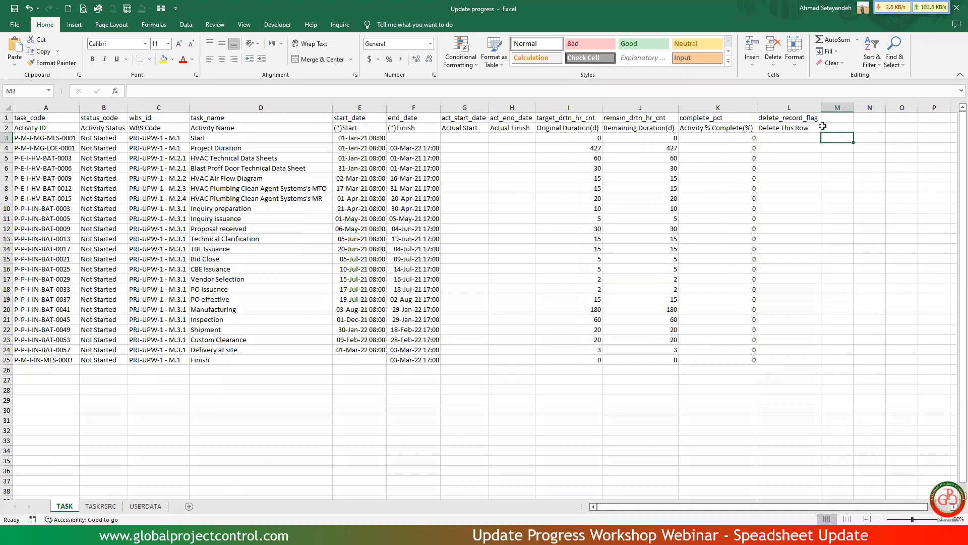
{"action": "left_click", "coordinate": [838, 127]}
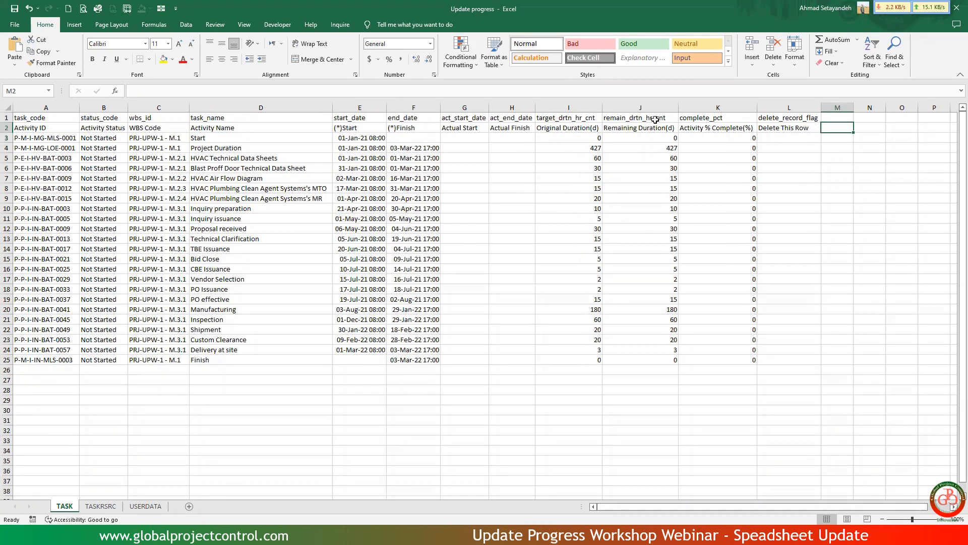
{"action": "type", "text": "%"}
{"action": "key", "text": "ctrl+Return"}
{"action": "left_click", "coordinate": [164, 59]}
{"action": "left_click", "coordinate": [222, 59]}
{"action": "left_click", "coordinate": [221, 44]}
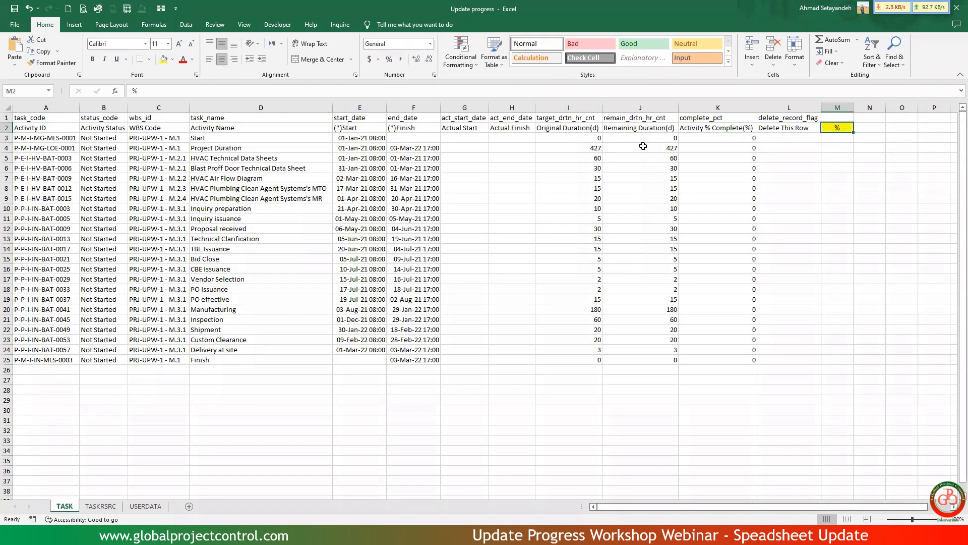
Enter a VLOOKUP in M3 that looks up A3 in columns $B:$T of sheet PRJ-01 in Exercise file Ver.5.5, column index 19, empty range_lookup argument.
{"action": "left_click", "coordinate": [827, 137]}
{"action": "type", "text": "="}
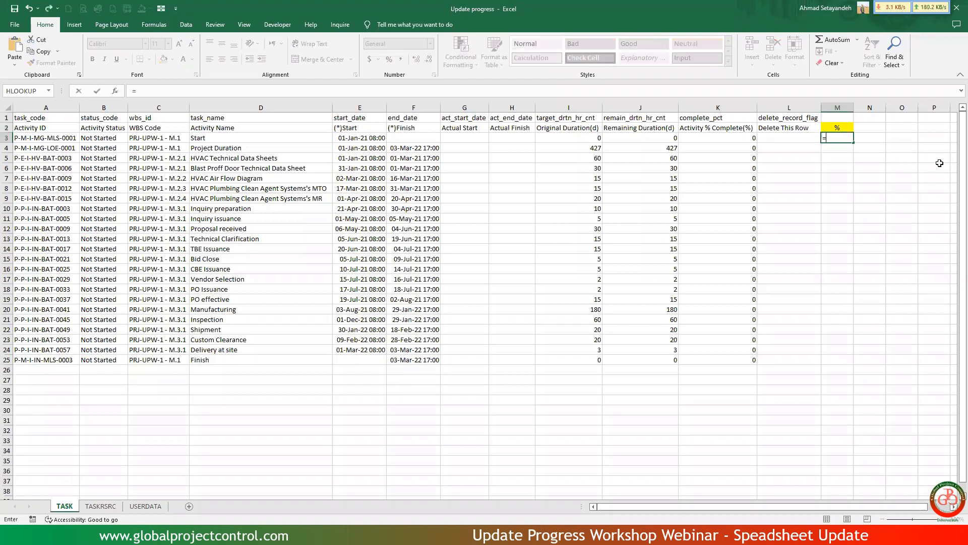
{"action": "type", "text": "vlo"}
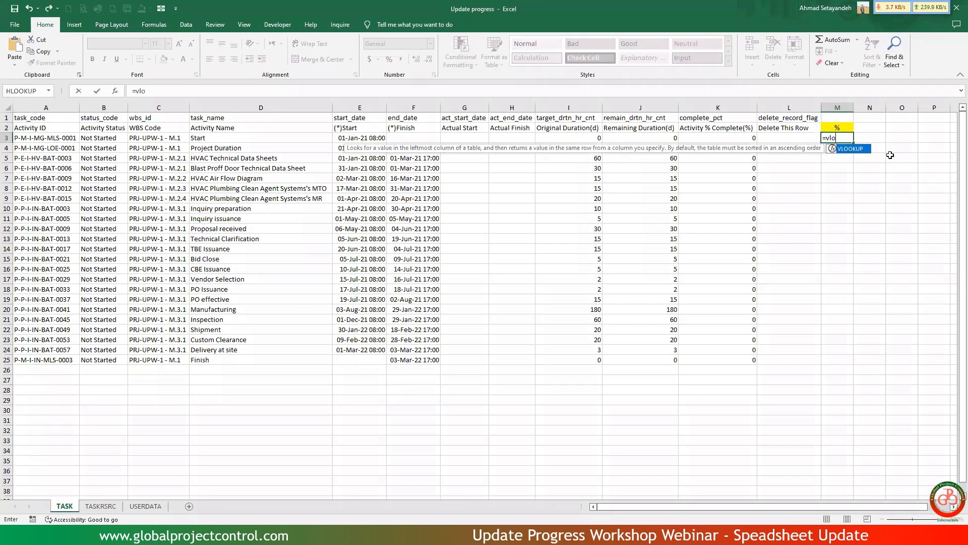
{"action": "double_click", "coordinate": [850, 149]}
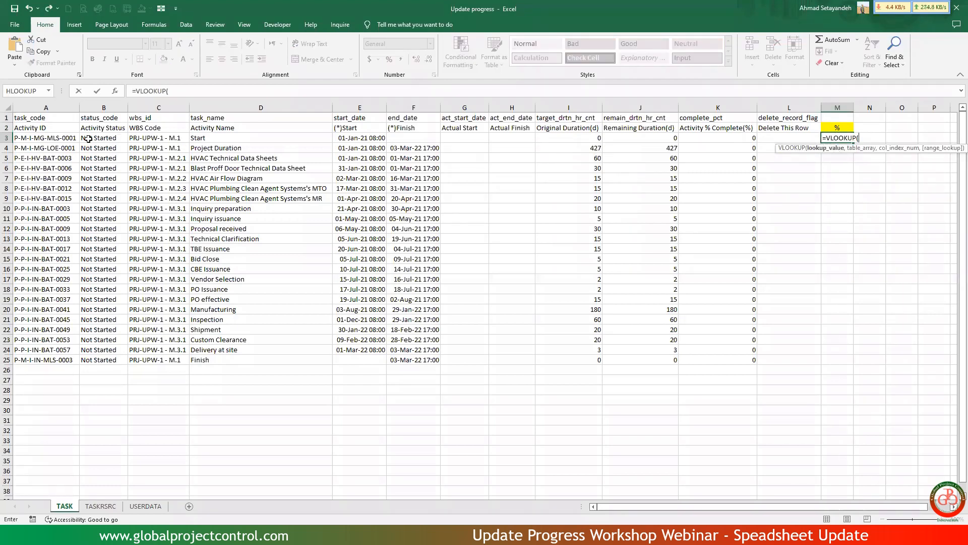
{"action": "left_click", "coordinate": [65, 137]}
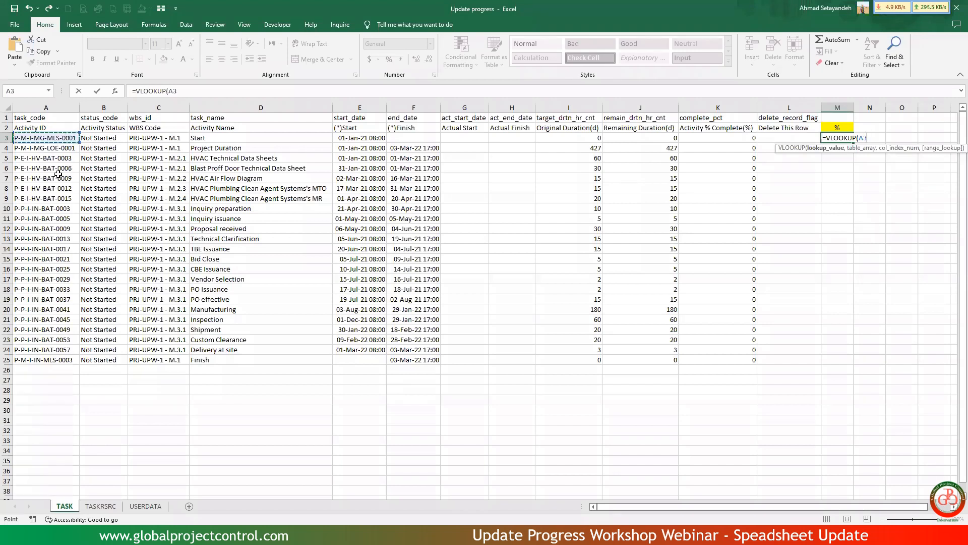
{"action": "type", "text": ","}
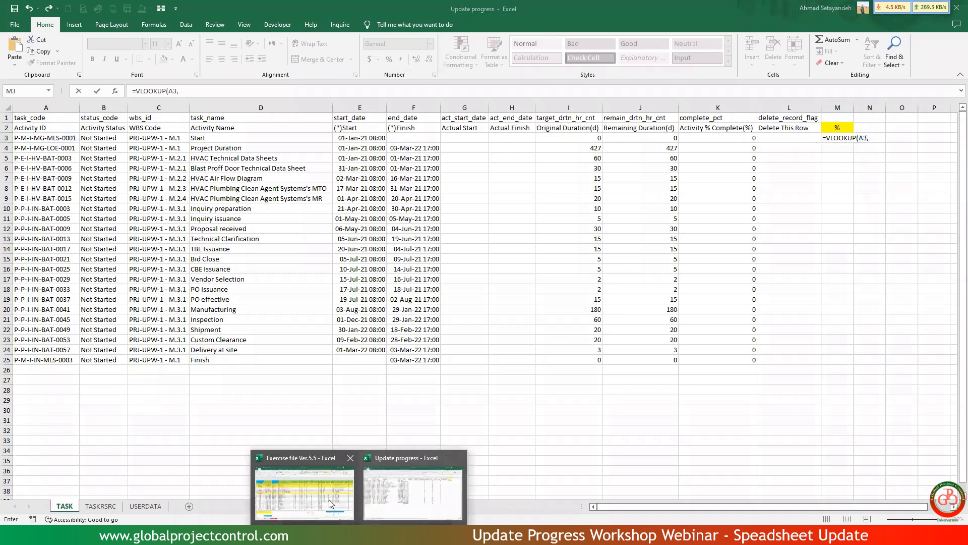
{"action": "left_click", "coordinate": [318, 477]}
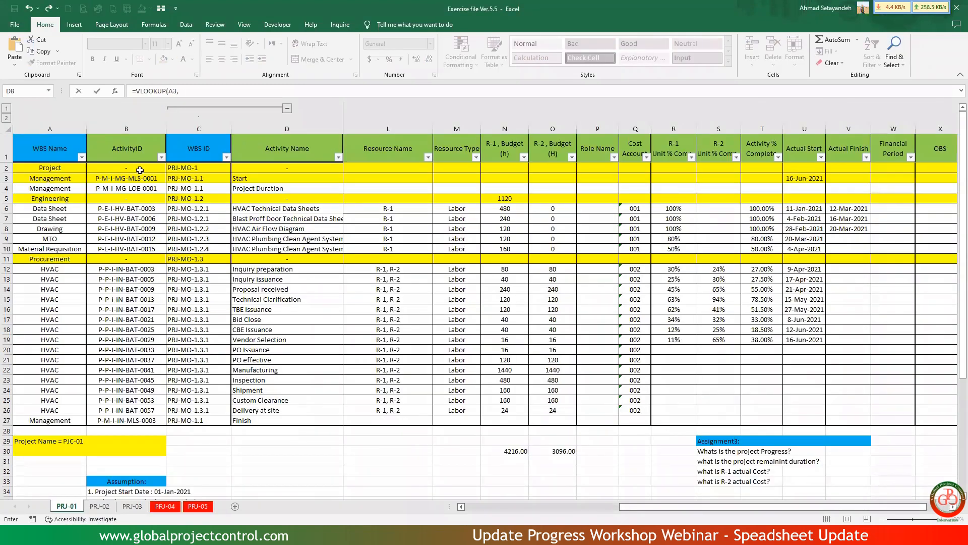
{"action": "left_click_drag", "start_coordinate": [139, 132], "coordinate": [676, 176]}
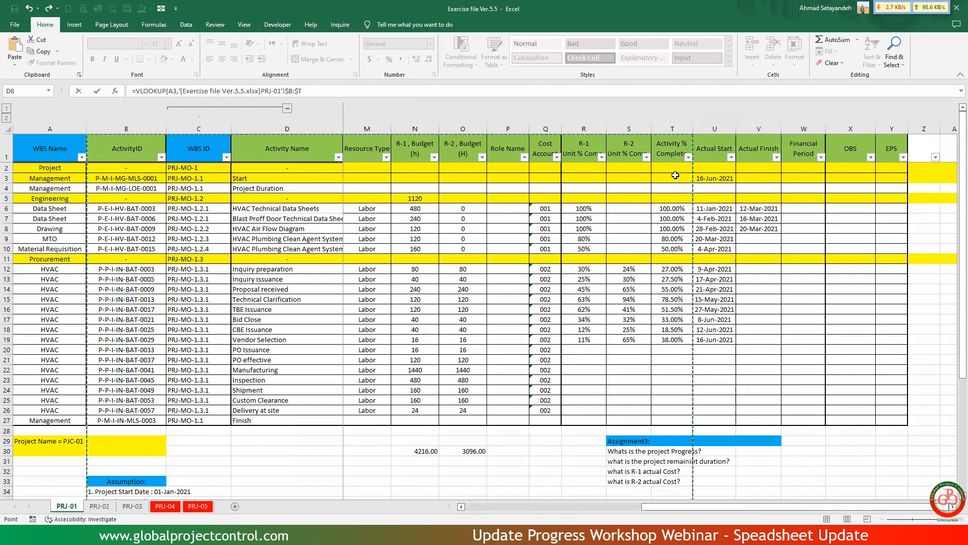
{"action": "type", "text": ",19,"}
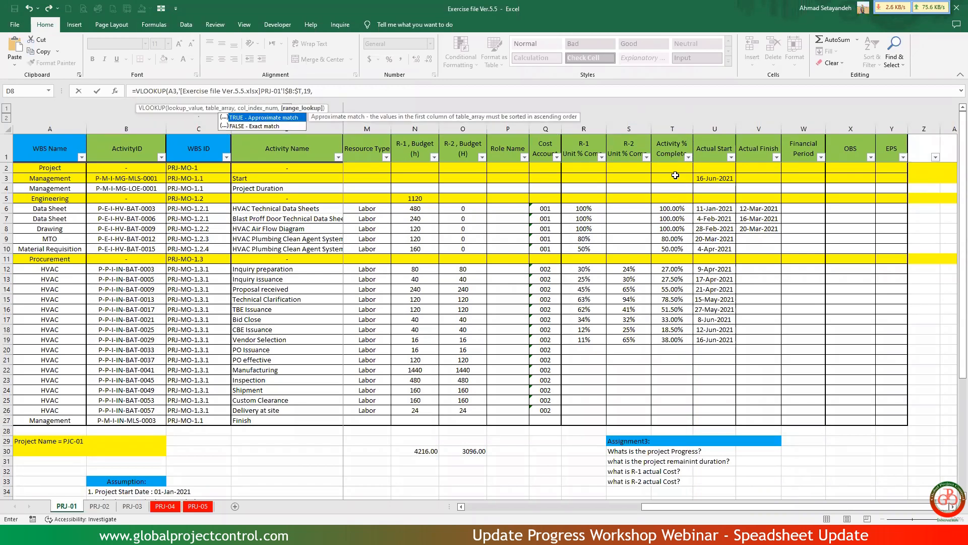
{"action": "key", "text": "Return"}
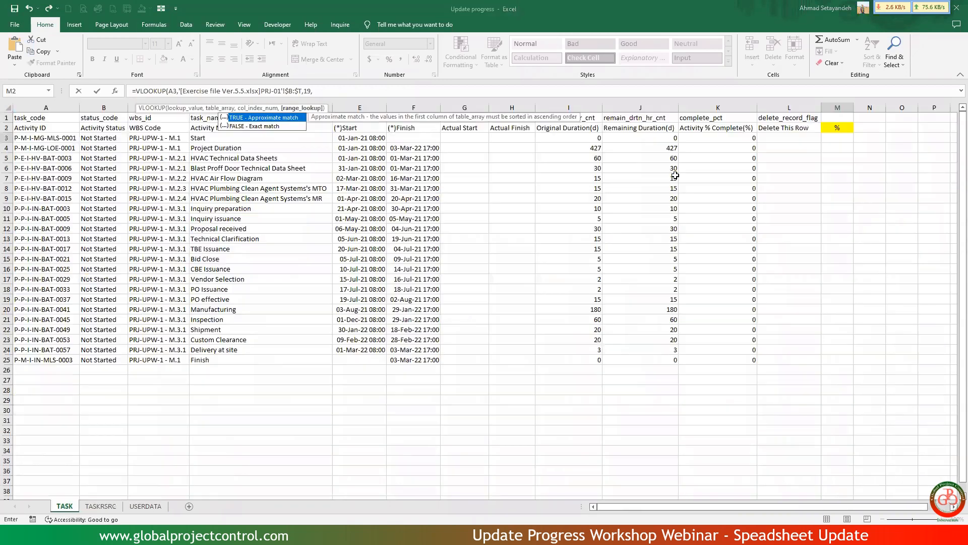
Format M3 as a percentage with two decimals and fill its formula down to M25.
{"action": "left_click", "coordinate": [835, 138]}
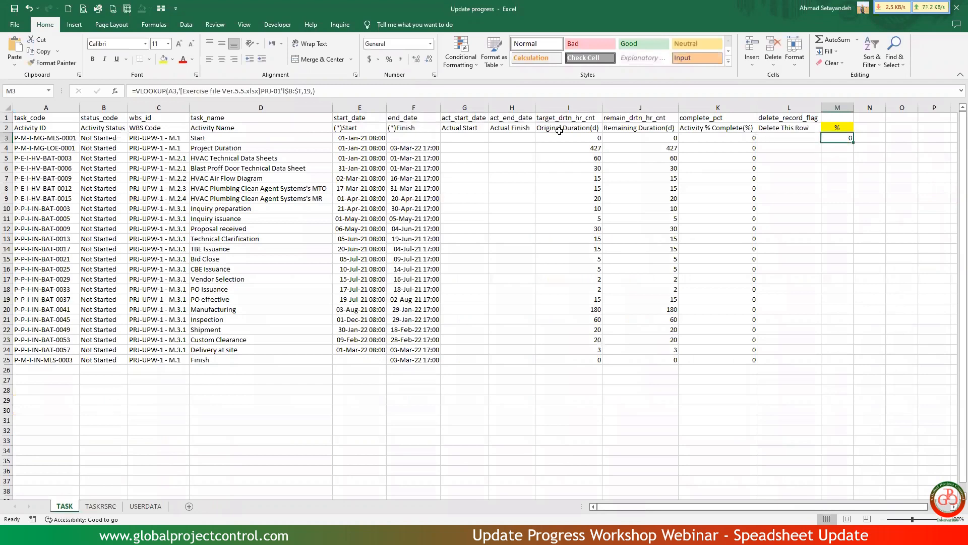
{"action": "left_click", "coordinate": [388, 60]}
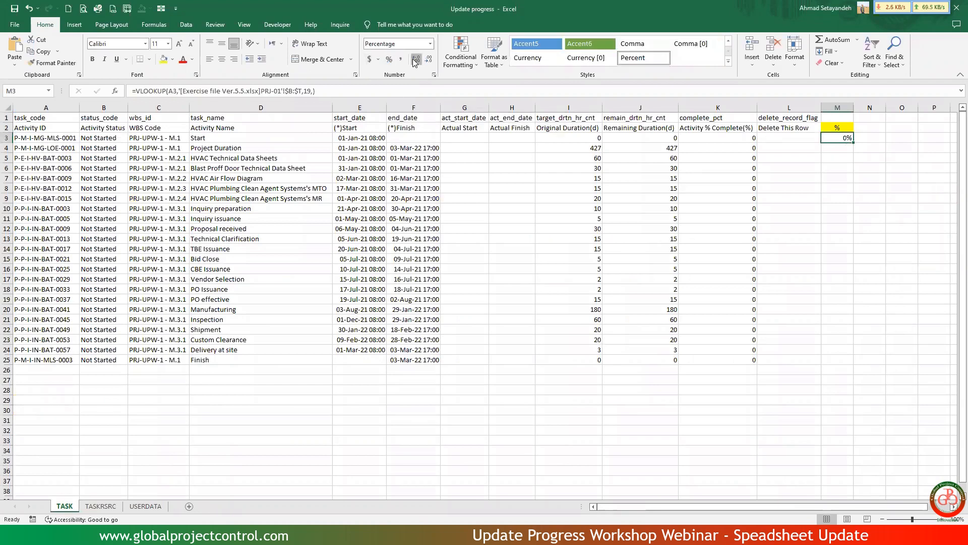
{"action": "double_click", "coordinate": [854, 143]}
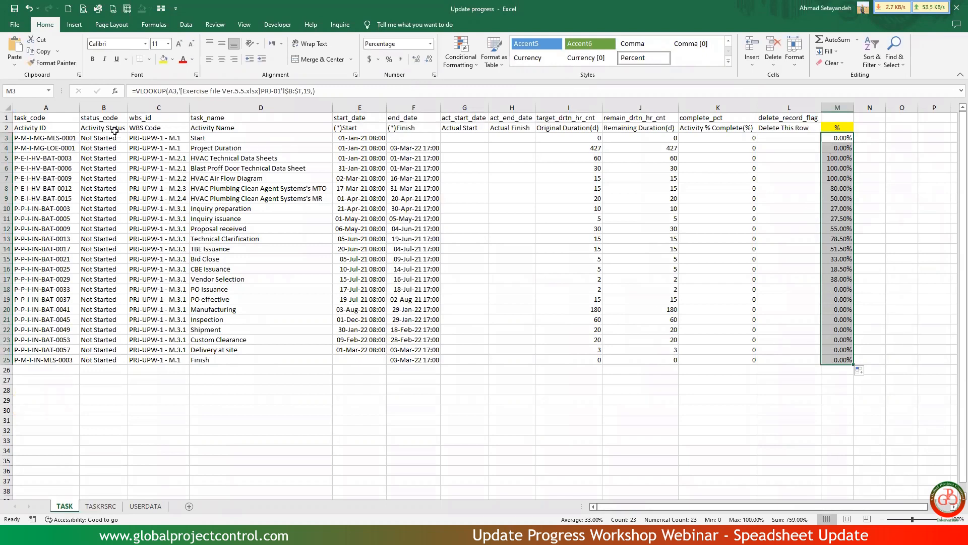
Add filters to header row 2 and filter the % column to exclude 0.00%.
{"action": "left_click", "coordinate": [8, 128]}
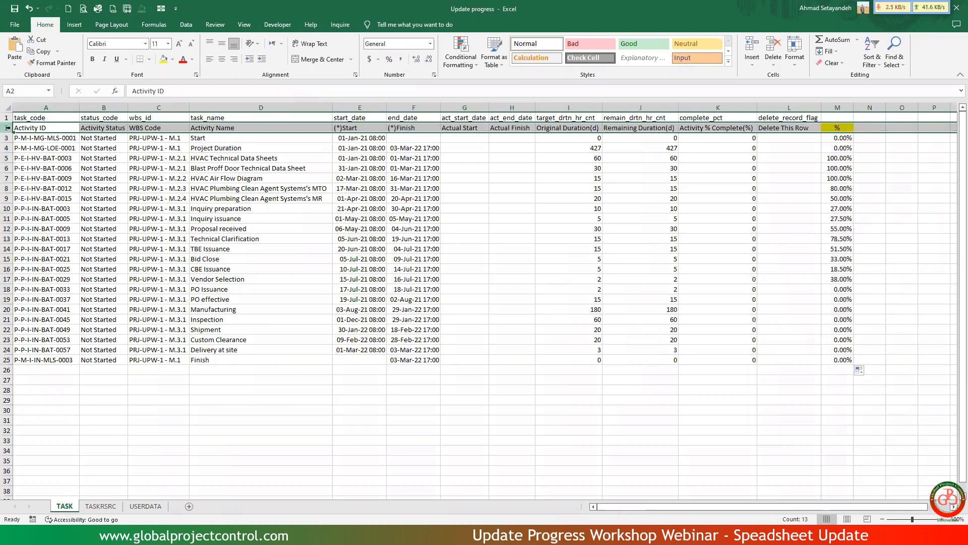
{"action": "key", "text": "ctrl+shift+l"}
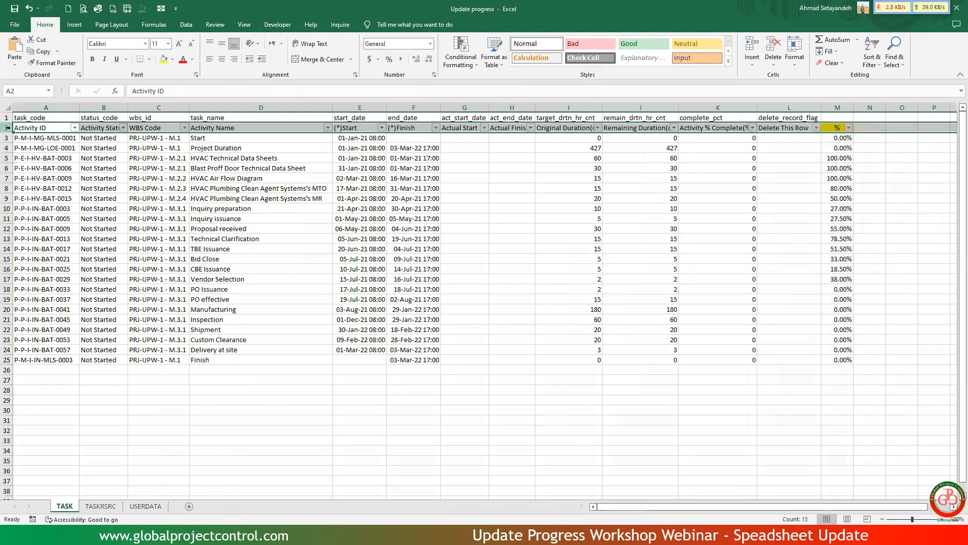
{"action": "left_click", "coordinate": [735, 156]}
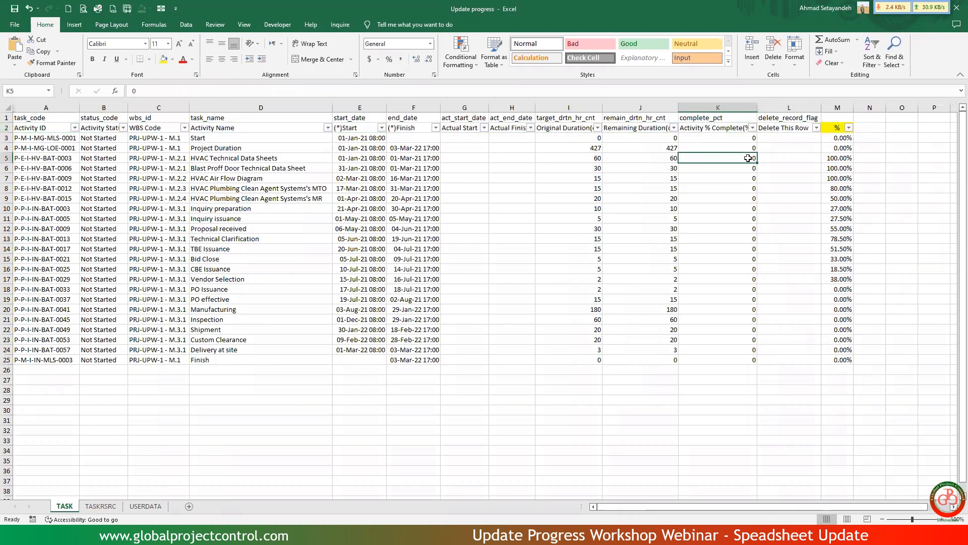
{"action": "left_click", "coordinate": [849, 129]}
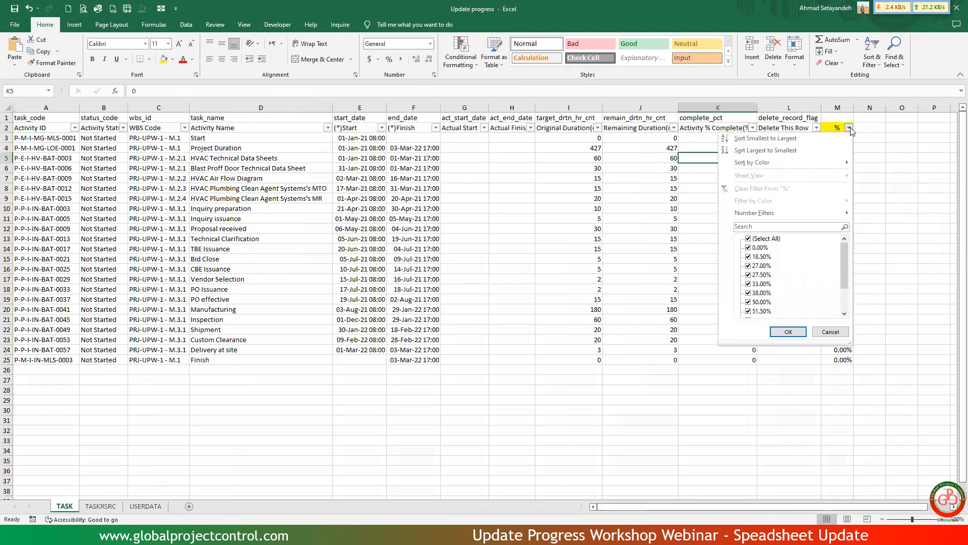
{"action": "left_click", "coordinate": [749, 247]}
{"action": "left_click", "coordinate": [787, 331]}
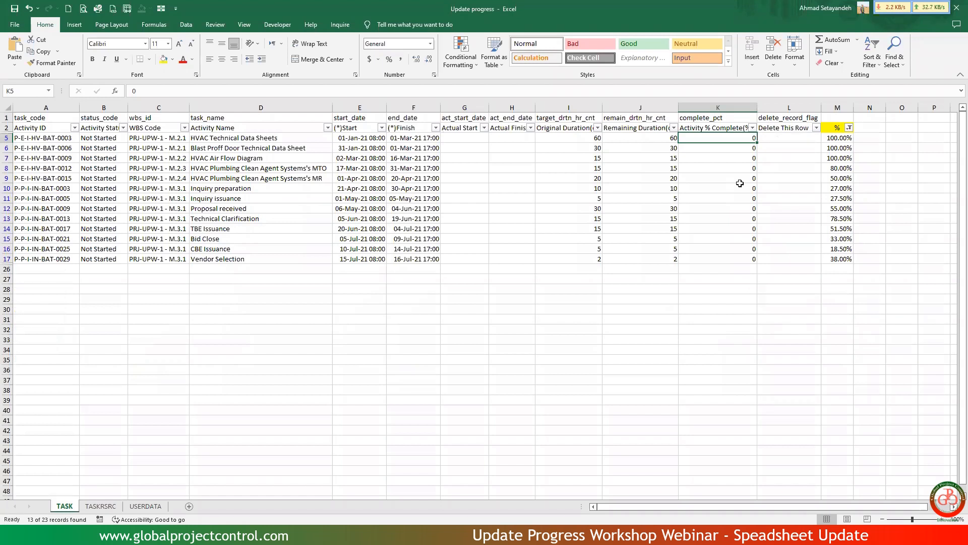
{"action": "left_click", "coordinate": [838, 140]}
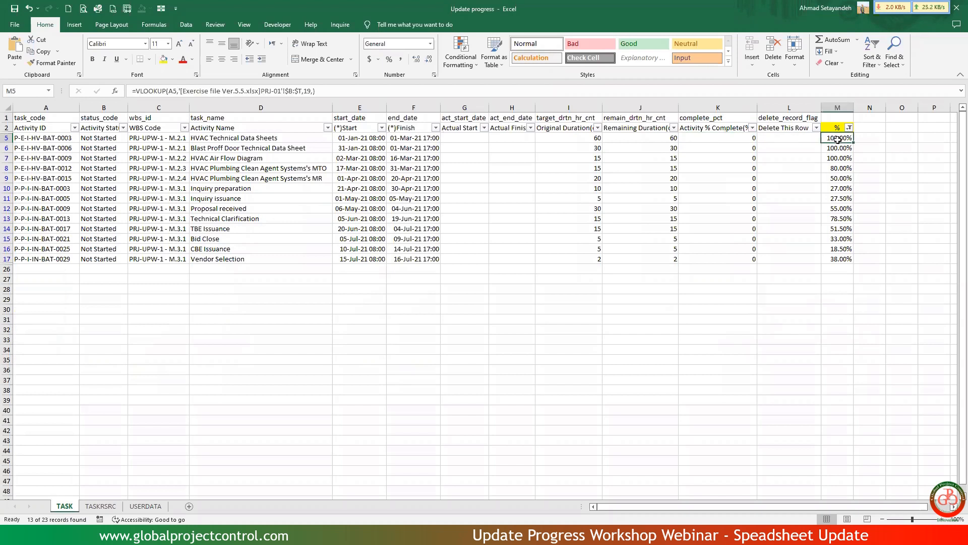
{"action": "left_click_drag", "start_coordinate": [838, 140], "coordinate": [473, 141]}
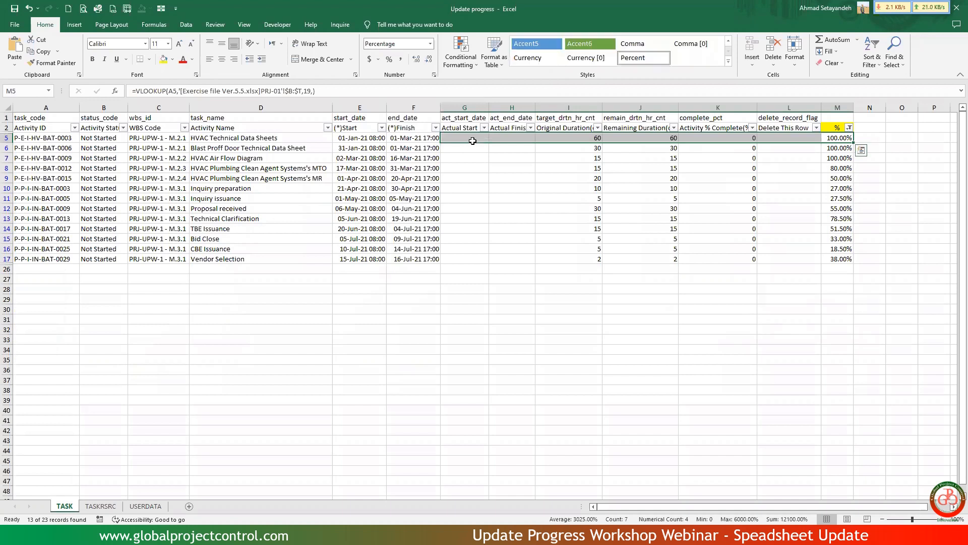
{"action": "left_click", "coordinate": [839, 137]}
{"action": "left_click_drag", "start_coordinate": [840, 137], "coordinate": [841, 258]}
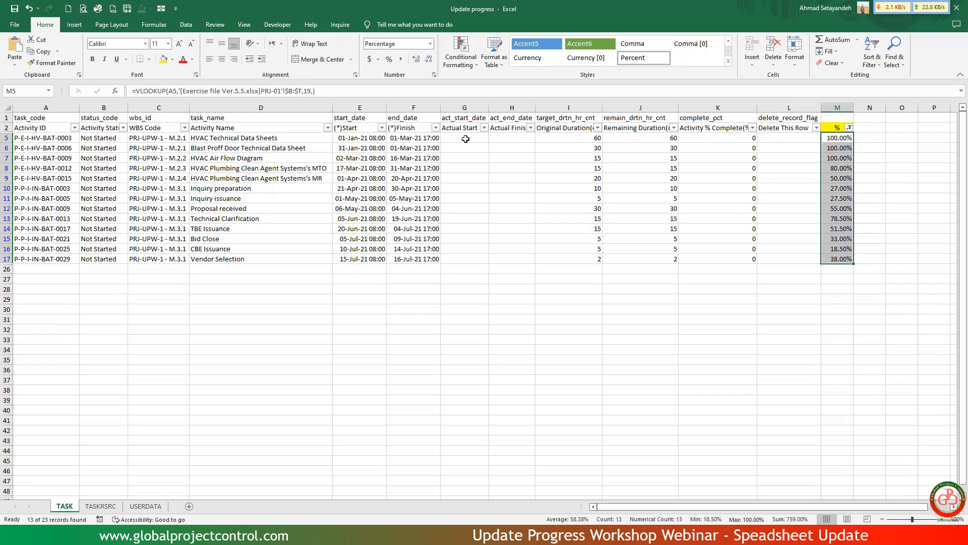
Enter a VLOOKUP in Actual Start cell G5 that looks up A5 in columns $B:$U of the exercise file's PRJ-01 sheet, column index 20, empty range_lookup.
{"action": "left_click", "coordinate": [466, 138]}
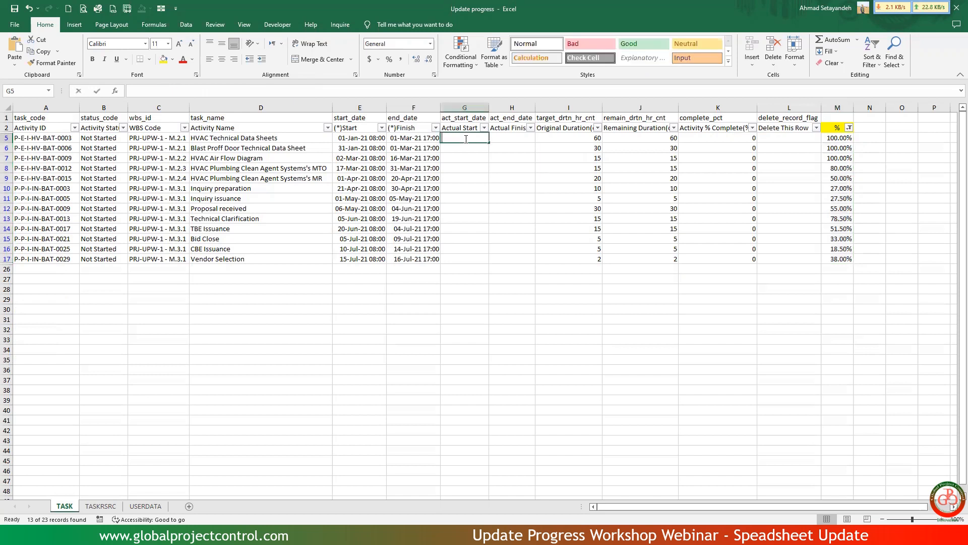
{"action": "type", "text": "=vlo"}
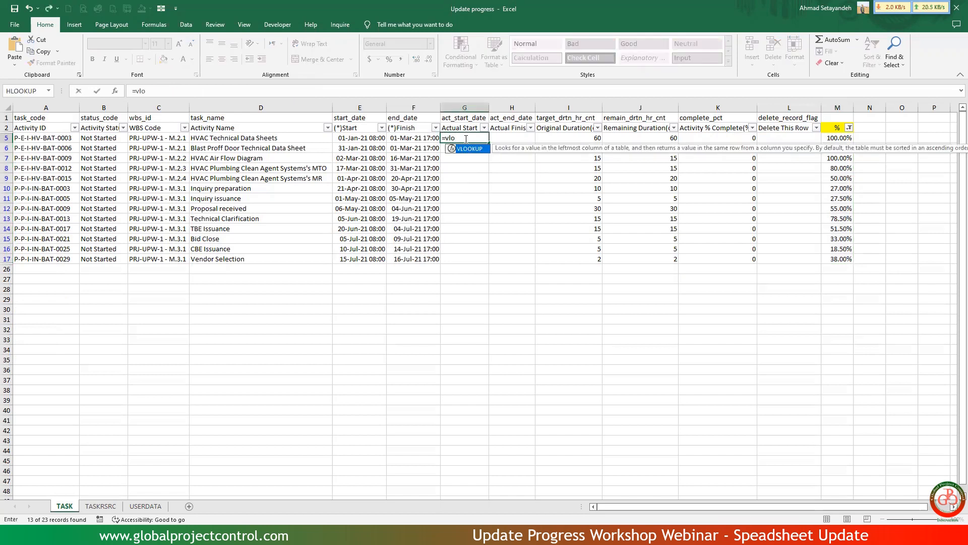
{"action": "double_click", "coordinate": [468, 149]}
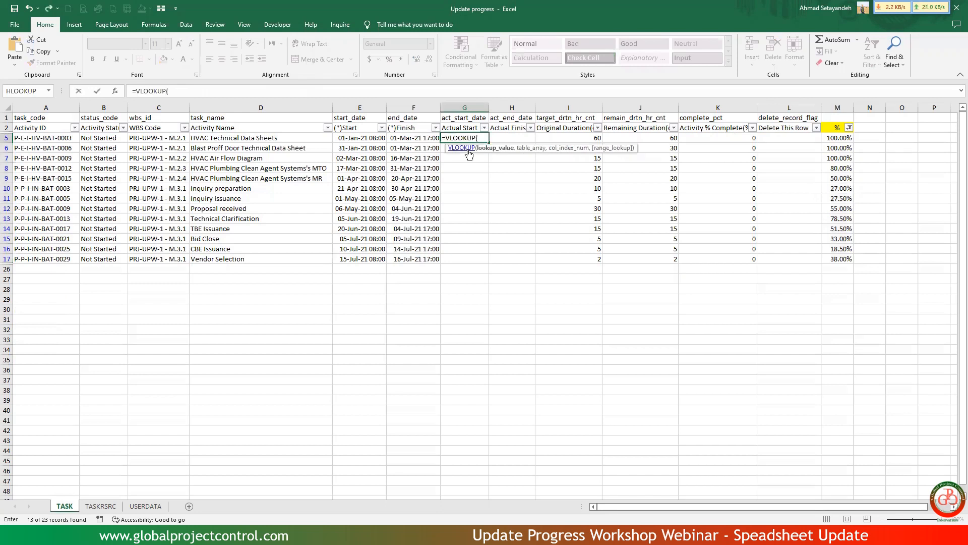
{"action": "left_click", "coordinate": [24, 137]}
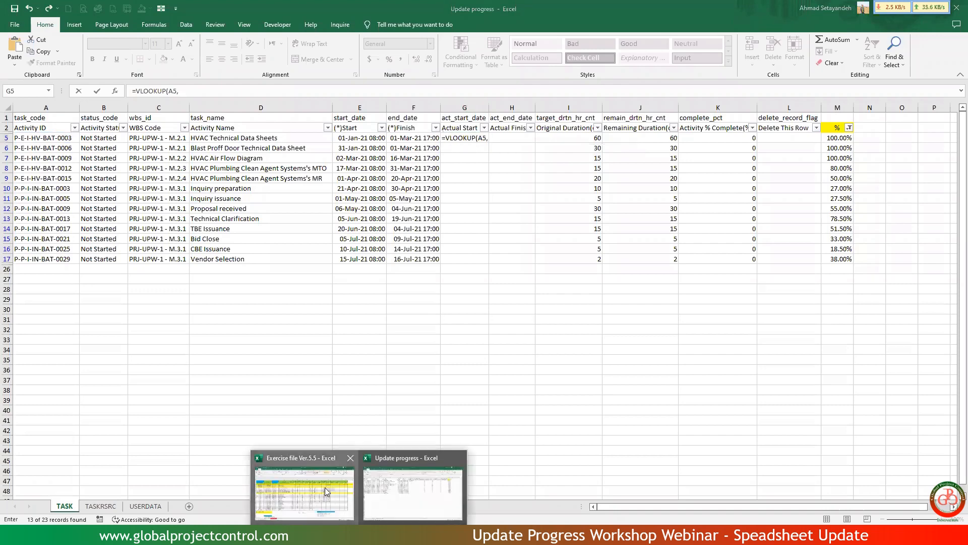
{"action": "left_click", "coordinate": [328, 489]}
{"action": "left_click_drag", "start_coordinate": [142, 127], "coordinate": [723, 267]}
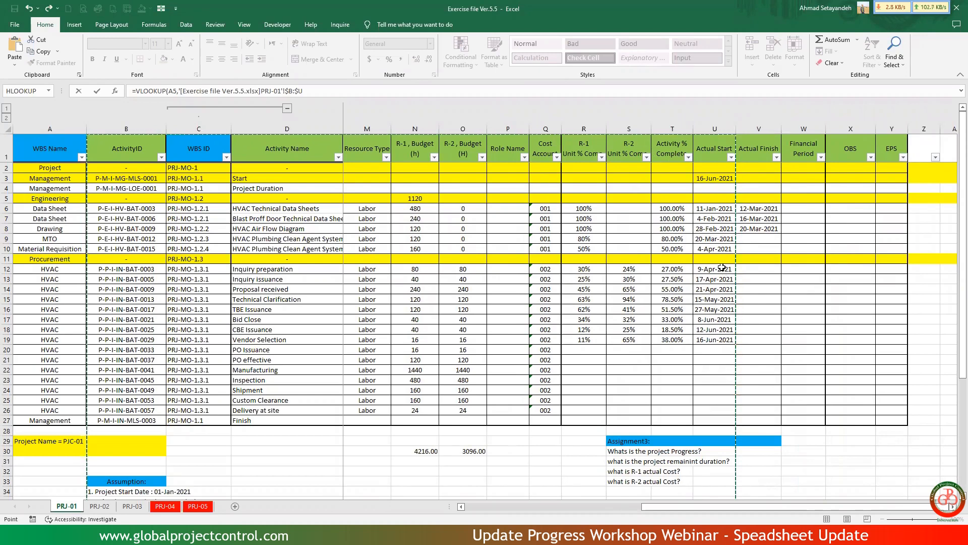
{"action": "type", "text": ",20,0"}
{"action": "key", "text": "Return"}
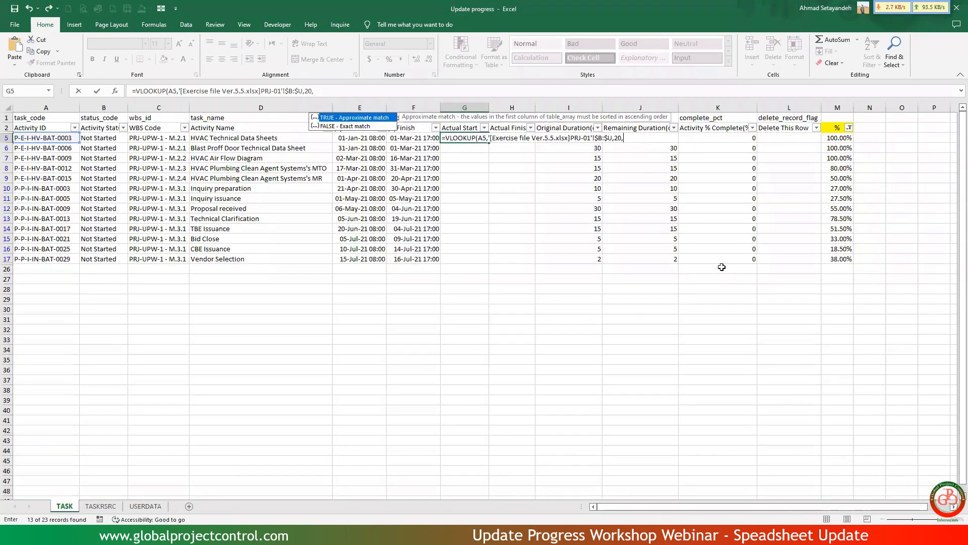
Copy the date format of start cell E5 to G5 with Format Painter and autofit the width of column G.
{"action": "left_click", "coordinate": [368, 138]}
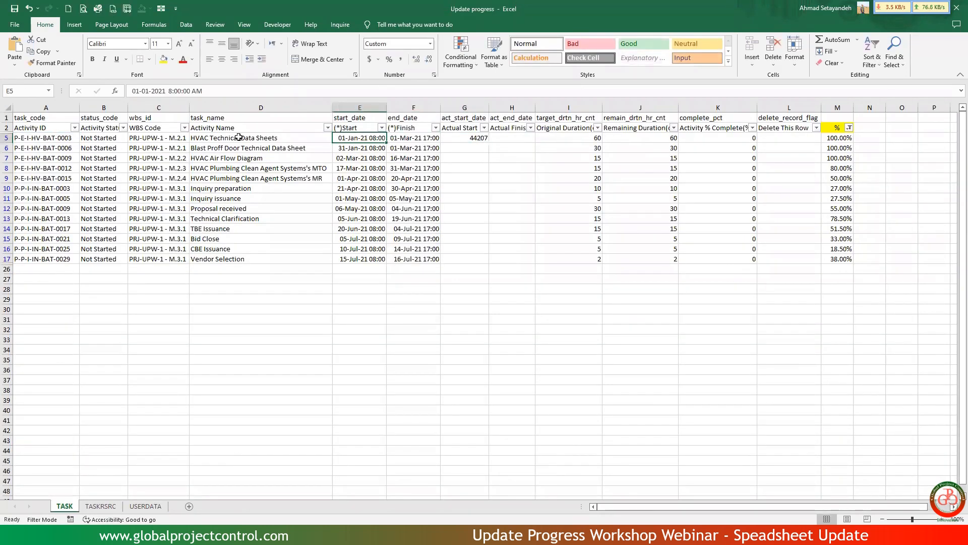
{"action": "left_click", "coordinate": [52, 63]}
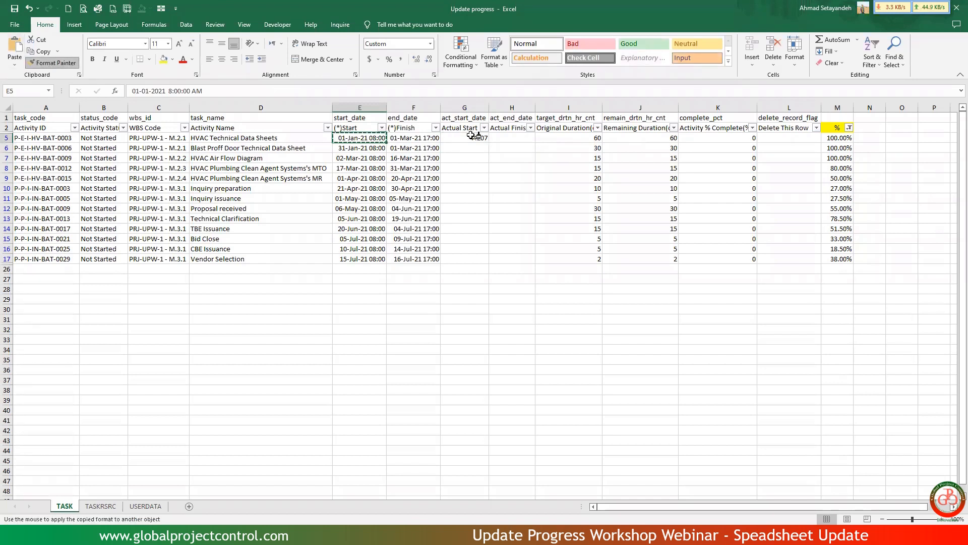
{"action": "left_click", "coordinate": [475, 138]}
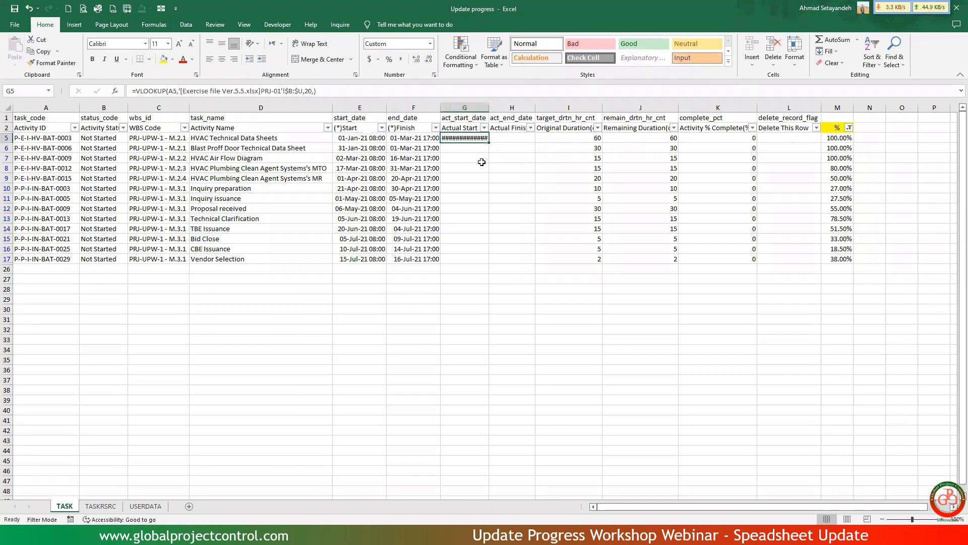
{"action": "double_click", "coordinate": [487, 110]}
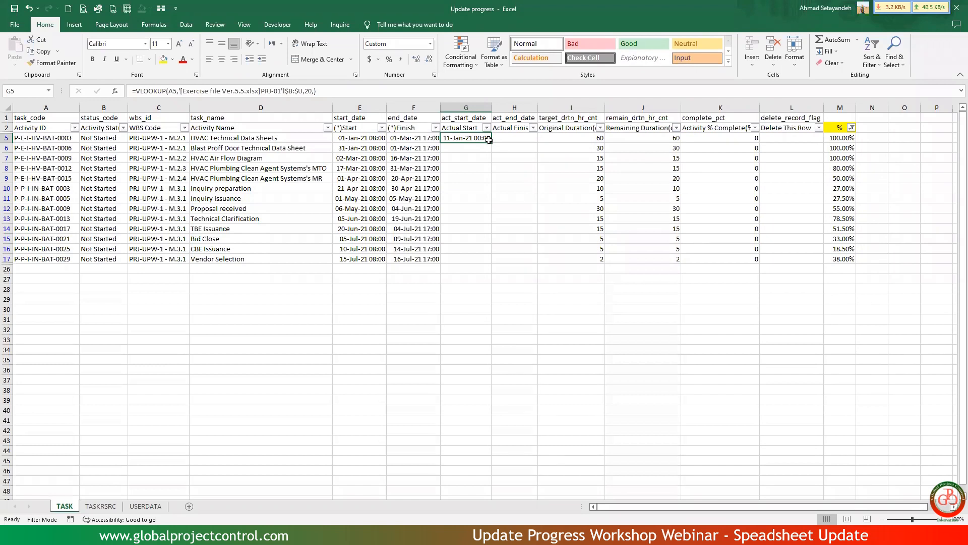
Copy the G5 lookup formula into the filtered Actual Start cells down to G17 and autofit column G.
{"action": "key", "text": "ctrl+c"}
{"action": "key", "text": "shift+Down"}
{"action": "key", "text": "shift+Down"}
{"action": "key", "text": "shift+Down"}
{"action": "key", "text": "shift+Down"}
{"action": "key", "text": "shift+Down"}
{"action": "key", "text": "shift+Down"}
{"action": "key", "text": "shift+Down"}
{"action": "key", "text": "shift+Down"}
{"action": "key", "text": "shift+Down"}
{"action": "key", "text": "shift+Down"}
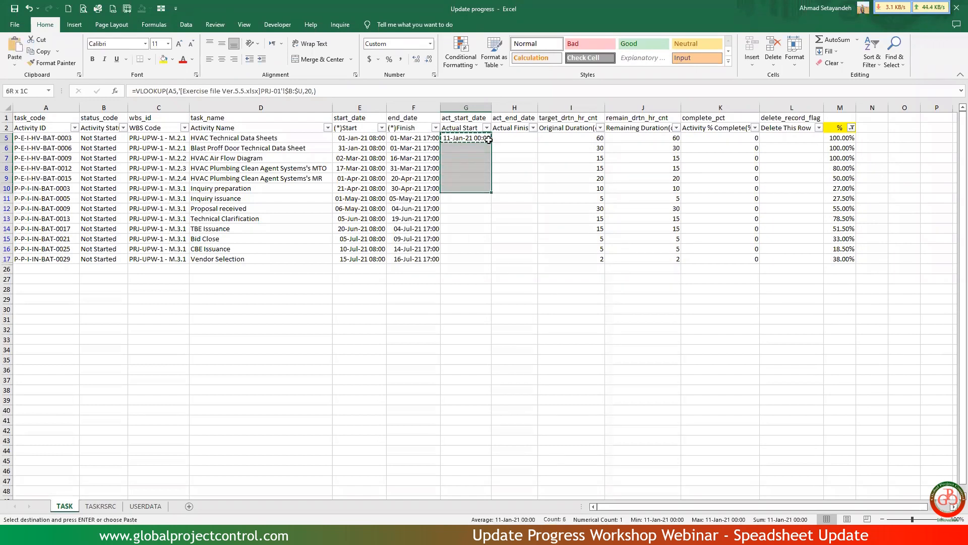
{"action": "key", "text": "shift+Down"}
{"action": "key", "text": "shift+Down"}
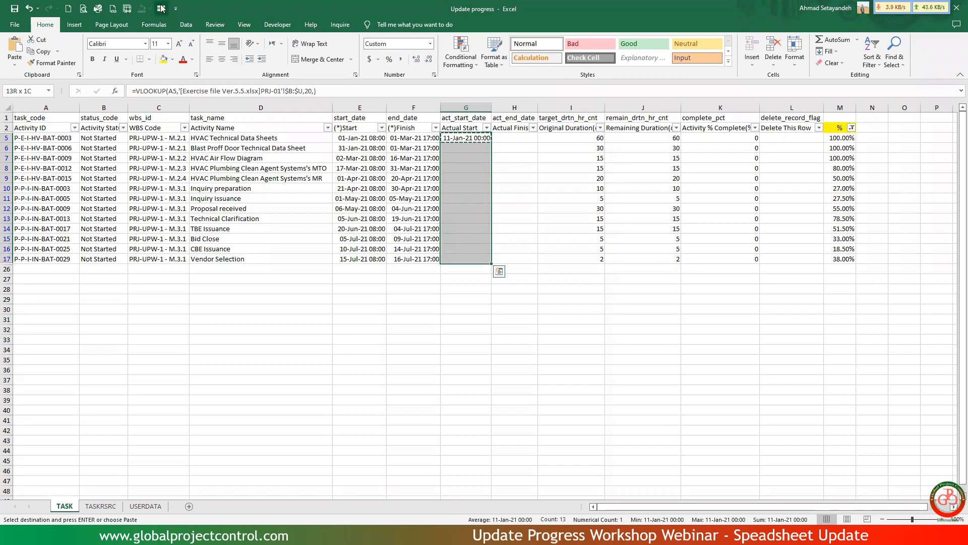
{"action": "right_click", "coordinate": [469, 172]}
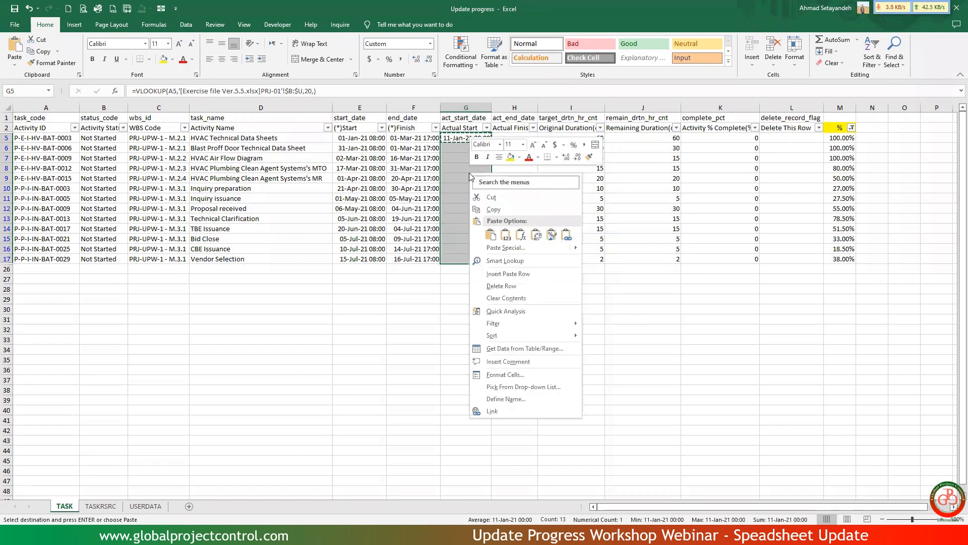
{"action": "left_click", "coordinate": [490, 235]}
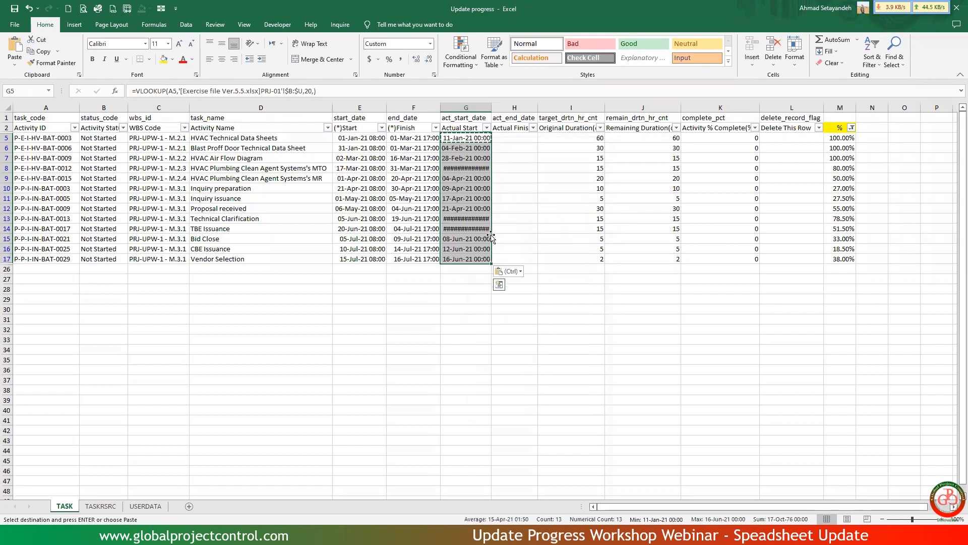
{"action": "double_click", "coordinate": [493, 108]}
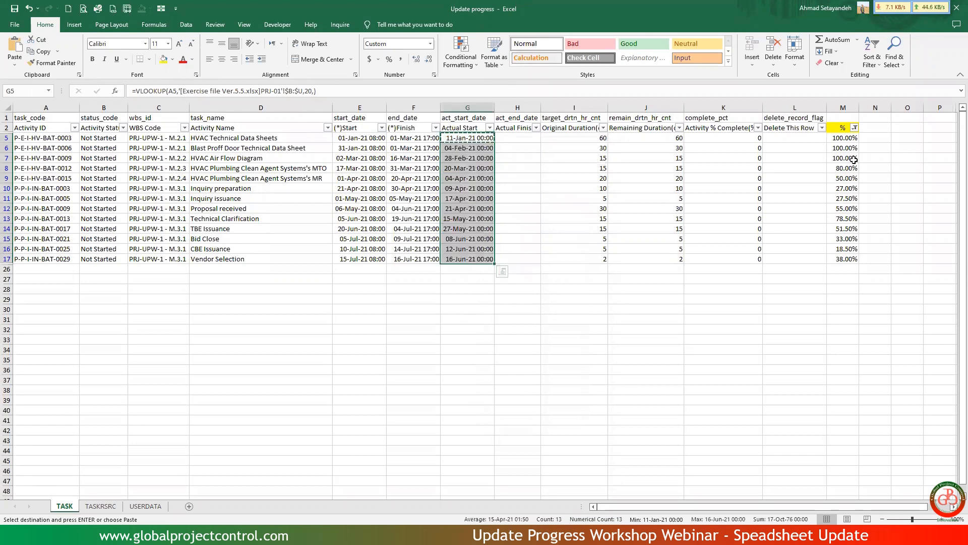
Filter the % column to show only the 100.00% activities.
{"action": "left_click", "coordinate": [518, 168]}
{"action": "left_click", "coordinate": [854, 128]}
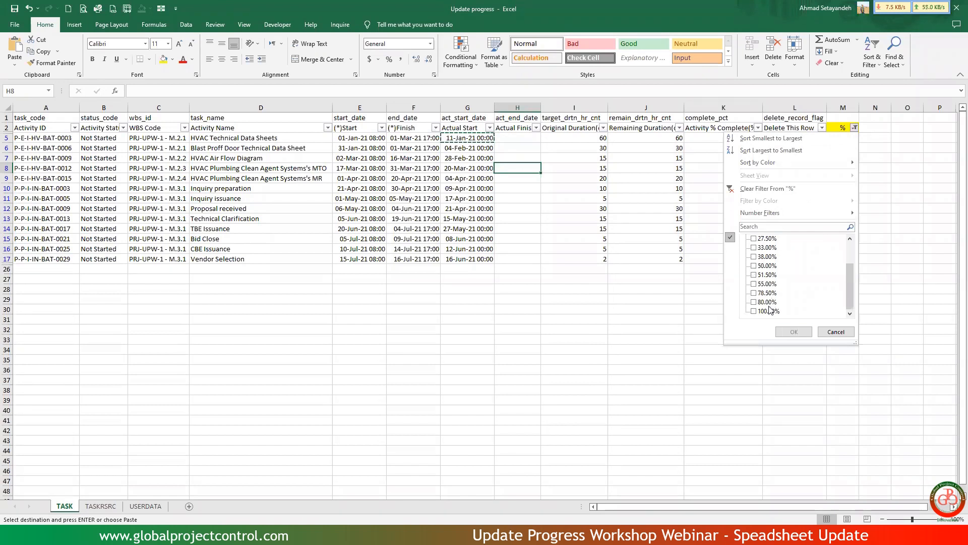
{"action": "left_click", "coordinate": [763, 311]}
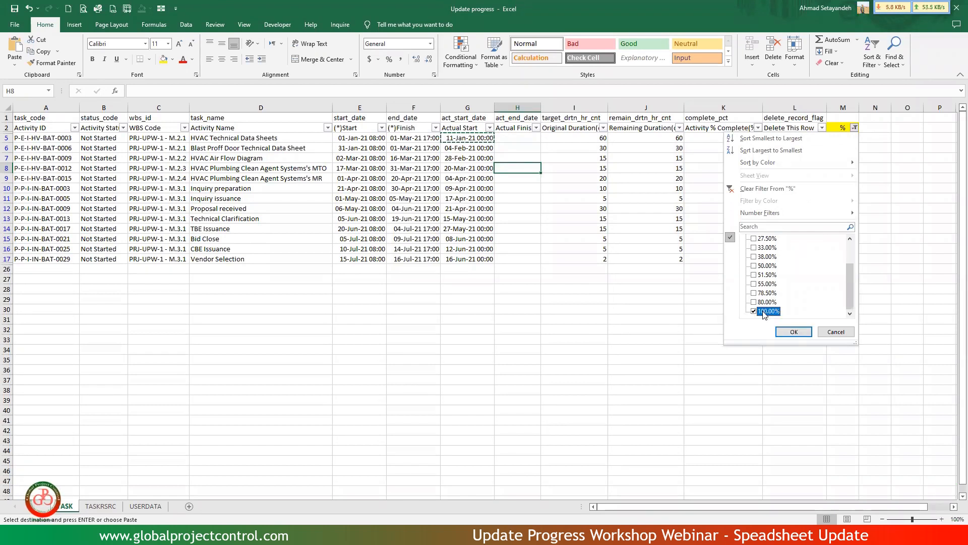
{"action": "left_click", "coordinate": [807, 334]}
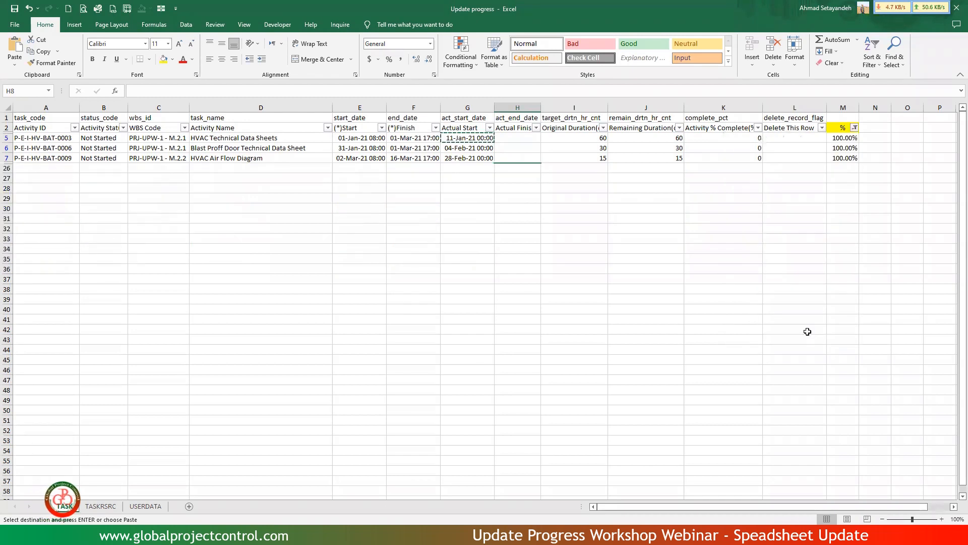
Enter a VLOOKUP in Actual Finish cell H5 for A5 in columns $B:$V of the exercise file's PRJ-01 sheet, column index 21, empty range_lookup.
{"action": "left_click", "coordinate": [516, 136]}
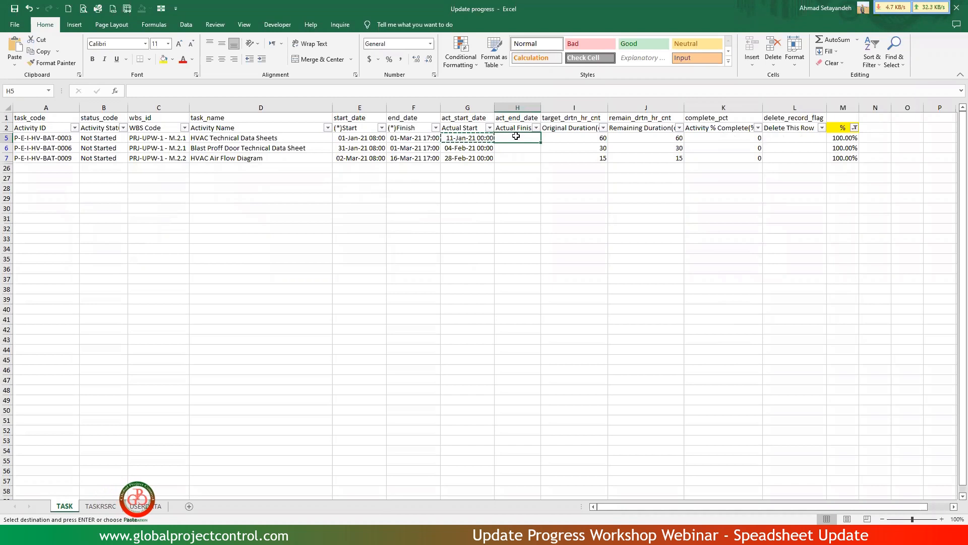
{"action": "type", "text": "="}
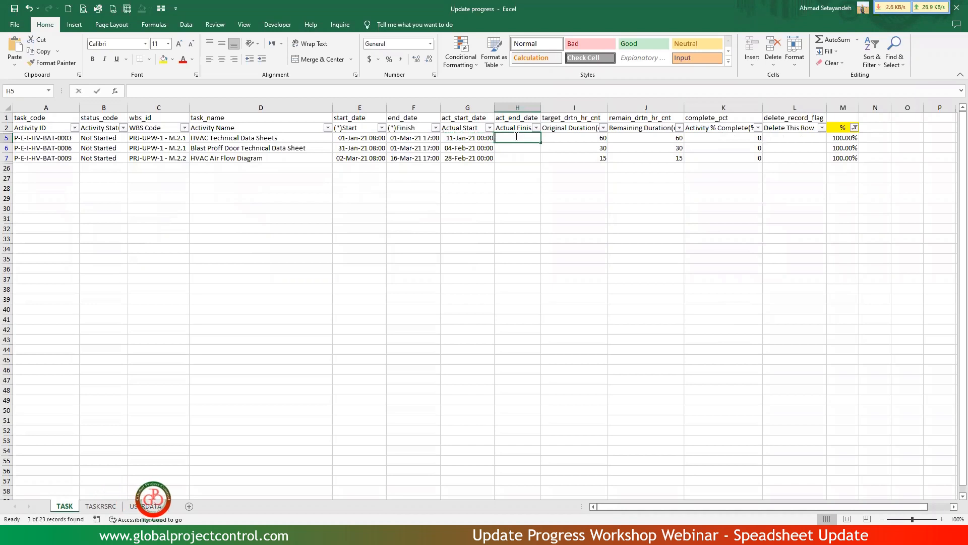
{"action": "type", "text": "vlo"}
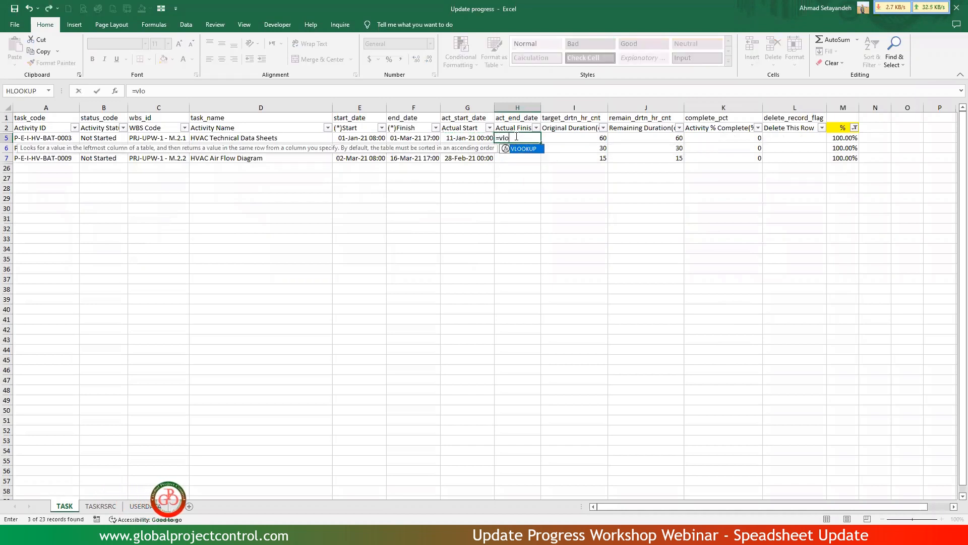
{"action": "double_click", "coordinate": [524, 149]}
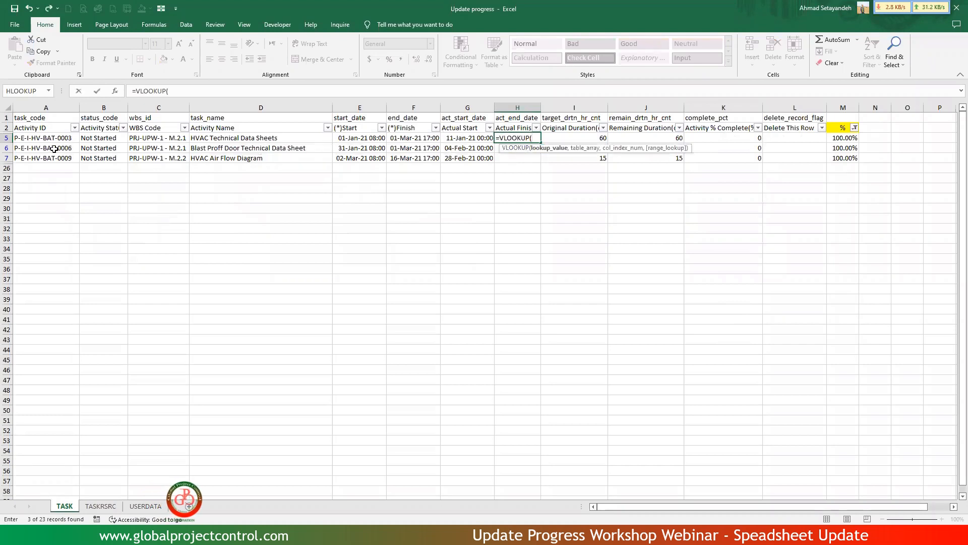
{"action": "left_click", "coordinate": [43, 138]}
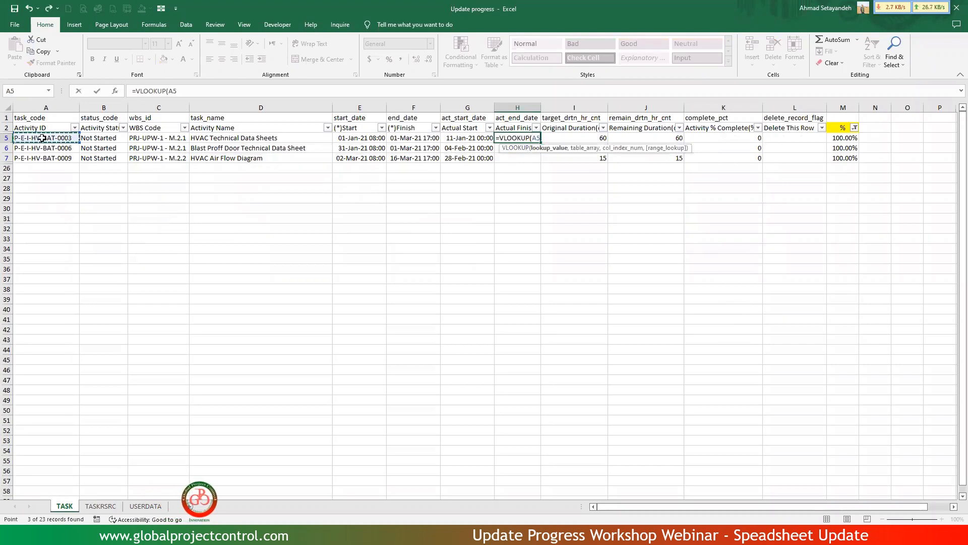
{"action": "type", "text": ","}
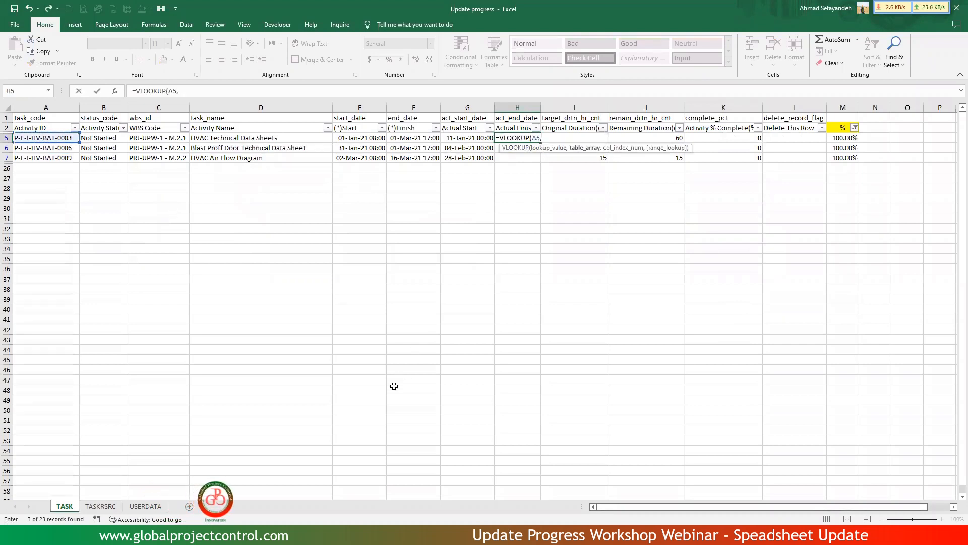
{"action": "mouse_move", "coordinate": [359, 535]}
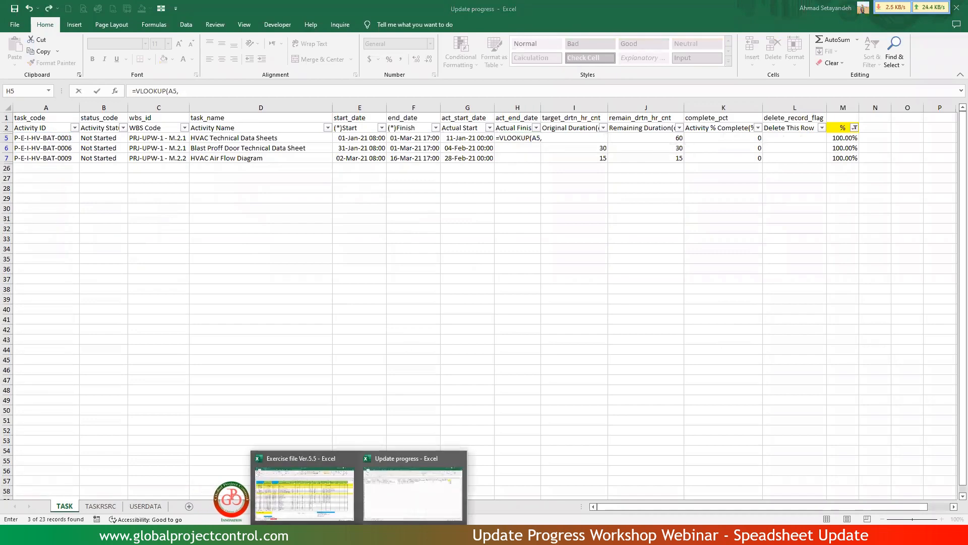
{"action": "left_click", "coordinate": [305, 492]}
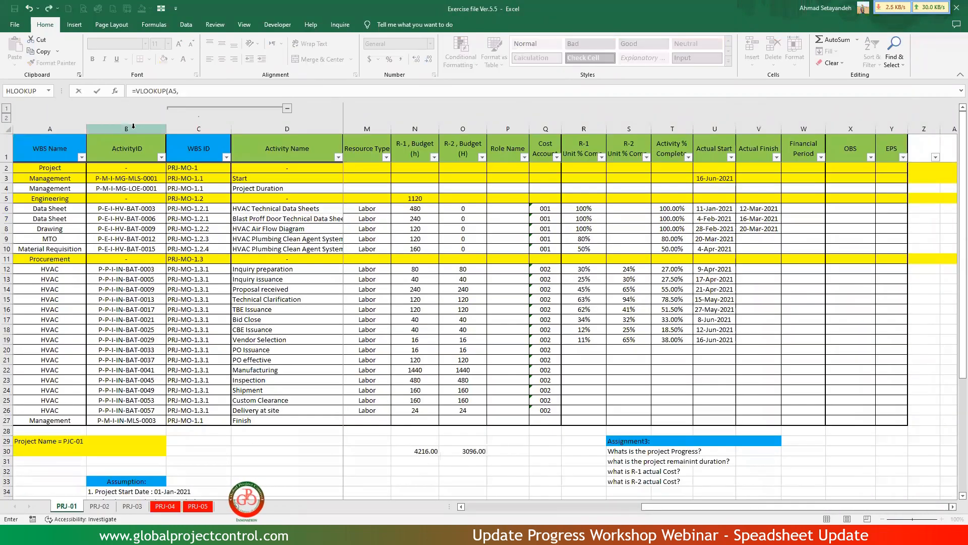
{"action": "left_click_drag", "start_coordinate": [133, 126], "coordinate": [758, 197]}
{"action": "type", "text": ","}
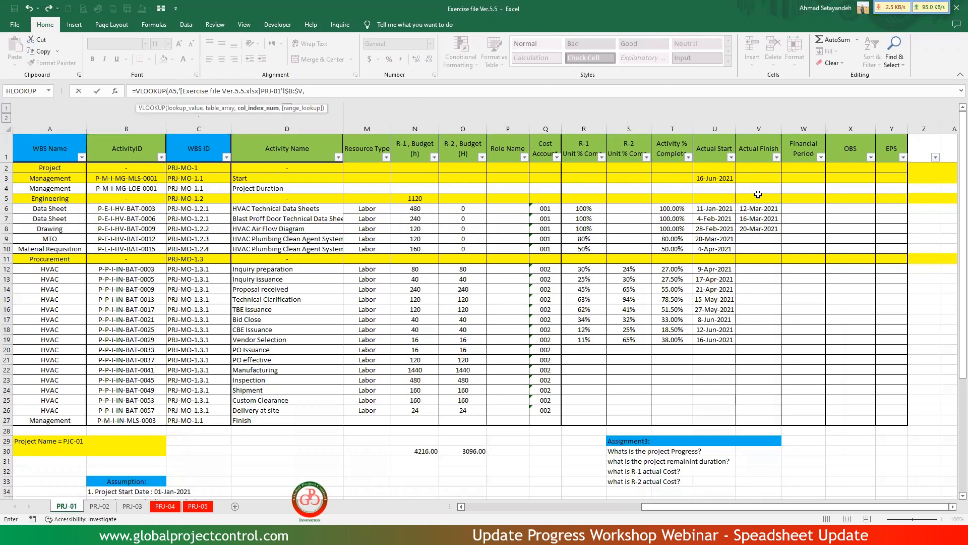
{"action": "type", "text": "21,"}
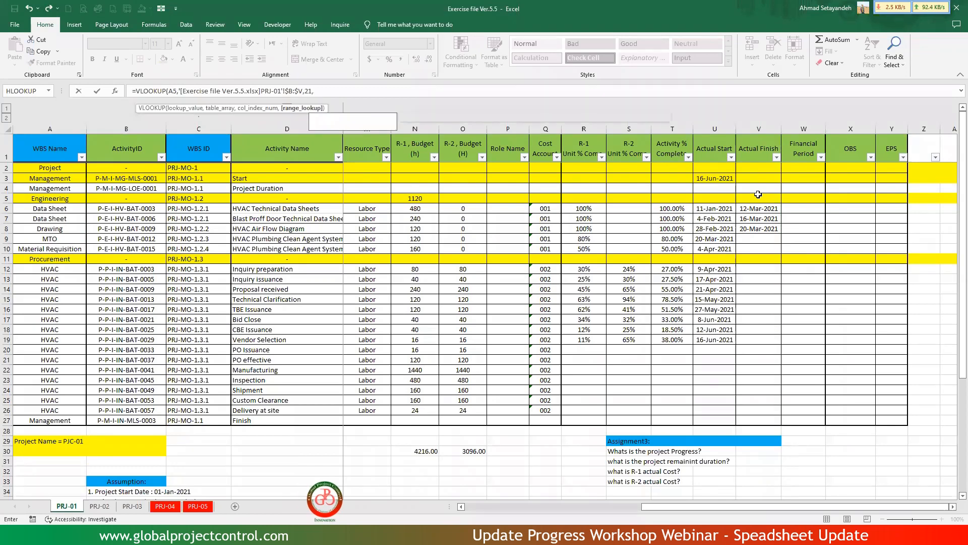
{"action": "key", "text": "Return"}
Copy the date format of Actual Start cell G5 to H5 with Format Painter and autofit the width of column H.
{"action": "left_click", "coordinate": [477, 139]}
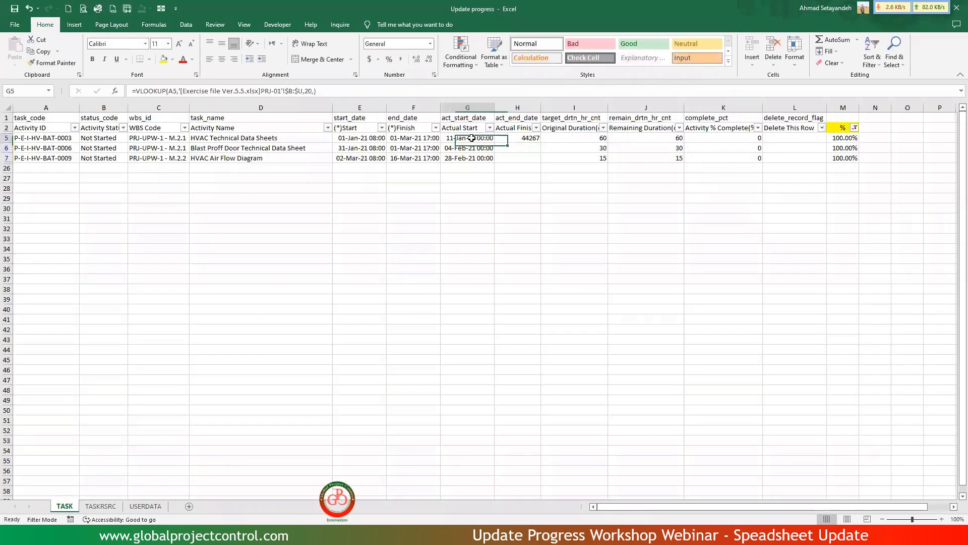
{"action": "left_click", "coordinate": [30, 64]}
{"action": "left_click", "coordinate": [520, 139]}
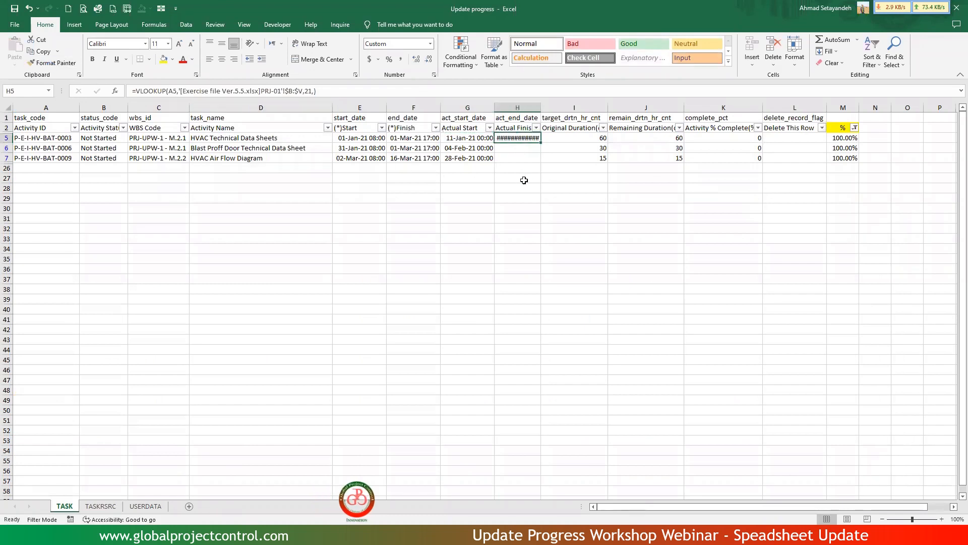
{"action": "double_click", "coordinate": [540, 107]}
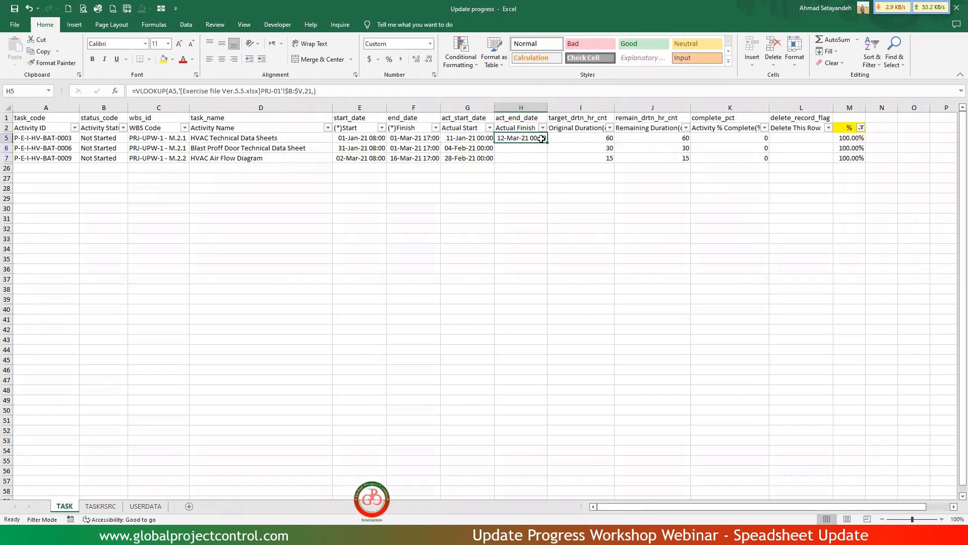
Copy the H5 lookup formula into the other filtered Actual Finish cells, H6 and H7.
{"action": "key", "text": "ctrl+c"}
{"action": "left_click", "coordinate": [528, 150]}
{"action": "key", "text": "ctrl+v"}
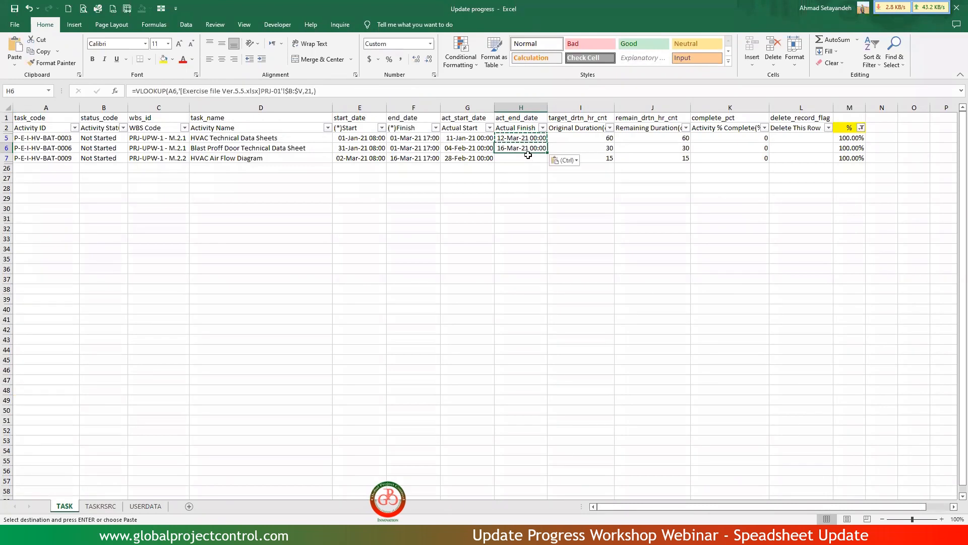
{"action": "left_click", "coordinate": [528, 157]}
{"action": "key", "text": "ctrl+v"}
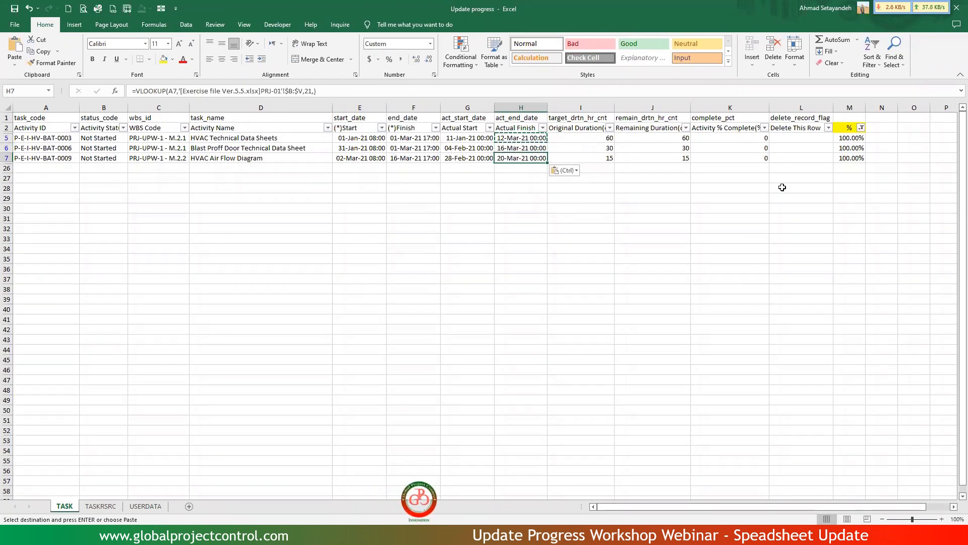
Enter the formula =M5*100 in Activity % Complete cell K5.
{"action": "left_click", "coordinate": [741, 139]}
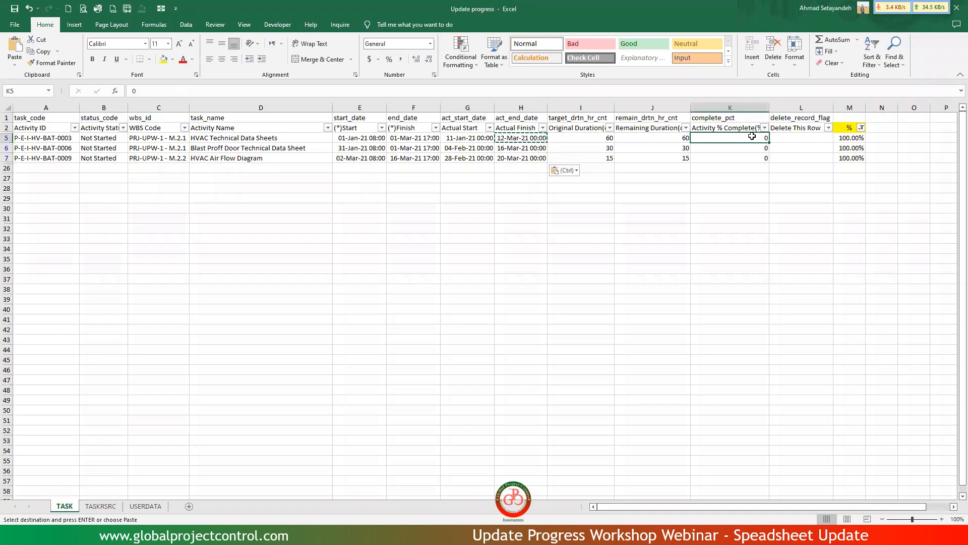
{"action": "key", "text": "Escape"}
{"action": "type", "text": "="}
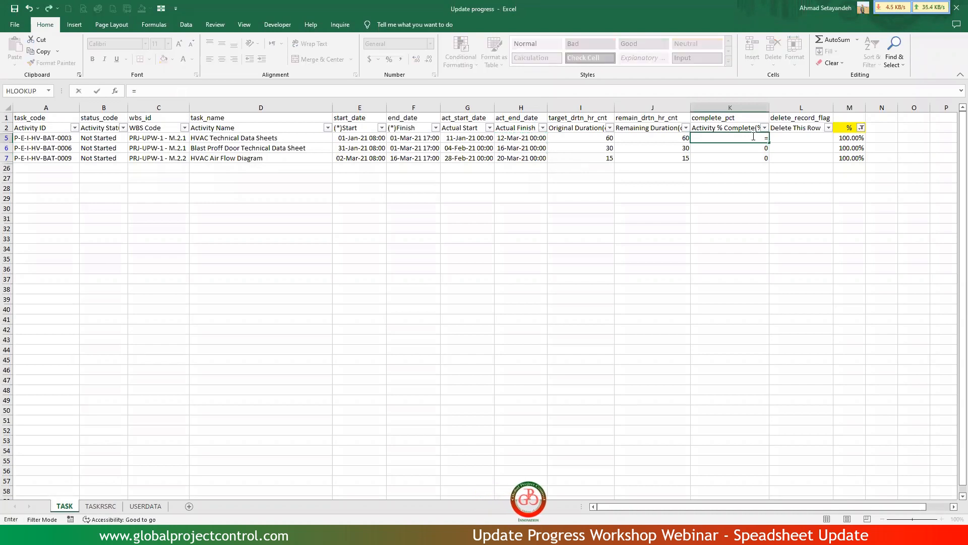
{"action": "key", "text": "Right"}
{"action": "key", "text": "Right"}
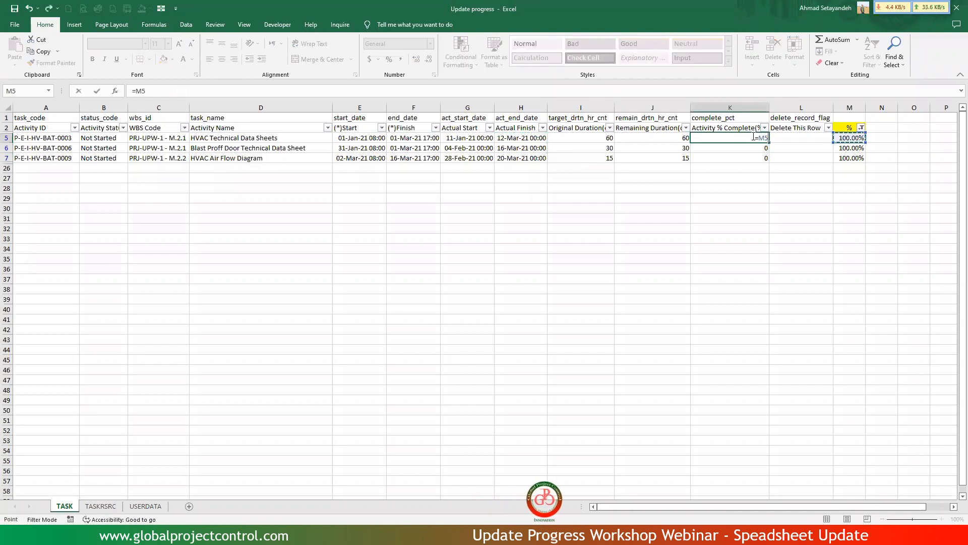
{"action": "type", "text": "*"}
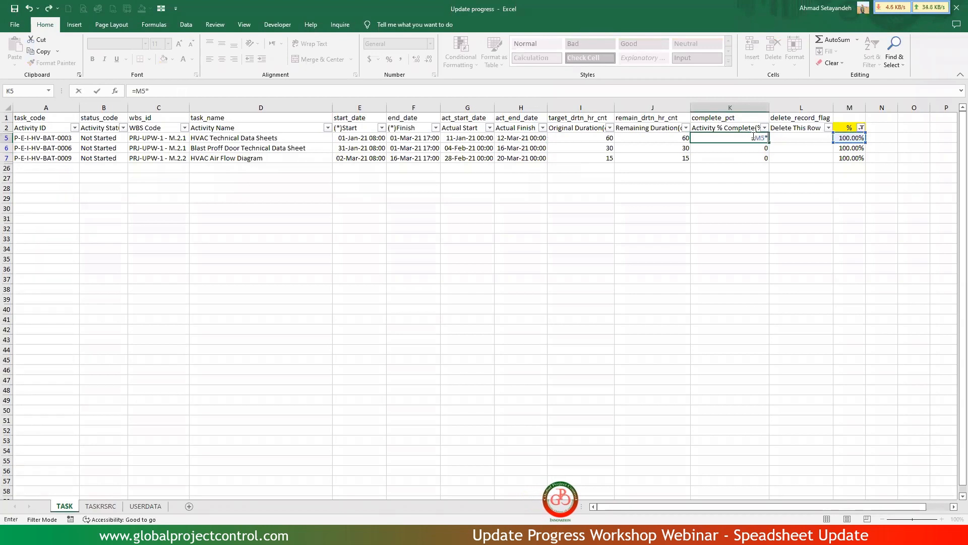
{"action": "type", "text": "100"}
{"action": "key", "text": "Return"}
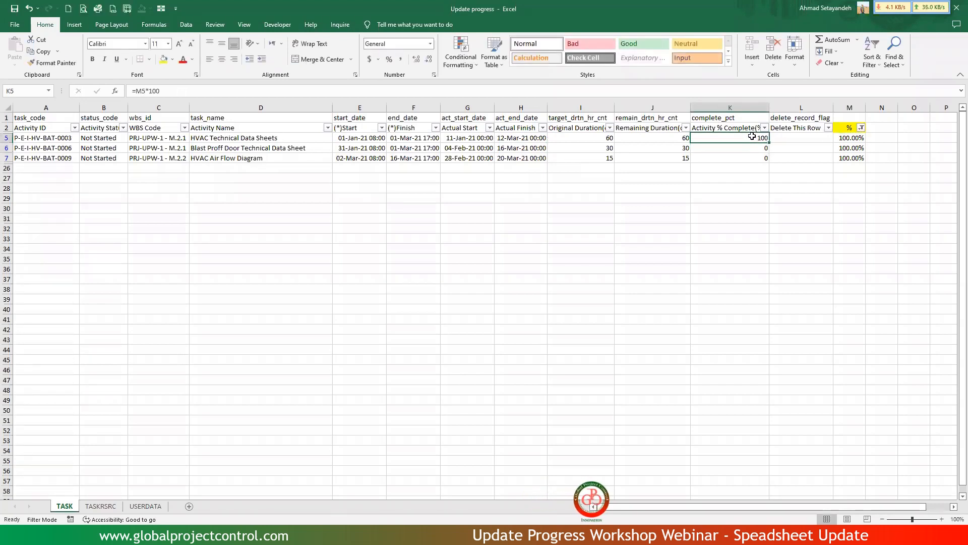
Copy the K5 percent formula into Activity % Complete cells K6 and K7.
{"action": "key", "text": "ctrl+c"}
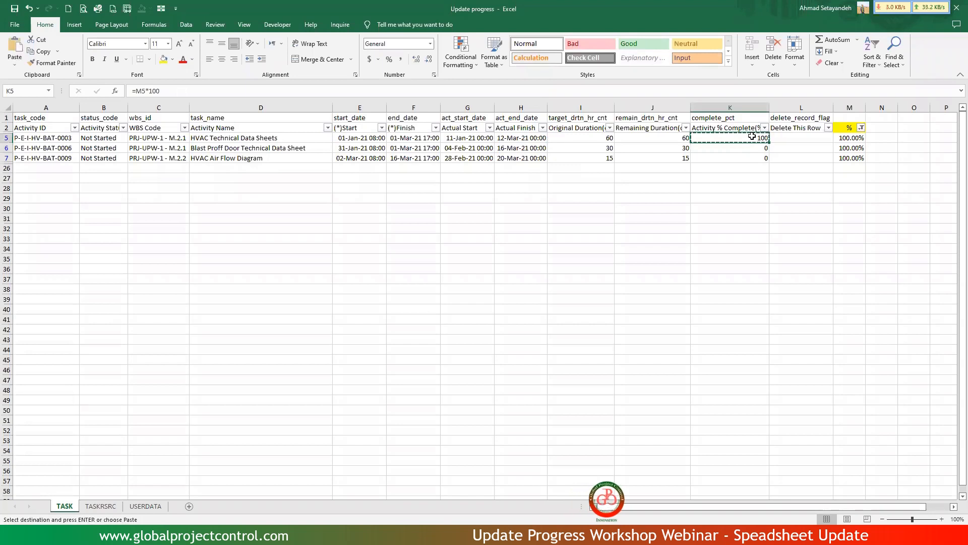
{"action": "key", "text": "Down"}
{"action": "key", "text": "ctrl+v"}
{"action": "key", "text": "Down"}
{"action": "key", "text": "ctrl+v"}
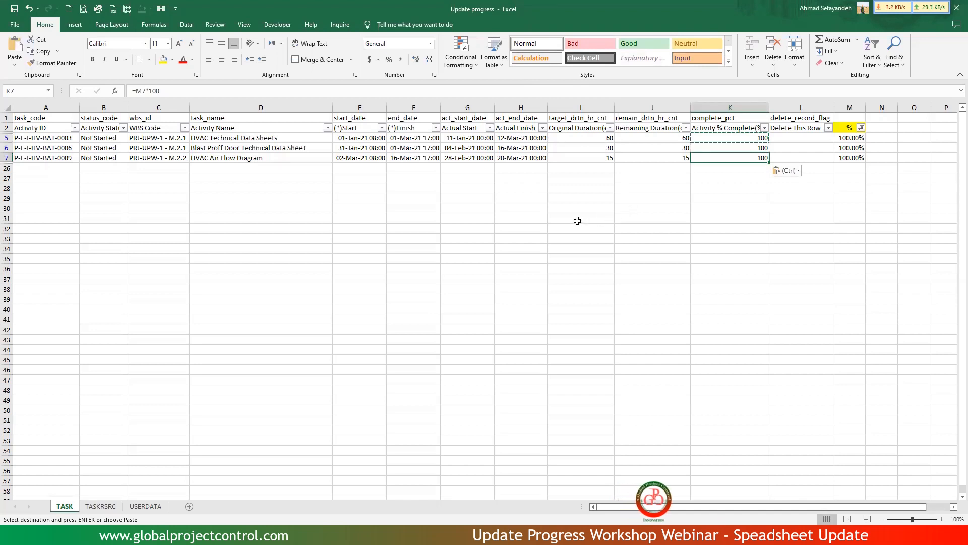
Enter the formula =I5*(1-M5) in Remaining Duration cell J5.
{"action": "left_click", "coordinate": [653, 136]}
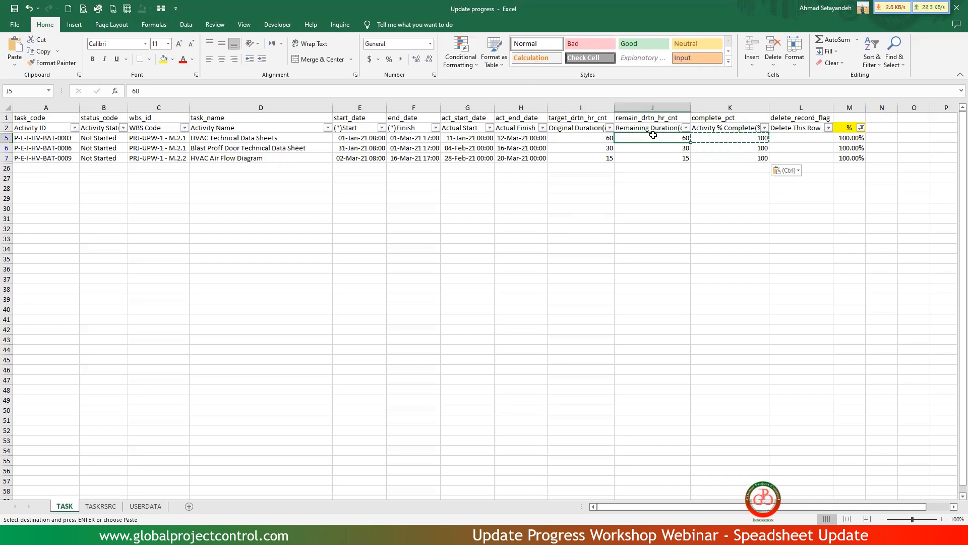
{"action": "type", "text": "="}
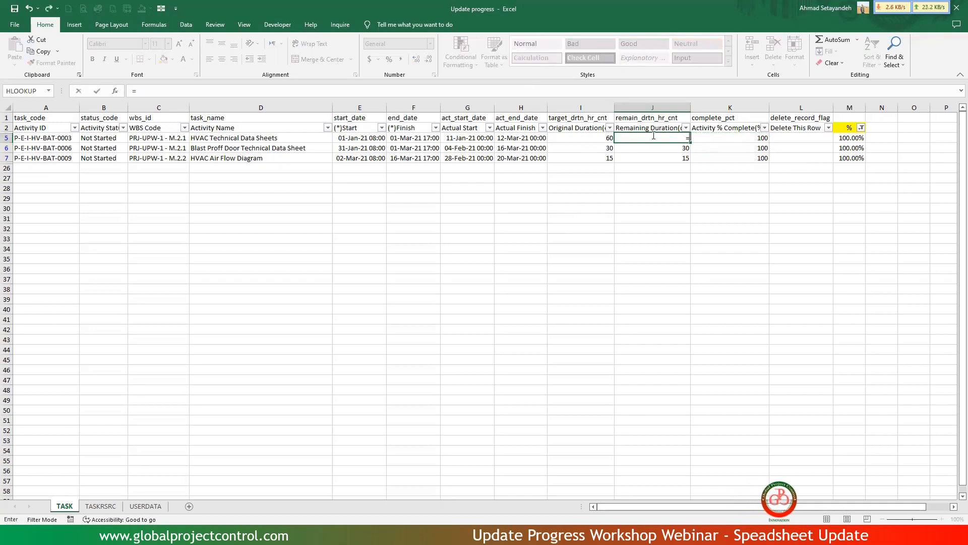
{"action": "key", "text": "Left"}
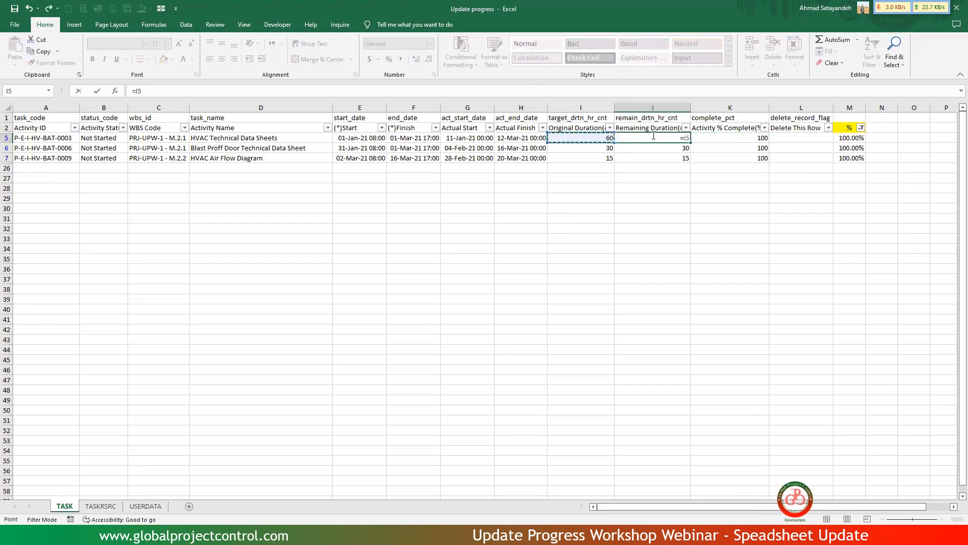
{"action": "type", "text": "*("}
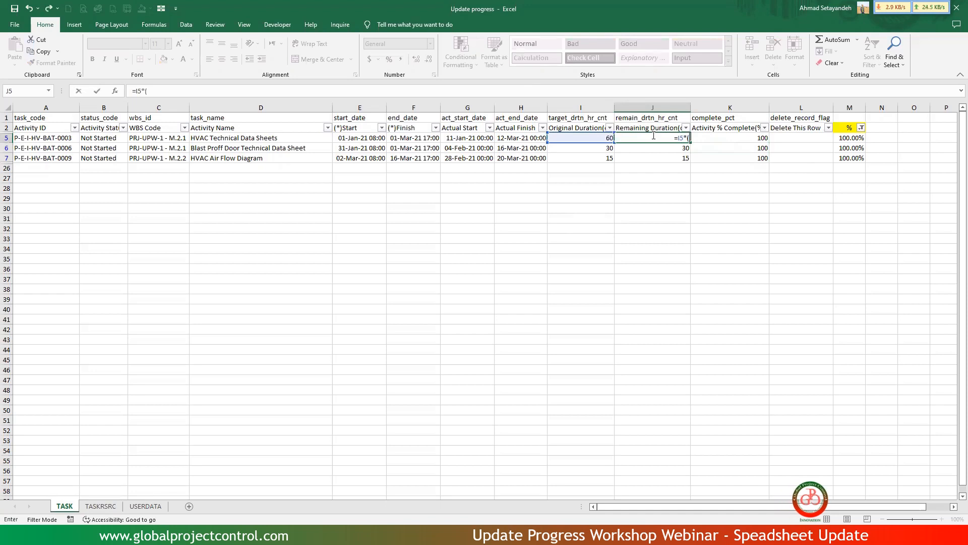
{"action": "type", "text": "a"}
{"action": "key", "text": "BackSpace"}
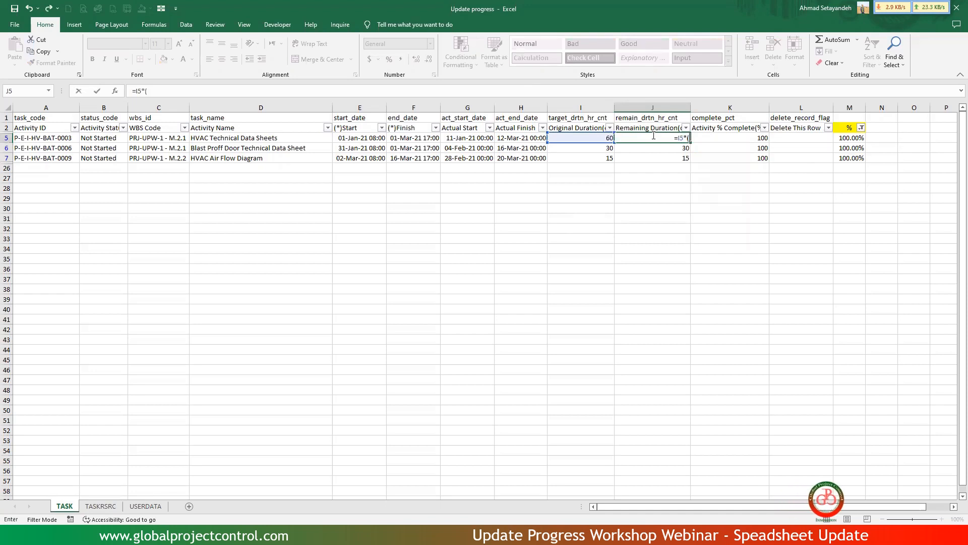
{"action": "type", "text": "1-"}
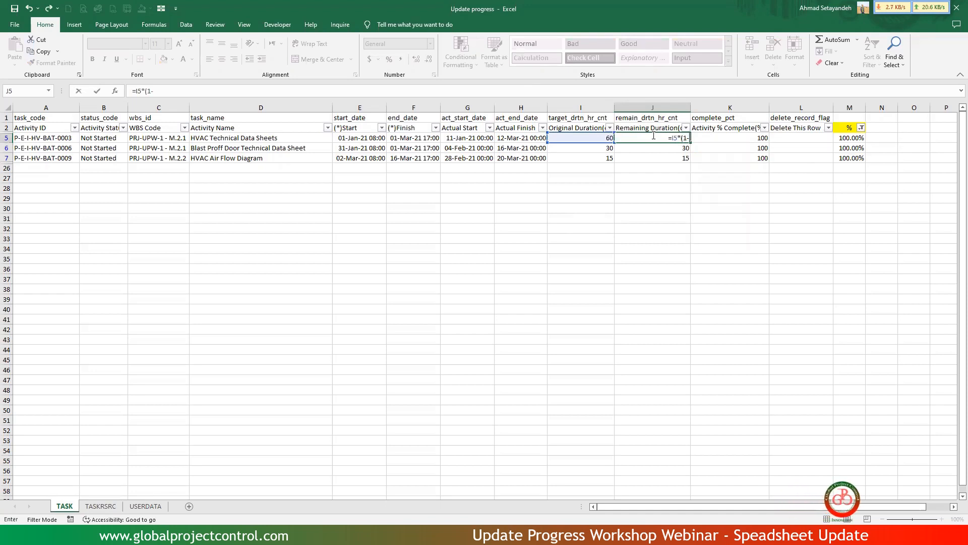
{"action": "key", "text": "Right"}
{"action": "key", "text": "Right"}
{"action": "key", "text": "Right"}
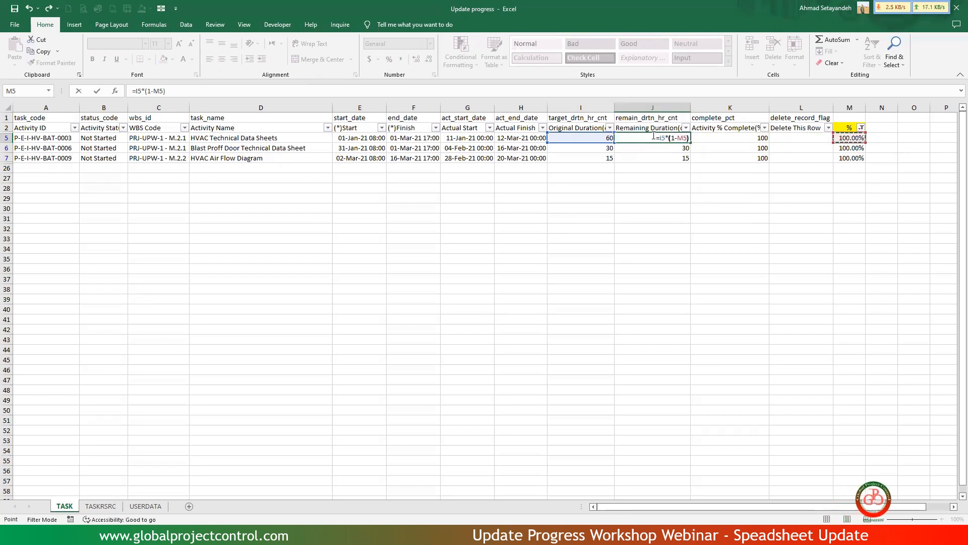
{"action": "type", "text": ")"}
{"action": "key", "text": "Return"}
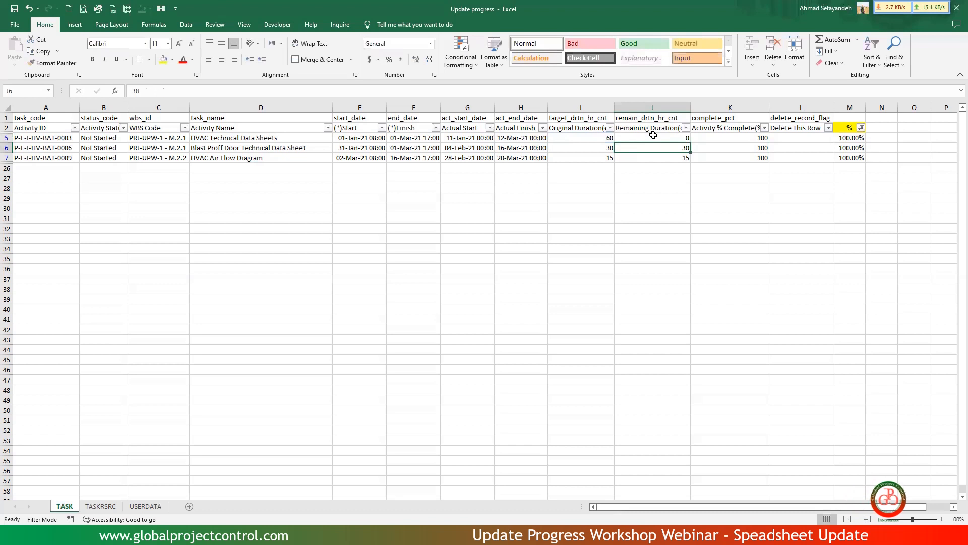
Copy the J5 remaining duration formula into cells J6 and J7.
{"action": "key", "text": "Up"}
{"action": "key", "text": "ctrl+c"}
{"action": "key", "text": "Down"}
{"action": "key", "text": "ctrl+v"}
{"action": "key", "text": "Down"}
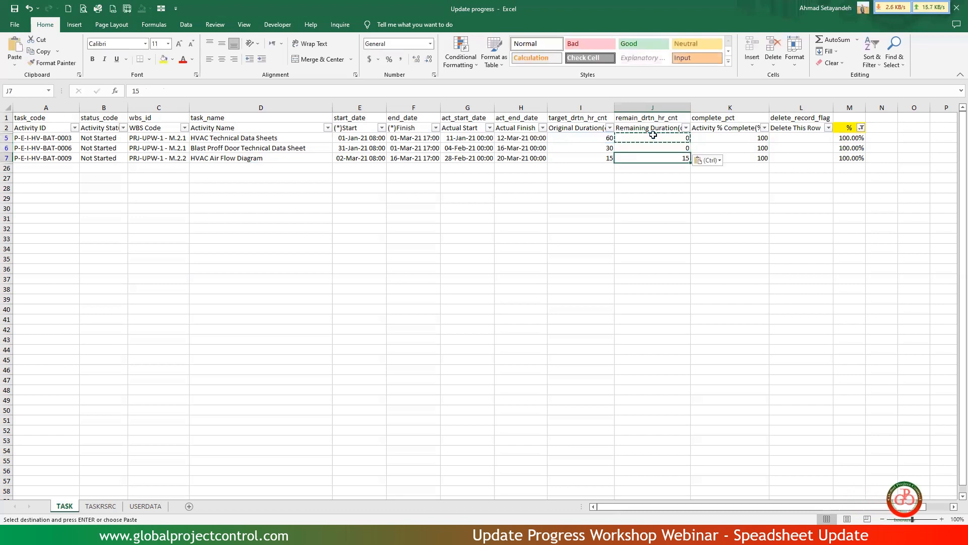
{"action": "key", "text": "ctrl+v"}
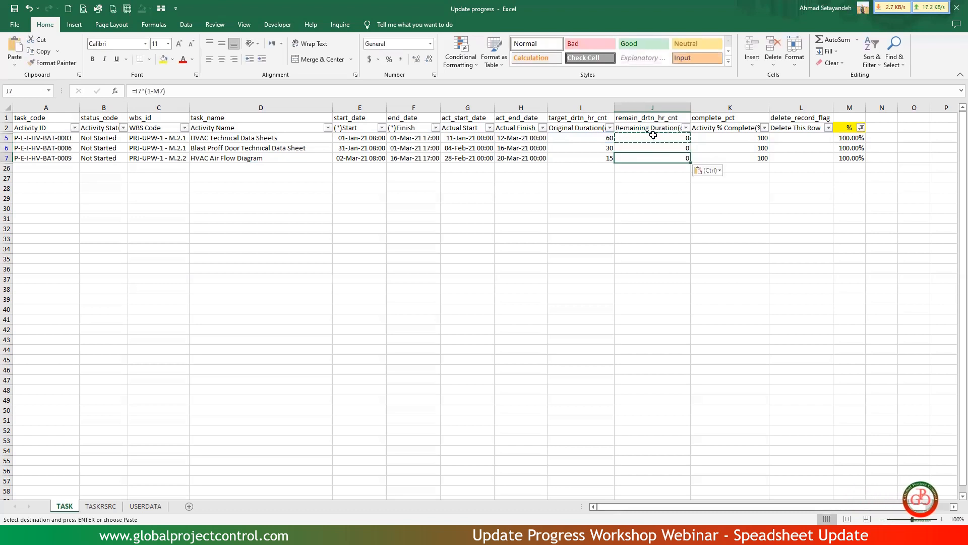
Set the Activity Status in cell B5 to Completed.
{"action": "left_click", "coordinate": [116, 138]}
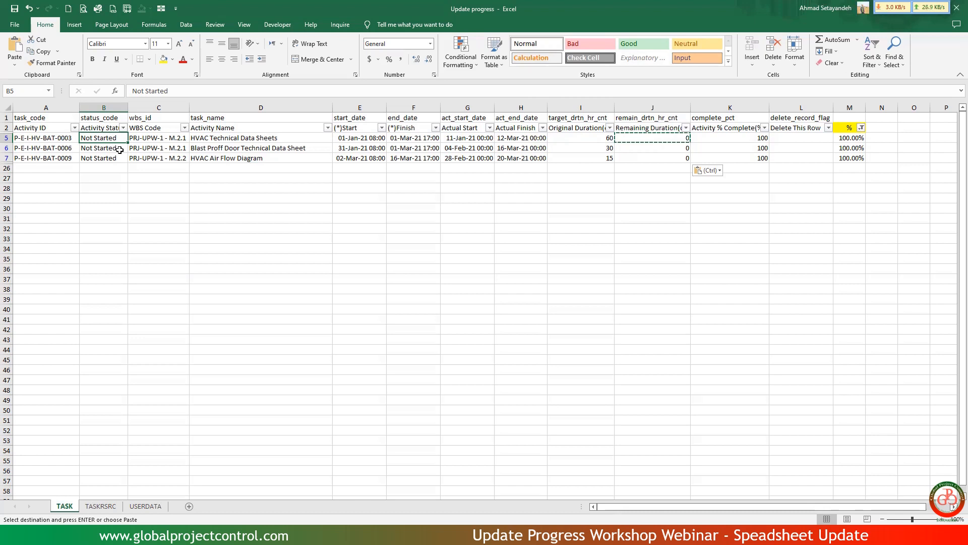
{"action": "type", "text": "Completed"}
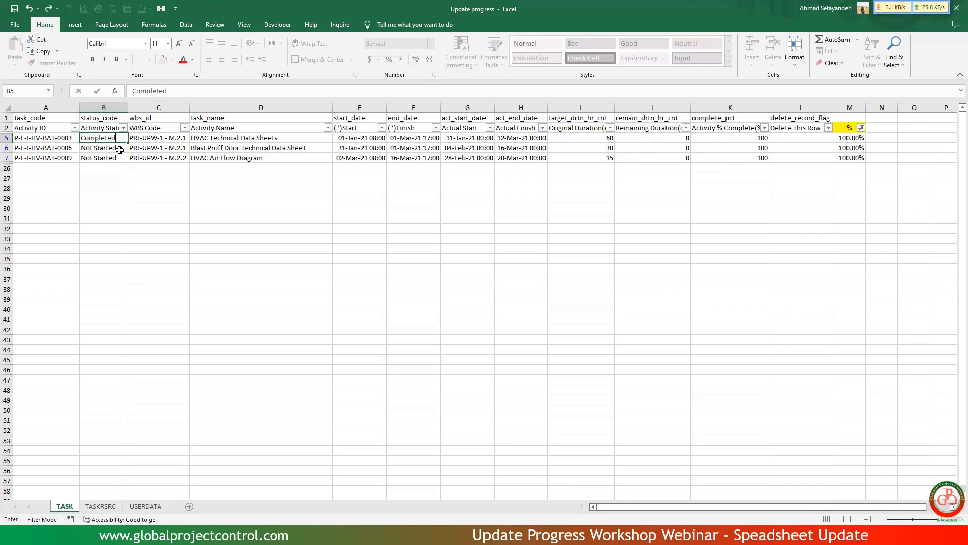
{"action": "key", "text": "Return"}
{"action": "key", "text": "Up"}
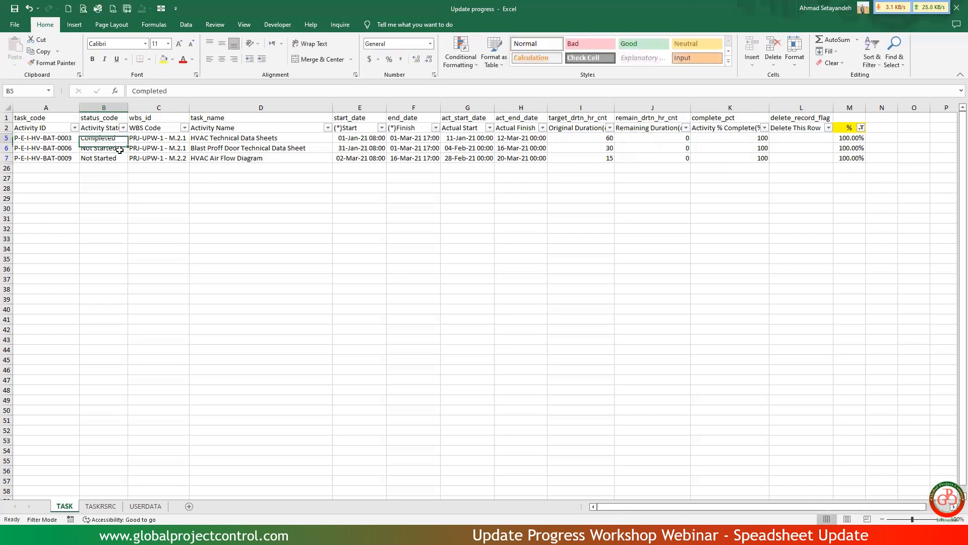
Copy the Completed status from B5 into Activity Status cells B6 and B7.
{"action": "key", "text": "ctrl+c"}
{"action": "key", "text": "Down"}
{"action": "key", "text": "ctrl+v"}
{"action": "key", "text": "Down"}
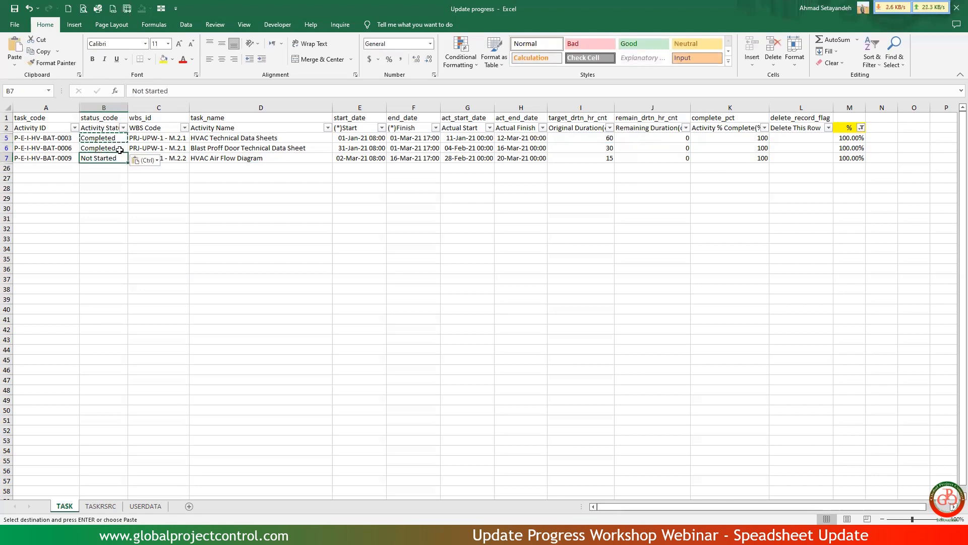
{"action": "key", "text": "ctrl+v"}
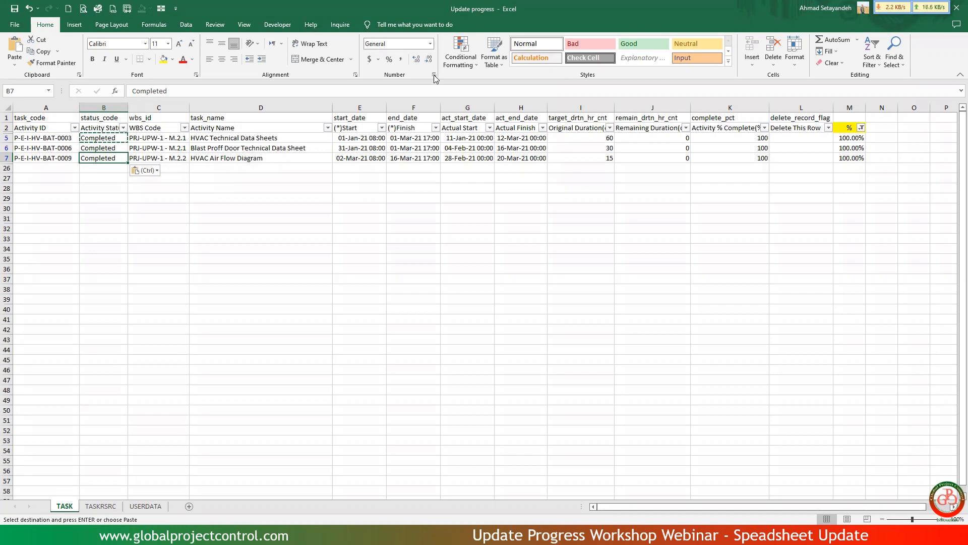
{"action": "key", "text": "Escape"}
{"action": "key", "text": "alt+Tab"}
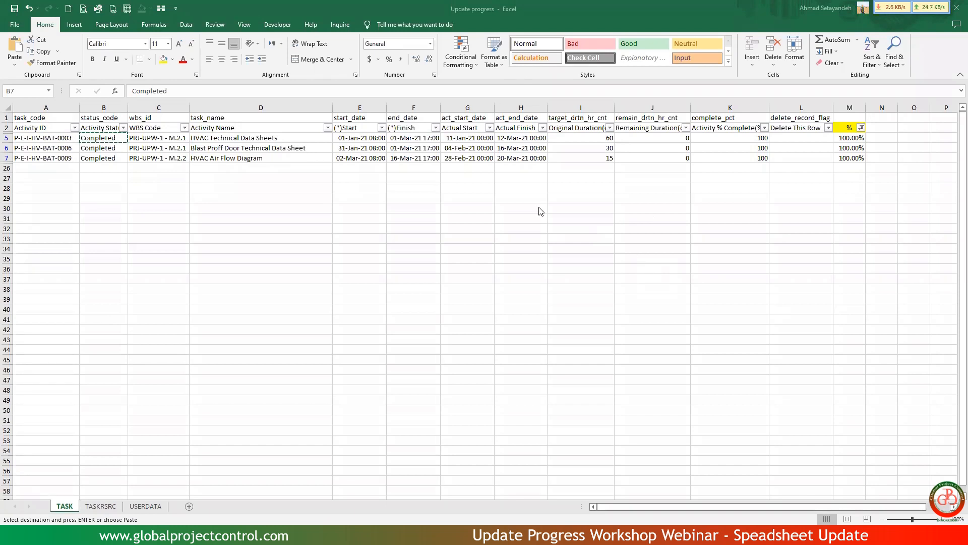
{"action": "key", "text": "ctrl+v"}
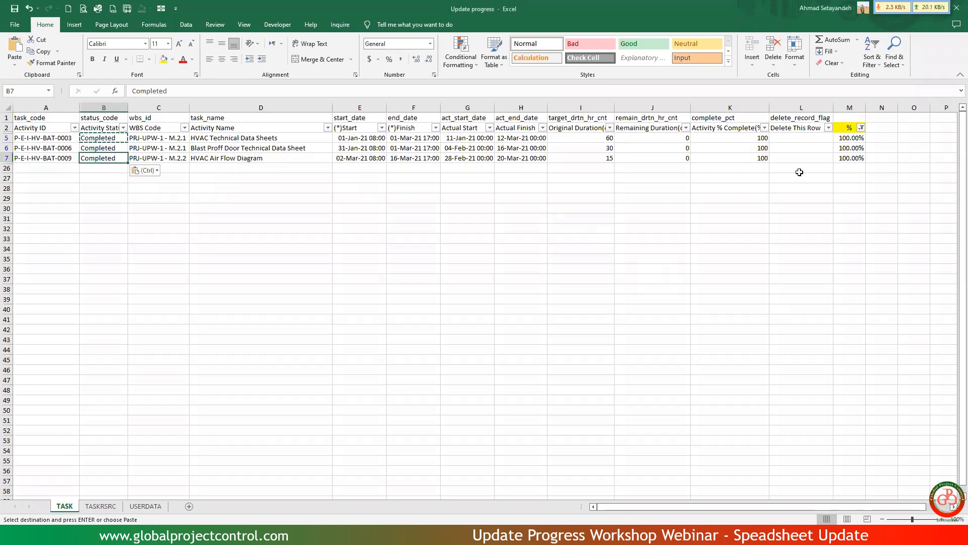
Filter the % column to show every value except 0.00% and 100.00%.
{"action": "left_click", "coordinate": [862, 128]}
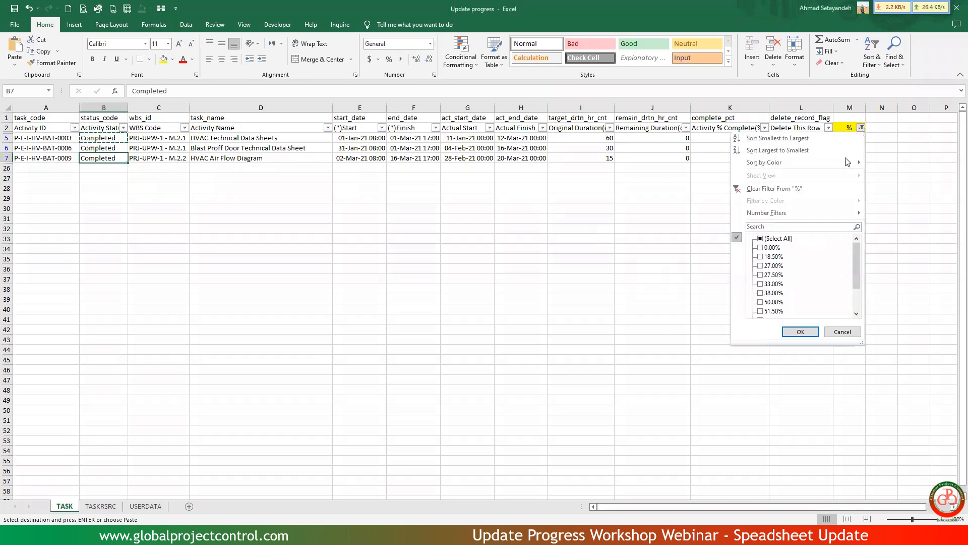
{"action": "left_click", "coordinate": [775, 239]}
{"action": "left_click", "coordinate": [761, 247]}
{"action": "scroll", "coordinate": [852, 272], "scroll_direction": "down", "scroll_amount": 2}
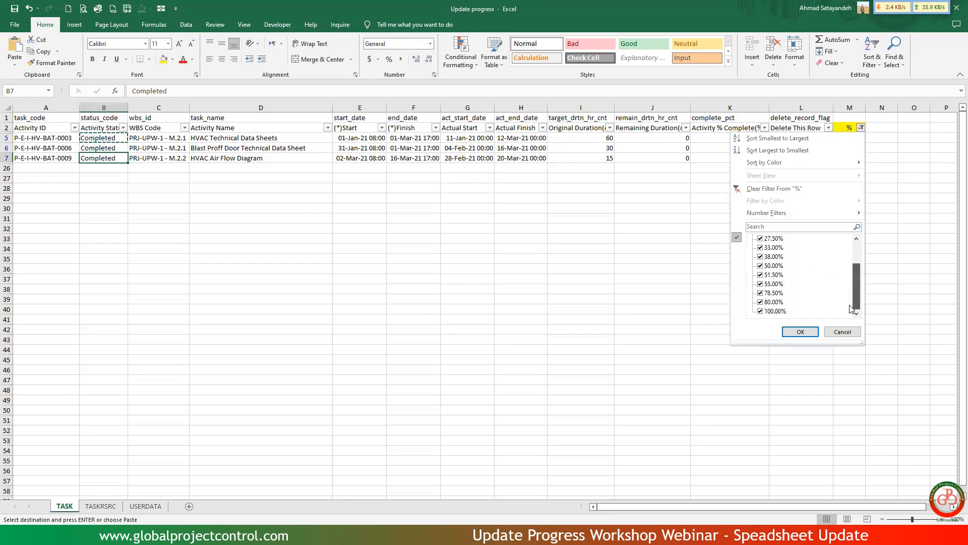
{"action": "left_click", "coordinate": [775, 311]}
{"action": "left_click", "coordinate": [800, 331]}
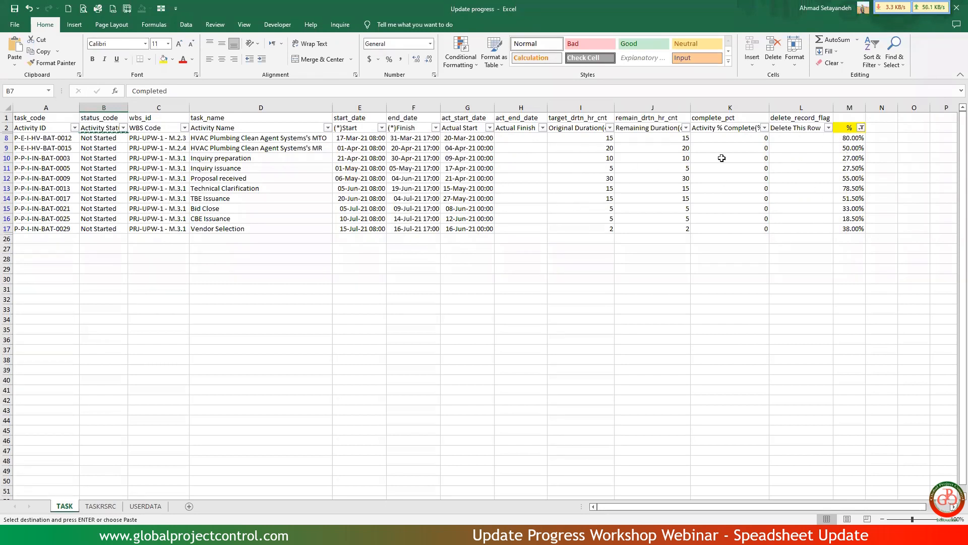
Enter the formula =M8*100 in Activity % Complete cell K8.
{"action": "left_click", "coordinate": [732, 139]}
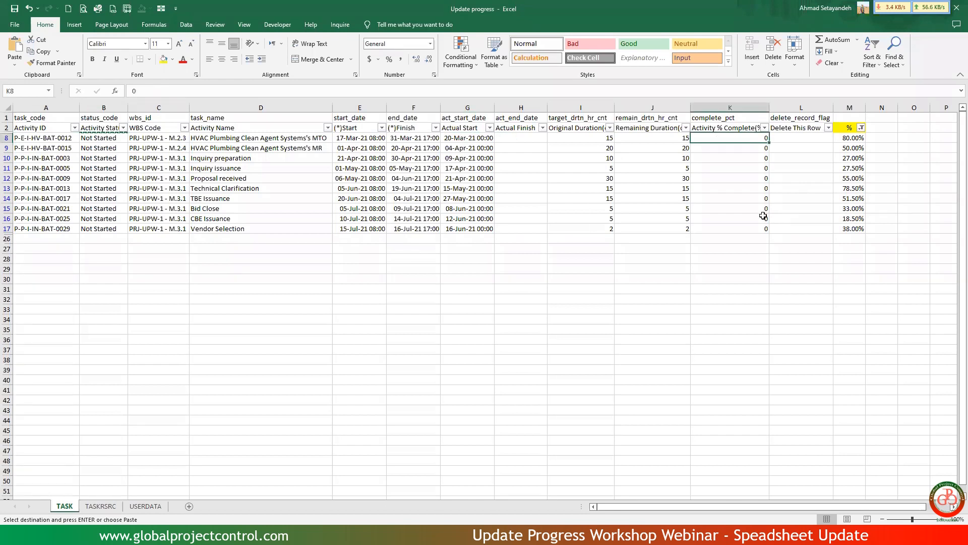
{"action": "type", "text": "="}
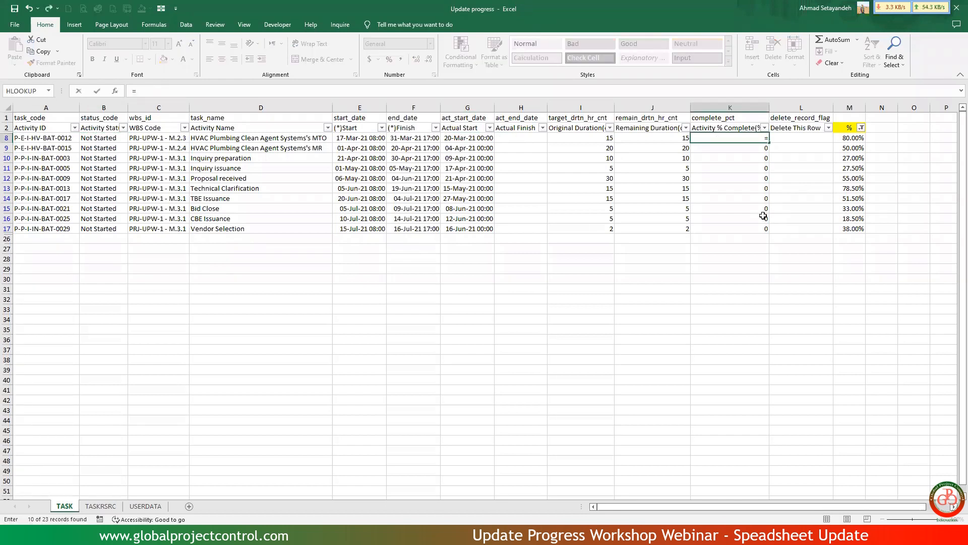
{"action": "key", "text": "Right"}
{"action": "key", "text": "Right"}
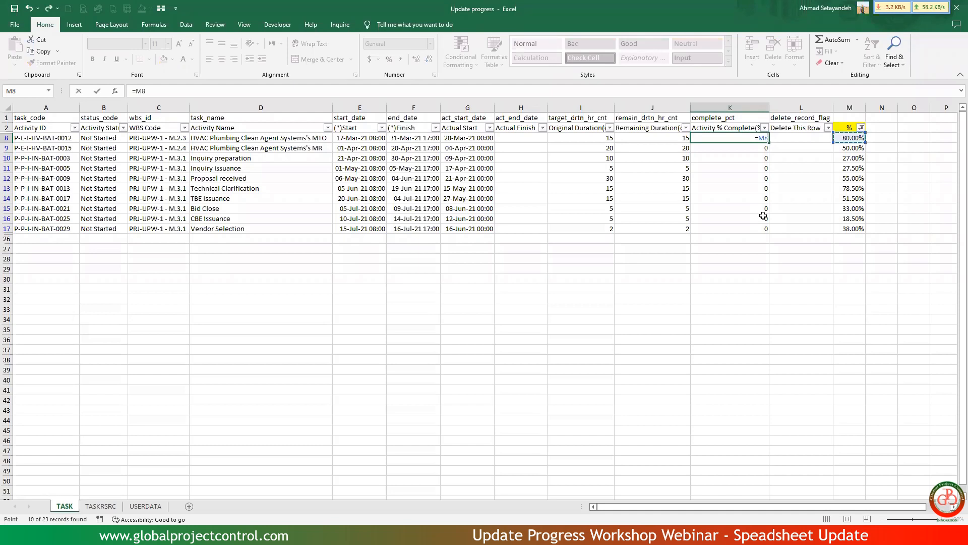
{"action": "type", "text": "*100"}
{"action": "key", "text": "Return"}
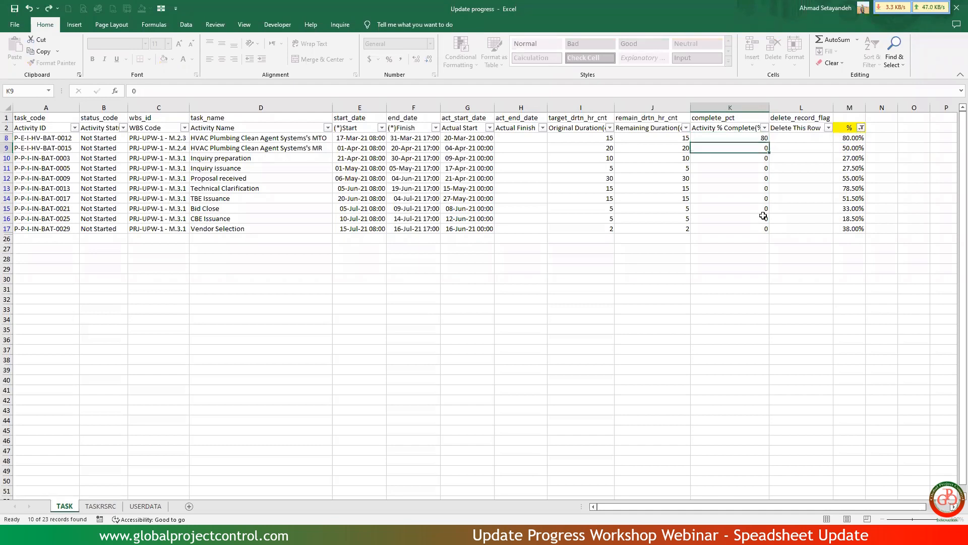
Copy the K8 percent formula into Activity % Complete cells K9 through K17.
{"action": "left_click", "coordinate": [762, 138]}
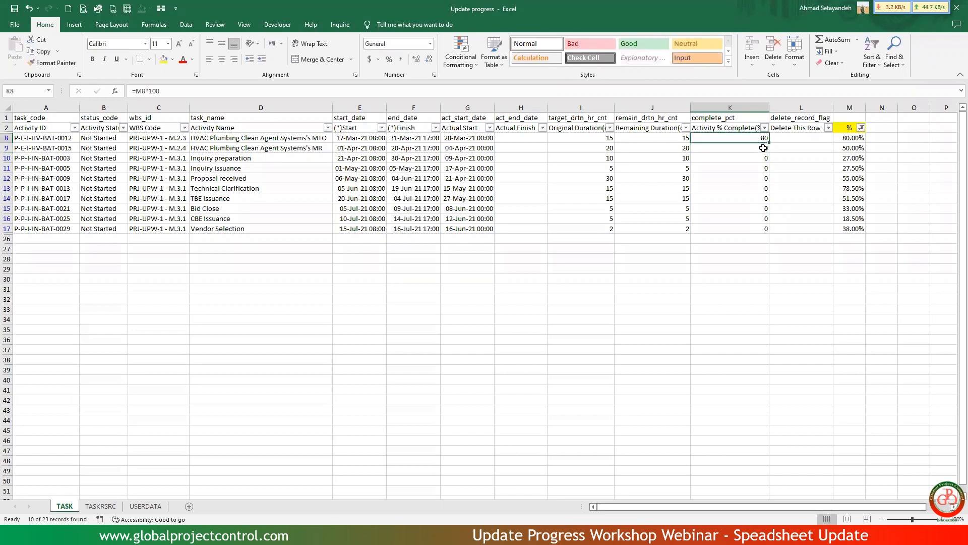
{"action": "key", "text": "ctrl+c"}
{"action": "left_click_drag", "start_coordinate": [762, 139], "coordinate": [756, 229]}
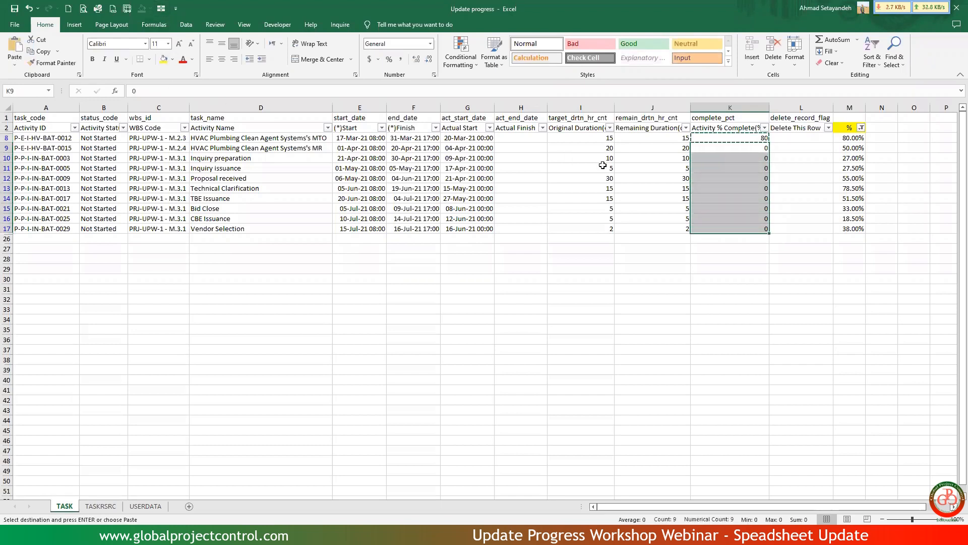
{"action": "key", "text": "ctrl+v"}
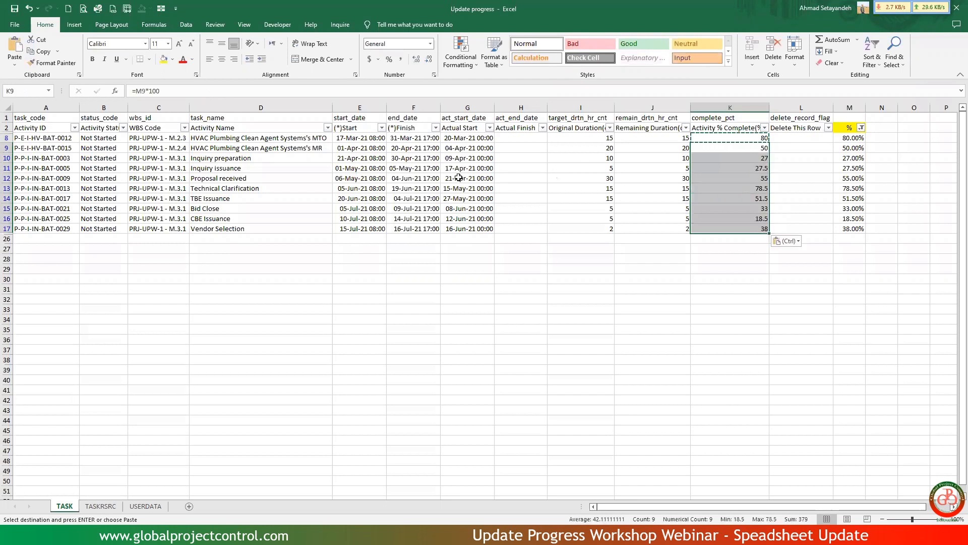
Set the Activity Status in cell B8 to In Progress.
{"action": "left_click", "coordinate": [106, 138]}
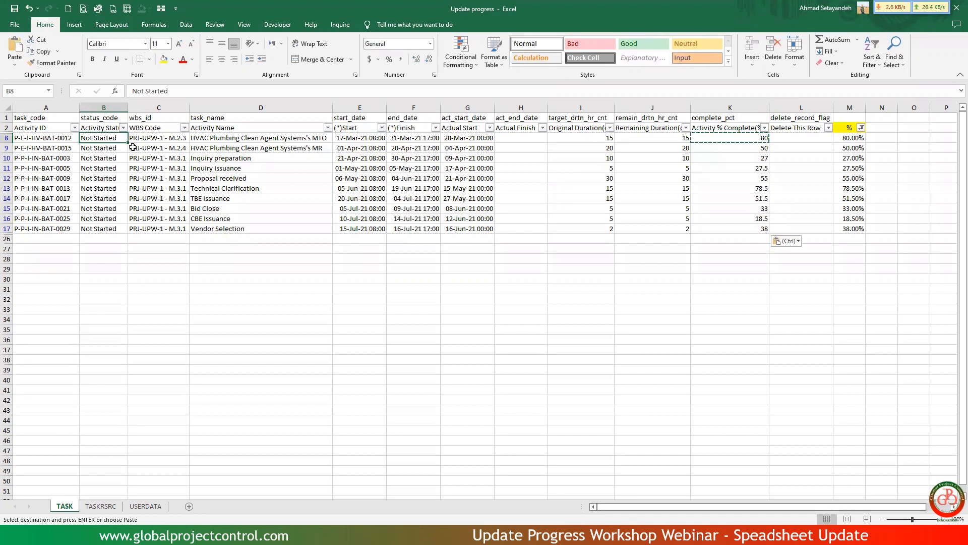
{"action": "type", "text": "In Progr"}
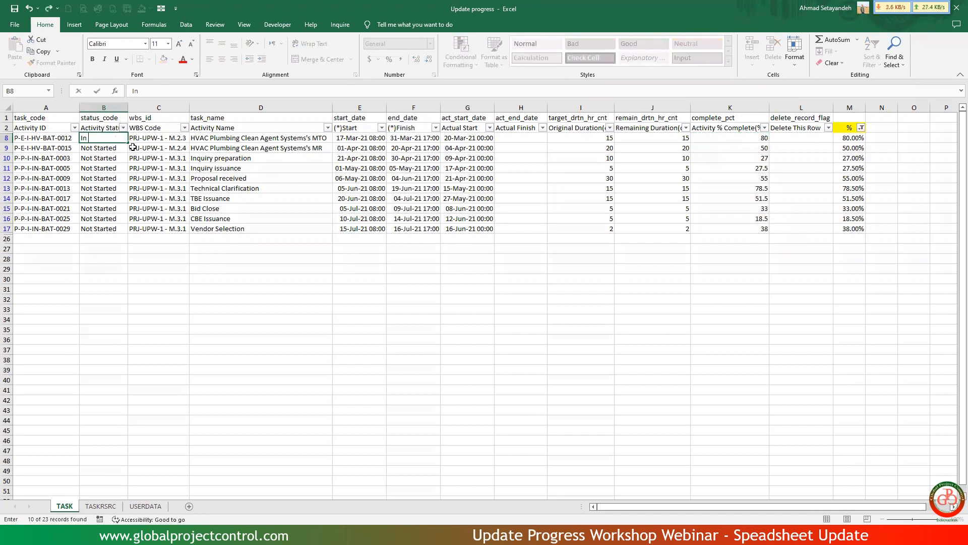
{"action": "type", "text": "ess"}
{"action": "key", "text": "Return"}
Copy the In Progress status from B8 down the Activity Status column through B17.
{"action": "key", "text": "Up"}
{"action": "key", "text": "ctrl+c"}
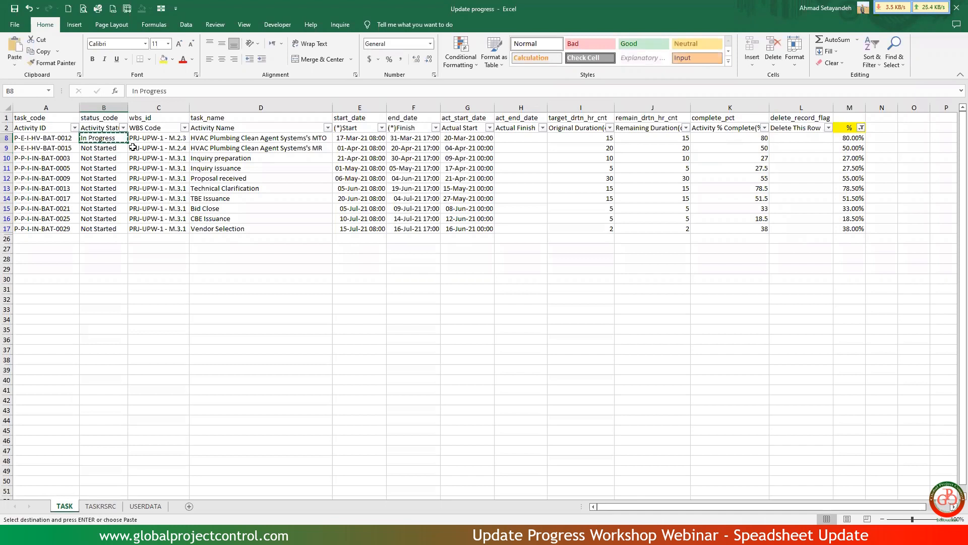
{"action": "key", "text": "ctrl+shift+Down"}
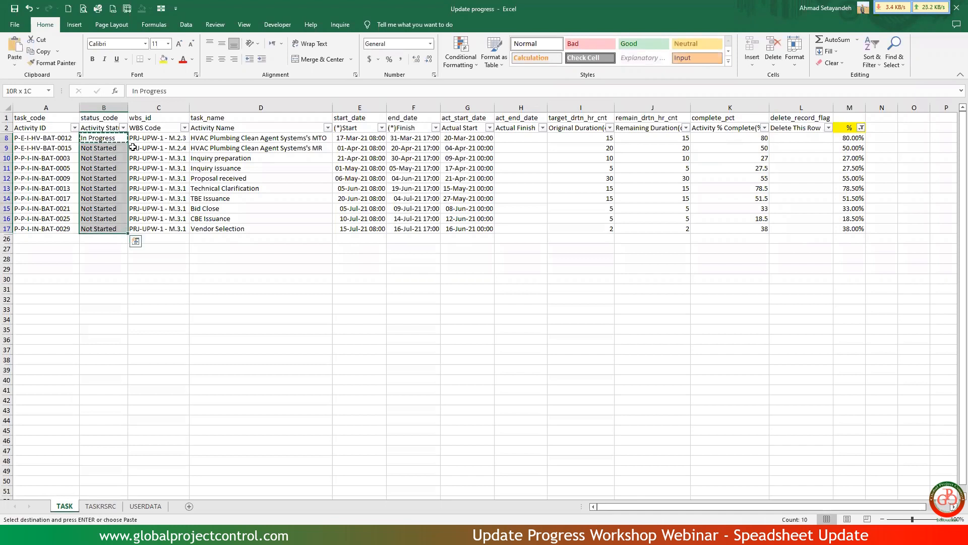
{"action": "key", "text": "ctrl+v"}
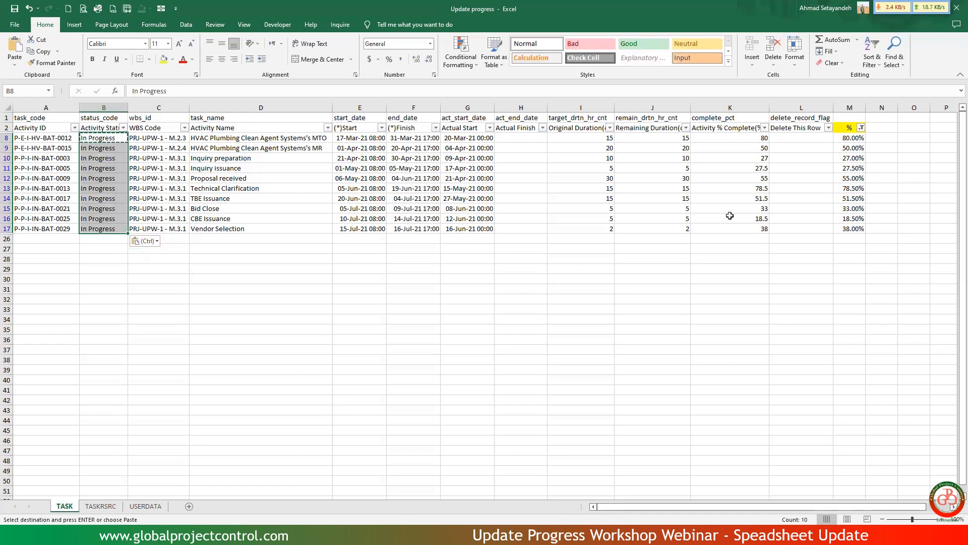
{"action": "left_click_drag", "start_coordinate": [482, 229], "coordinate": [482, 252]}
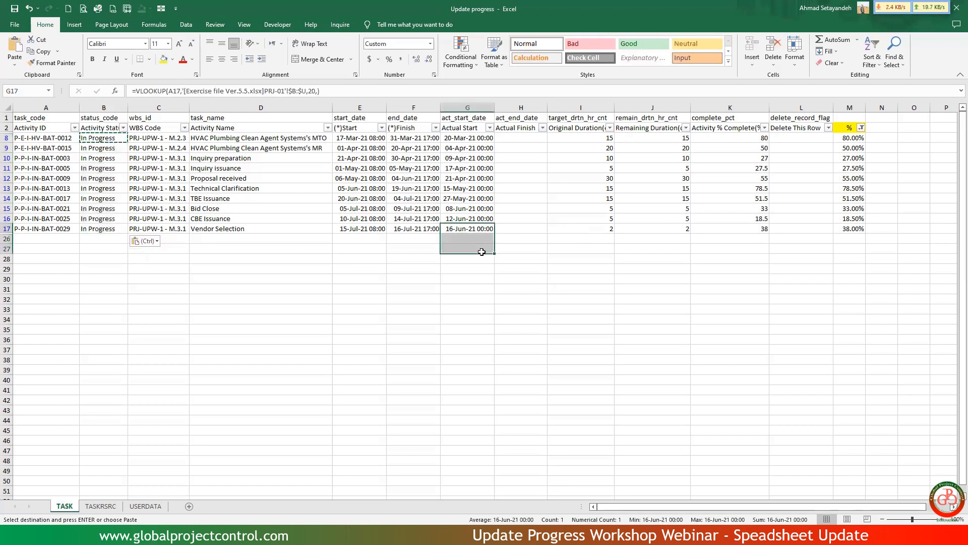
{"action": "key", "text": "Escape"}
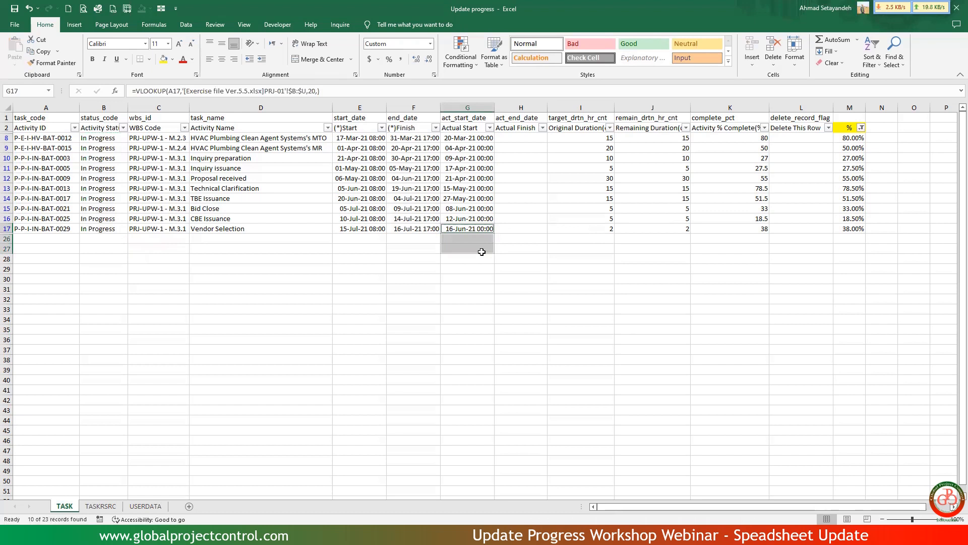
{"action": "left_click", "coordinate": [525, 209]}
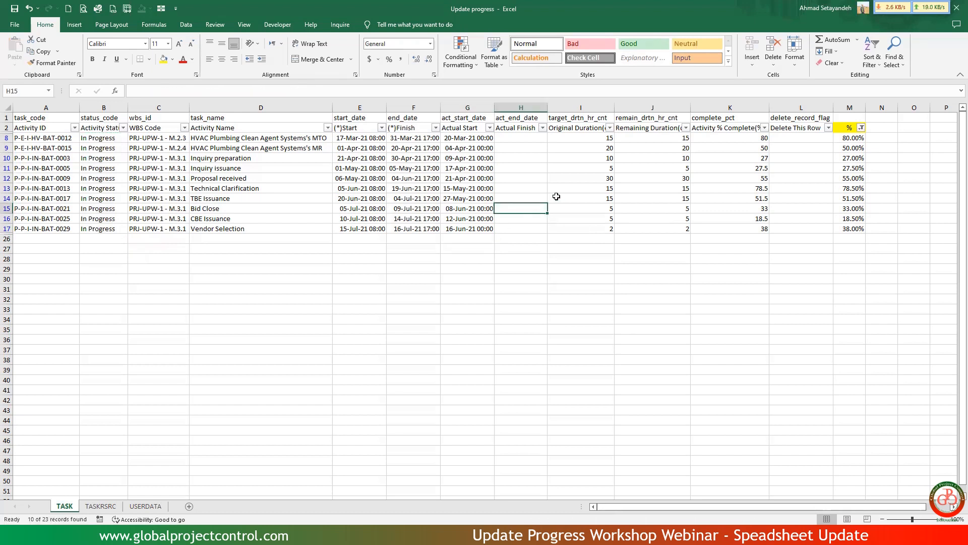
Enter the formula =I8*(1-M8) in Remaining Duration cell J8.
{"action": "left_click", "coordinate": [662, 136]}
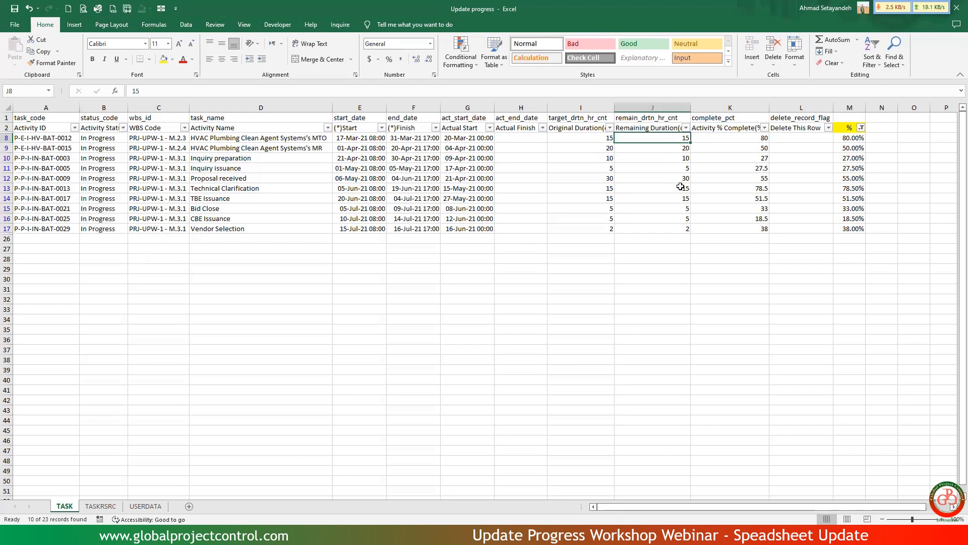
{"action": "type", "text": "="}
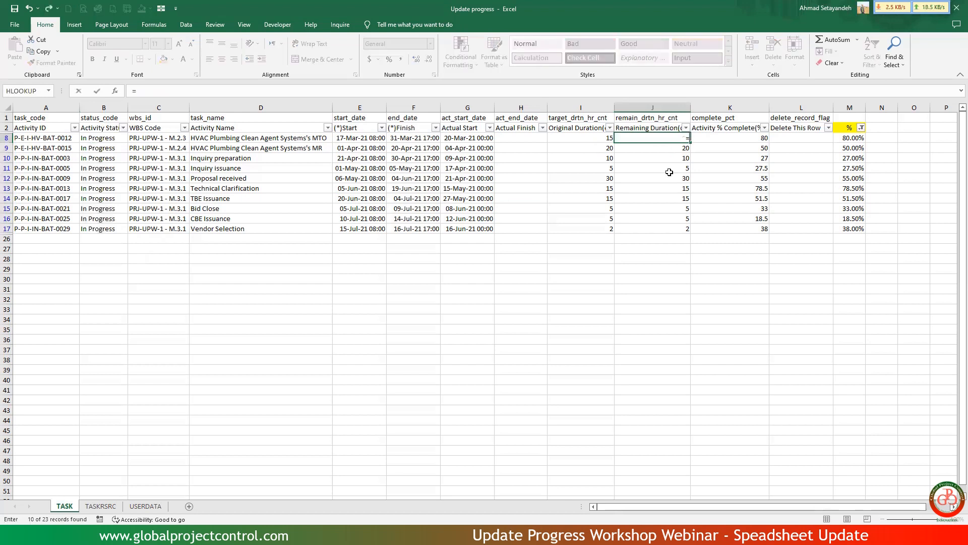
{"action": "key", "text": "Left"}
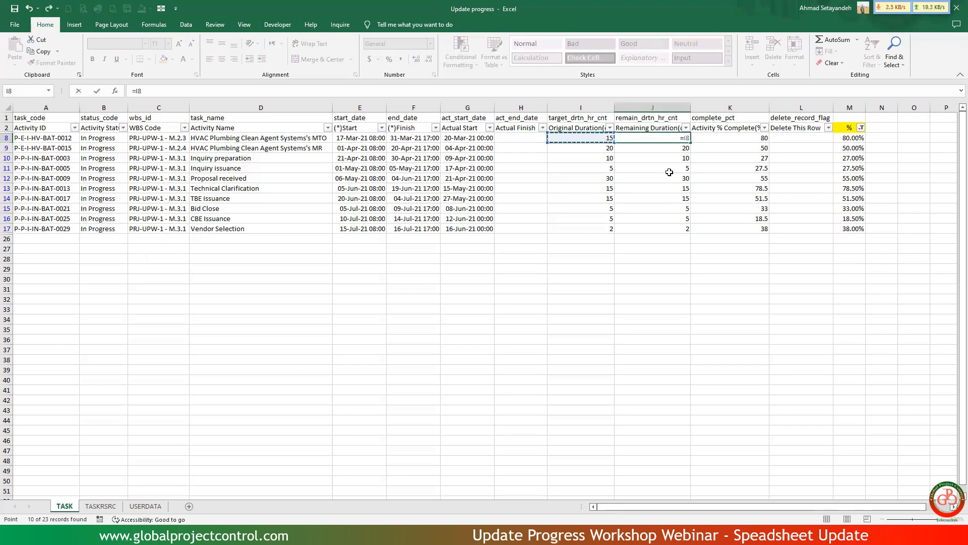
{"action": "type", "text": "*(1-"}
{"action": "key", "text": "Right"}
{"action": "key", "text": "Right"}
{"action": "key", "text": "Right"}
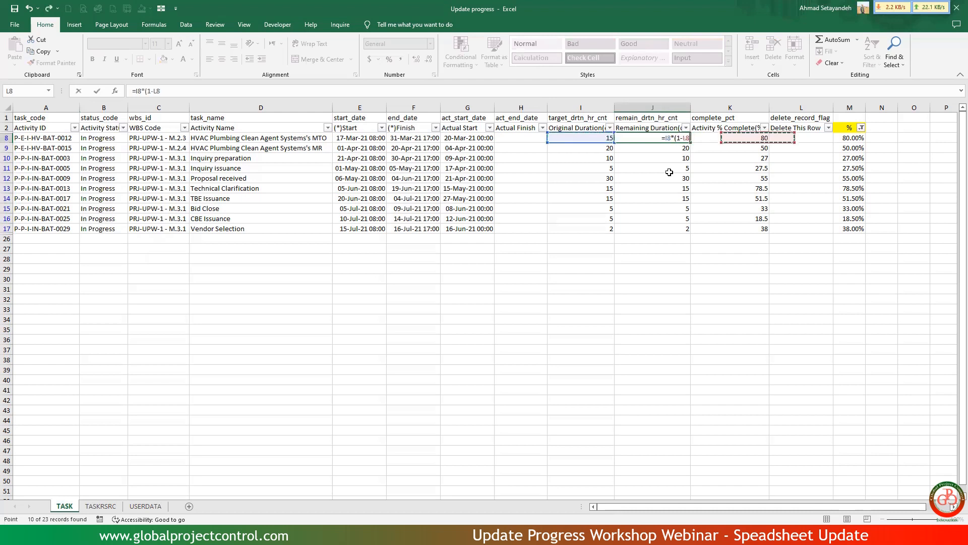
{"action": "type", "text": ")"}
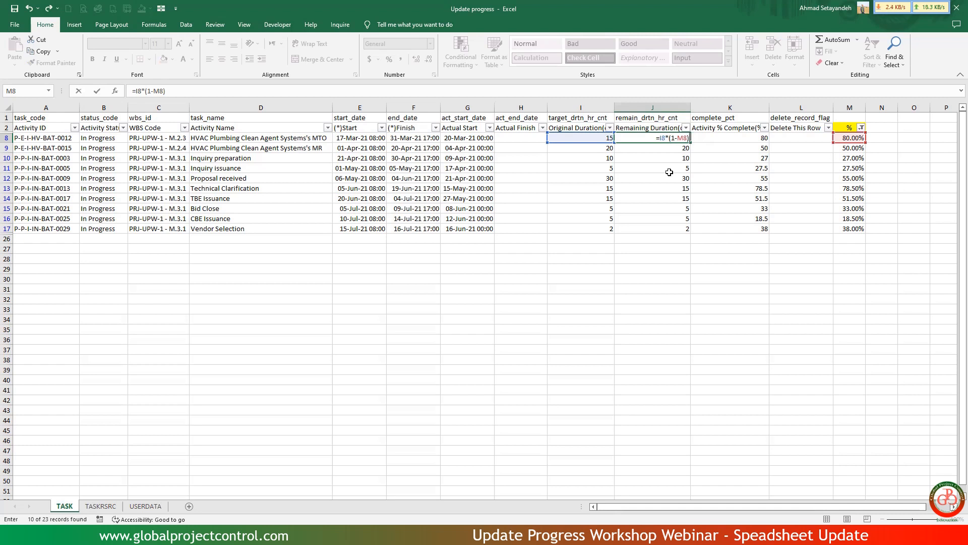
{"action": "key", "text": "ctrl+Return"}
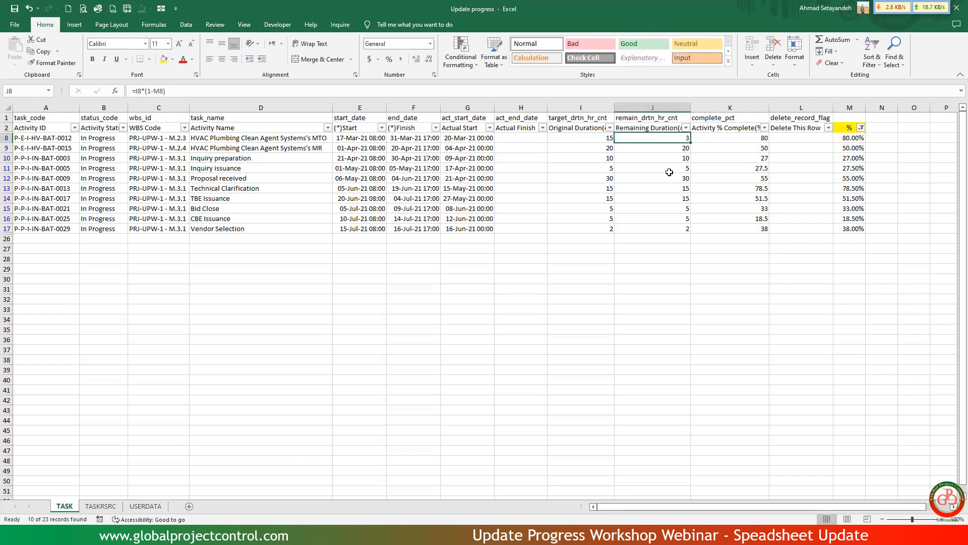
Copy the J8 remaining duration formula down the Remaining Duration column through J17.
{"action": "key", "text": "ctrl+c"}
{"action": "key", "text": "ctrl+shift+Down"}
{"action": "key", "text": "ctrl+v"}
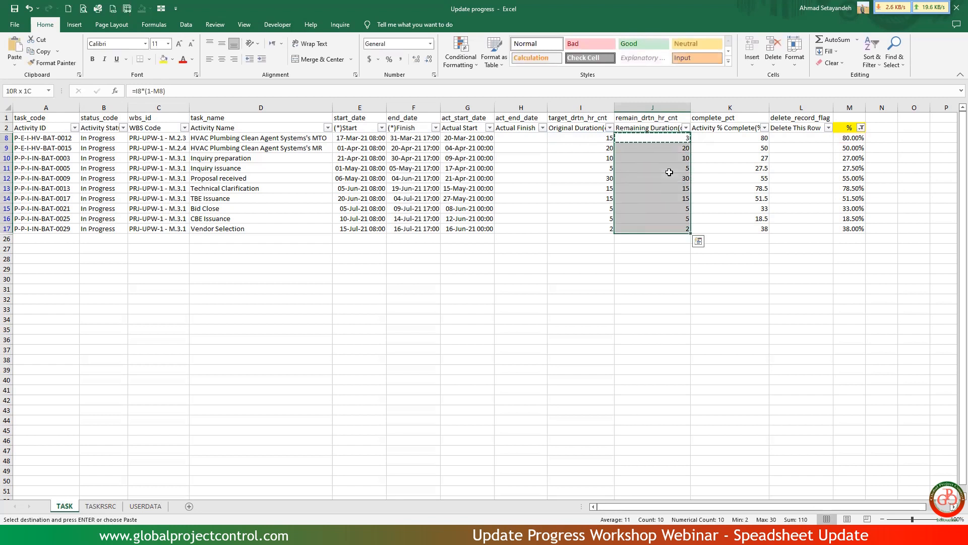
{"action": "key", "text": "ctrl+v"}
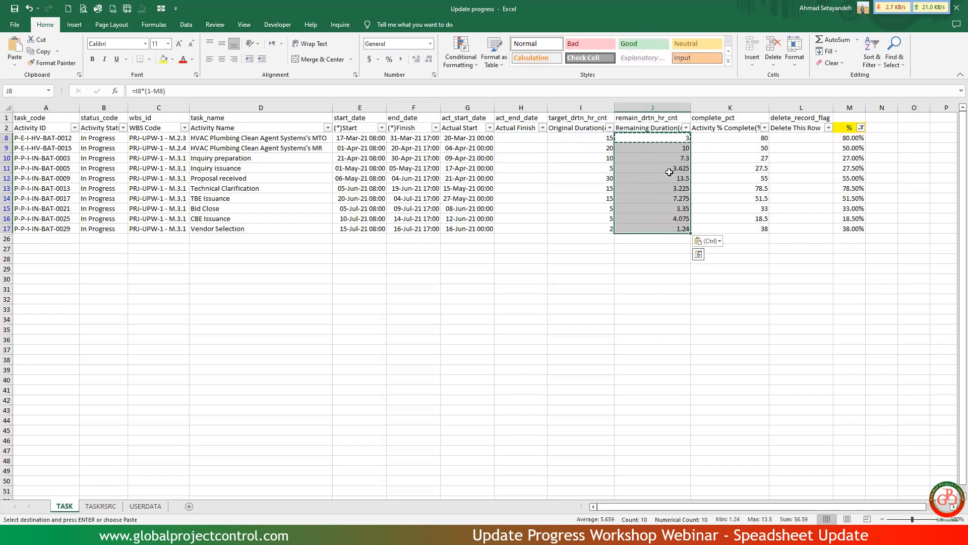
Change the Remaining Duration formula in cell J8 to =ROUND(I8*(1-M8),0).
{"action": "left_click", "coordinate": [669, 172]}
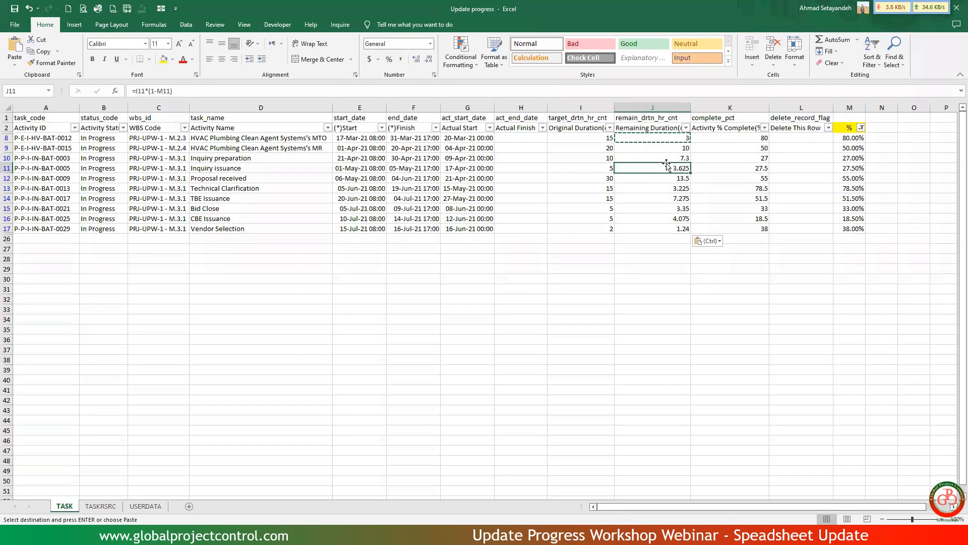
{"action": "key", "text": "Up"}
{"action": "key", "text": "Up"}
{"action": "key", "text": "Up"}
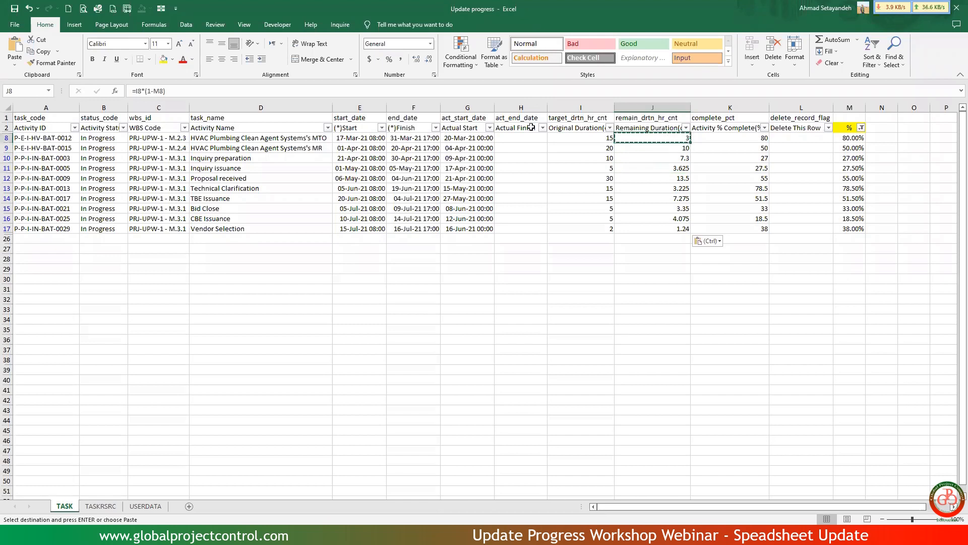
{"action": "left_click", "coordinate": [134, 91]}
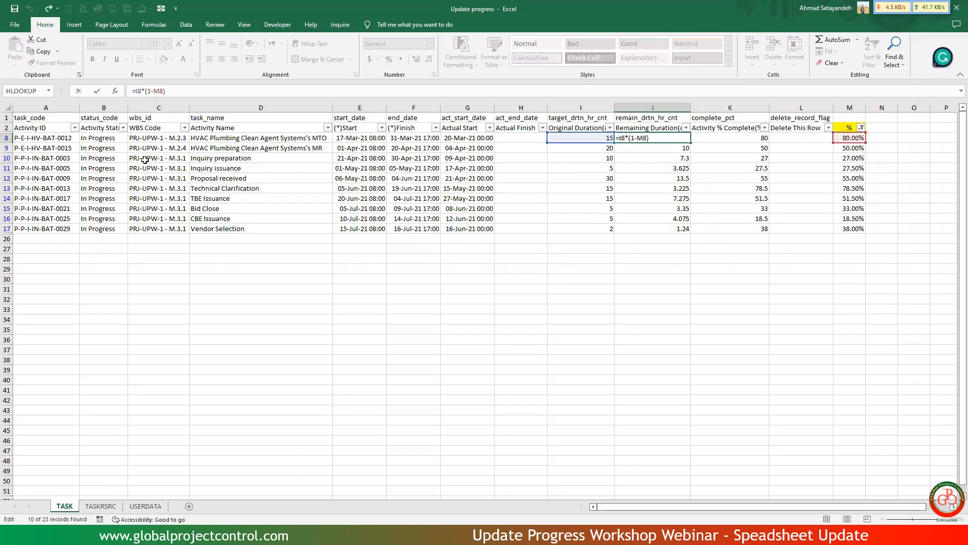
{"action": "type", "text": "round("}
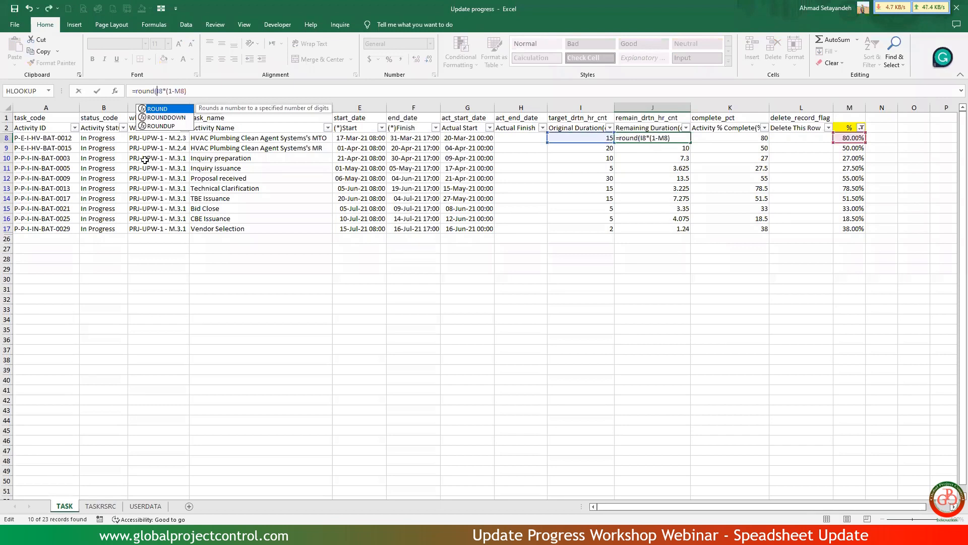
{"action": "type", "text": ","}
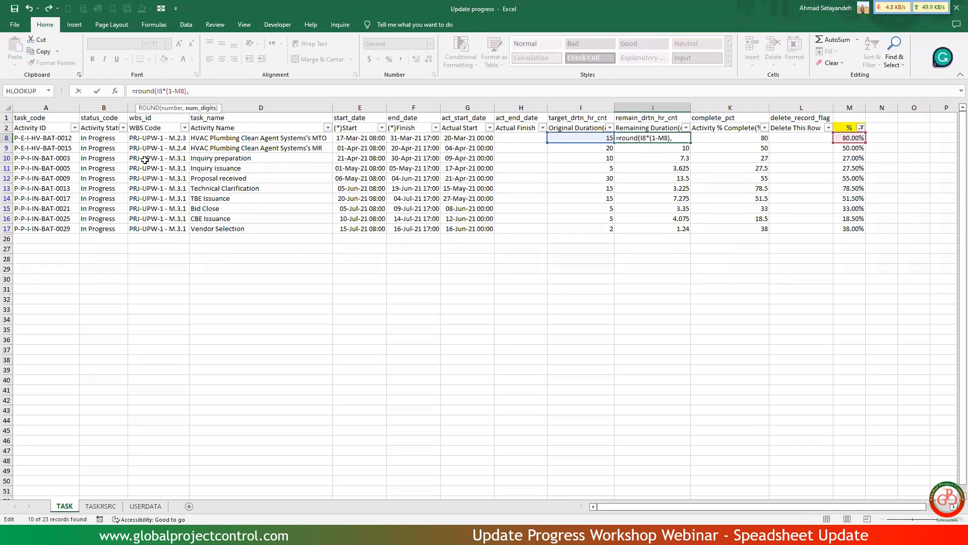
{"action": "type", "text": "0)"}
{"action": "key", "text": "Return"}
Copy the rounded formula from J8 down the Remaining Duration column through J17.
{"action": "key", "text": "Up"}
{"action": "key", "text": "ctrl+c"}
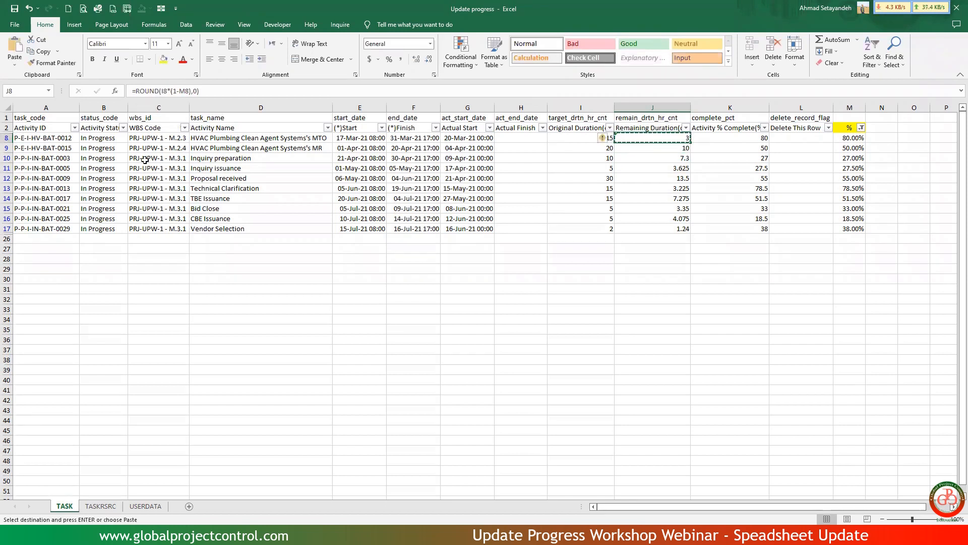
{"action": "key", "text": "ctrl+shift+Down"}
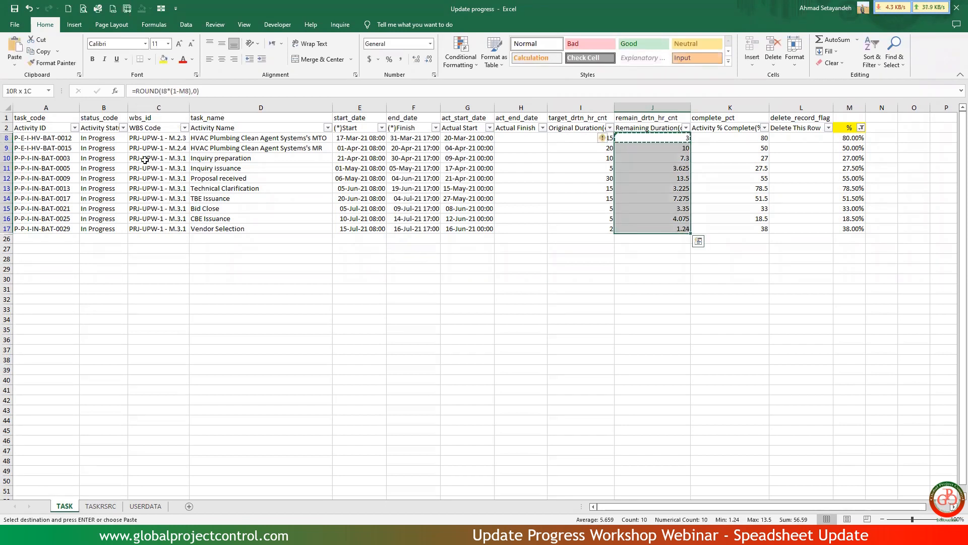
{"action": "key", "text": "ctrl+v"}
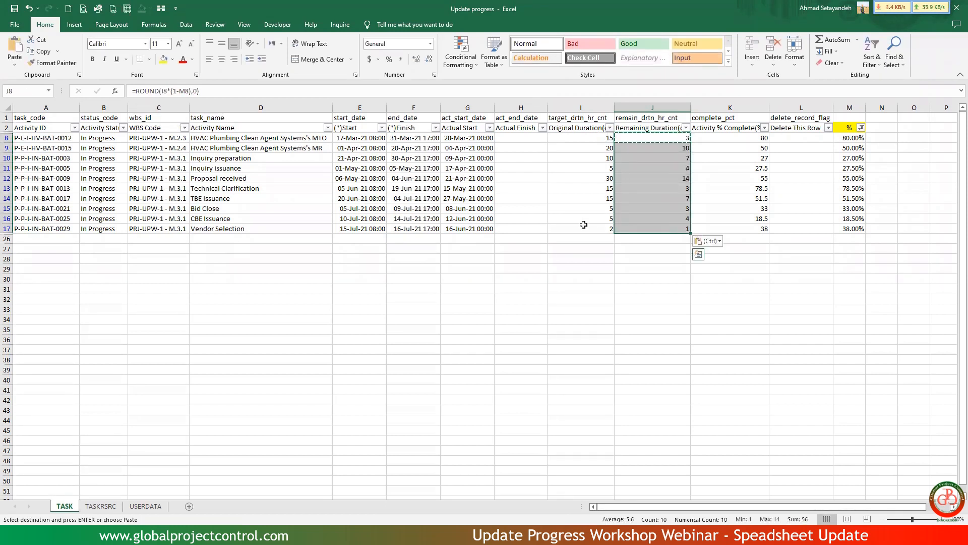
Review the in-progress activities' remaining durations, percent complete, actual start, actual finish, status and % columns.
{"action": "left_click", "coordinate": [649, 189]}
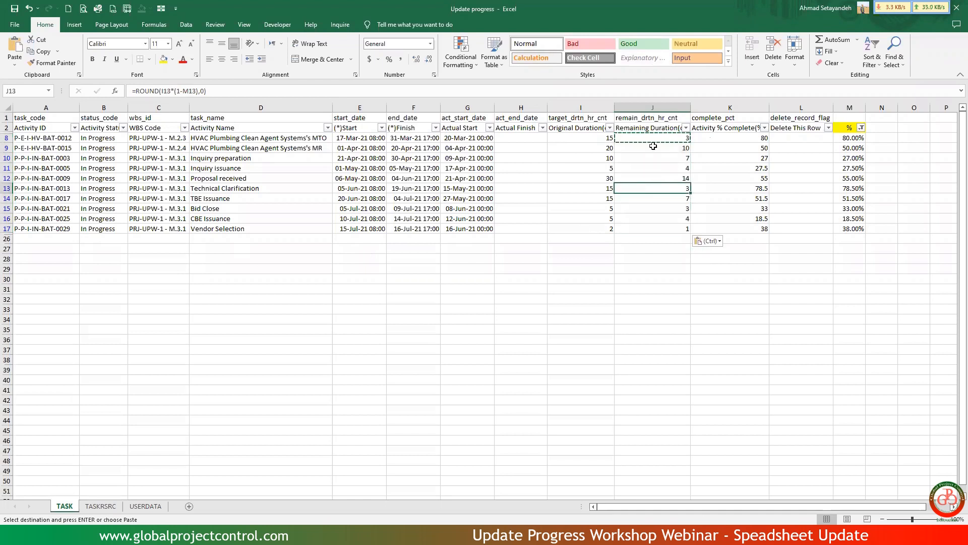
{"action": "left_click", "coordinate": [686, 127]}
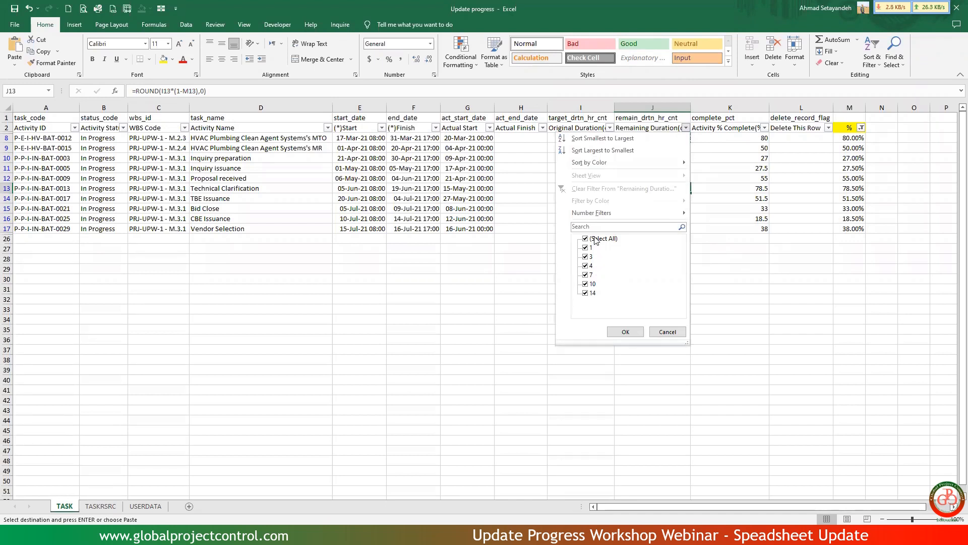
{"action": "left_click", "coordinate": [541, 253]}
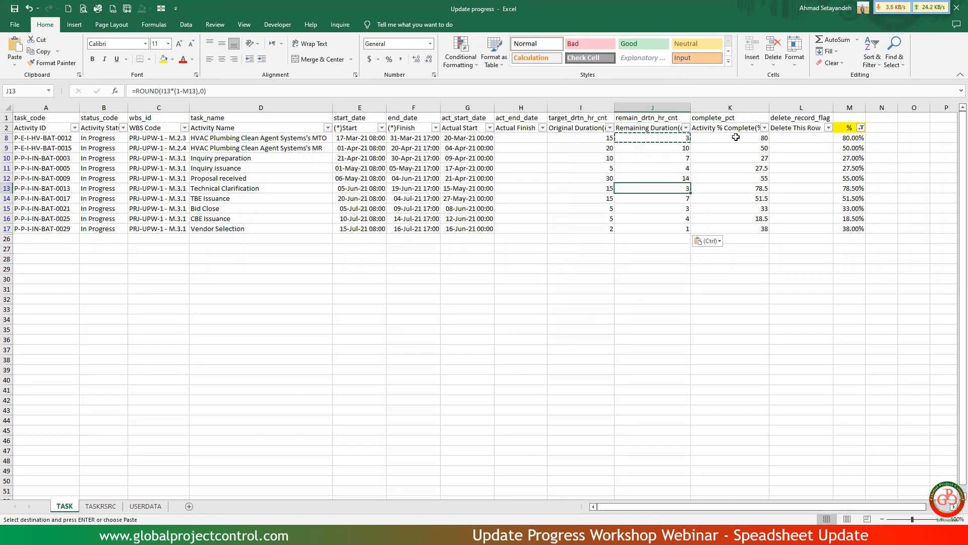
{"action": "left_click_drag", "start_coordinate": [736, 137], "coordinate": [732, 226]}
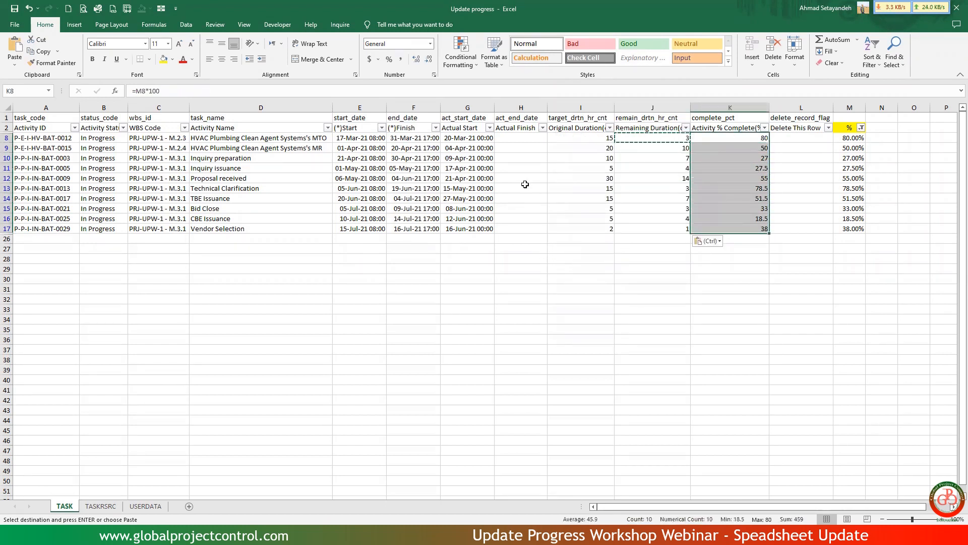
{"action": "left_click_drag", "start_coordinate": [467, 138], "coordinate": [462, 224]}
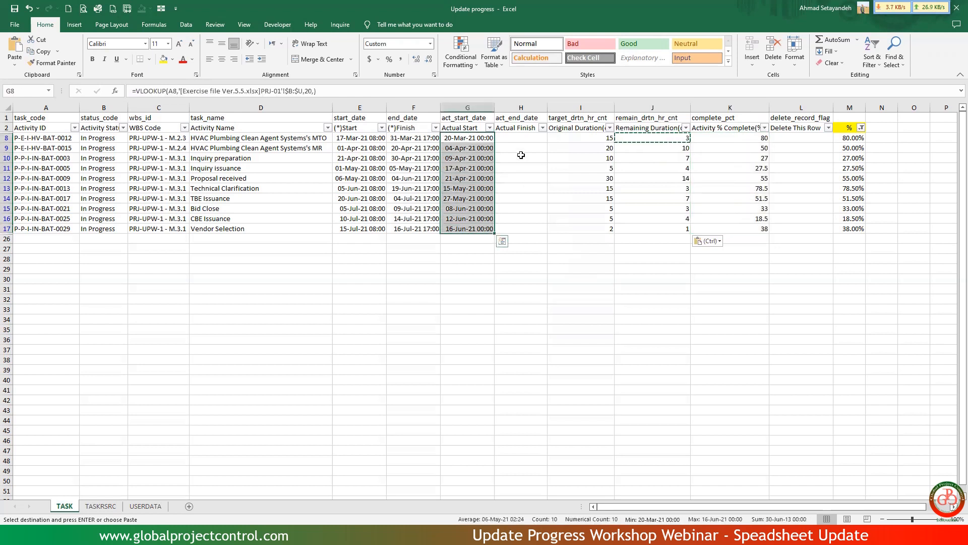
{"action": "left_click_drag", "start_coordinate": [521, 155], "coordinate": [515, 210]}
{"action": "left_click_drag", "start_coordinate": [96, 148], "coordinate": [98, 219]}
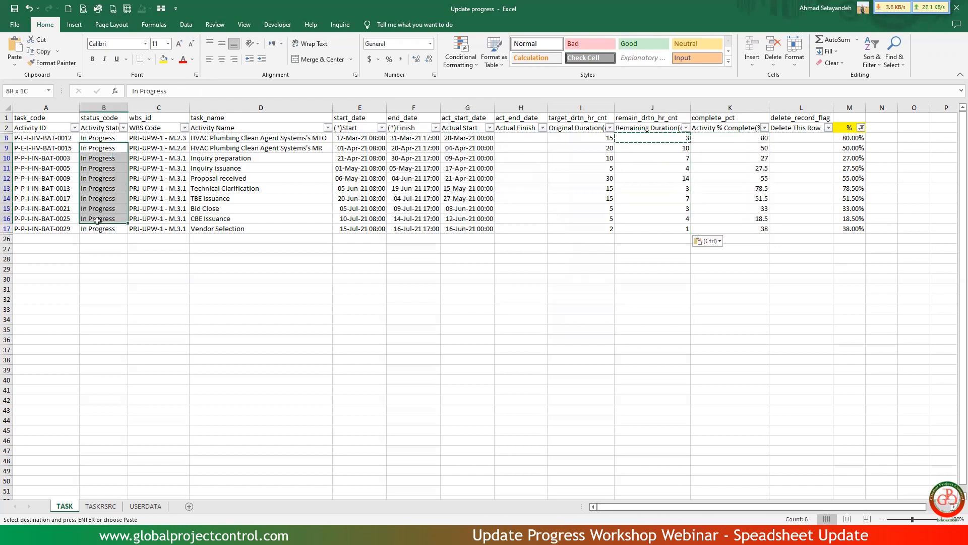
{"action": "left_click_drag", "start_coordinate": [853, 136], "coordinate": [853, 225]}
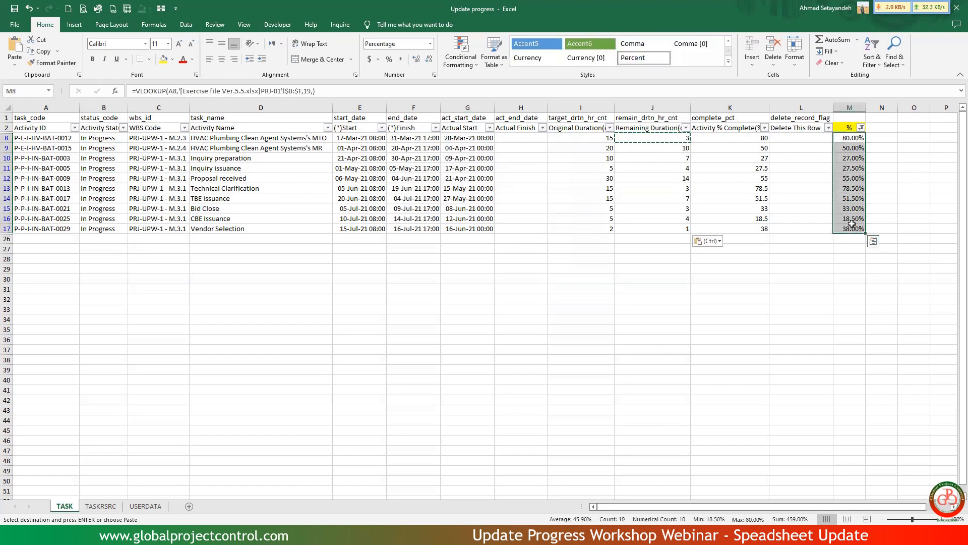
Clear the filter on the % column of the TASK sheet.
{"action": "left_click", "coordinate": [862, 127]}
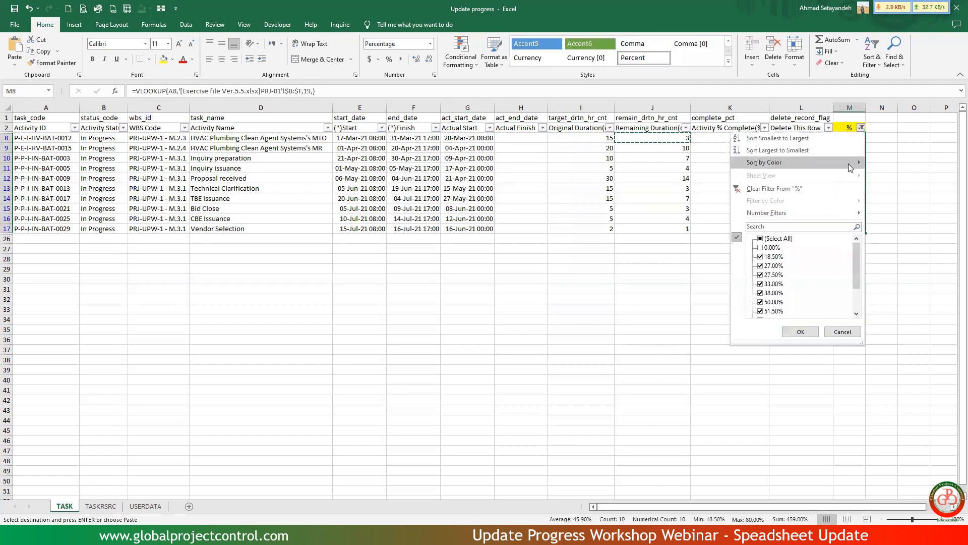
{"action": "left_click", "coordinate": [832, 189]}
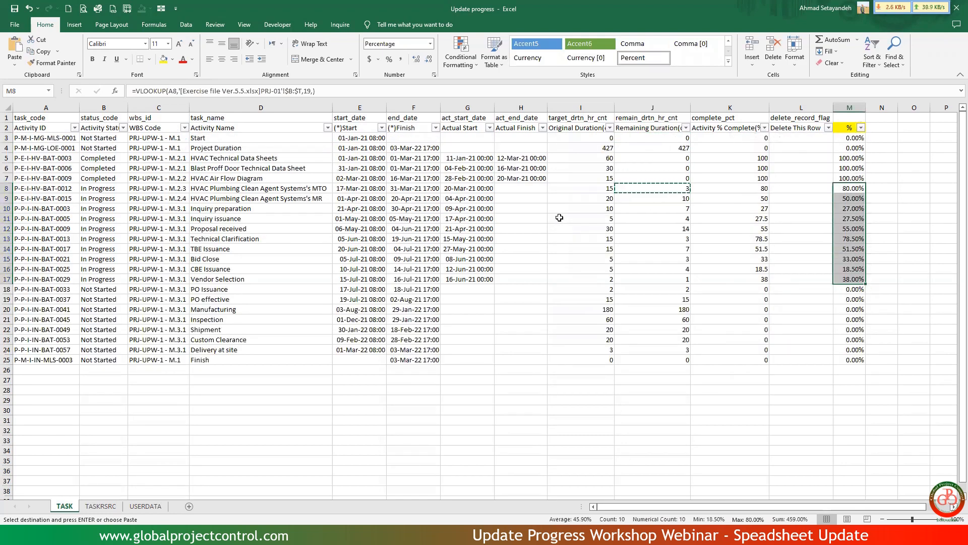
Convert the text-stored values in H3:L33 of the TASKRSRC sheet, from Budgeted Units through Units % Complete, to numbers.
{"action": "left_click", "coordinate": [116, 510]}
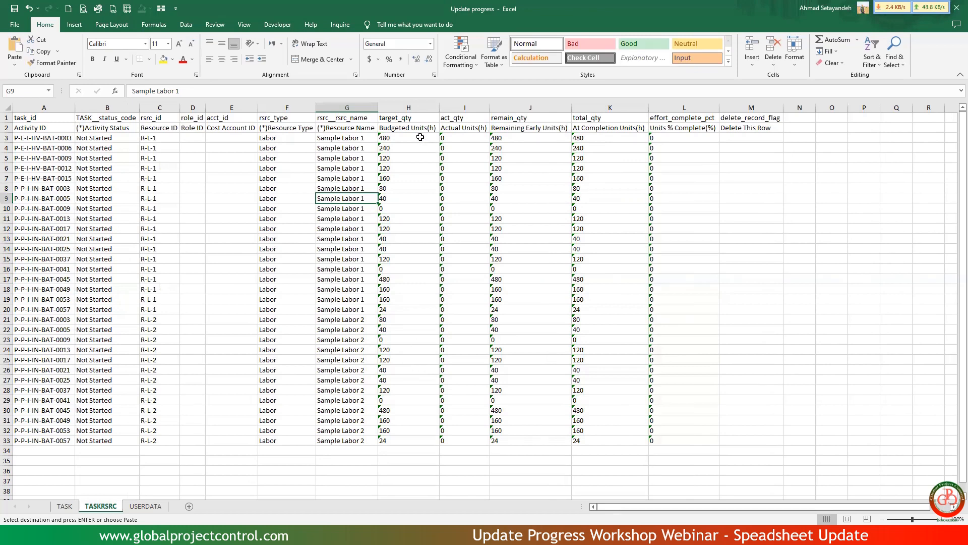
{"action": "left_click_drag", "start_coordinate": [420, 137], "coordinate": [666, 442]}
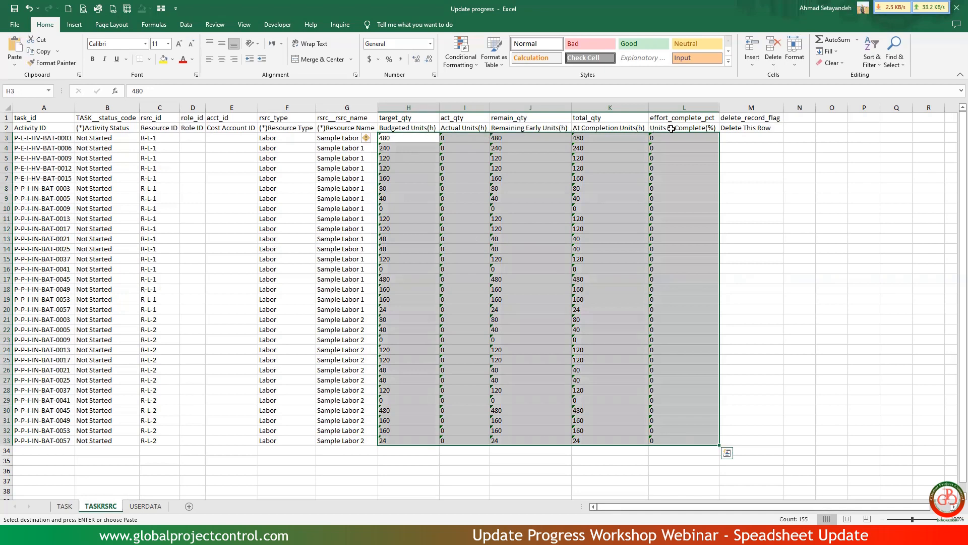
{"action": "left_click", "coordinate": [366, 140]}
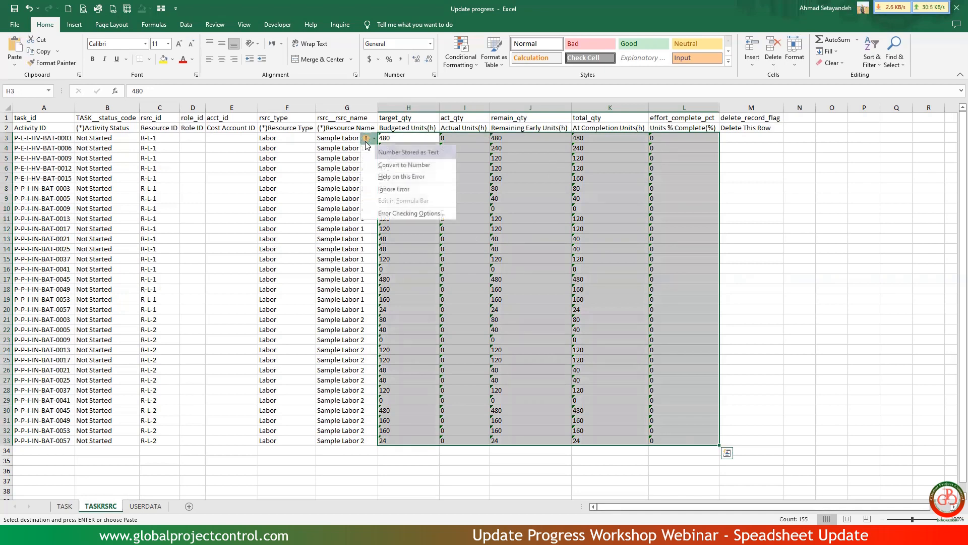
{"action": "left_click", "coordinate": [380, 166]}
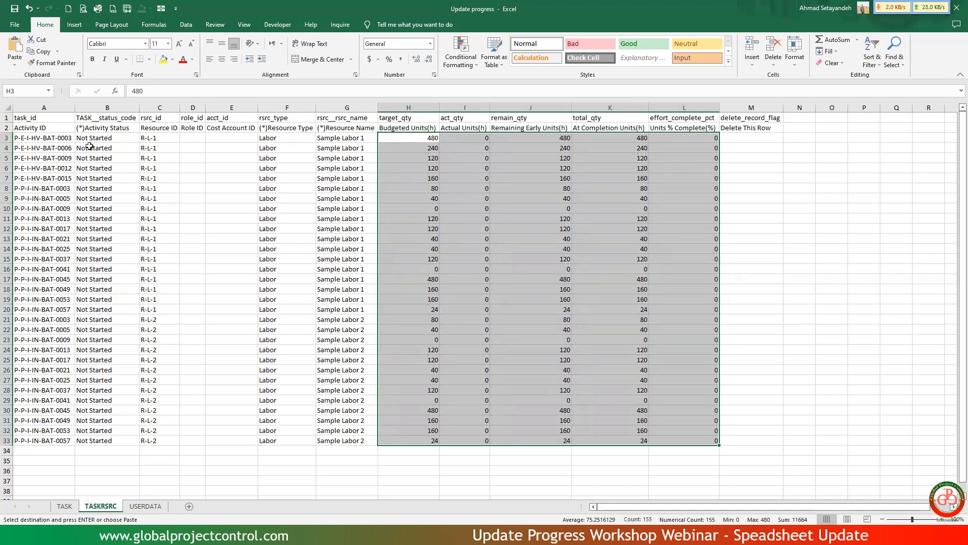
Insert a blank row above the header rows of the TASKRSRC sheet and fill it yellow.
{"action": "left_click", "coordinate": [8, 117]}
{"action": "right_click", "coordinate": [8, 117]}
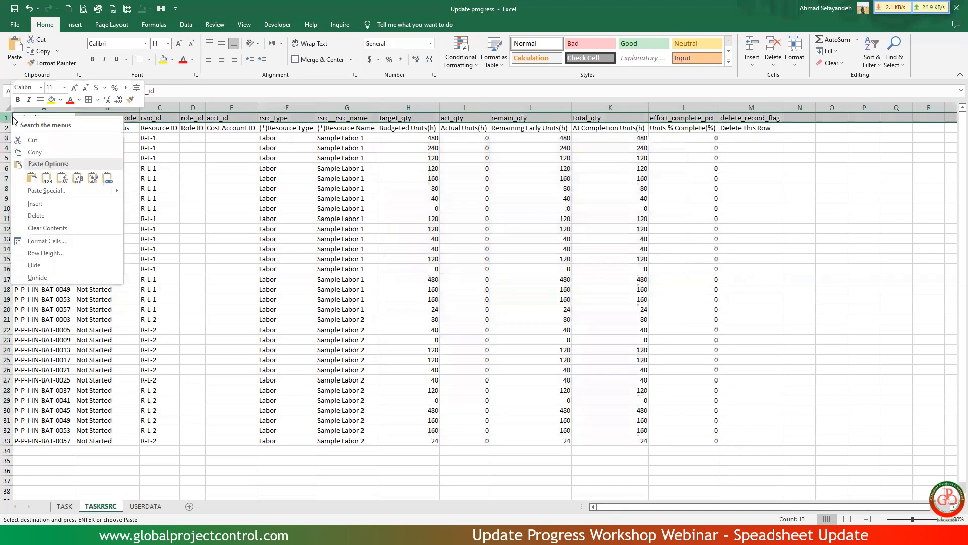
{"action": "left_click", "coordinate": [44, 204]}
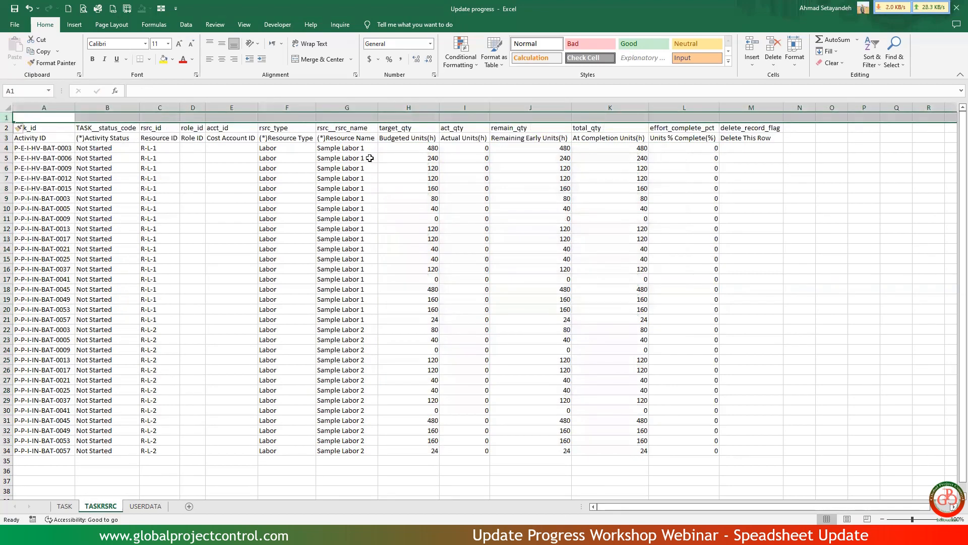
{"action": "left_click", "coordinate": [164, 59]}
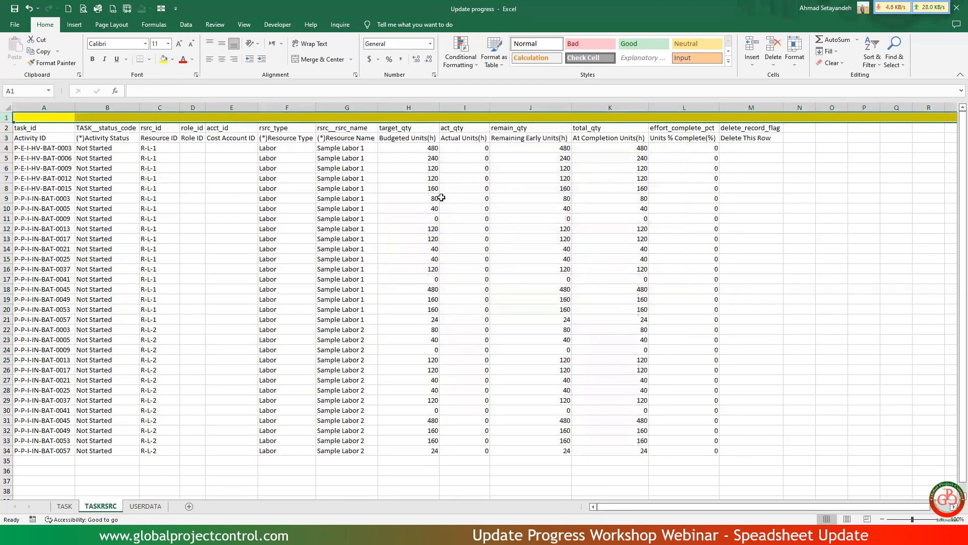
{"action": "left_click", "coordinate": [422, 175]}
Enter the formula =SUBTOTAL(9,H4:H5000) in cell H1 above the Budgeted Units column.
{"action": "left_click", "coordinate": [414, 117]}
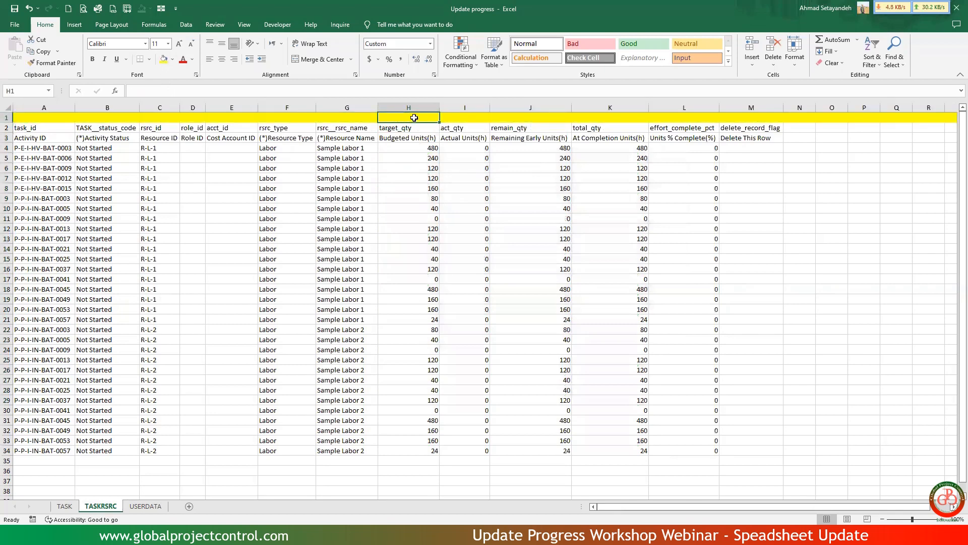
{"action": "type", "text": "=subto"}
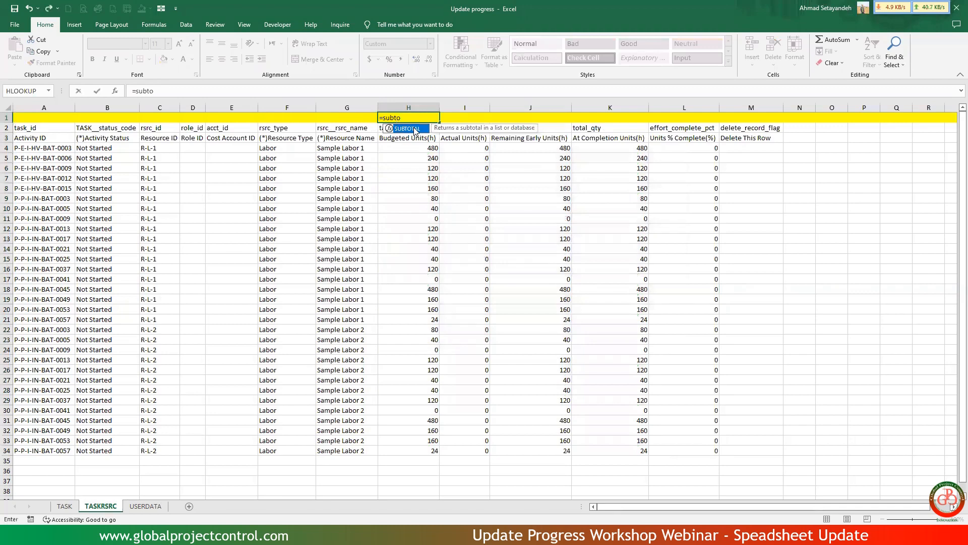
{"action": "double_click", "coordinate": [413, 127]}
{"action": "double_click", "coordinate": [441, 206]}
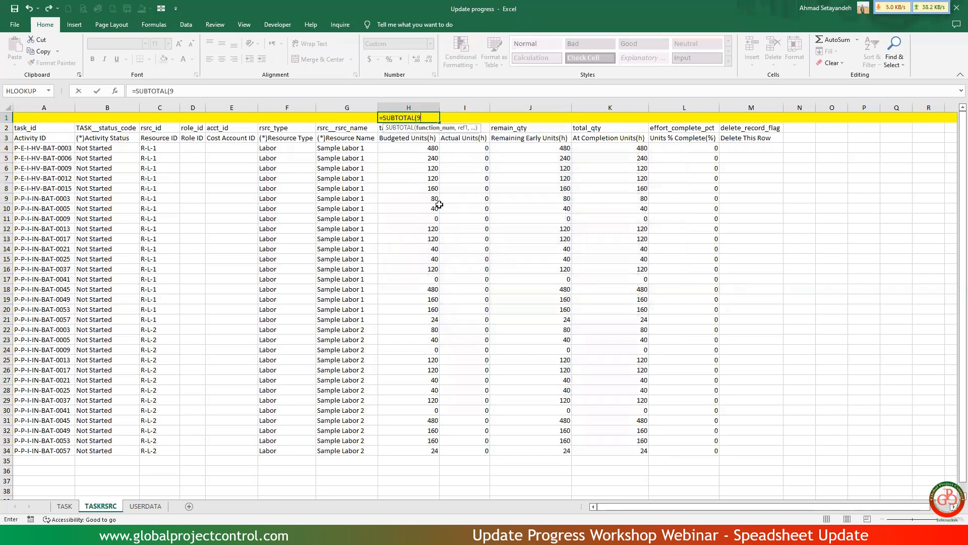
{"action": "type", "text": ","}
{"action": "left_click_drag", "start_coordinate": [419, 148], "coordinate": [419, 155]}
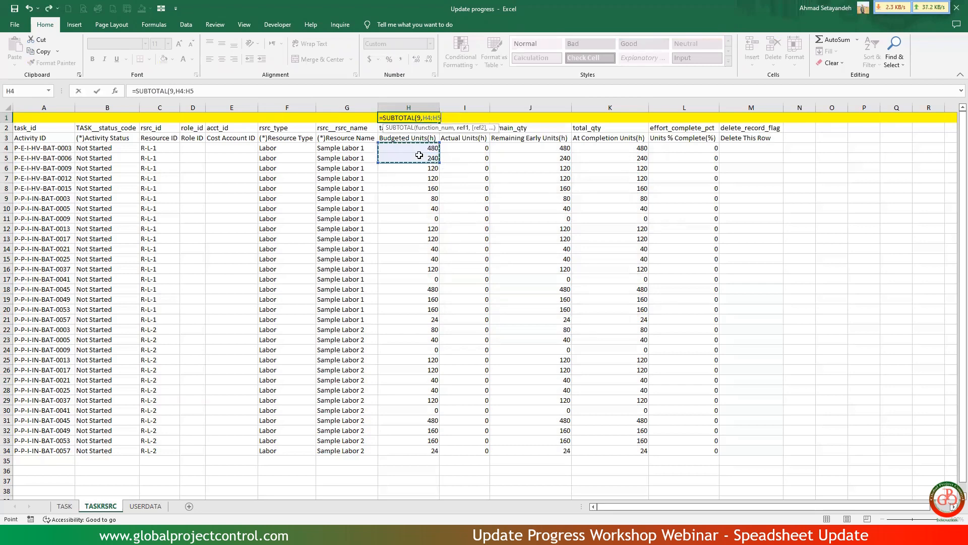
{"action": "type", "text": "00"}
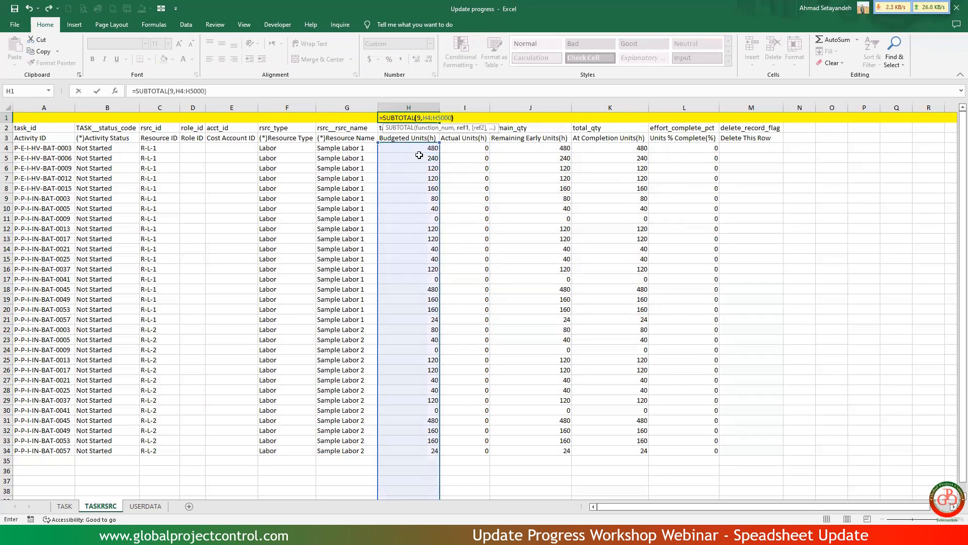
{"action": "type", "text": "0)"}
{"action": "key", "text": "Return"}
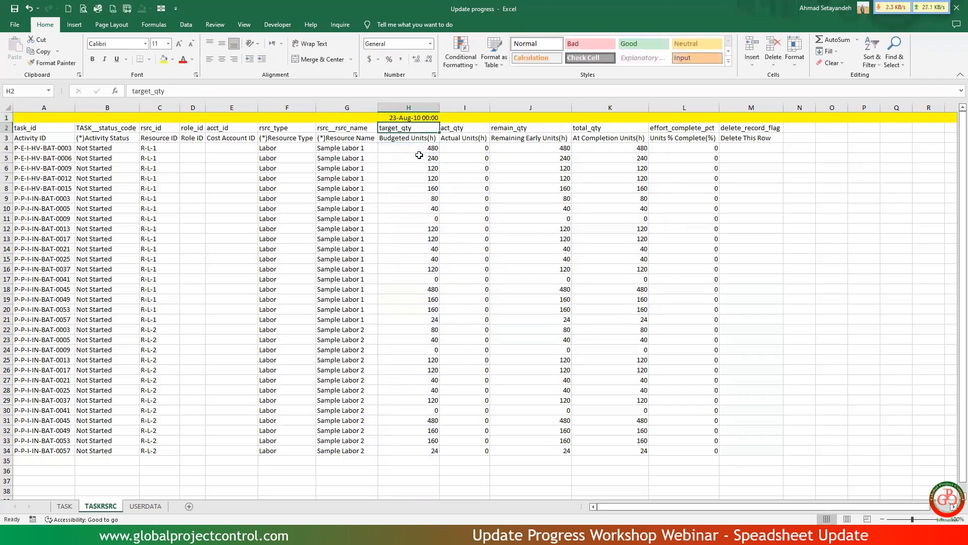
Format H1 as Number with 2 decimal places and a thousands separator, and fill its subtotal formula across through K1.
{"action": "key", "text": "Up"}
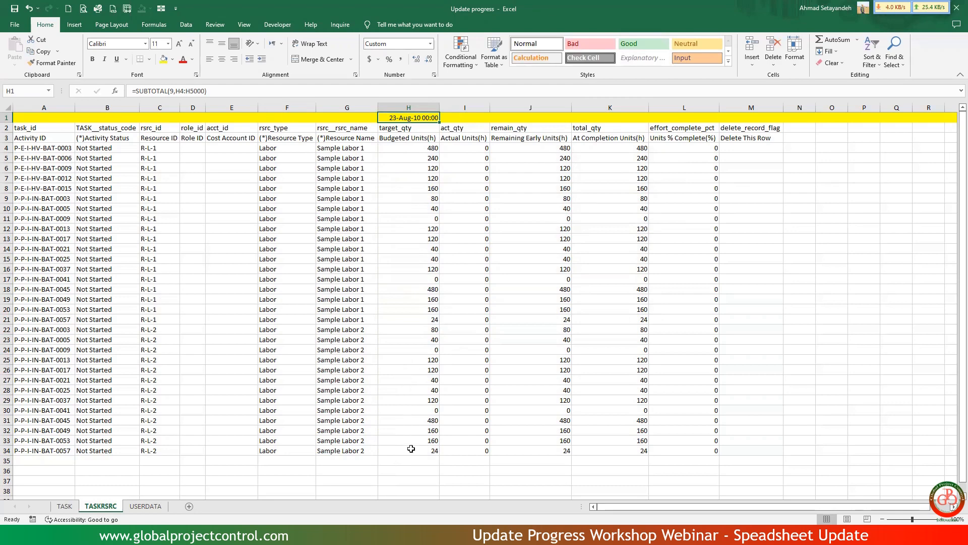
{"action": "left_click", "coordinate": [434, 76]}
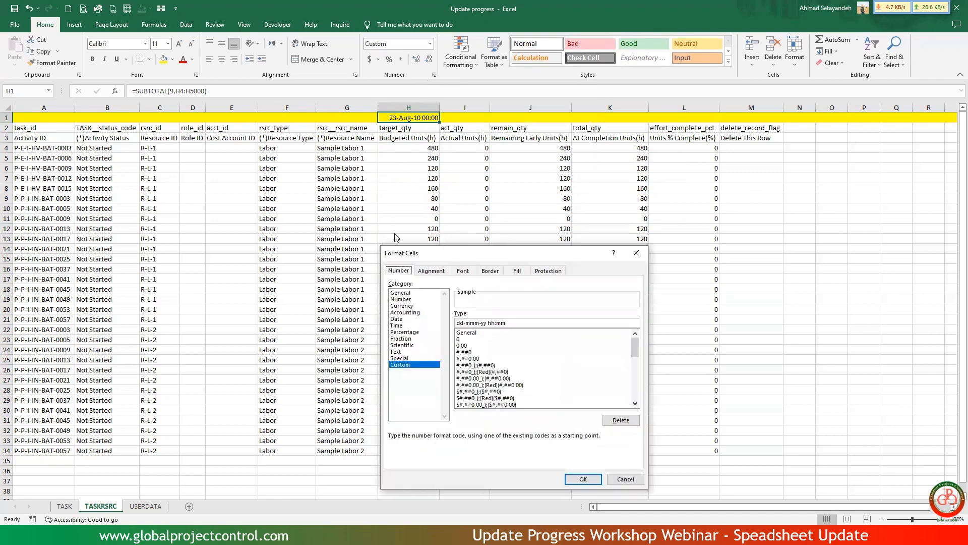
{"action": "left_click", "coordinate": [403, 300]}
{"action": "left_click", "coordinate": [474, 328]}
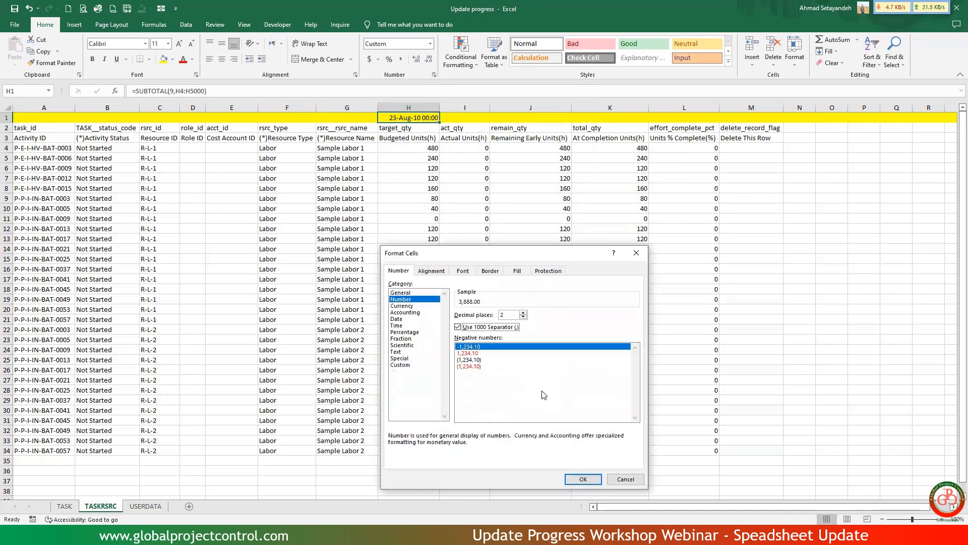
{"action": "left_click", "coordinate": [583, 479]}
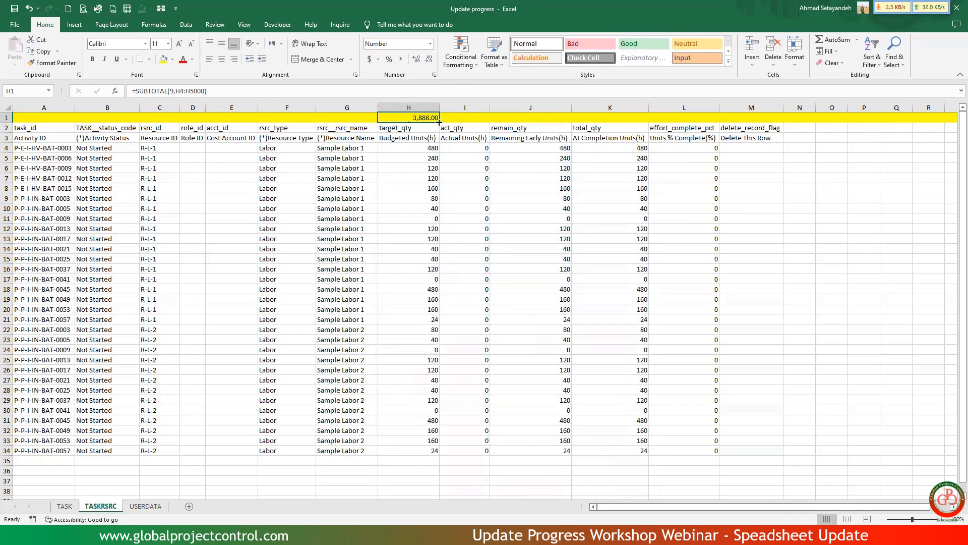
{"action": "left_click_drag", "start_coordinate": [439, 123], "coordinate": [646, 122]}
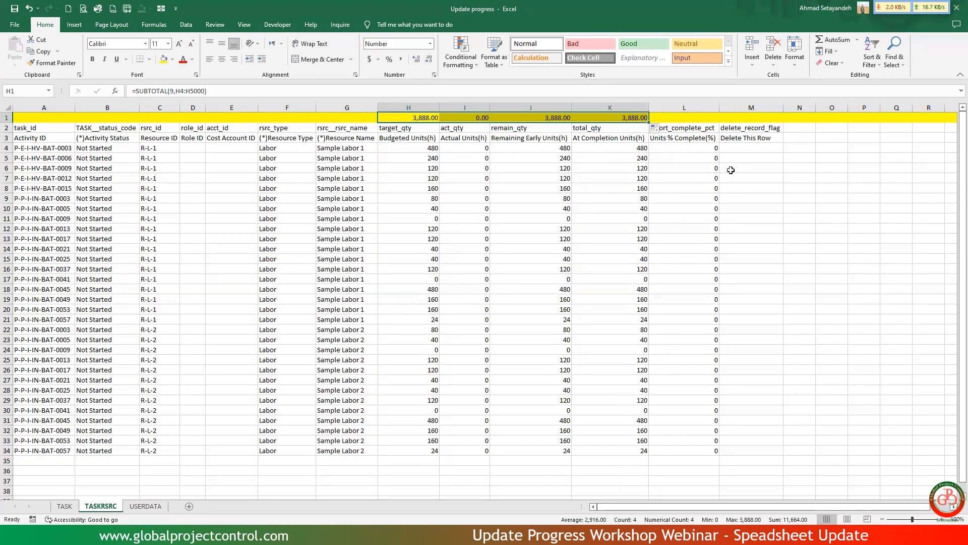
{"action": "left_click_drag", "start_coordinate": [29, 148], "coordinate": [31, 449]}
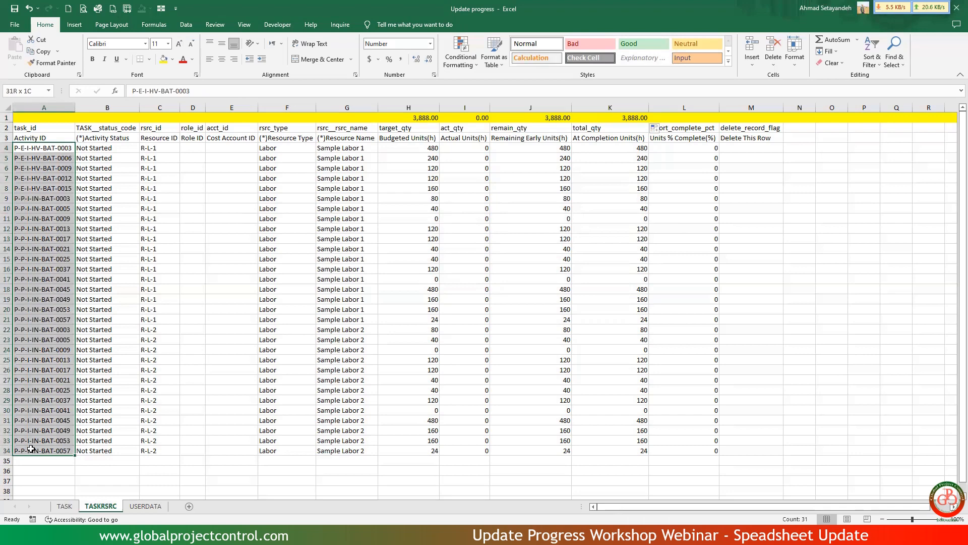
{"action": "left_click_drag", "start_coordinate": [31, 449], "coordinate": [31, 449]}
{"action": "left_click", "coordinate": [52, 330]}
{"action": "left_click", "coordinate": [52, 150], "text": "ctrl"}
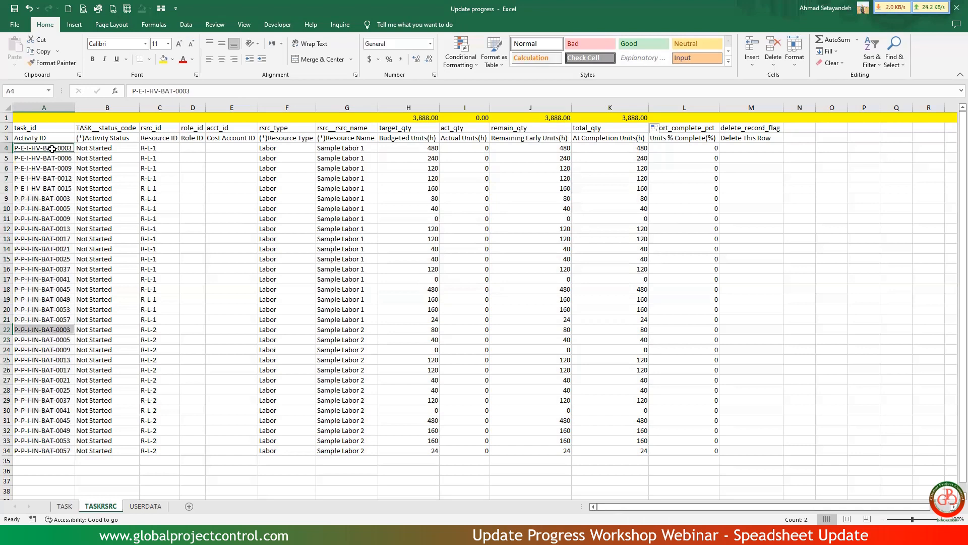
Add filters to header row 3 of the TASKRSRC sheet and freeze the panes at cell H4.
{"action": "left_click", "coordinate": [7, 138]}
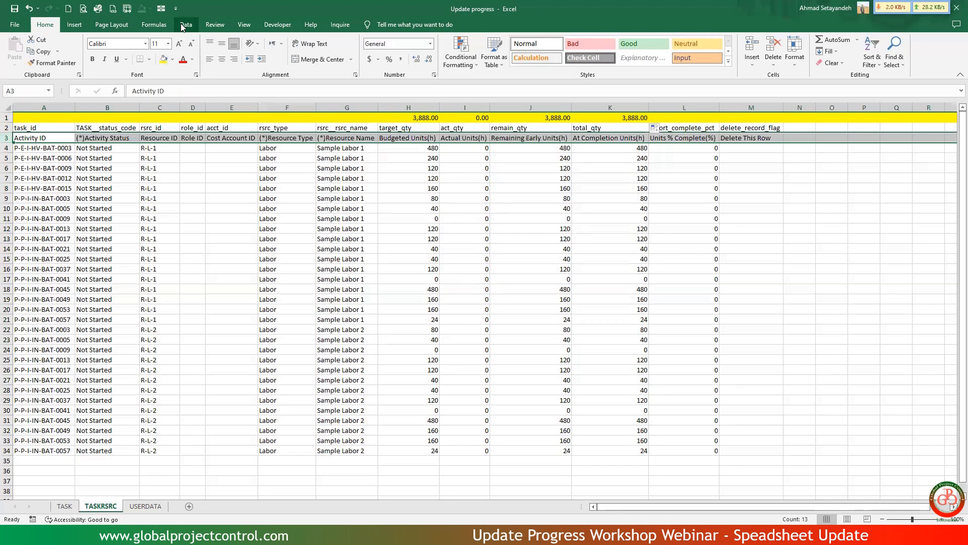
{"action": "key", "text": "ctrl+shift+l"}
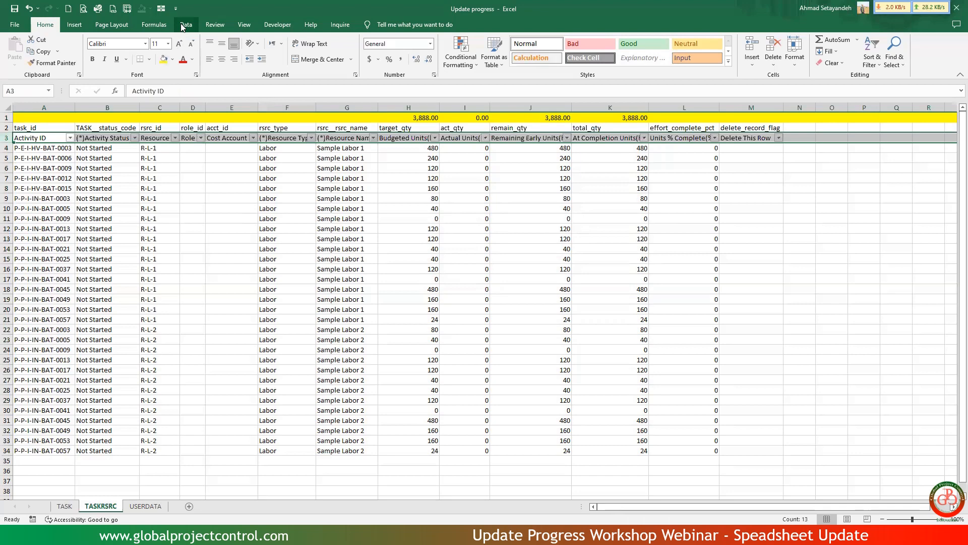
{"action": "left_click", "coordinate": [392, 146]}
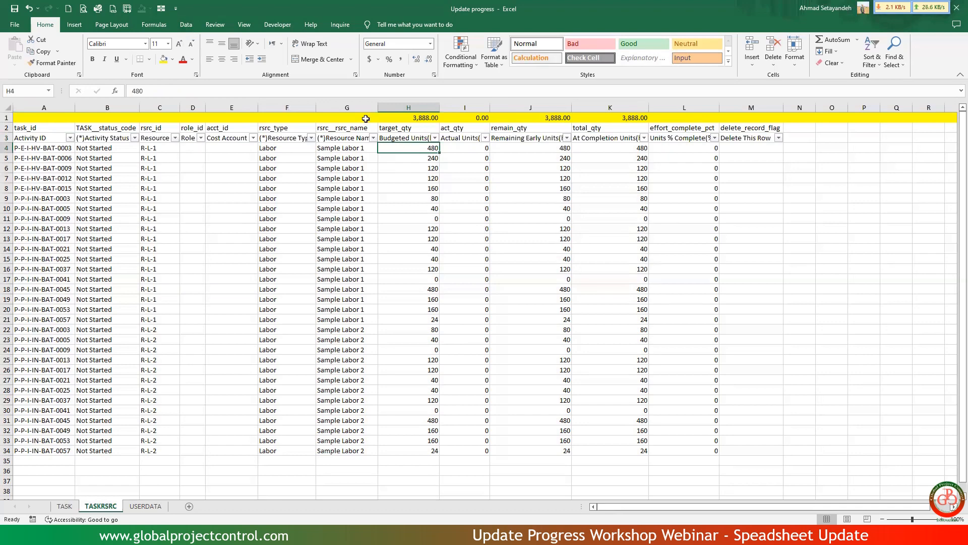
{"action": "left_click", "coordinate": [244, 25]}
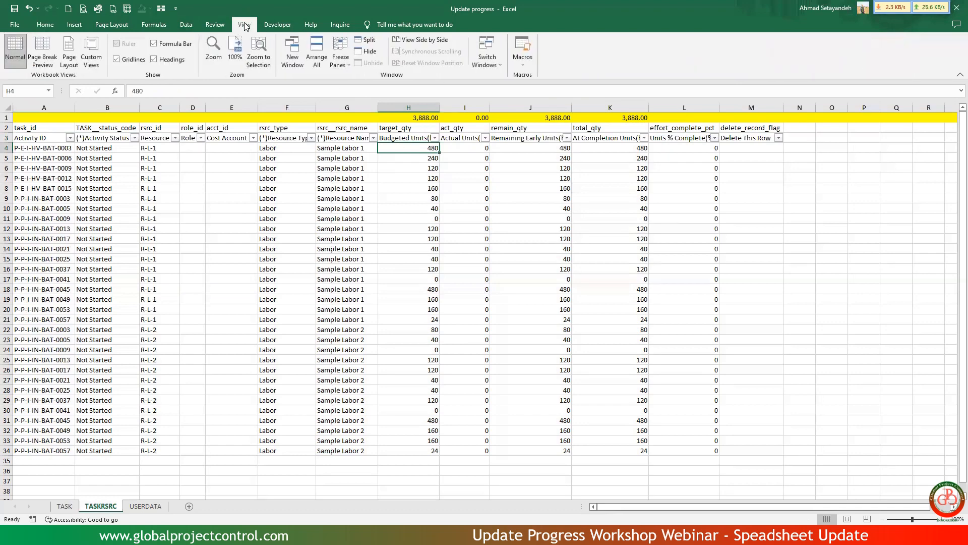
{"action": "left_click", "coordinate": [342, 58]}
{"action": "left_click", "coordinate": [353, 87]}
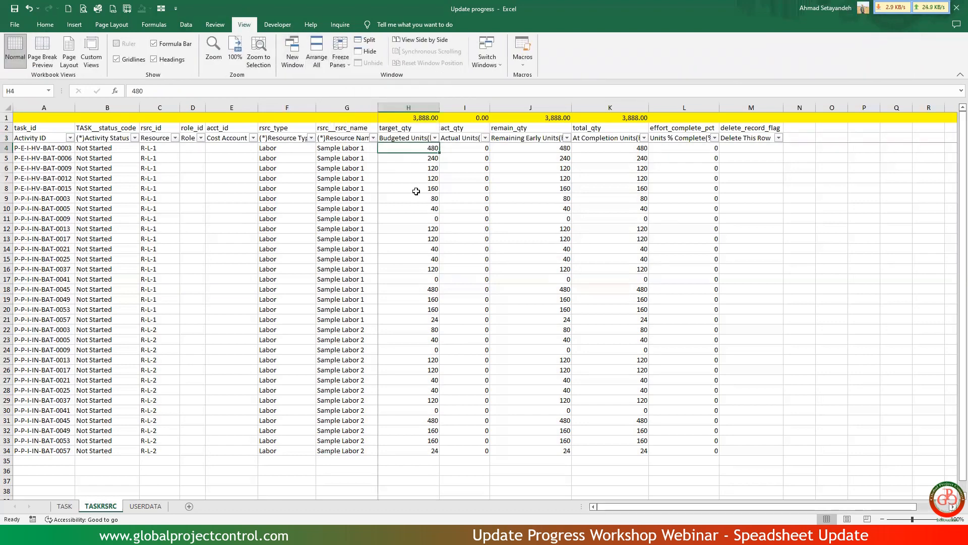
{"action": "left_click", "coordinate": [416, 191]}
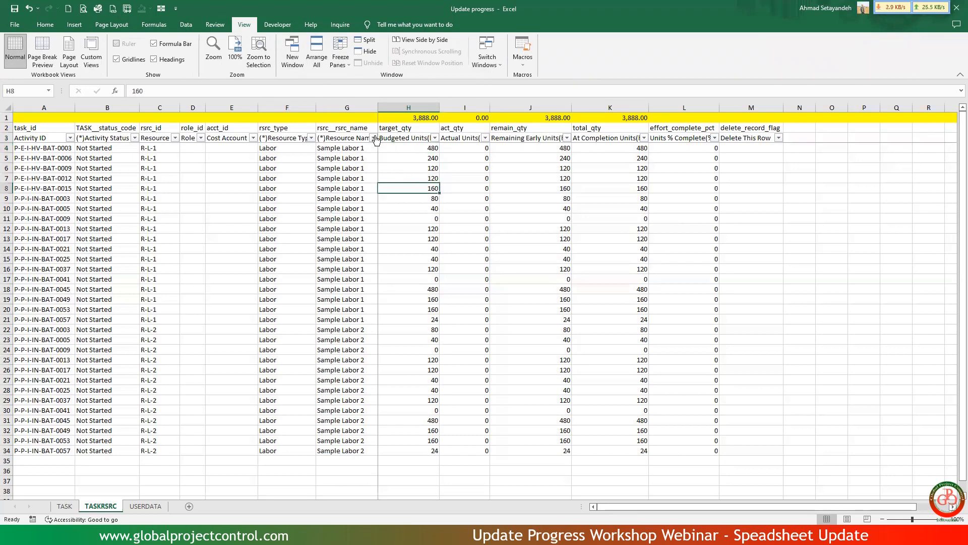
Filter the Resource Name column to show only Sample Labor 1.
{"action": "left_click", "coordinate": [373, 137]}
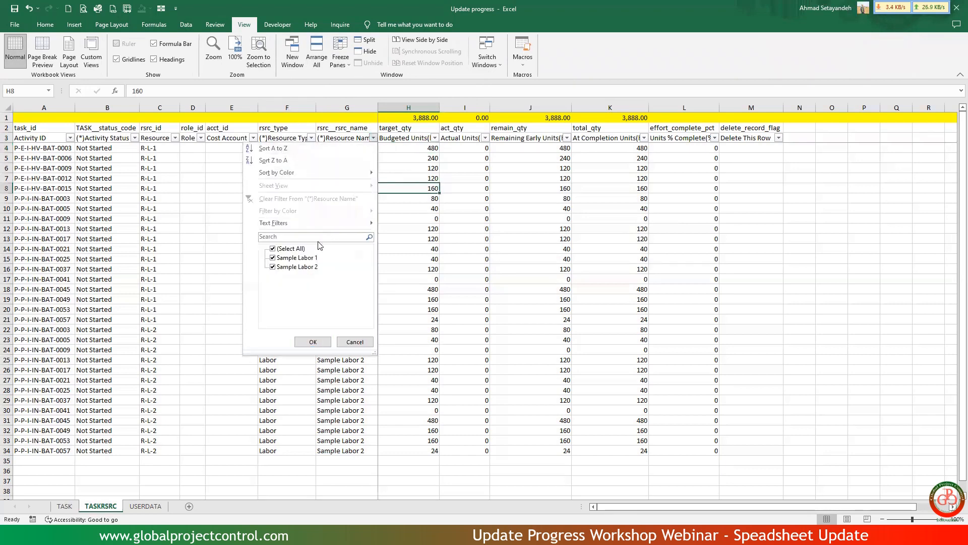
{"action": "left_click", "coordinate": [279, 249]}
{"action": "left_click", "coordinate": [280, 258]}
{"action": "left_click", "coordinate": [304, 341]}
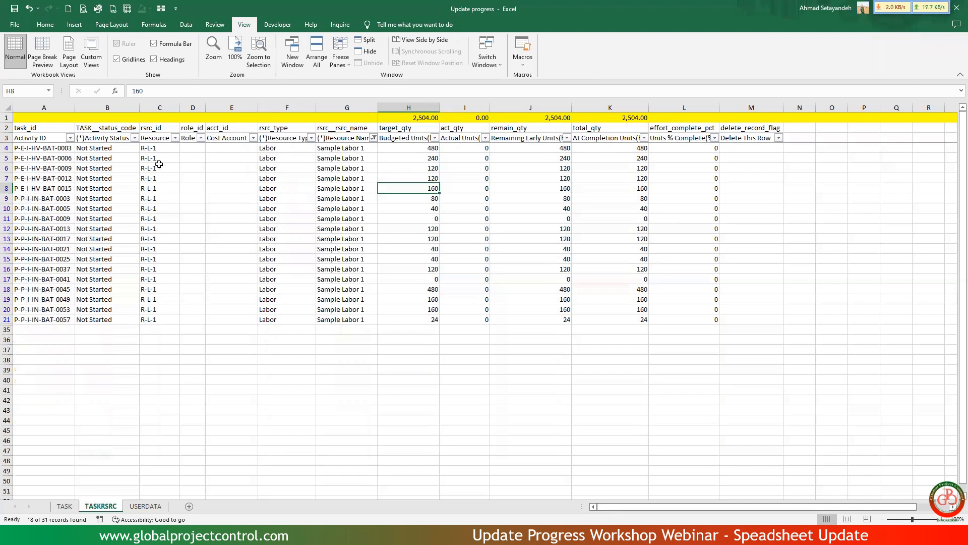
Check the filtered R-L-1 budgeted units against the R-1 budget total in N30 of the Exercise file Ver.5.5 workbook, and return to Update progress.
{"action": "left_click_drag", "start_coordinate": [159, 146], "coordinate": [159, 269]}
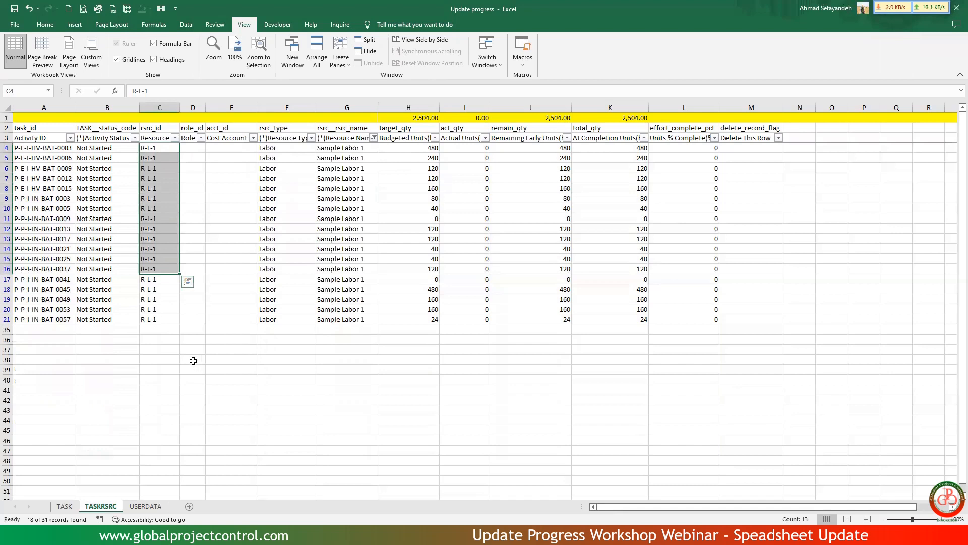
{"action": "key", "text": "alt+Tab"}
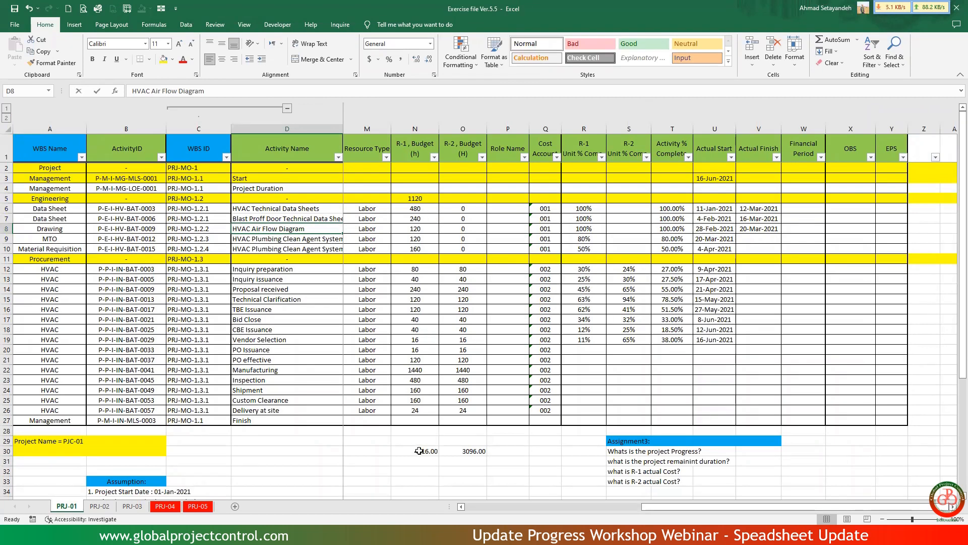
{"action": "left_click", "coordinate": [419, 451]}
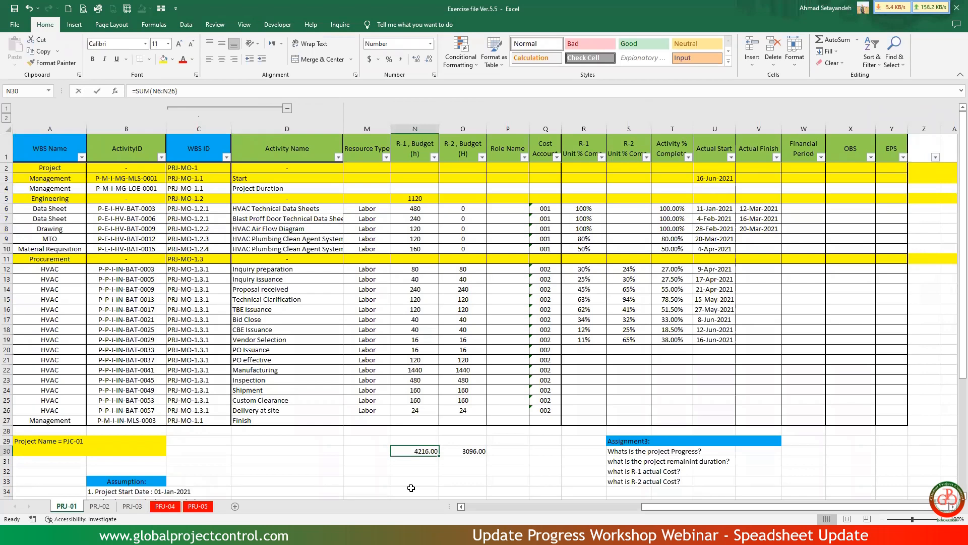
{"action": "key", "text": "alt+Tab"}
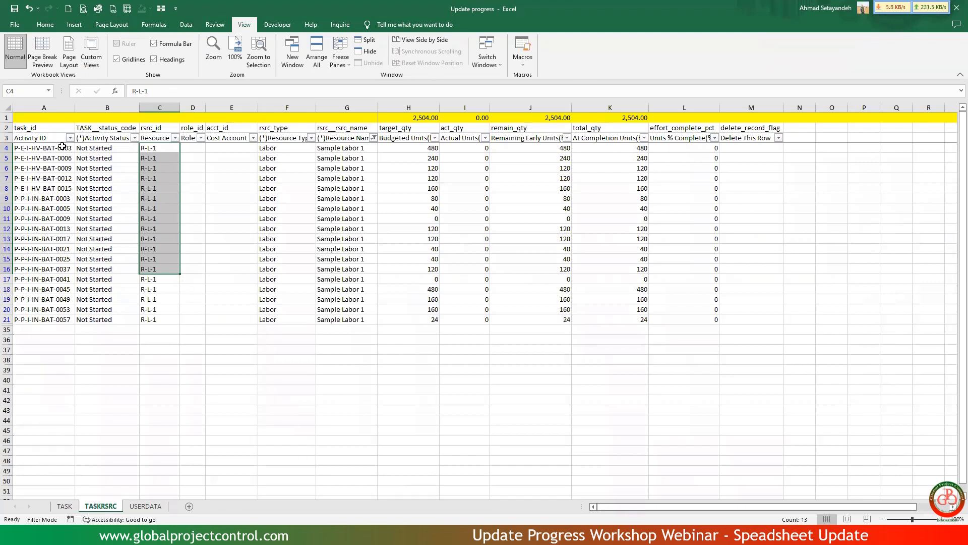
Copy the filtered Activity IDs A4:A21 as values into column O from O4, and fit the column width to them.
{"action": "left_click_drag", "start_coordinate": [61, 146], "coordinate": [59, 322]}
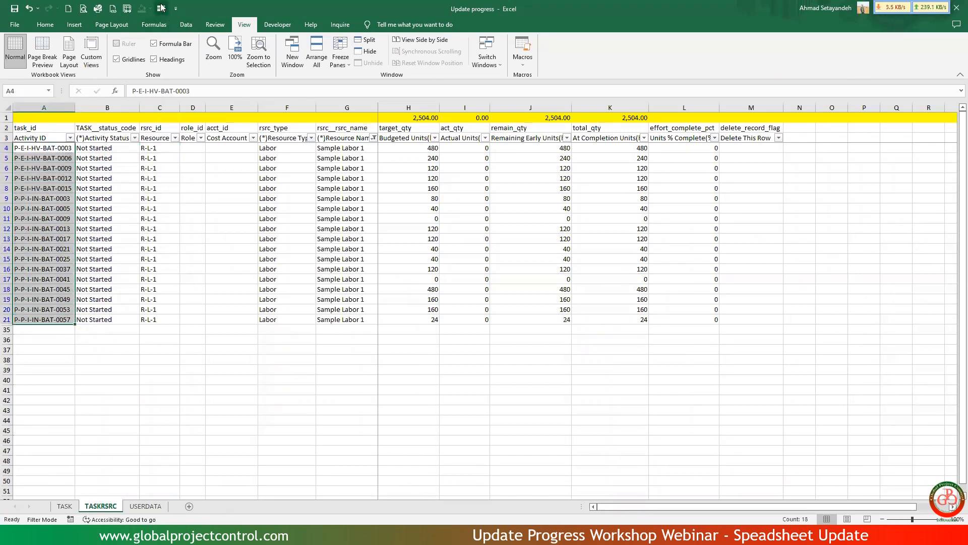
{"action": "right_click", "coordinate": [47, 180]}
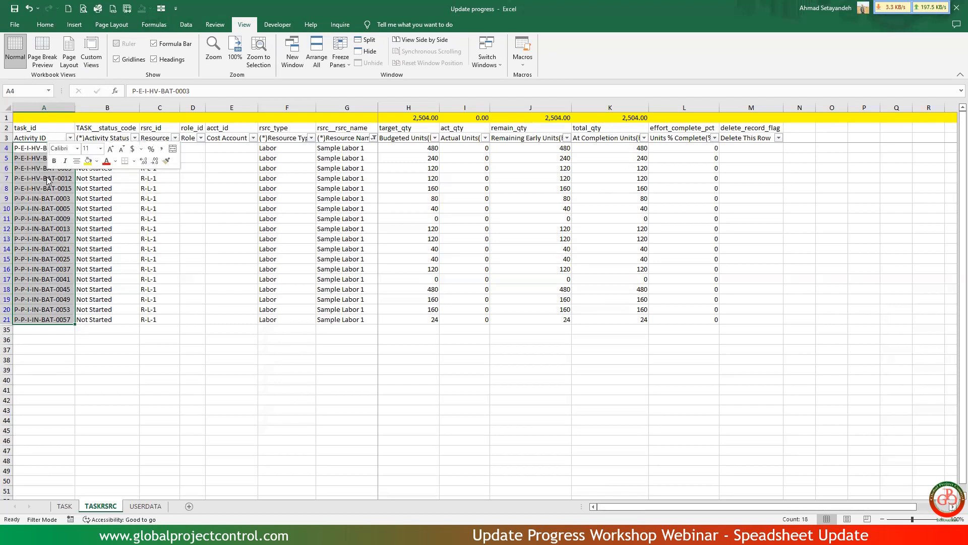
{"action": "left_click", "coordinate": [61, 214]}
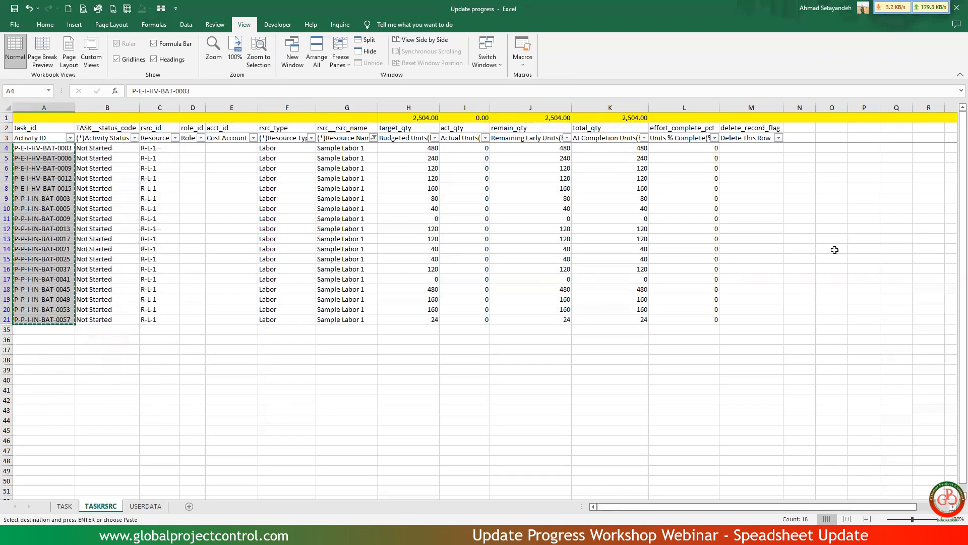
{"action": "left_click", "coordinate": [842, 158]}
{"action": "left_click", "coordinate": [843, 146]}
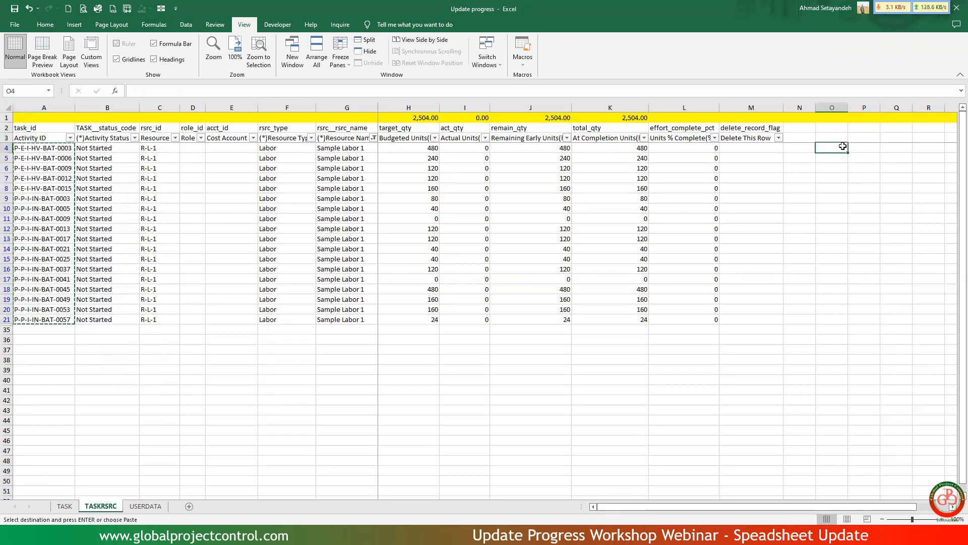
{"action": "right_click", "coordinate": [829, 150]}
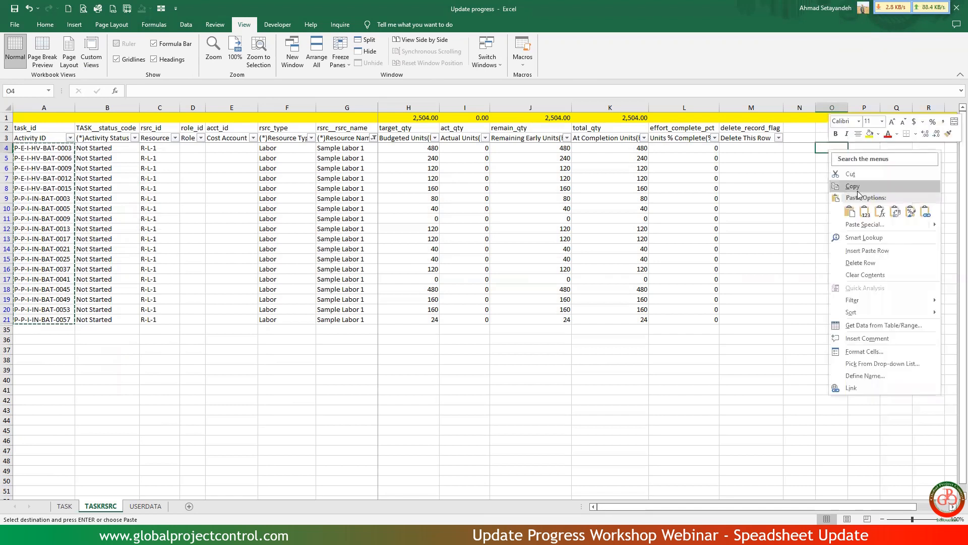
{"action": "left_click", "coordinate": [865, 211]}
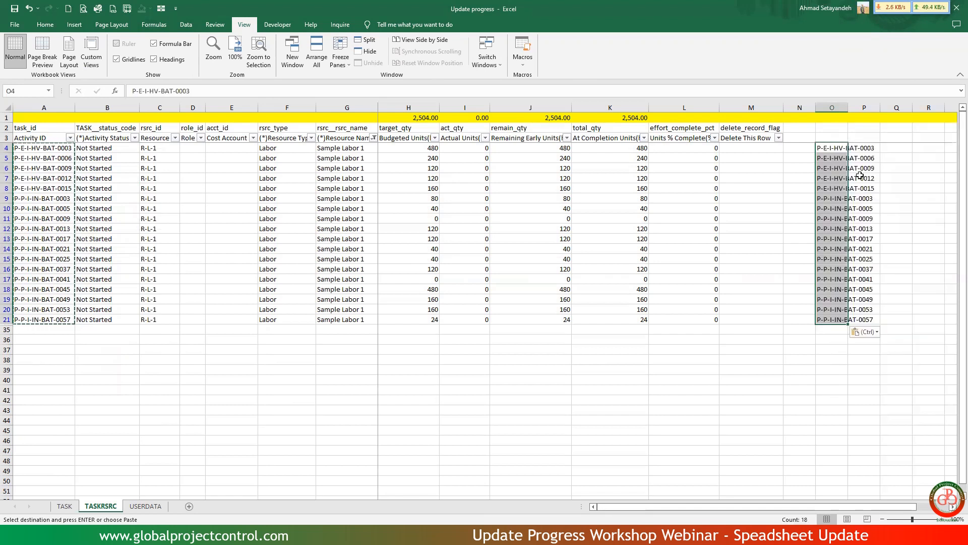
{"action": "double_click", "coordinate": [848, 107]}
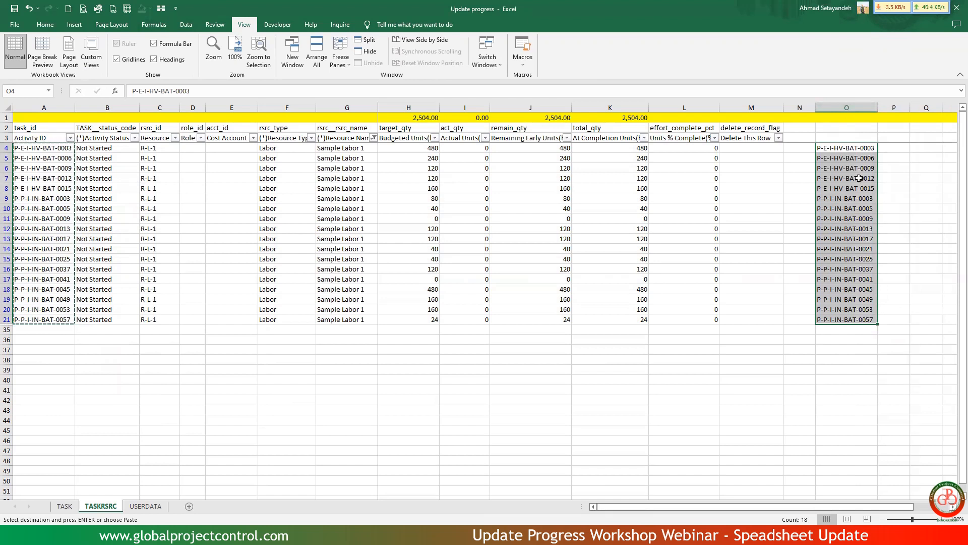
In the Exercise file Ver.5.5 workbook, insert a blank column before R-2 Budget and clear the Engineering subtotal in N5.
{"action": "key", "text": "alt"}
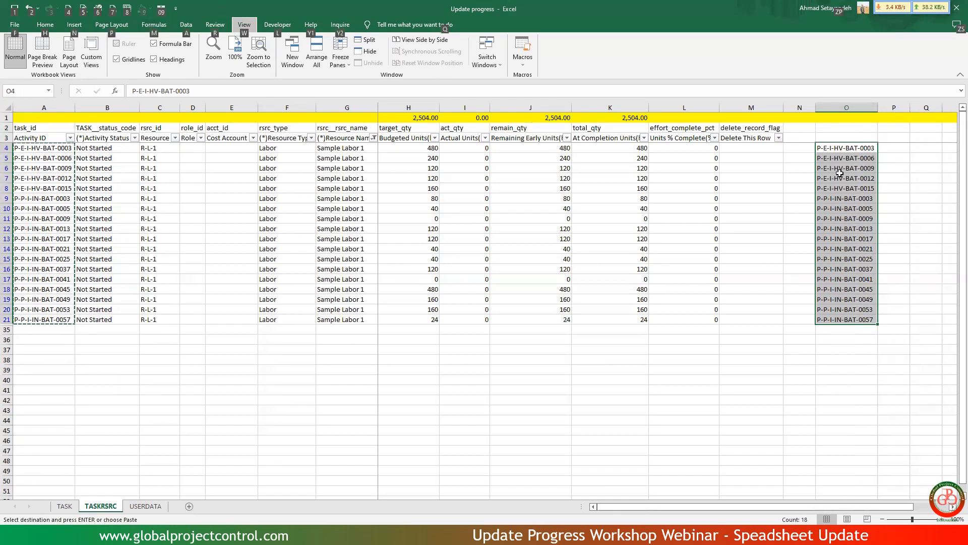
{"action": "key", "text": "alt+Tab"}
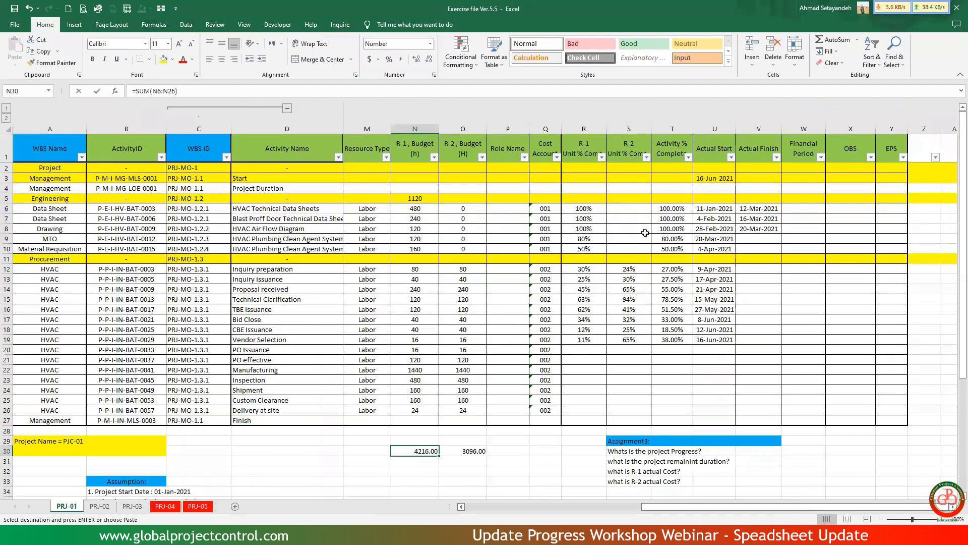
{"action": "left_click", "coordinate": [451, 130]}
{"action": "right_click", "coordinate": [453, 132]}
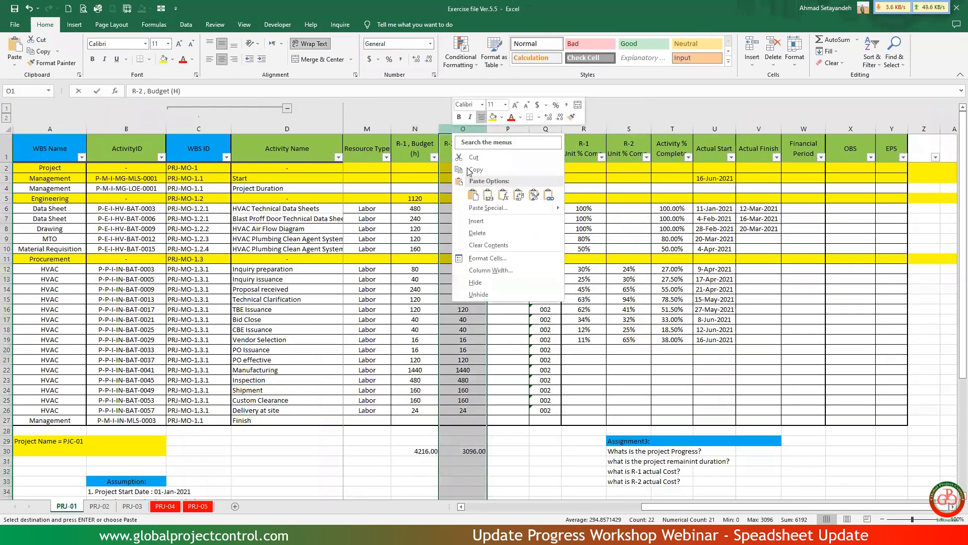
{"action": "left_click", "coordinate": [473, 221]}
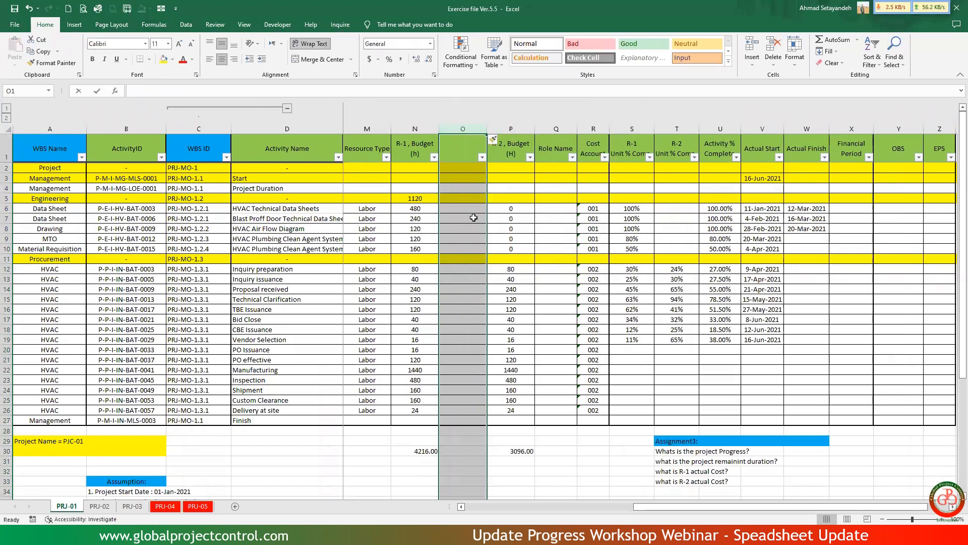
{"action": "left_click", "coordinate": [433, 196]}
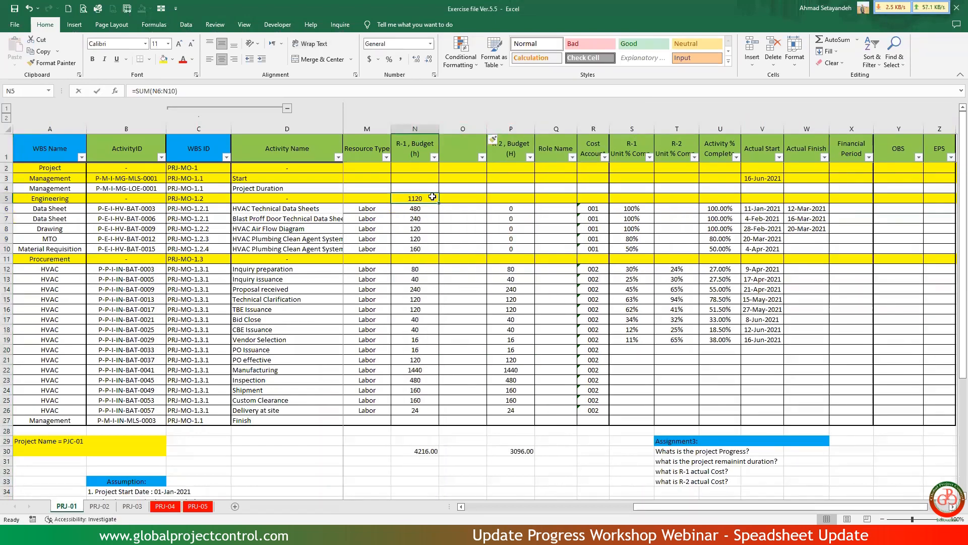
{"action": "key", "text": "Delete"}
Enter =VLOOKUP(B6,'[Update progress.xlsx]TASKRSRC'!$O:$O,1,) in O6 to look up the activity ID in the Update progress list.
{"action": "key", "text": "Down"}
{"action": "key", "text": "Right"}
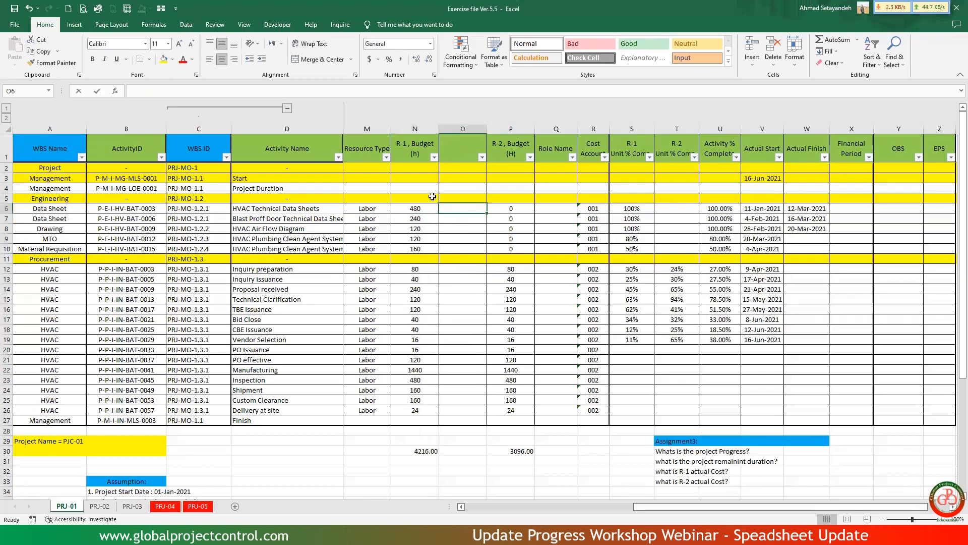
{"action": "type", "text": "=vlo"}
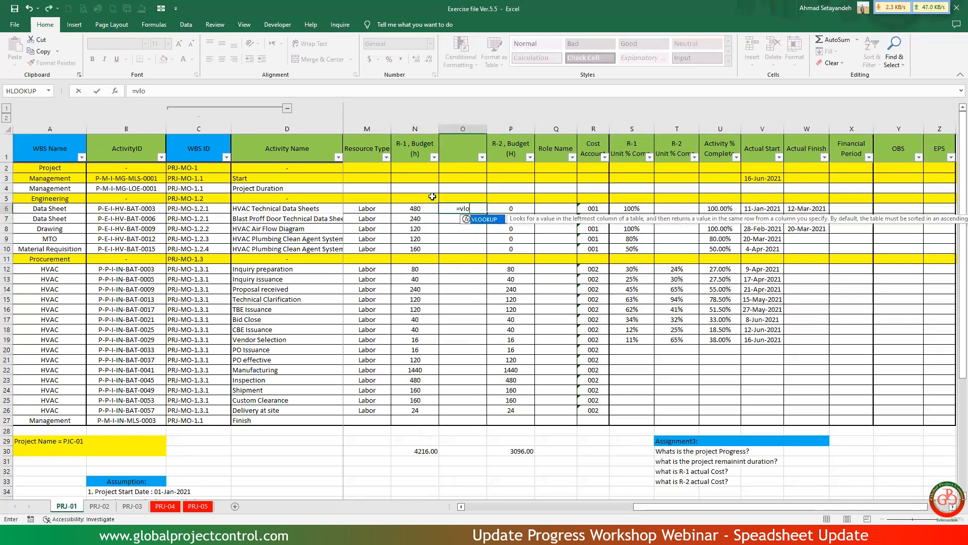
{"action": "key", "text": "Tab"}
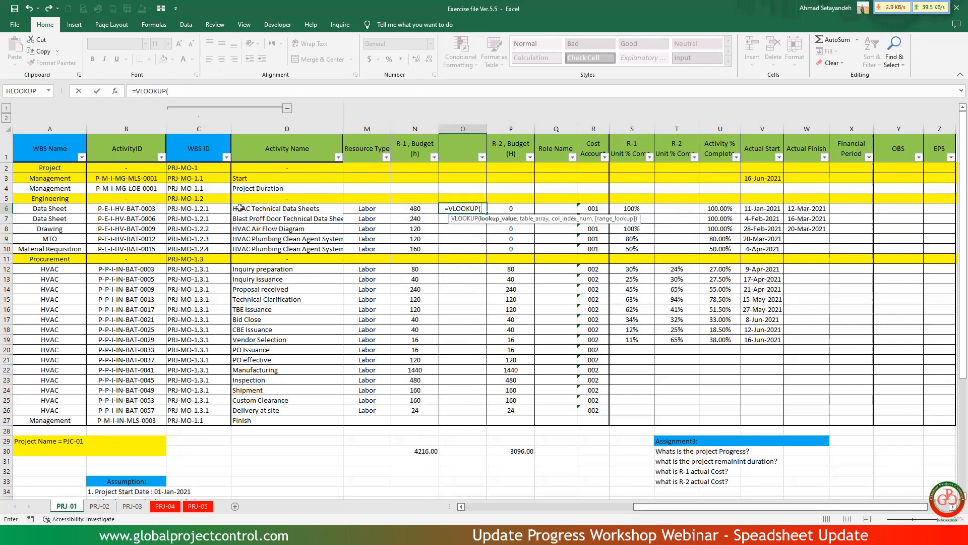
{"action": "left_click", "coordinate": [139, 207]}
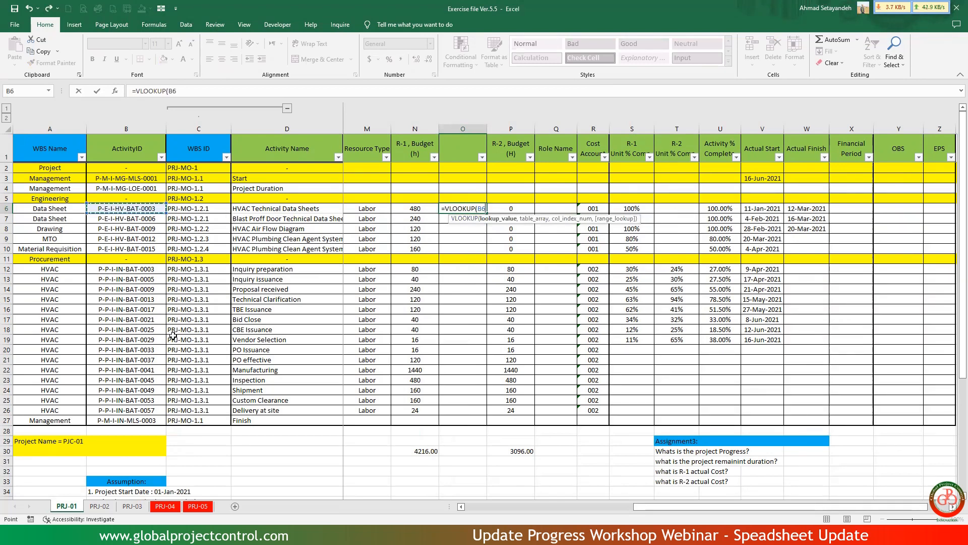
{"action": "type", "text": ","}
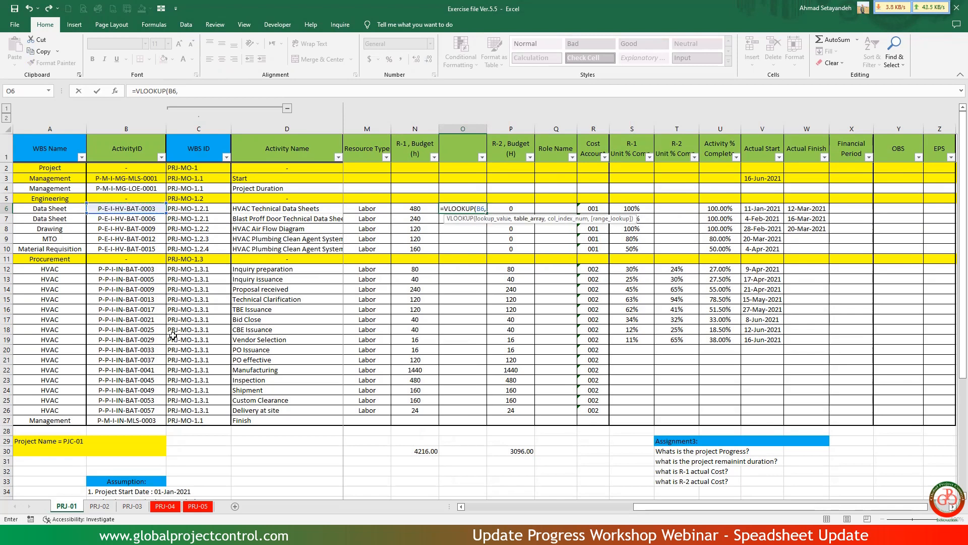
{"action": "key", "text": "ctrl+Tab"}
{"action": "left_click", "coordinate": [858, 107]}
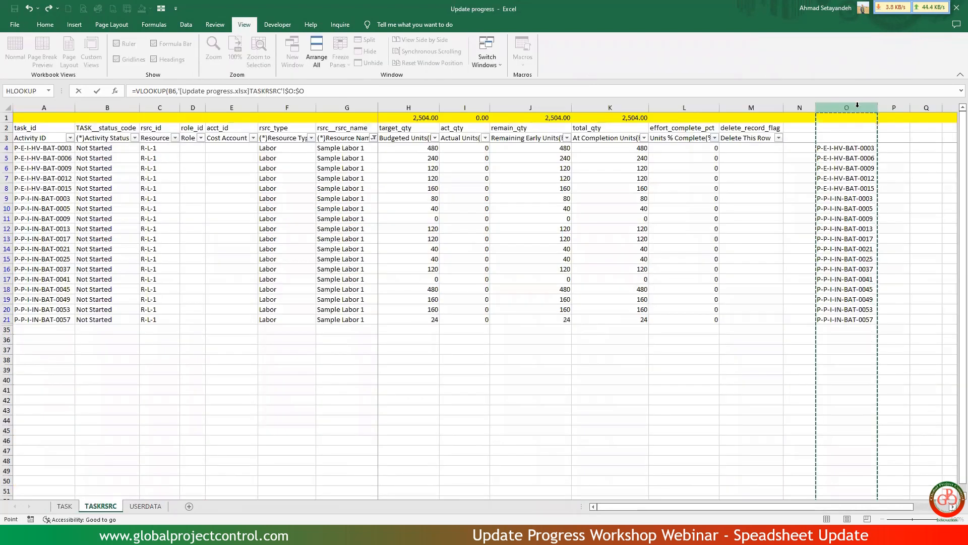
{"action": "type", "text": ","}
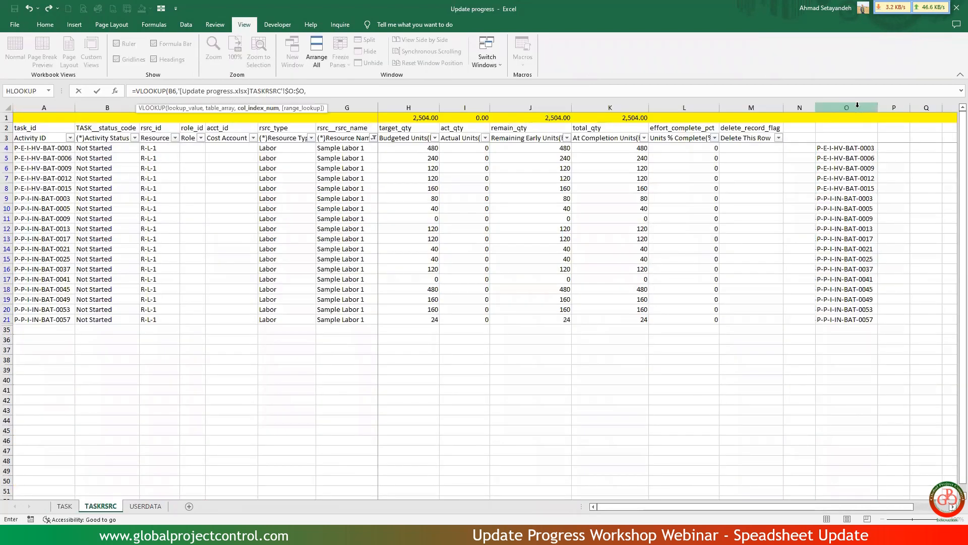
{"action": "type", "text": "1,"}
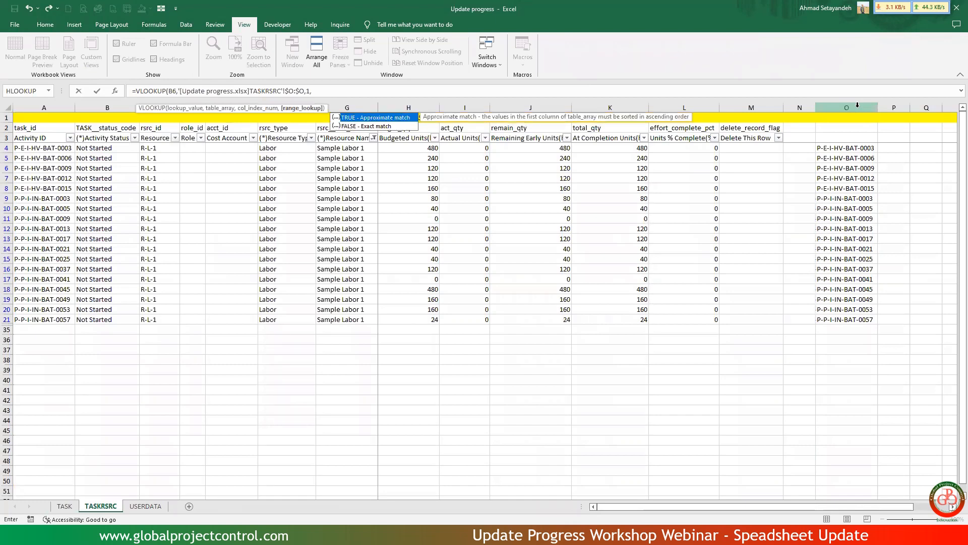
{"action": "key", "text": "Return"}
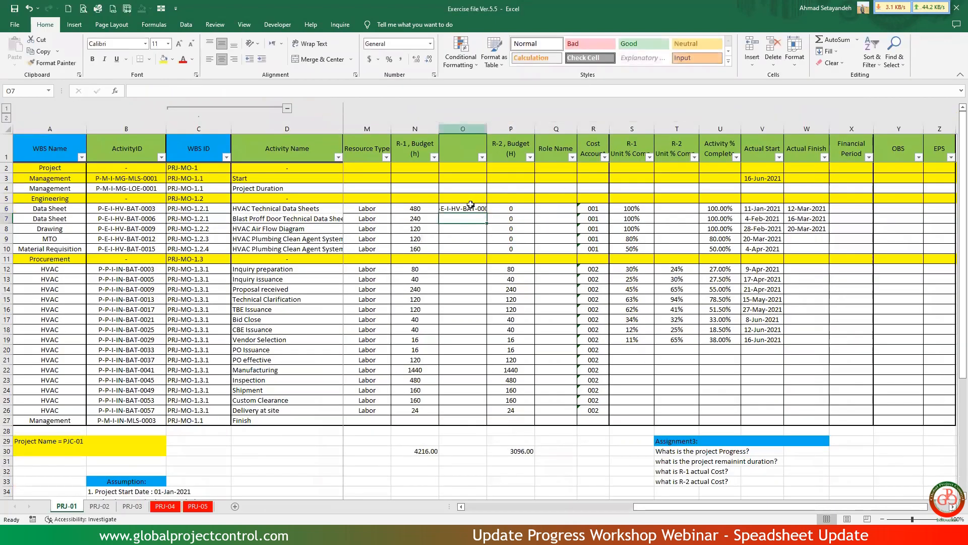
{"action": "left_click", "coordinate": [471, 206]}
{"action": "key", "text": "ctrl+shift+Left"}
{"action": "key", "text": "ctrl+c"}
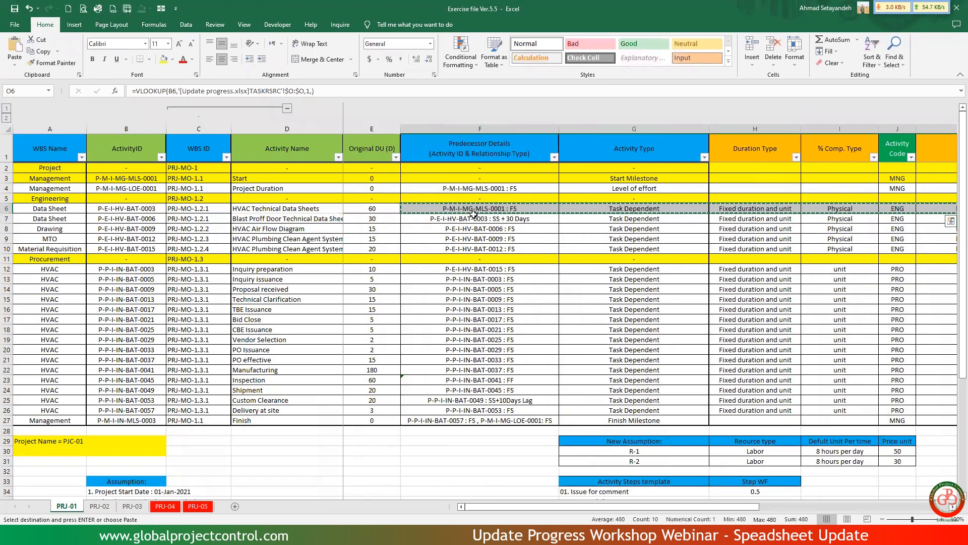
{"action": "key", "text": "Escape"}
{"action": "key", "text": "Right"}
{"action": "key", "text": "Left"}
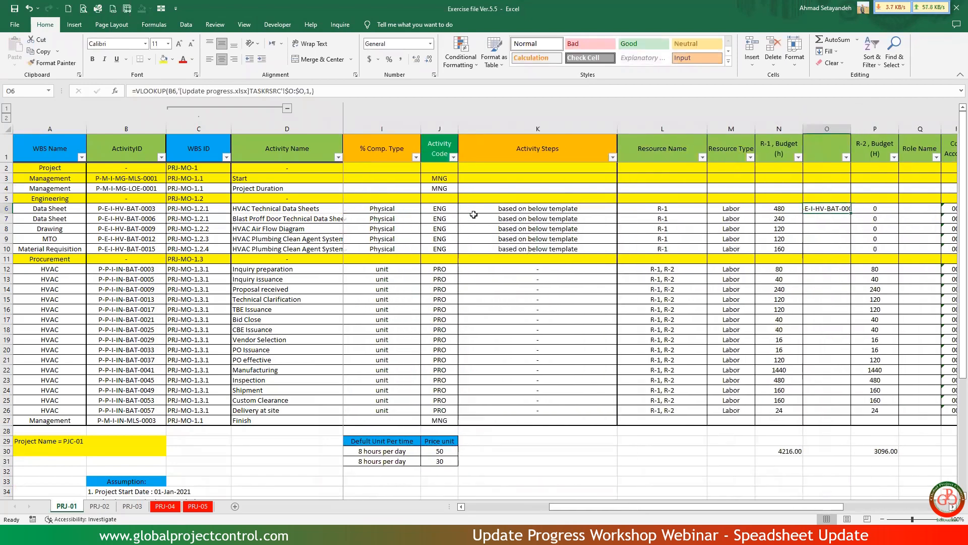
Copy the O6 lookup formula to O7:O10 and O12:O26, skipping the Procurement heading row.
{"action": "key", "text": "ctrl+c"}
{"action": "key", "text": "Down"}
{"action": "key", "text": "shift+Down"}
{"action": "key", "text": "shift+Down"}
{"action": "key", "text": "shift+Down"}
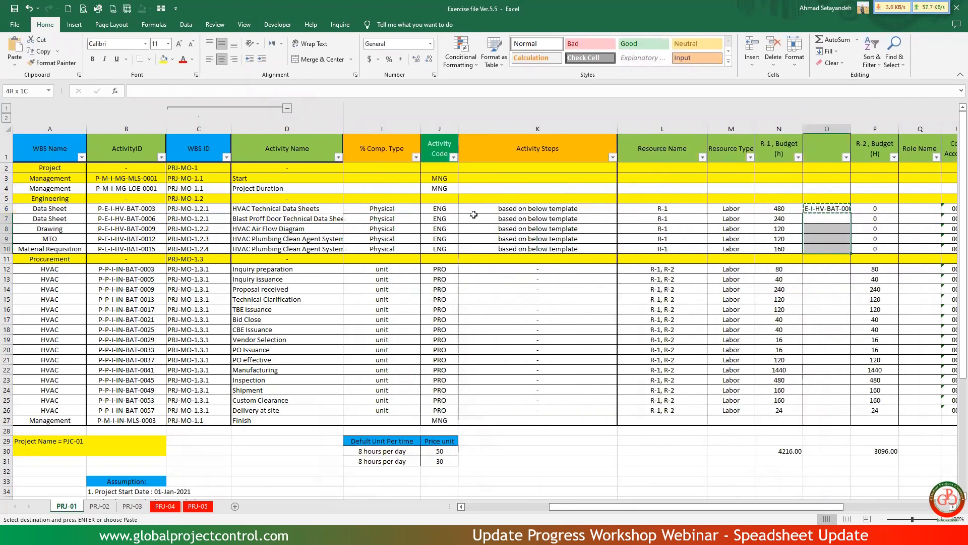
{"action": "left_click_drag", "start_coordinate": [823, 268], "coordinate": [823, 410]}
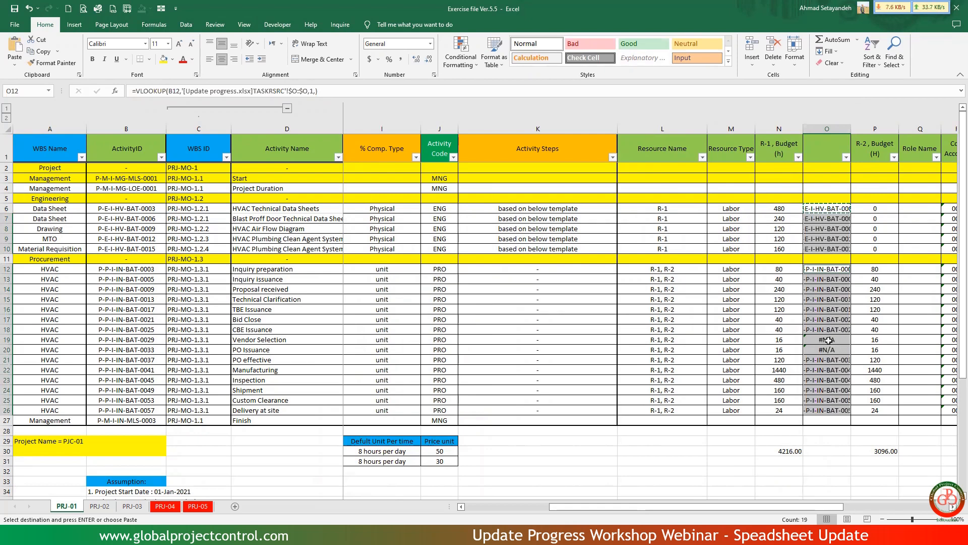
Fill the Vendor Selection and PO Issuance lookup cells O19:O20 with yellow and review their rows.
{"action": "left_click_drag", "start_coordinate": [828, 341], "coordinate": [829, 352]}
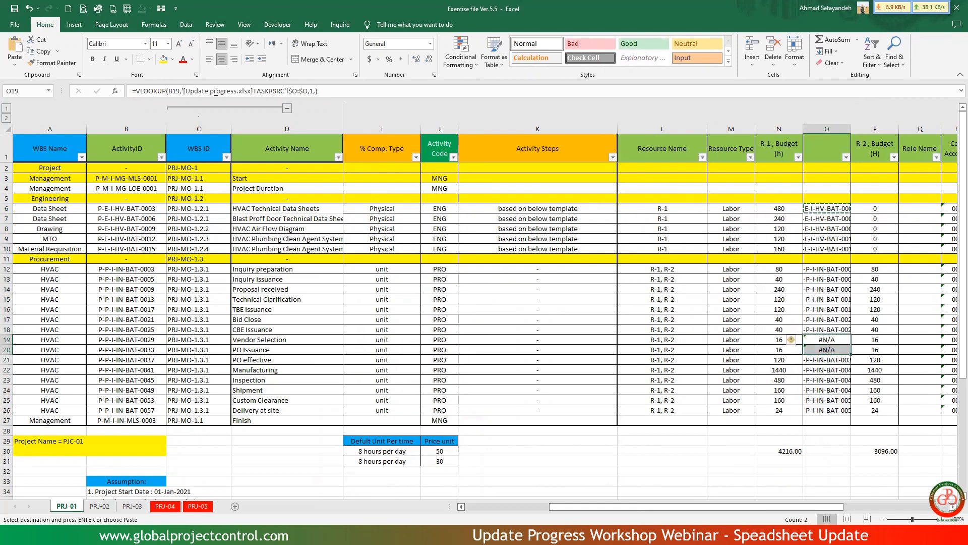
{"action": "left_click", "coordinate": [164, 59]}
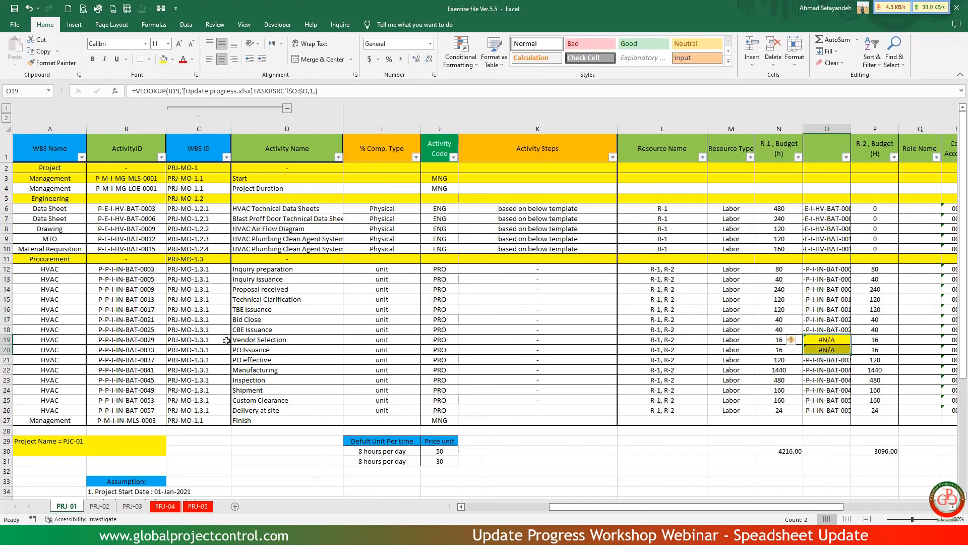
{"action": "left_click", "coordinate": [257, 339]}
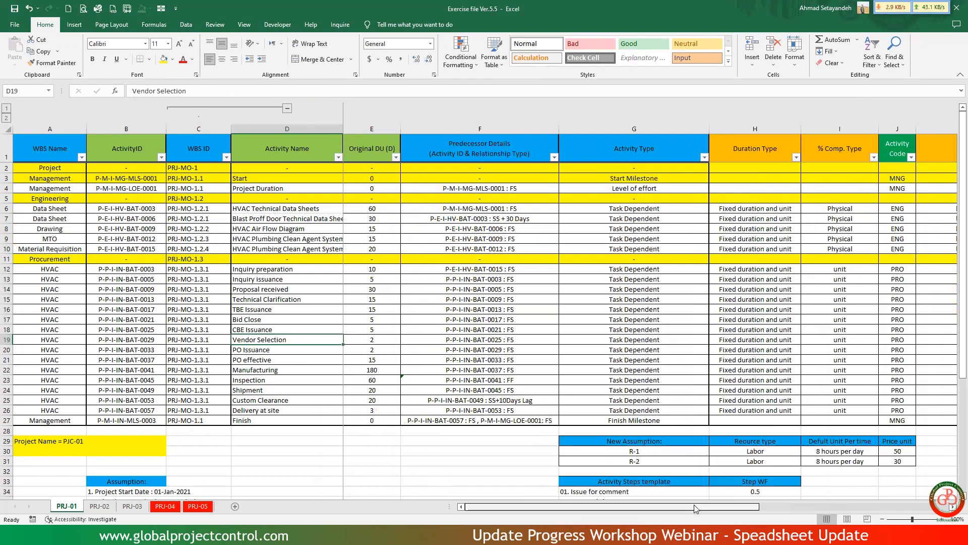
{"action": "left_click_drag", "start_coordinate": [707, 507], "coordinate": [770, 507]}
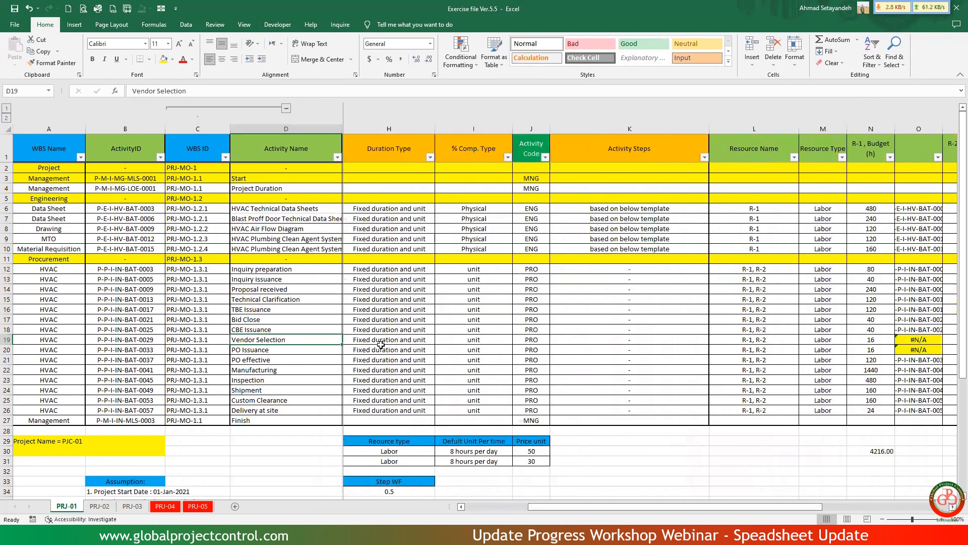
{"action": "left_click_drag", "start_coordinate": [13, 339], "coordinate": [11, 348]}
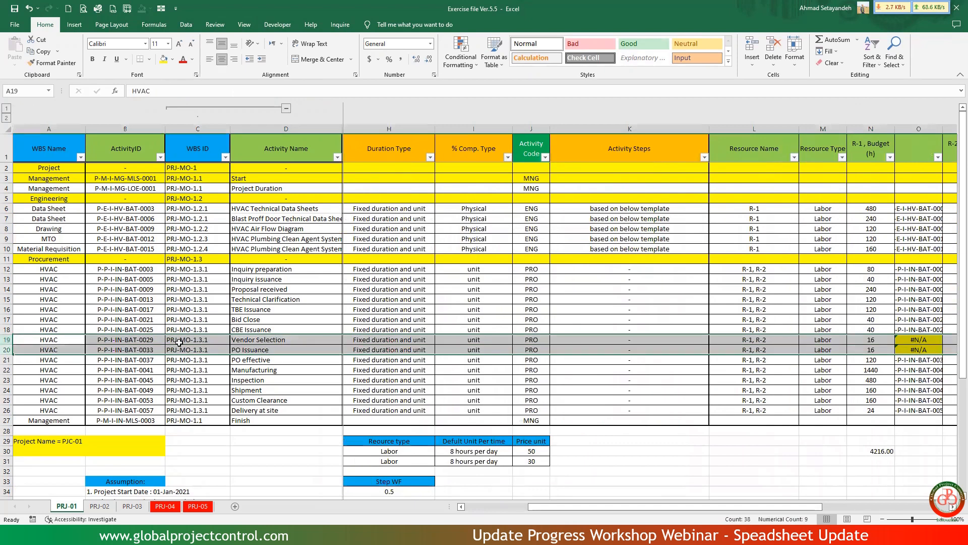
Copy activity IDs P-P-I-IN-BAT-0029 and P-P-I-IN-BAT-0033 as values into A35:A36 of the TASKRSRC sheet in Update progress.
{"action": "left_click", "coordinate": [144, 343]}
{"action": "left_click", "coordinate": [143, 350], "text": "shift"}
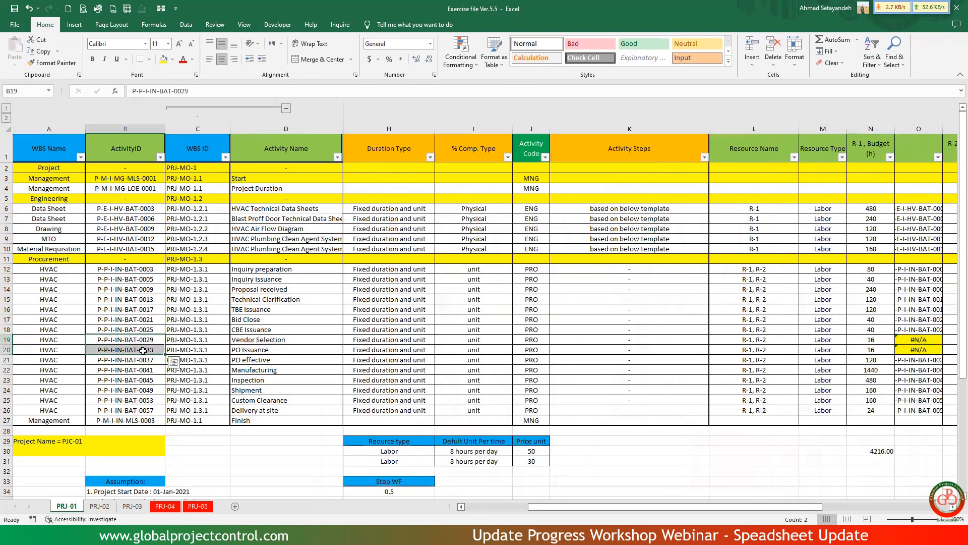
{"action": "key", "text": "ctrl+c"}
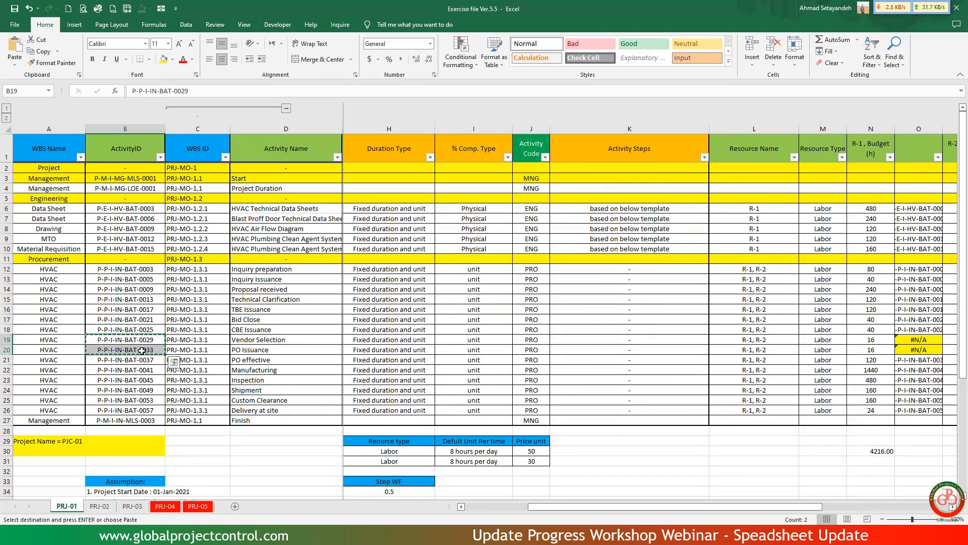
{"action": "key", "text": "alt+Tab"}
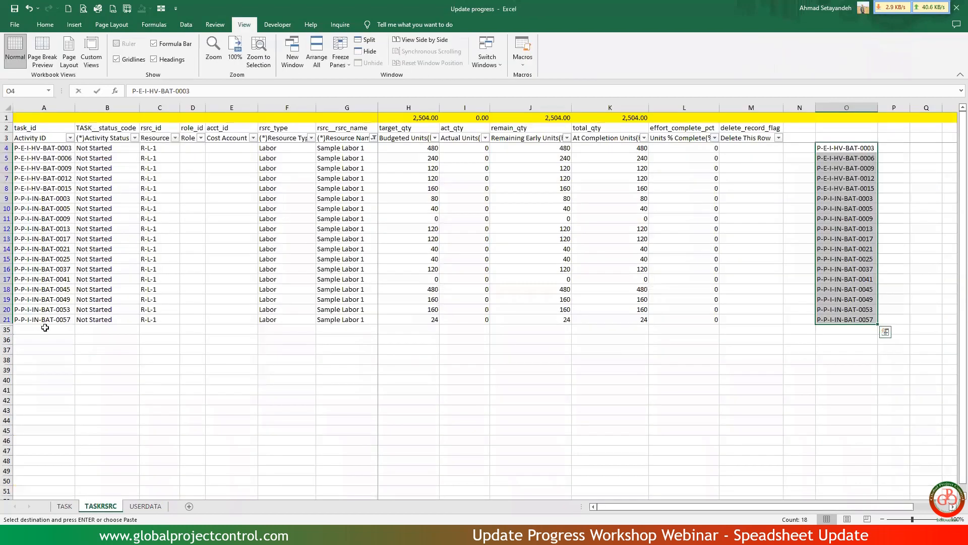
{"action": "left_click", "coordinate": [45, 328]}
{"action": "right_click", "coordinate": [45, 328]}
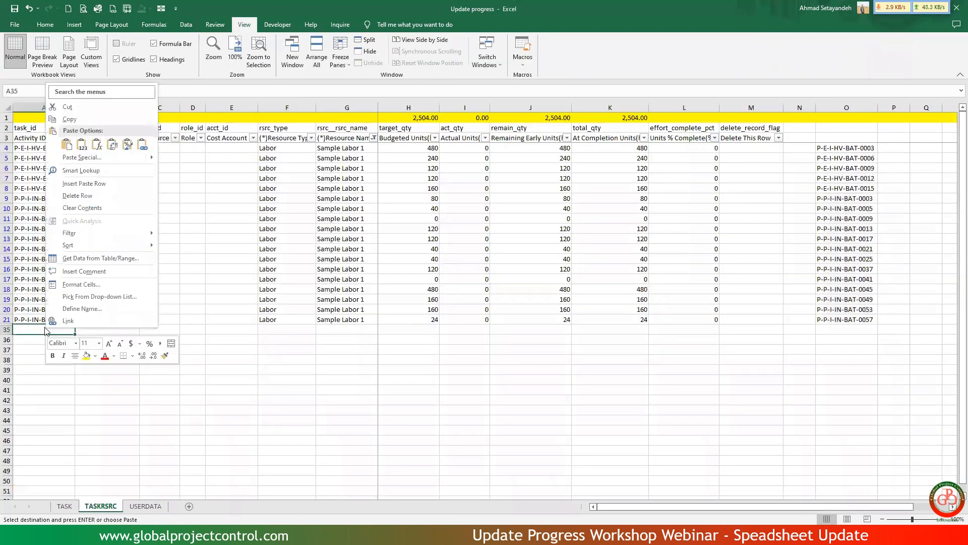
{"action": "left_click", "coordinate": [81, 144]}
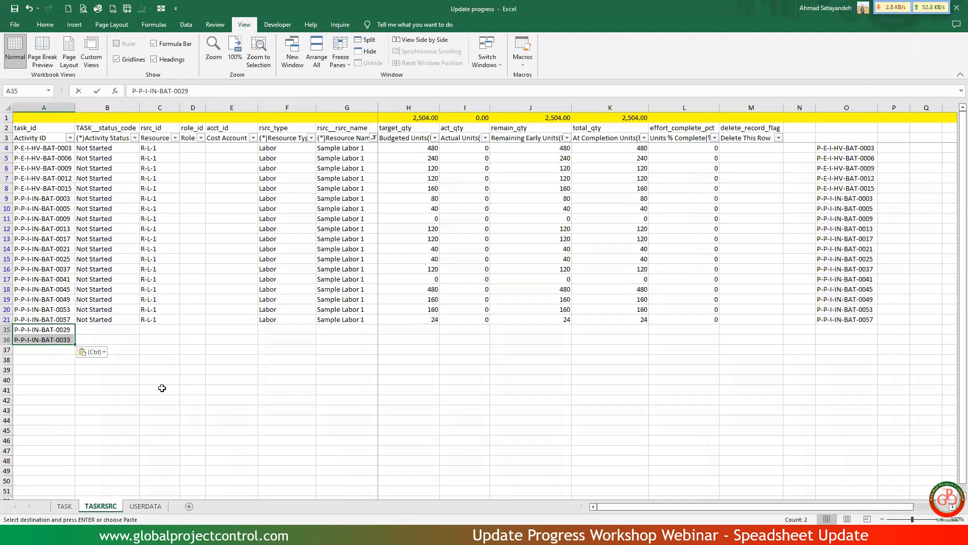
Copy the status, resource, type and name cells B21:G21 into rows 35 and 36 for the two added activities.
{"action": "left_click", "coordinate": [166, 315]}
{"action": "left_click", "coordinate": [346, 316], "text": "shift"}
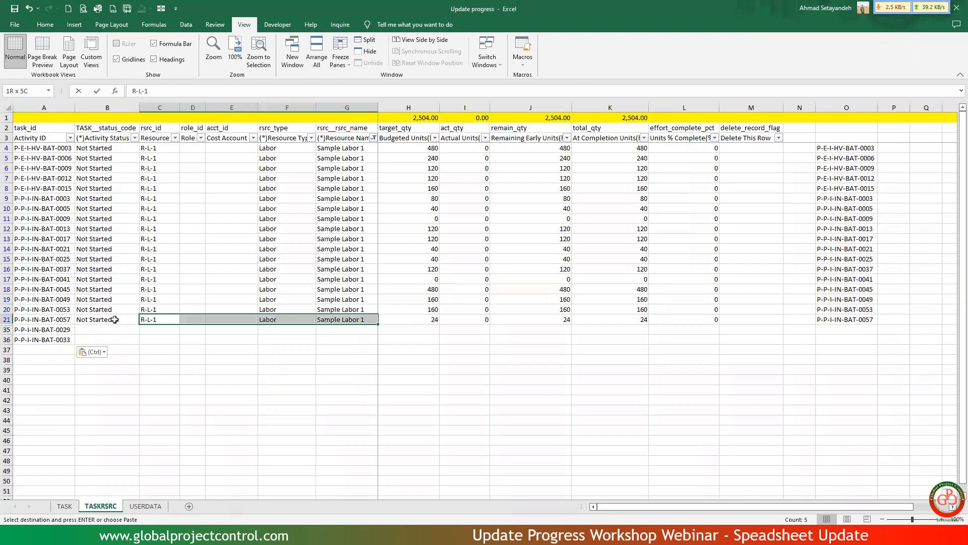
{"action": "left_click_drag", "start_coordinate": [115, 319], "coordinate": [350, 321]}
{"action": "key", "text": "ctrl+c"}
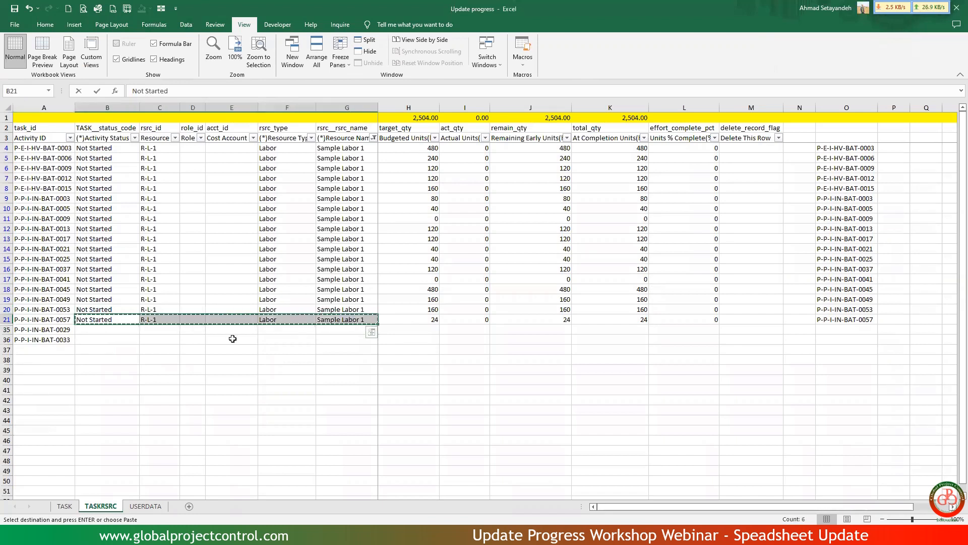
{"action": "left_click", "coordinate": [114, 329]}
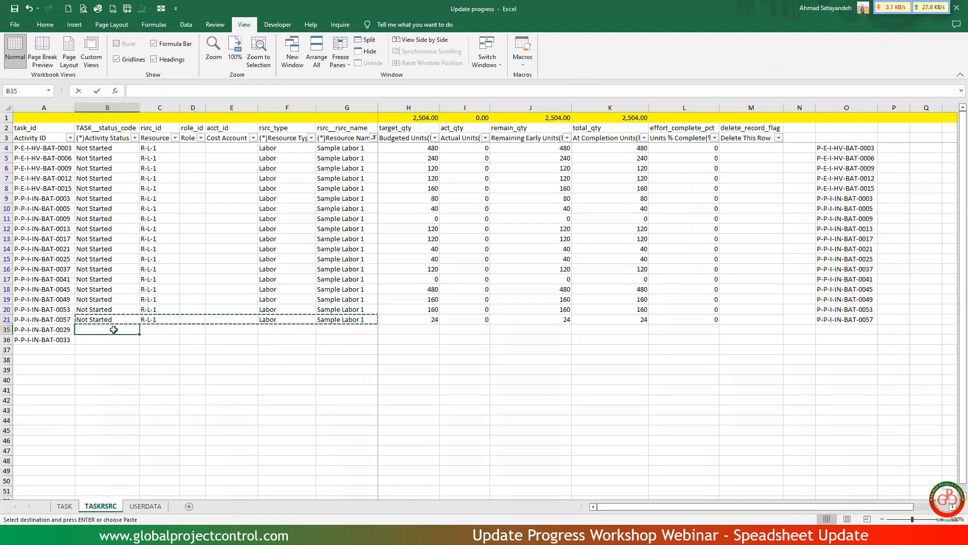
{"action": "key", "text": "ctrl+v"}
{"action": "left_click", "coordinate": [112, 339]}
{"action": "key", "text": "ctrl+v"}
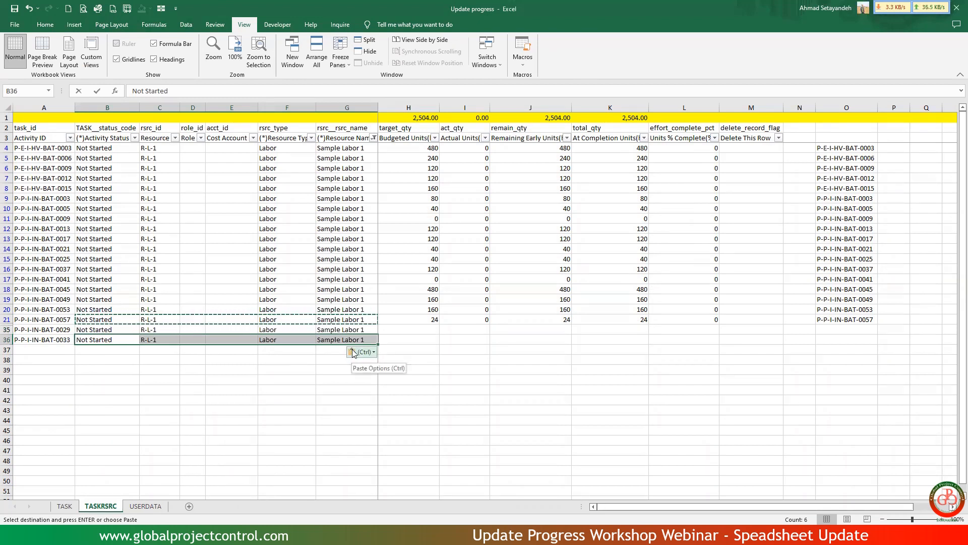
Enter =VLOOKUP(A4,'[Exercise file Ver.5.5.xlsx]PRJ-01'!$B:$N,13,) in H4 to fetch the R-1 budgeted units.
{"action": "left_click", "coordinate": [425, 148]}
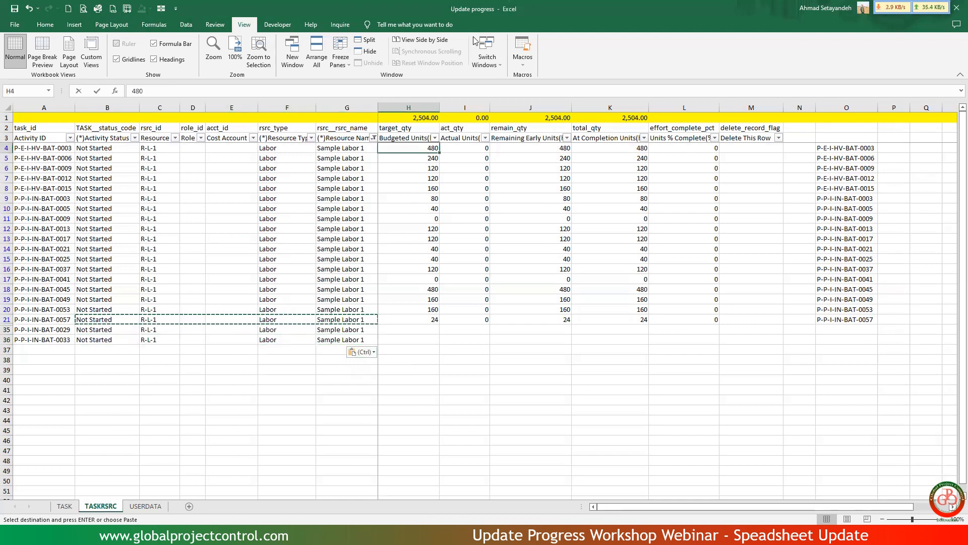
{"action": "key", "text": "alt+Tab"}
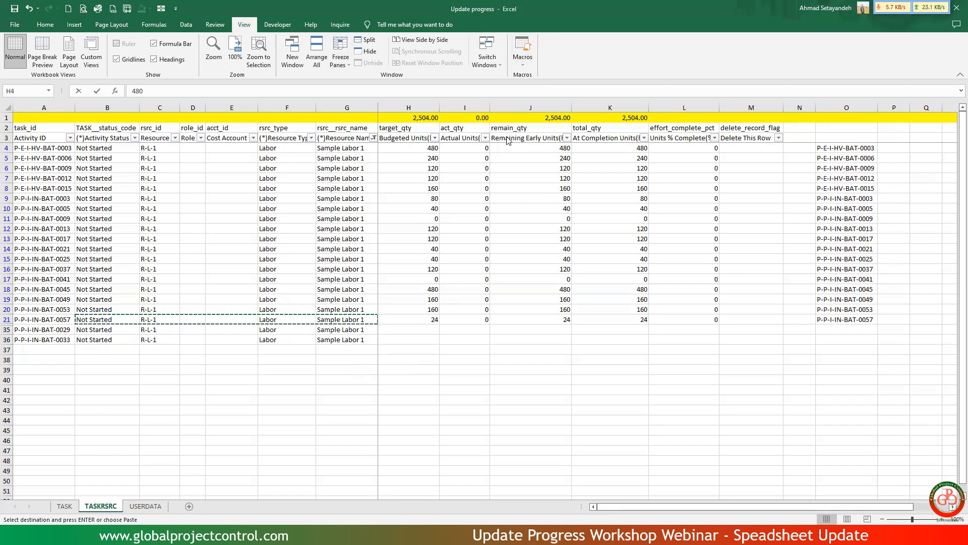
{"action": "left_click", "coordinate": [415, 146]}
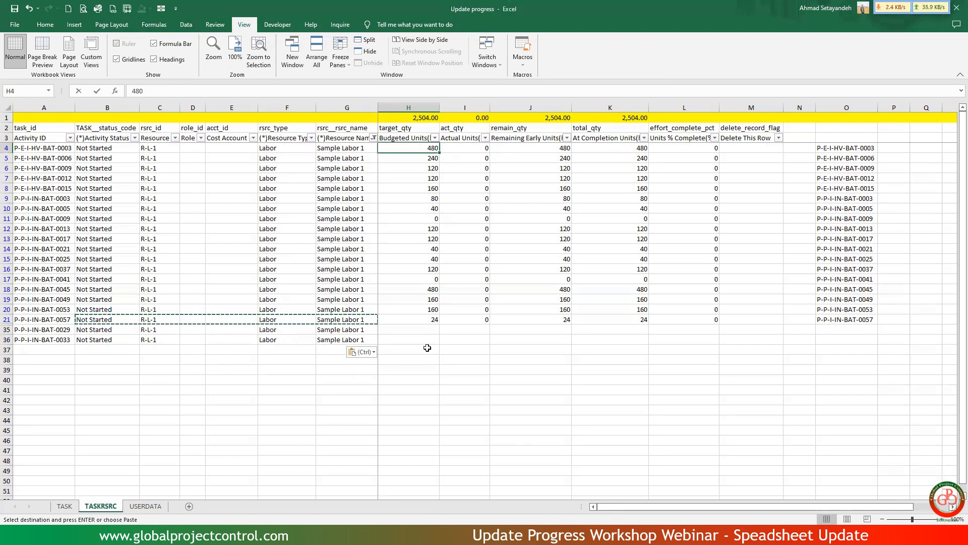
{"action": "type", "text": "=vlo"}
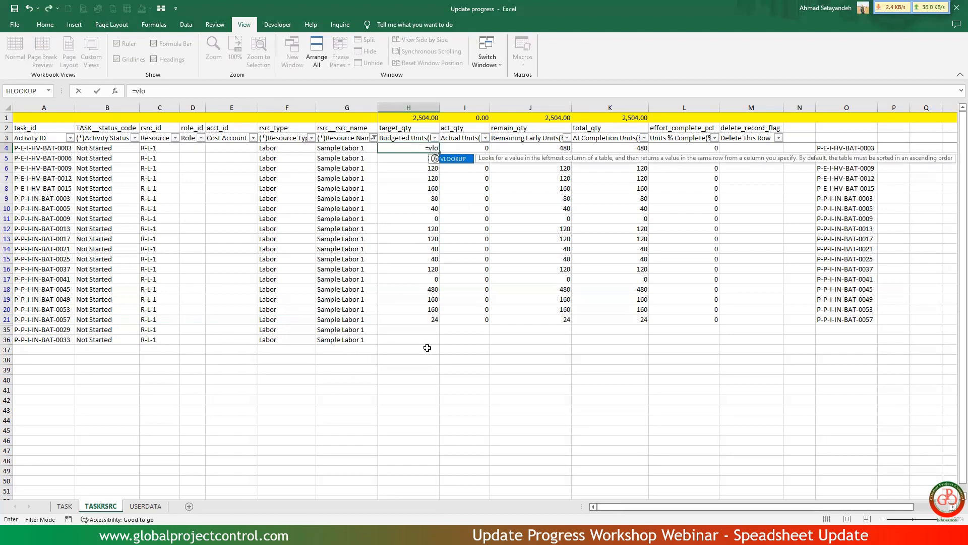
{"action": "double_click", "coordinate": [458, 161]}
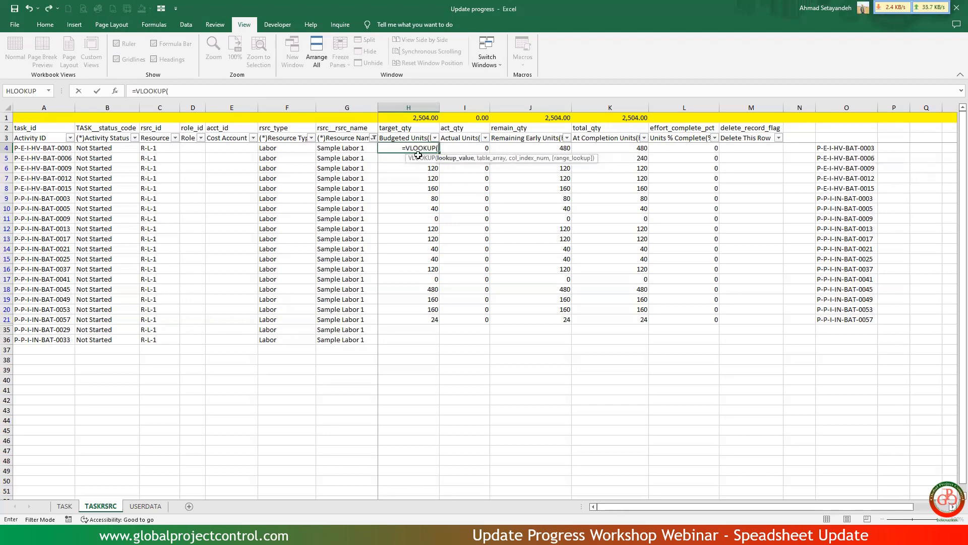
{"action": "left_click", "coordinate": [52, 146]}
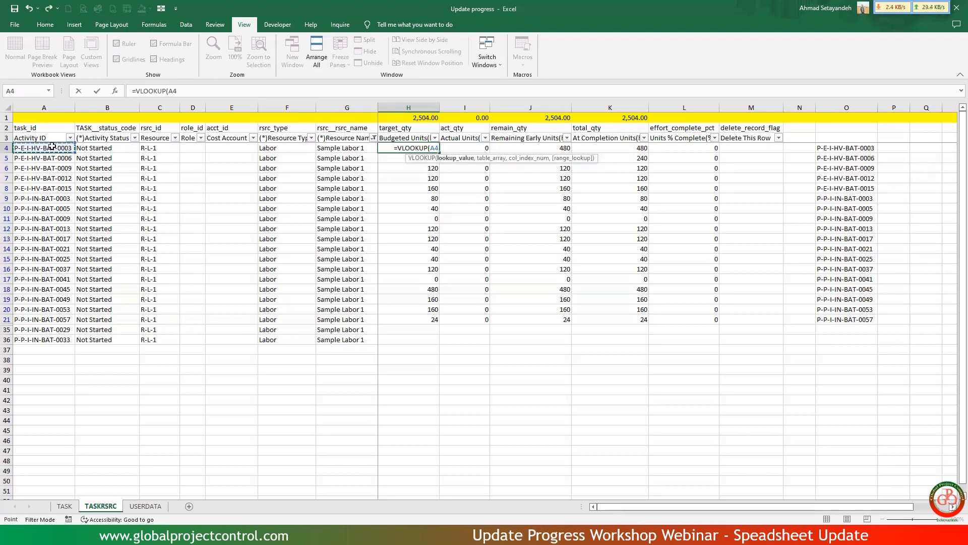
{"action": "type", "text": ","}
{"action": "key", "text": "alt+Tab"}
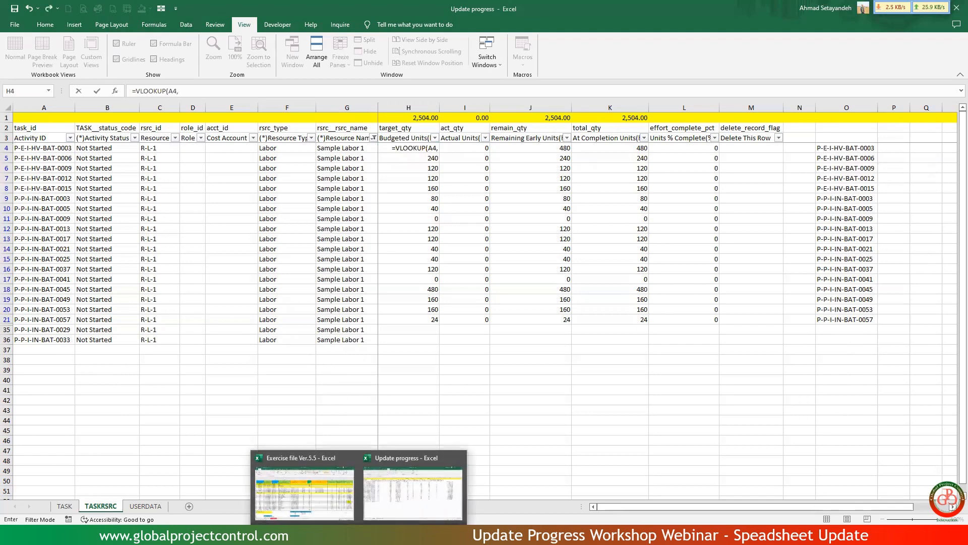
{"action": "left_click", "coordinate": [329, 509]}
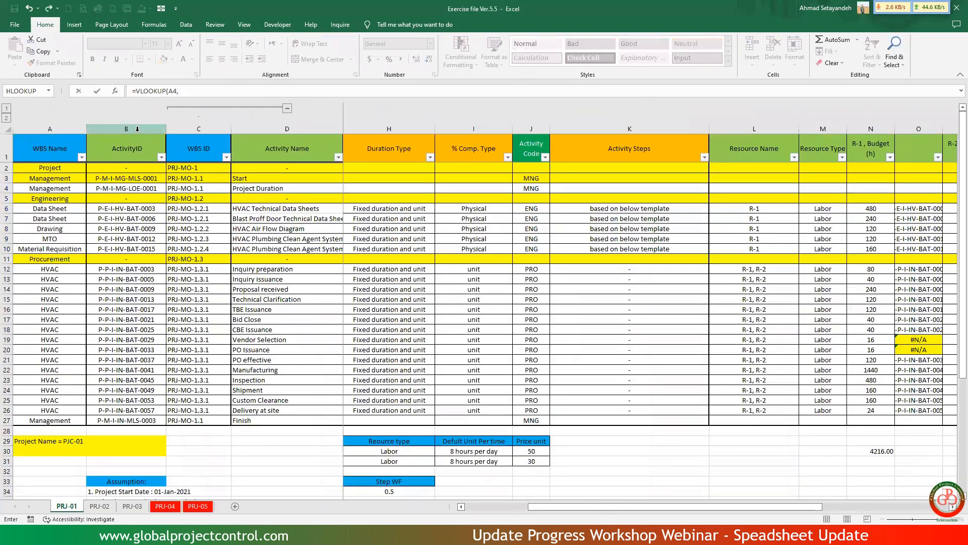
{"action": "left_click_drag", "start_coordinate": [126, 129], "coordinate": [511, 230]}
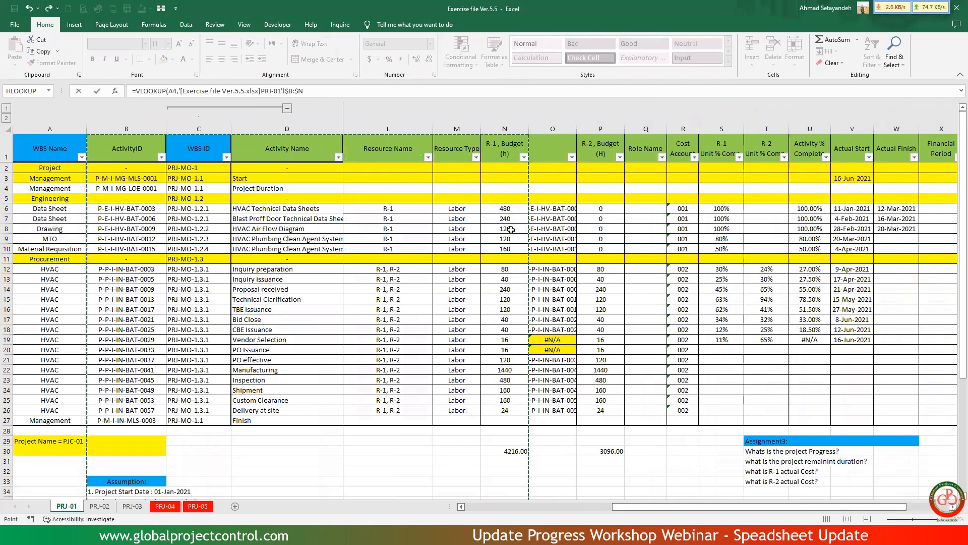
{"action": "type", "text": ",13,"}
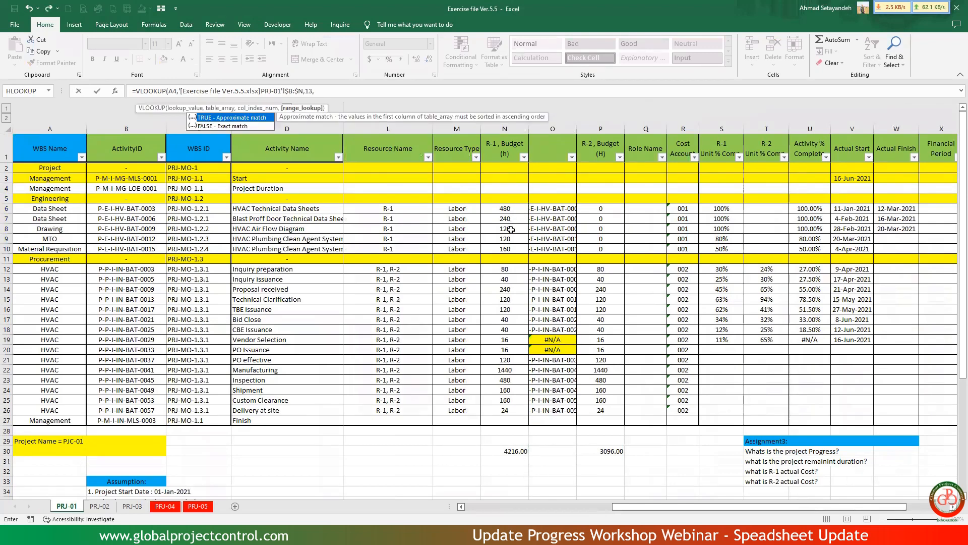
{"action": "key", "text": "Return"}
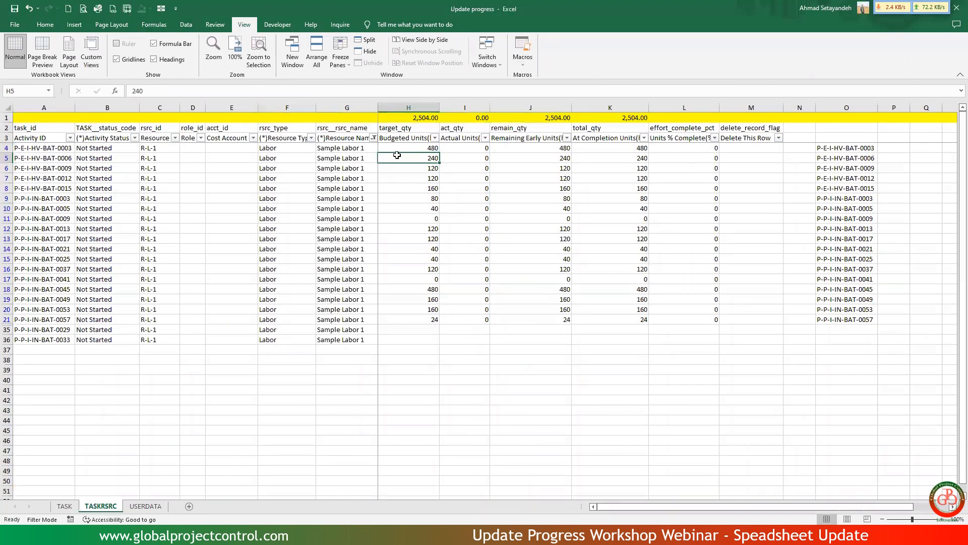
Copy the H4 budgeted units formula down the visible Budgeted Units cells through H36.
{"action": "left_click", "coordinate": [411, 147]}
{"action": "key", "text": "ctrl+c"}
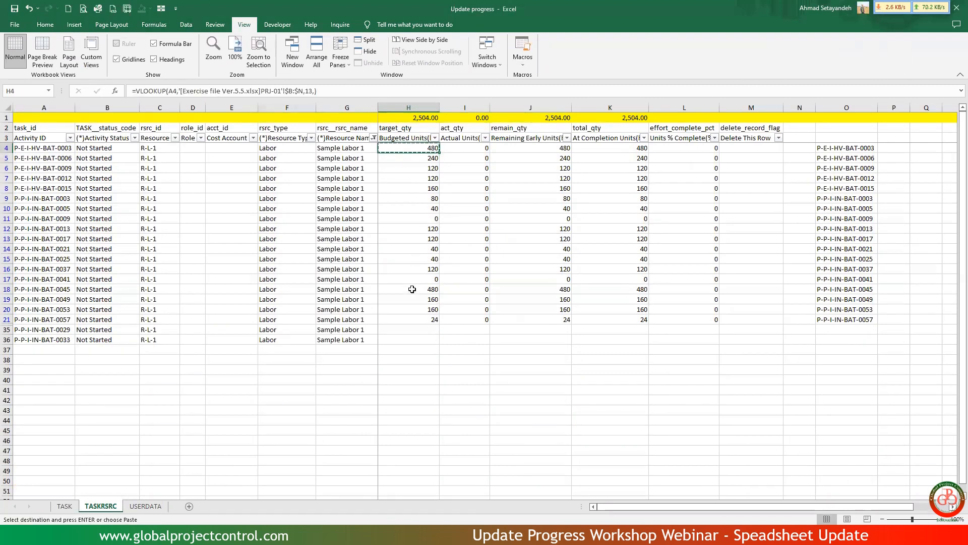
{"action": "left_click", "coordinate": [408, 341], "text": "shift"}
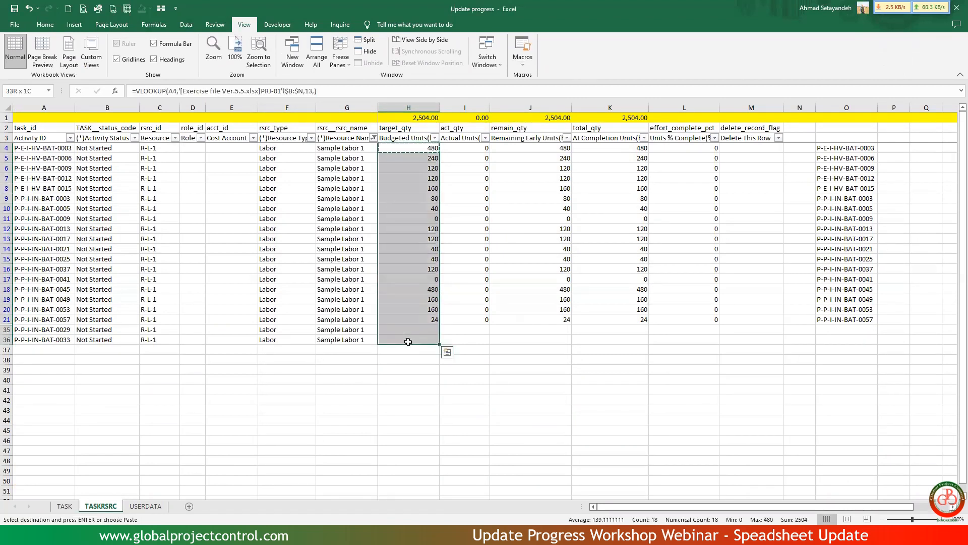
{"action": "key", "text": "ctrl+v"}
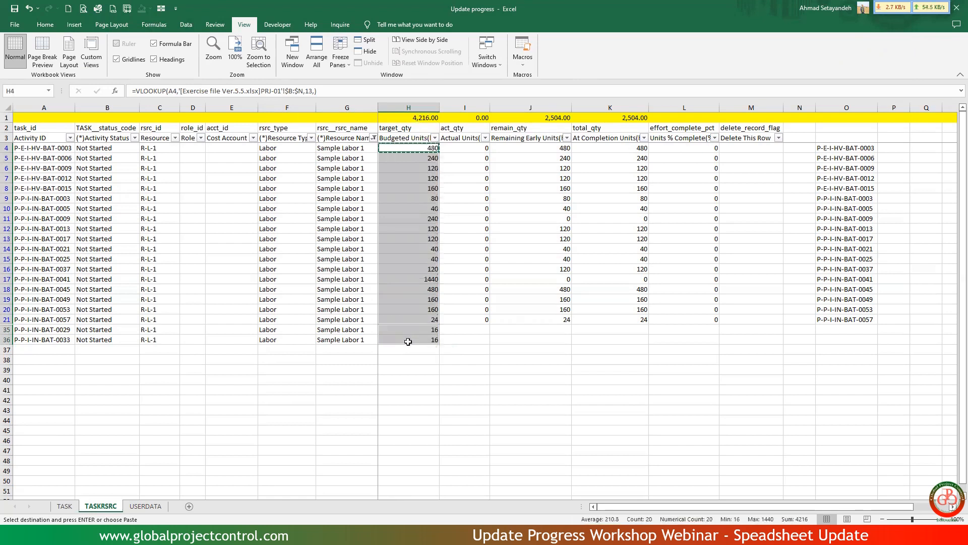
Compare the Budgeted Units subtotal in H1 with the R-1 budget sum in N30 of the exercise file's PRJ-01 sheet.
{"action": "left_click", "coordinate": [426, 217]}
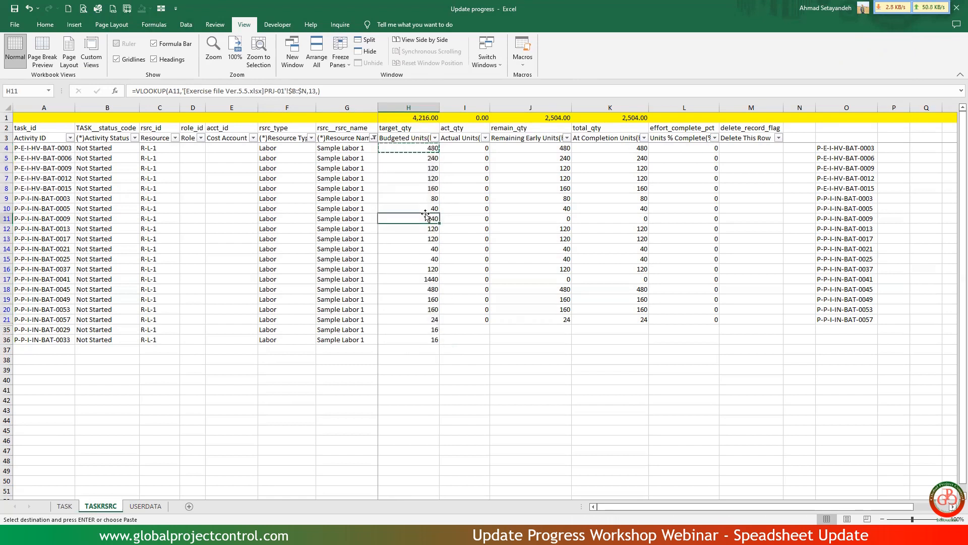
{"action": "left_click", "coordinate": [425, 118]}
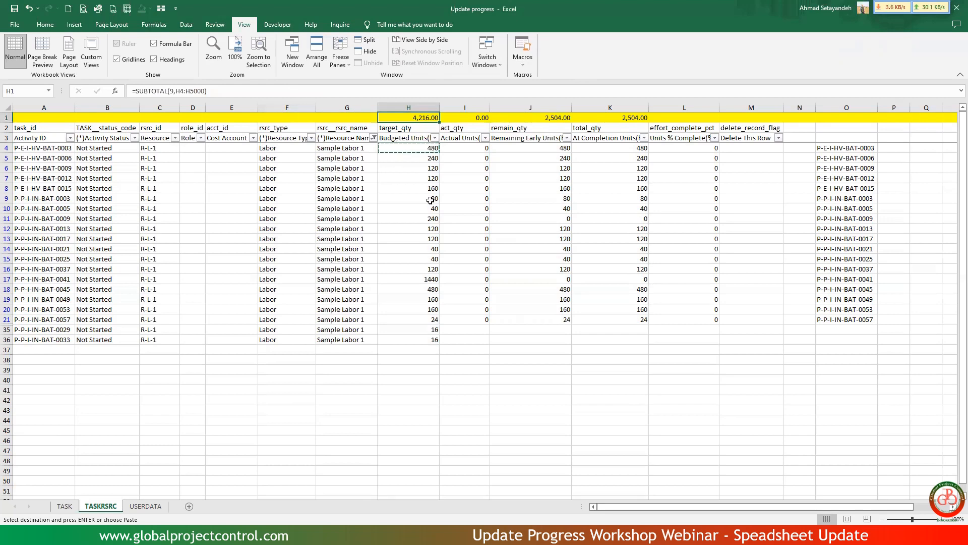
{"action": "key", "text": "alt+Tab"}
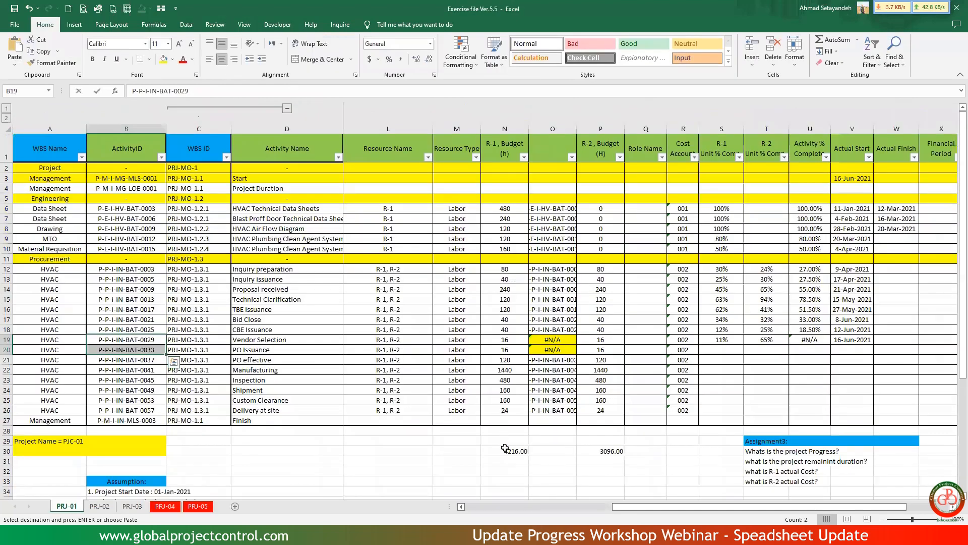
{"action": "left_click", "coordinate": [507, 451]}
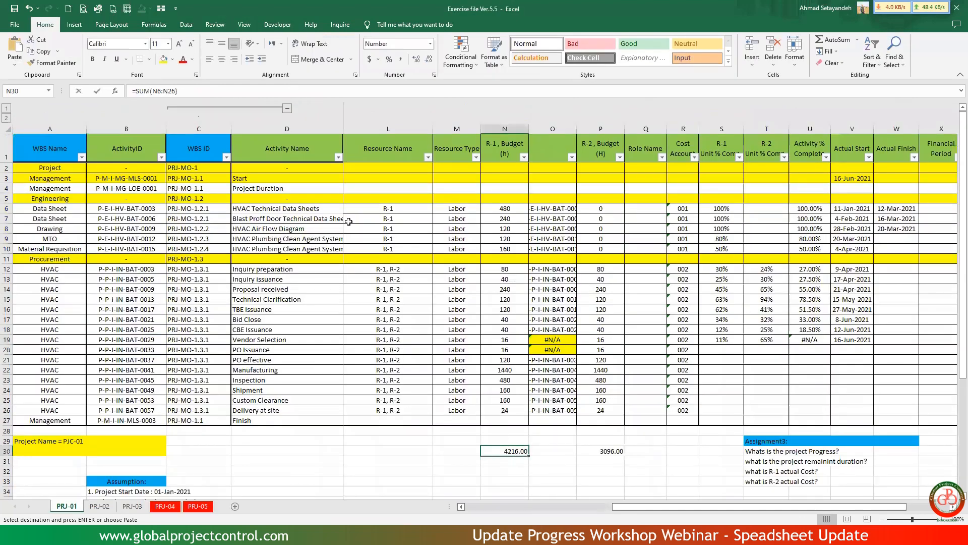
{"action": "left_click", "coordinate": [350, 90]}
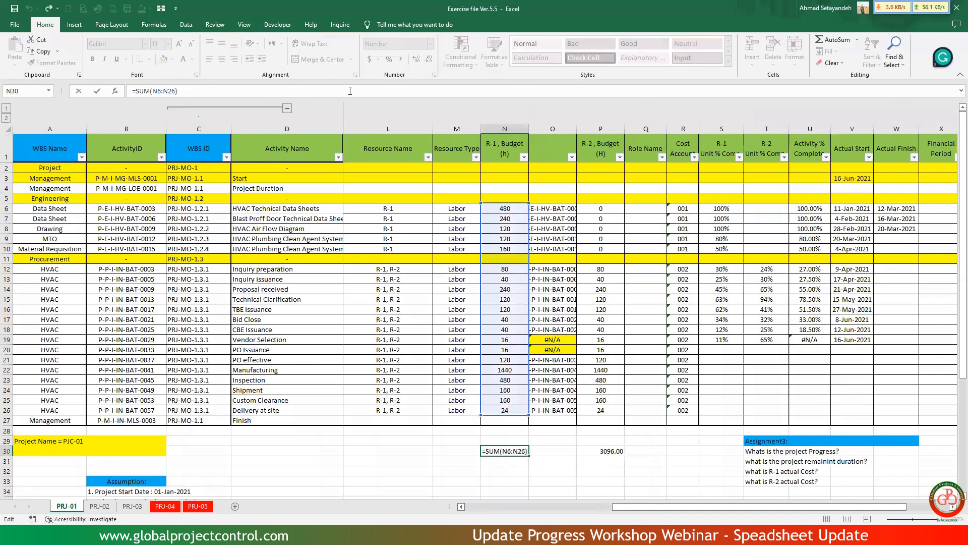
{"action": "key", "text": "Return"}
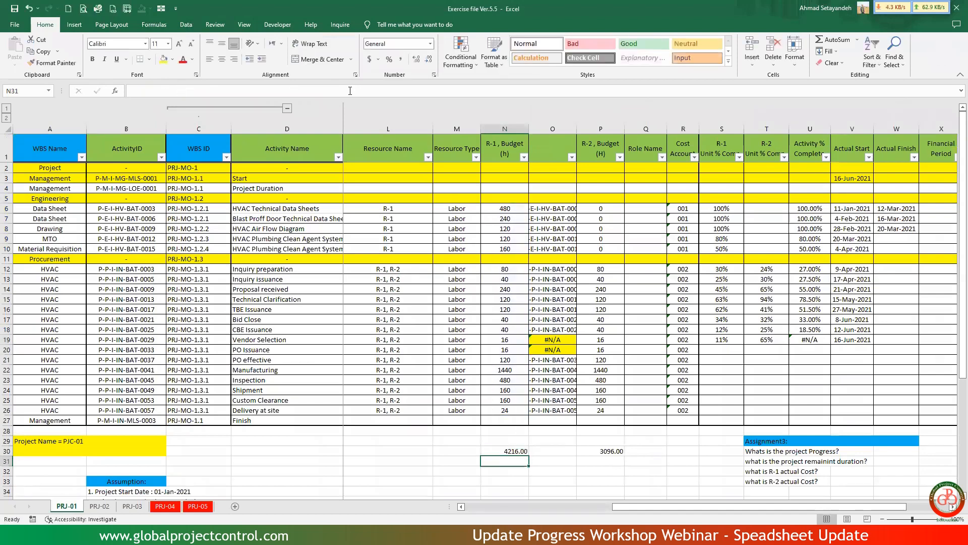
{"action": "key", "text": "alt+Tab"}
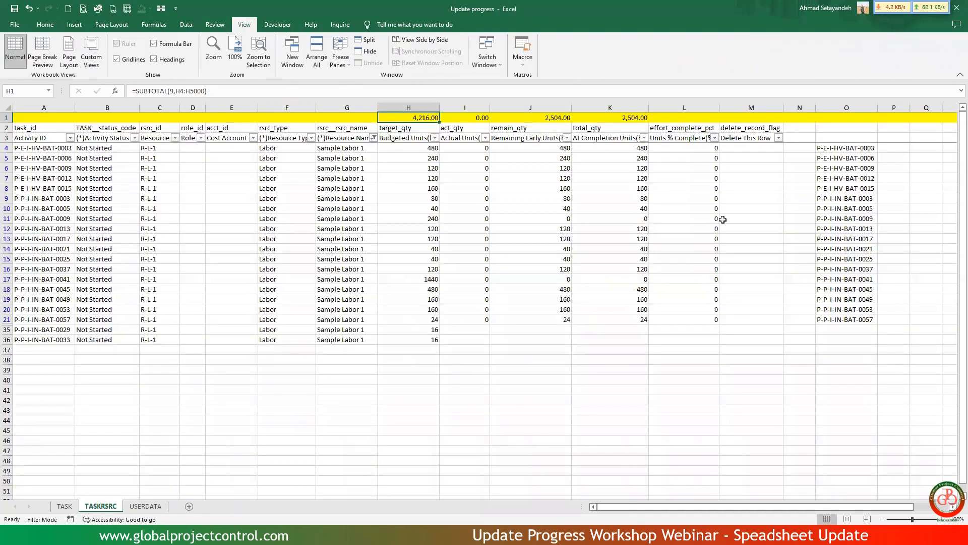
Enter =VLOOKUP(A4,'[Exercise file Ver.5.5.xlsx]PRJ-01'!$B:$S,18,) in N4 of TASKRSRC to fetch the R-1 unit percent complete.
{"action": "left_click", "coordinate": [805, 149]}
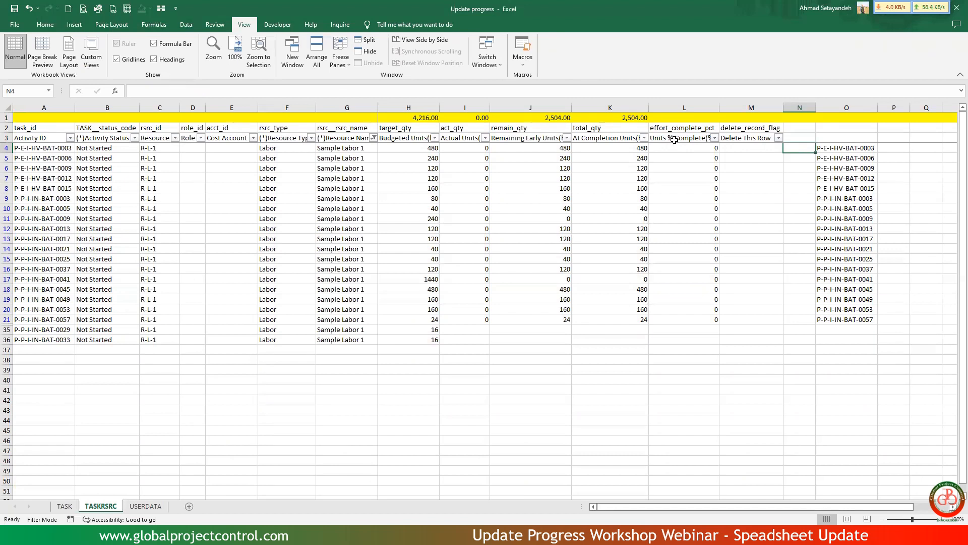
{"action": "type", "text": "=vl"}
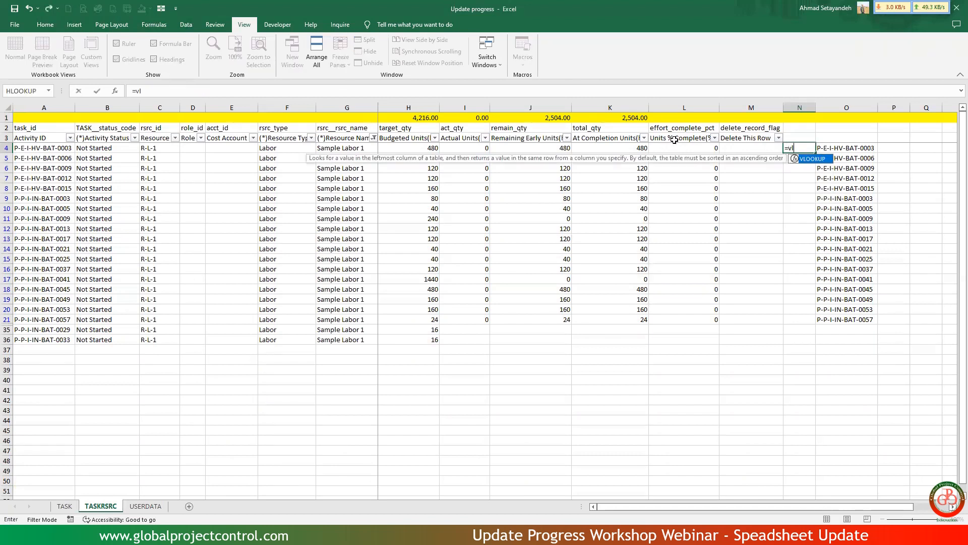
{"action": "type", "text": "o"}
{"action": "double_click", "coordinate": [812, 159]}
{"action": "left_click", "coordinate": [53, 148]}
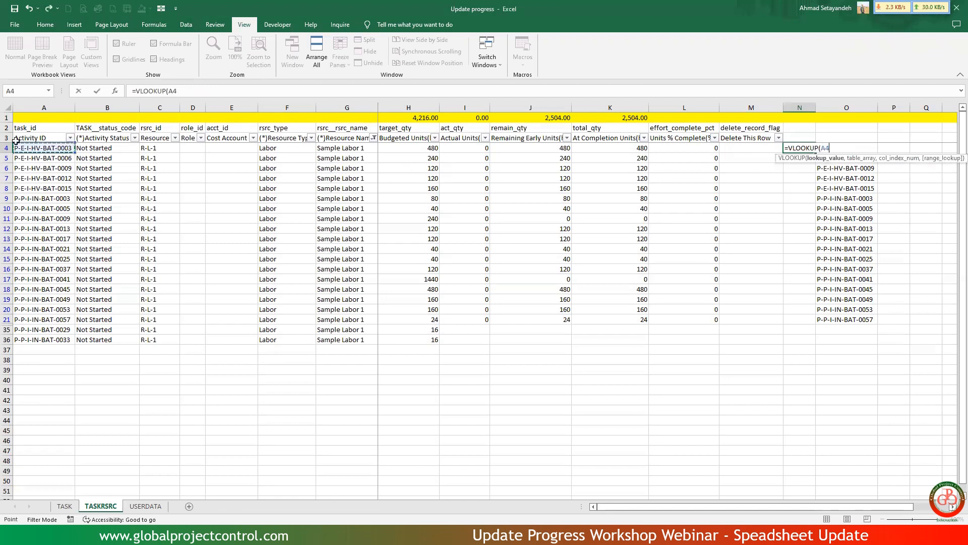
{"action": "type", "text": ","}
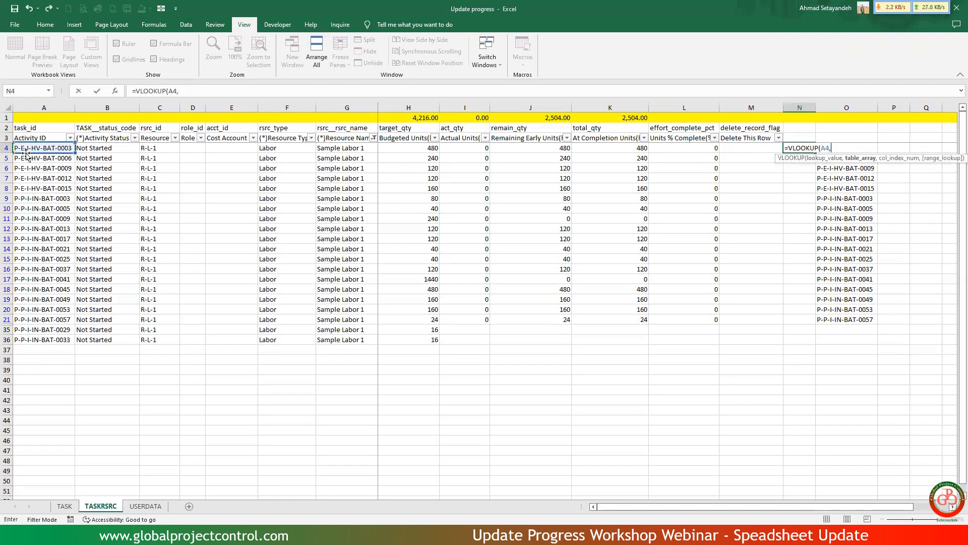
{"action": "key", "text": "alt+Tab"}
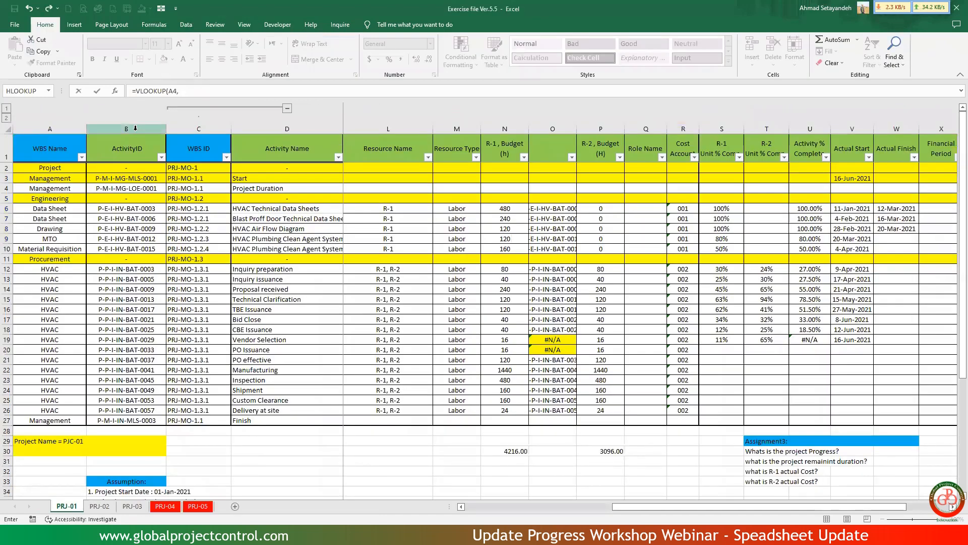
{"action": "left_click", "coordinate": [130, 129]}
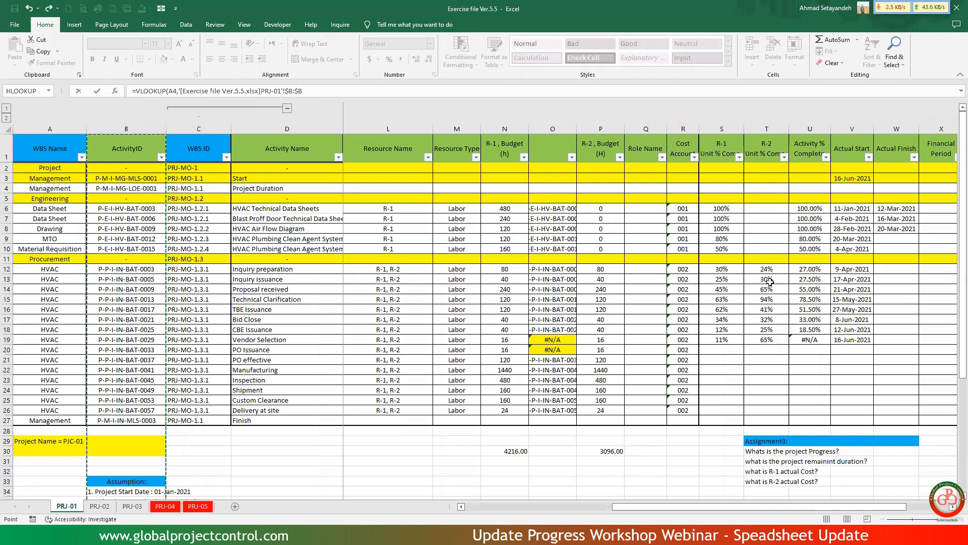
{"action": "left_click", "coordinate": [722, 128]}
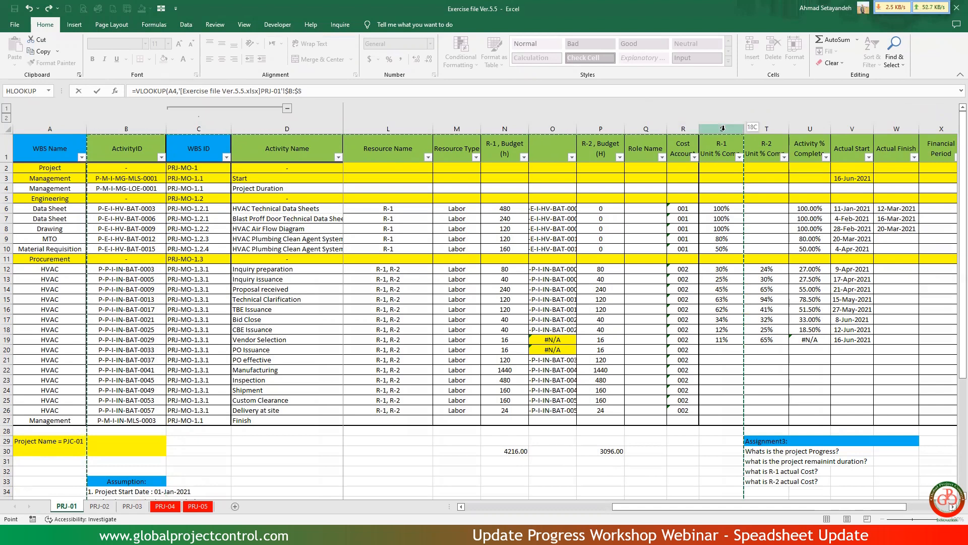
{"action": "type", "text": ","}
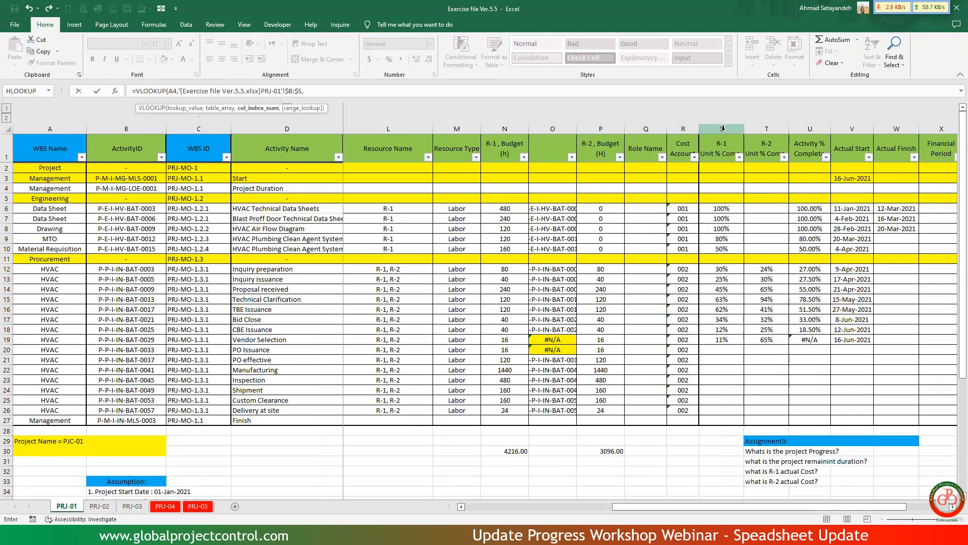
{"action": "type", "text": "18,"}
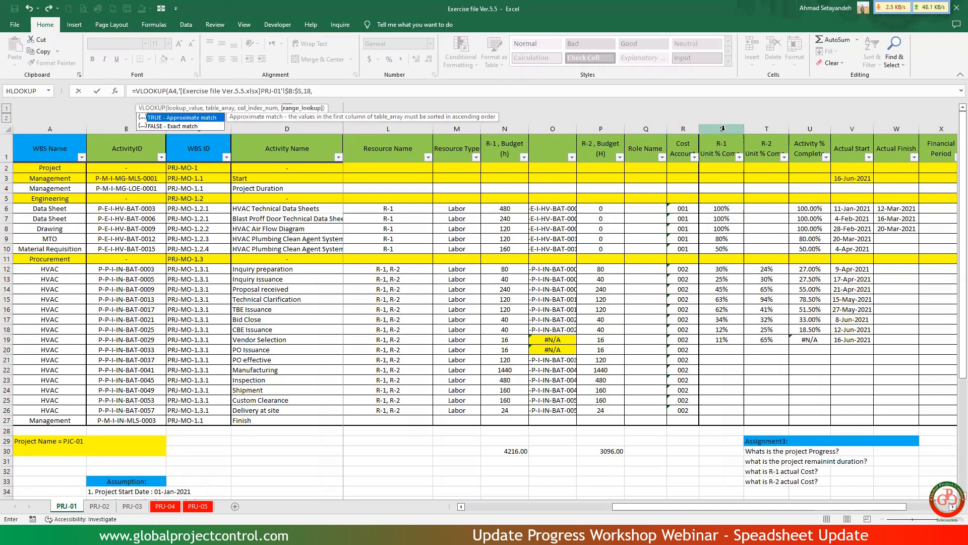
{"action": "key", "text": "Return"}
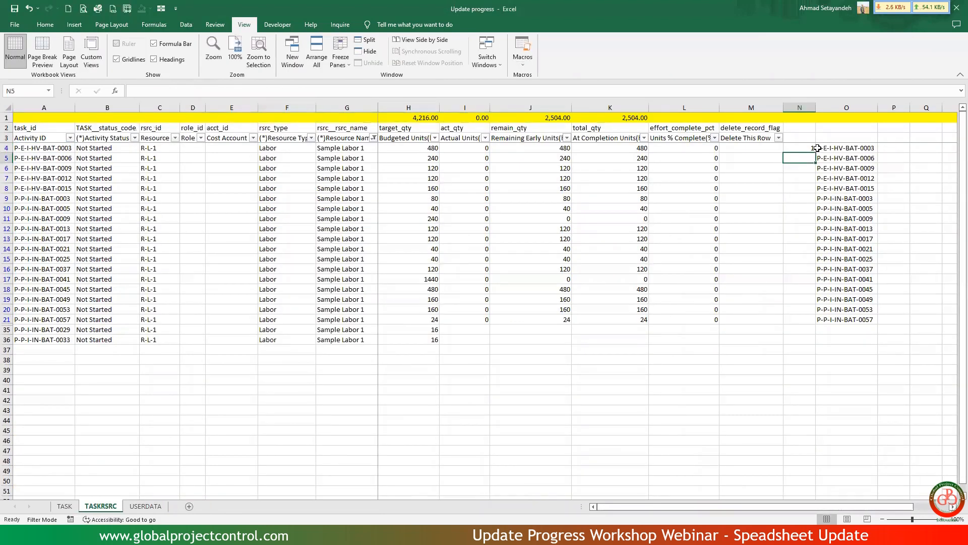
Format the unit percent complete in N4 as a percentage with two decimal places.
{"action": "left_click", "coordinate": [805, 146]}
{"action": "left_click", "coordinate": [45, 25]}
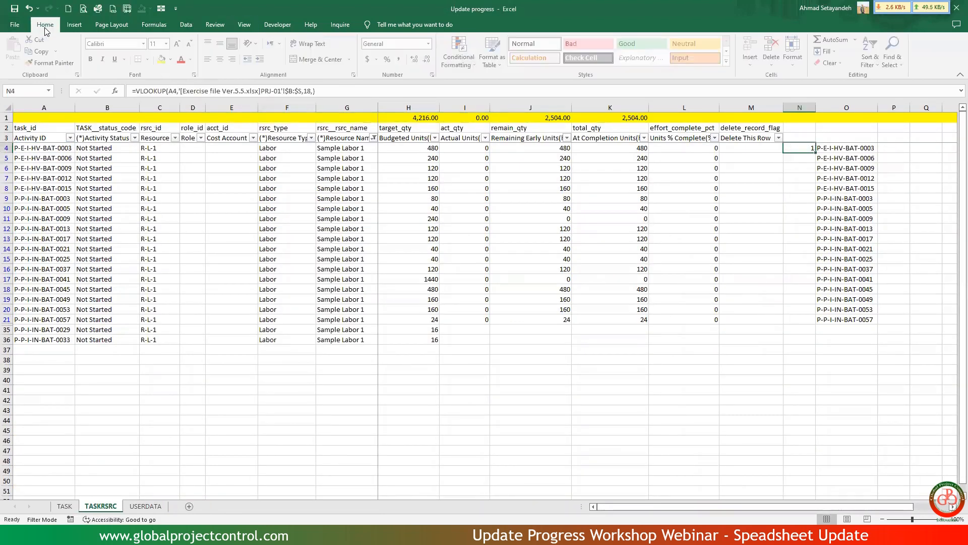
{"action": "left_click", "coordinate": [389, 59]}
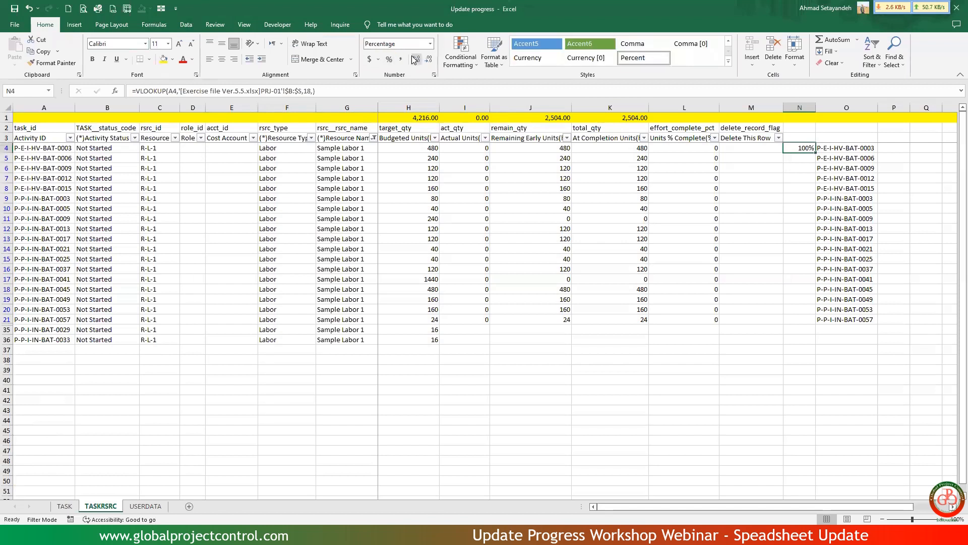
{"action": "left_click", "coordinate": [415, 59]}
{"action": "left_click", "coordinate": [414, 59]}
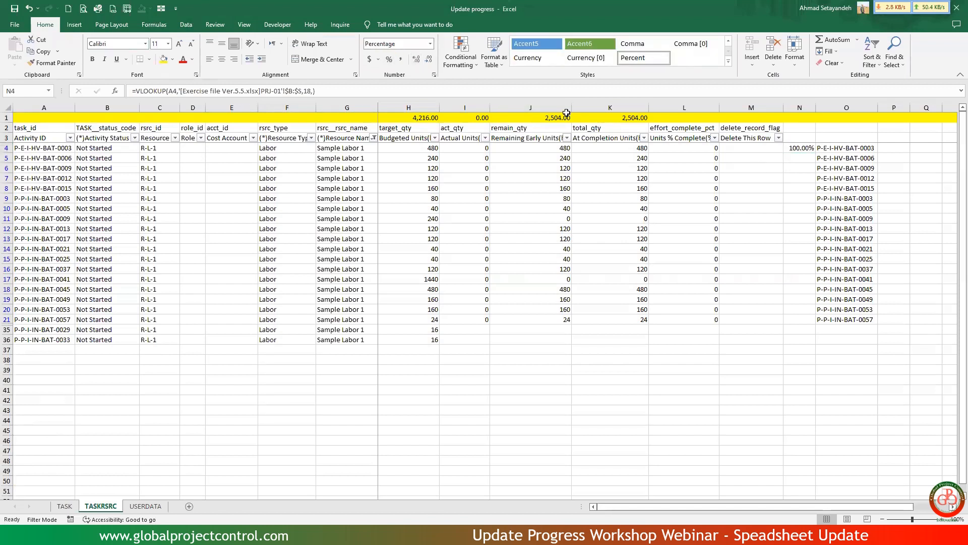
Copy the N4 percent complete lookup formula down the visible cells of column N through N36.
{"action": "key", "text": "ctrl+c"}
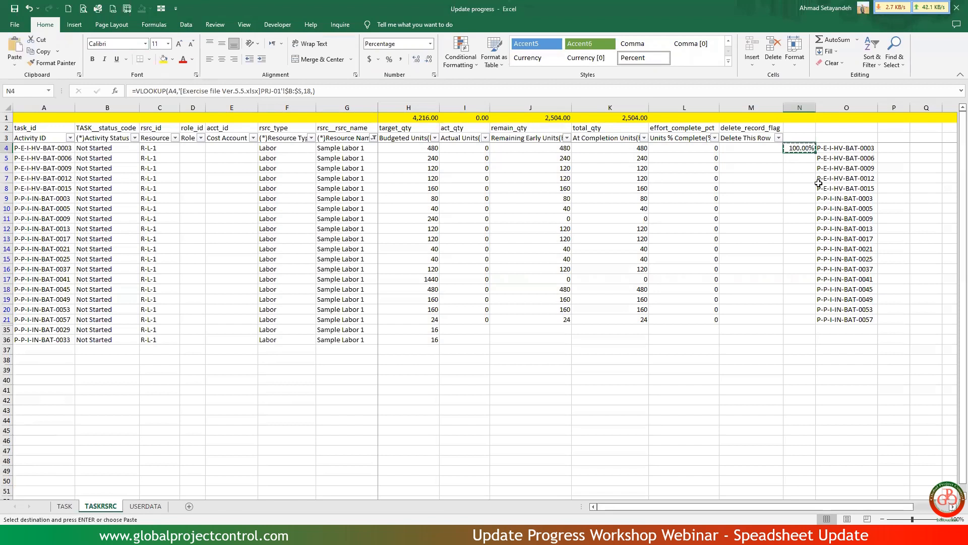
{"action": "left_click", "coordinate": [800, 338], "text": "shift"}
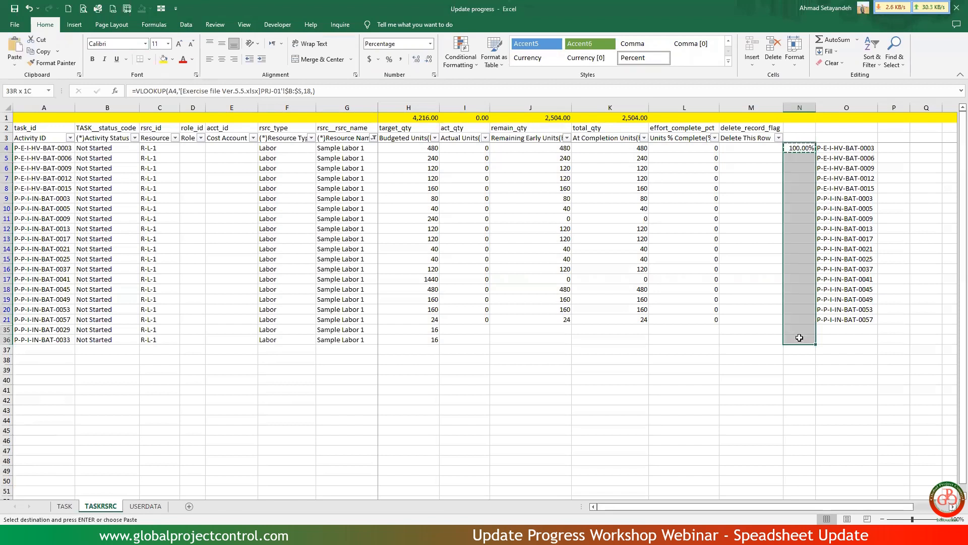
{"action": "left_click", "coordinate": [162, 9]}
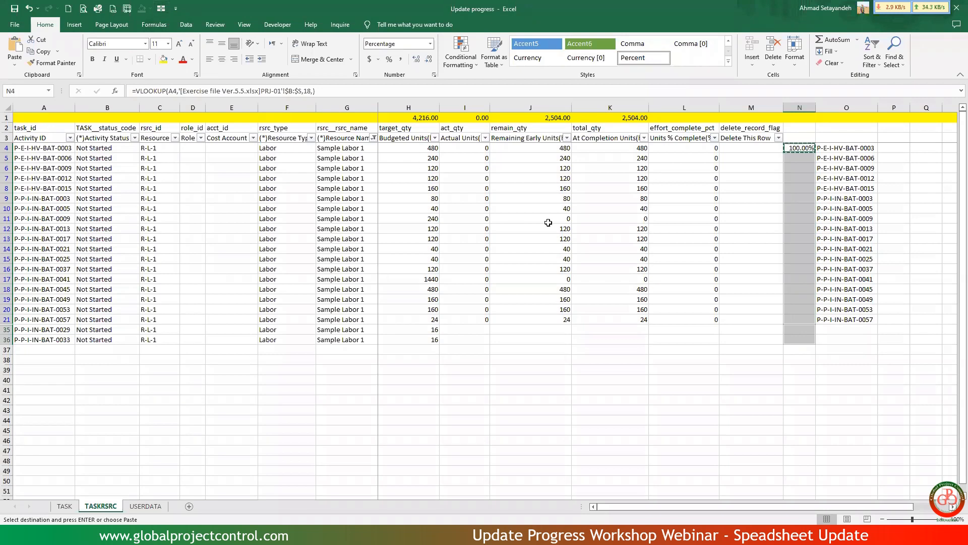
{"action": "right_click", "coordinate": [792, 206]}
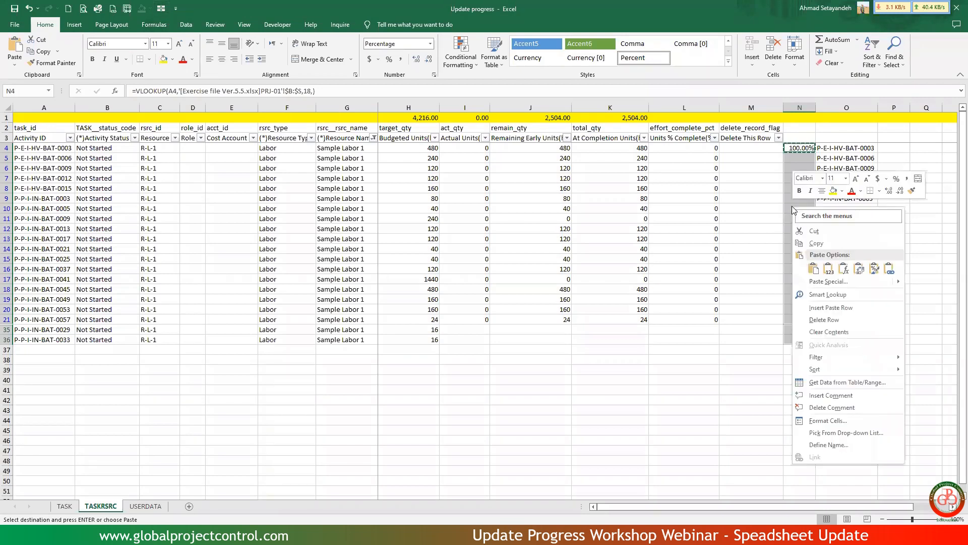
{"action": "left_click", "coordinate": [816, 273]}
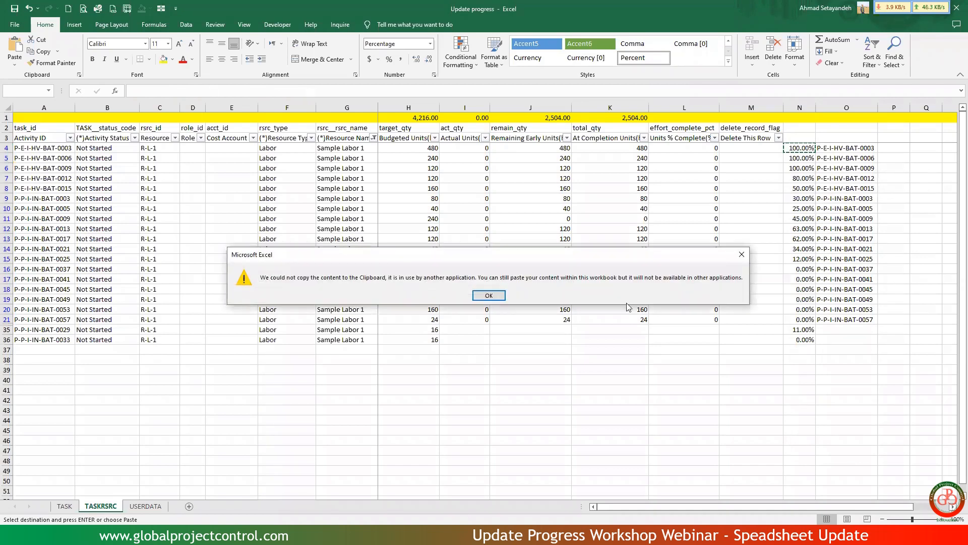
{"action": "left_click", "coordinate": [489, 295]}
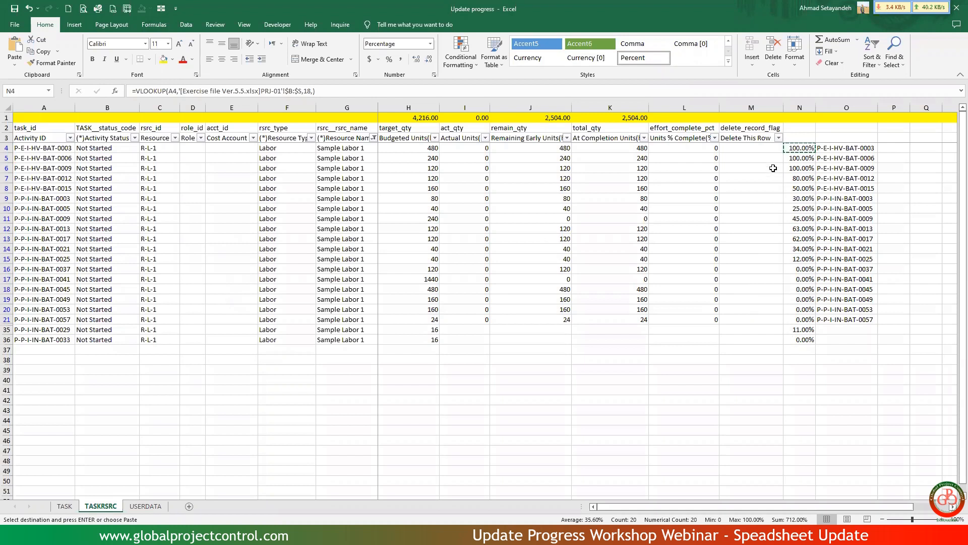
Enter =N4*100 in L4 to convert the fetched percentage into Units % Complete.
{"action": "left_click", "coordinate": [691, 146]}
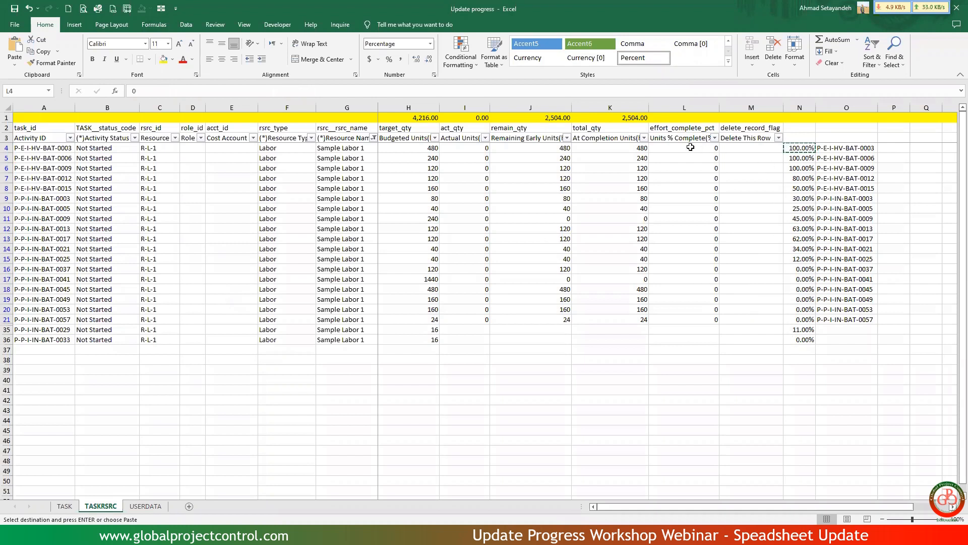
{"action": "type", "text": "="}
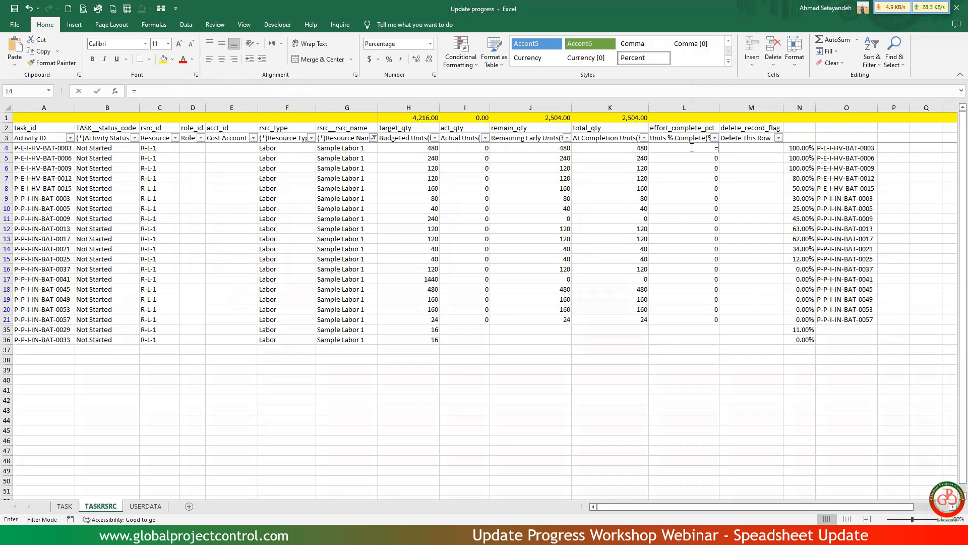
{"action": "key", "text": "Right"}
{"action": "key", "text": "Right"}
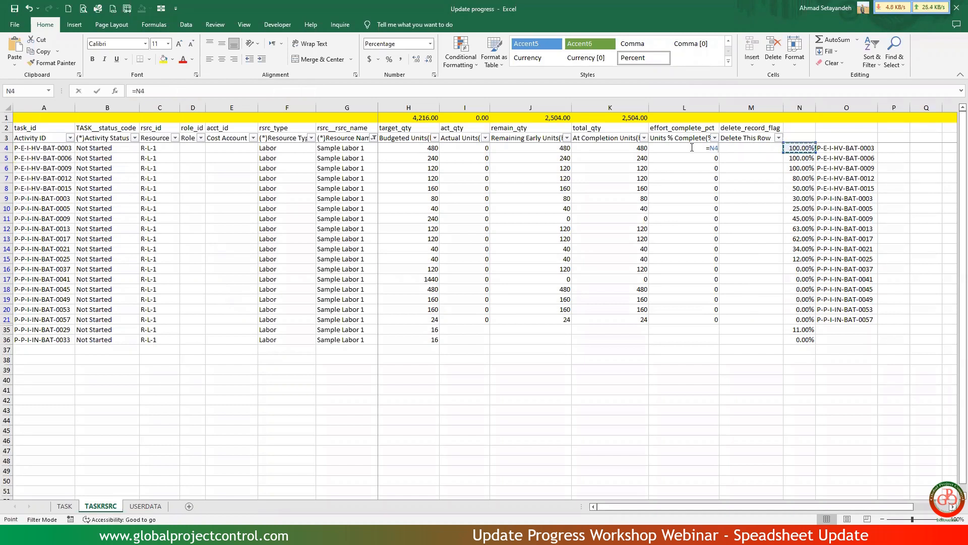
{"action": "type", "text": "*100"}
{"action": "key", "text": "Return"}
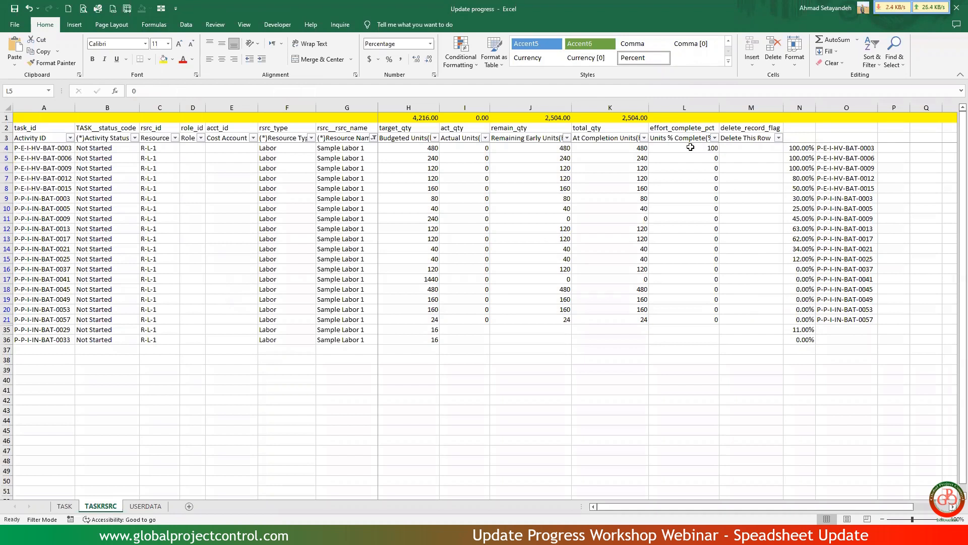
Copy the L4 formula down the visible Units % Complete cells through L36.
{"action": "left_click", "coordinate": [690, 146]}
{"action": "key", "text": "ctrl+c"}
{"action": "left_click_drag", "start_coordinate": [693, 151], "coordinate": [689, 338]}
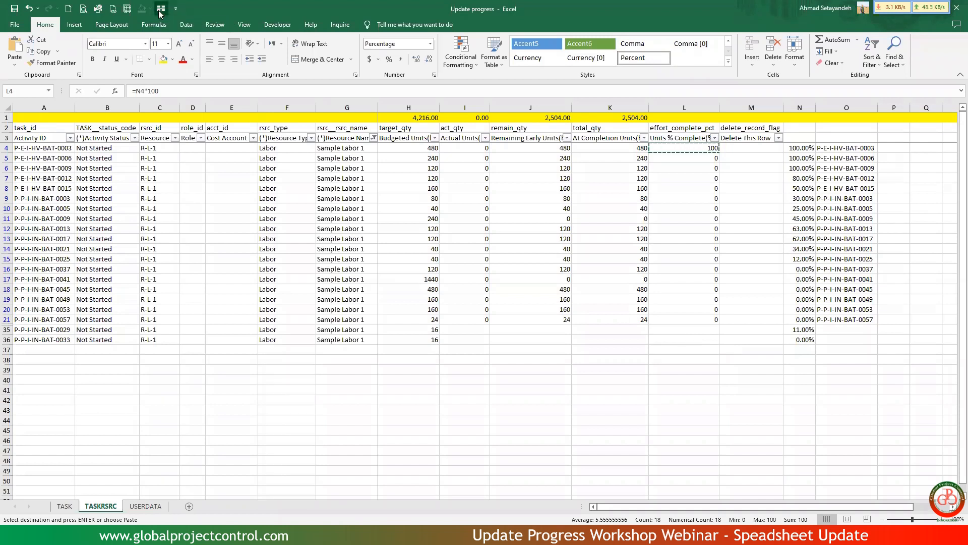
{"action": "right_click", "coordinate": [693, 229]}
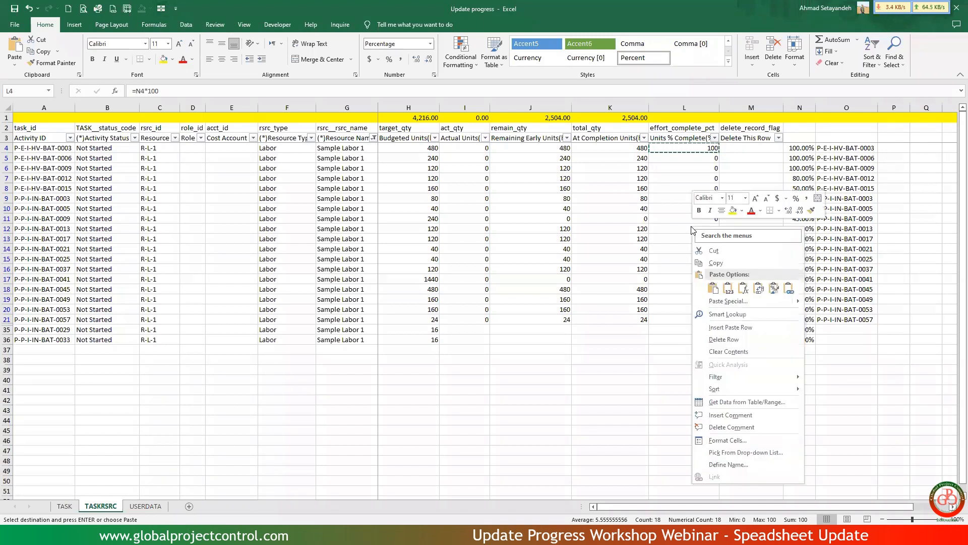
{"action": "left_click", "coordinate": [712, 288]}
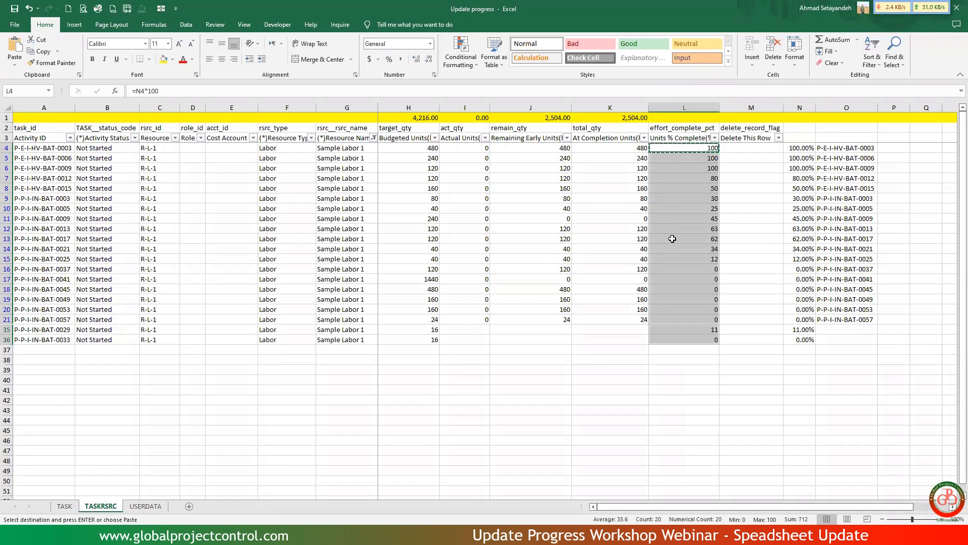
{"action": "left_click", "coordinate": [681, 258]}
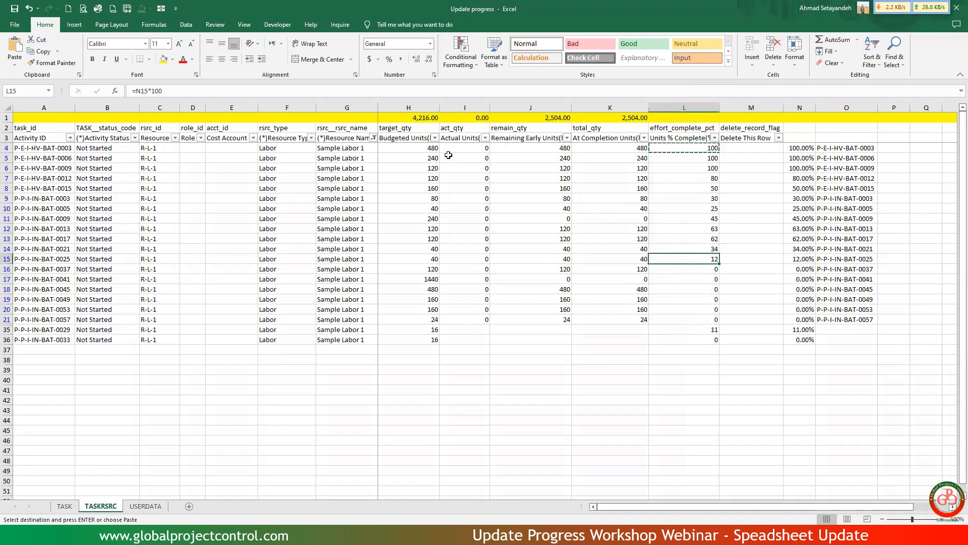
Enter =H4*N4 in I4 to calculate Actual Units from the budgeted units and percent complete.
{"action": "left_click", "coordinate": [474, 149]}
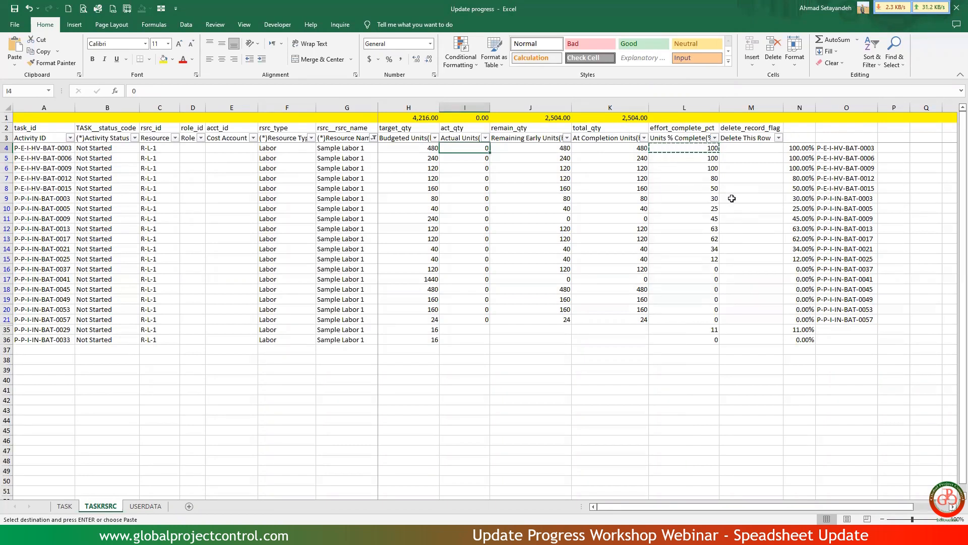
{"action": "type", "text": "="}
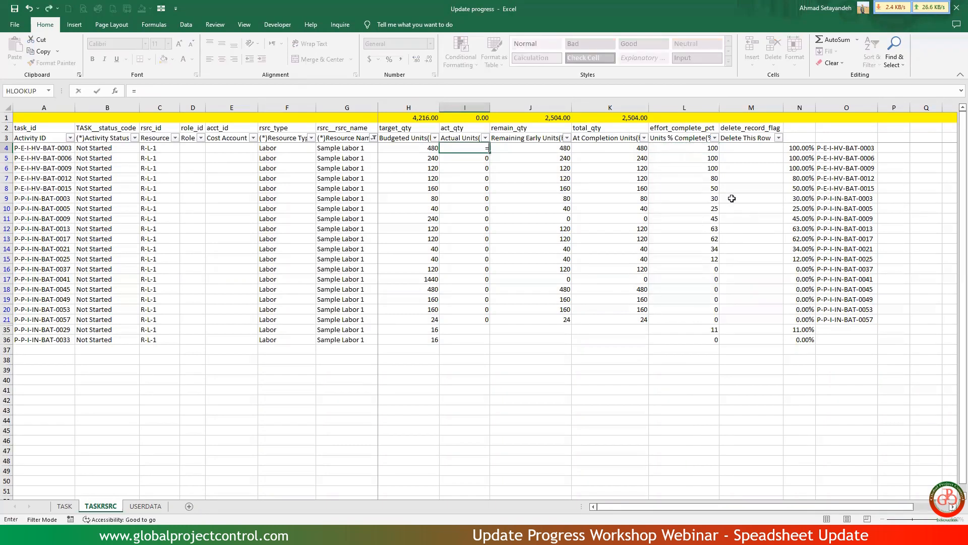
{"action": "key", "text": "Left"}
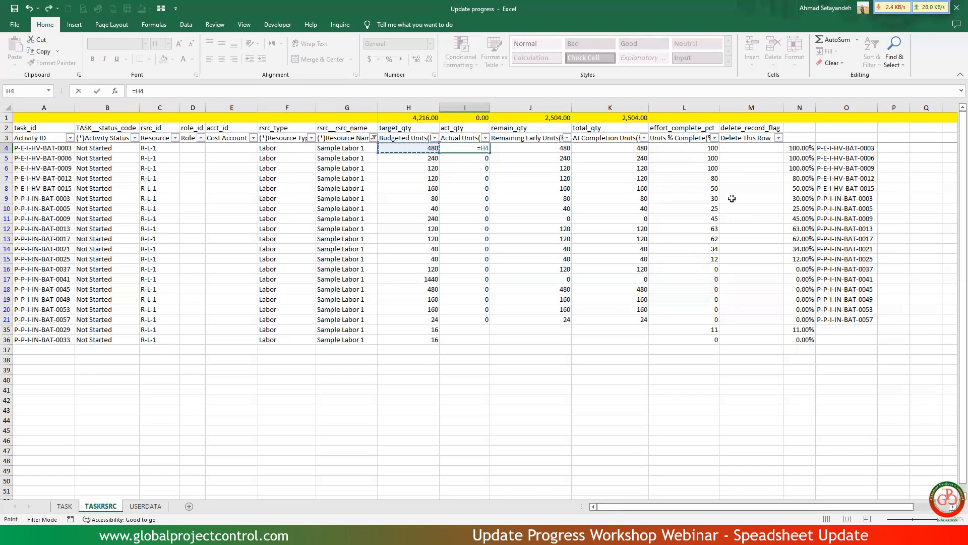
{"action": "type", "text": "*"}
{"action": "key", "text": "Right"}
{"action": "key", "text": "Right"}
{"action": "key", "text": "Right"}
{"action": "key", "text": "Right"}
{"action": "key", "text": "Right"}
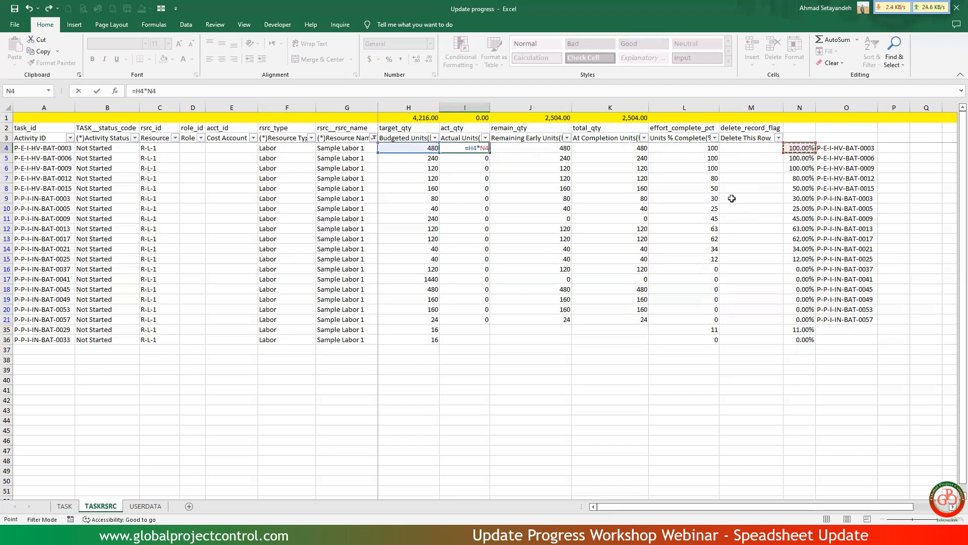
{"action": "key", "text": "Return"}
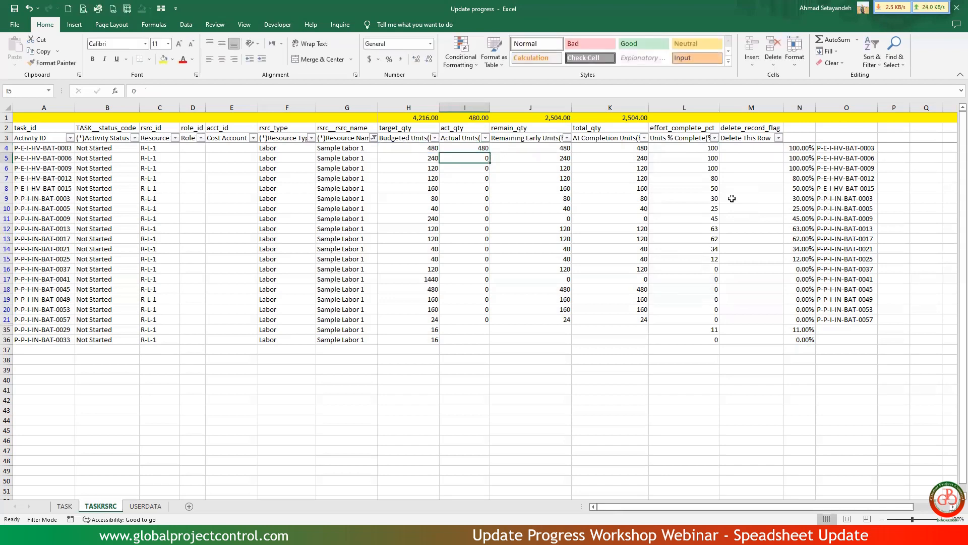
Enter =H4-I4 in J4 to calculate Remaining Early Units.
{"action": "key", "text": "Up"}
{"action": "key", "text": "Right"}
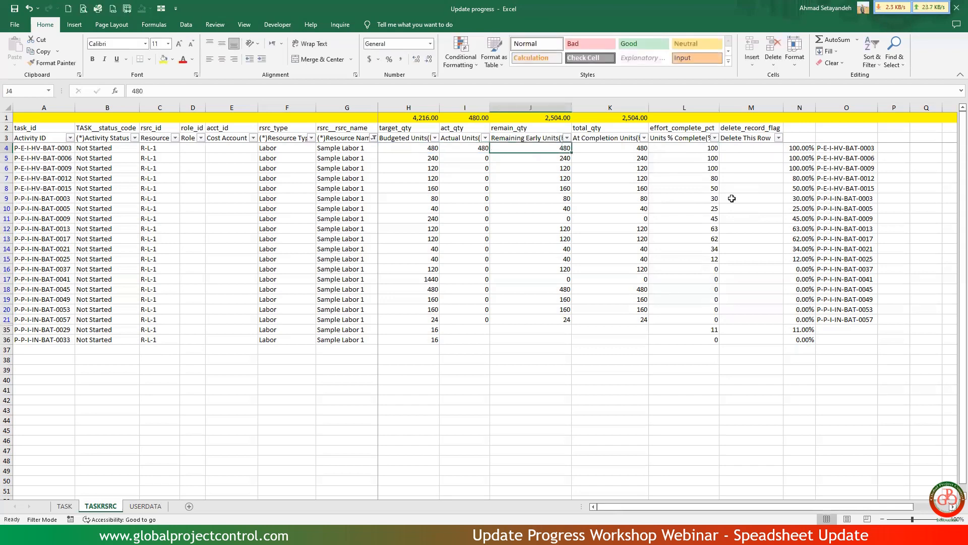
{"action": "type", "text": "="}
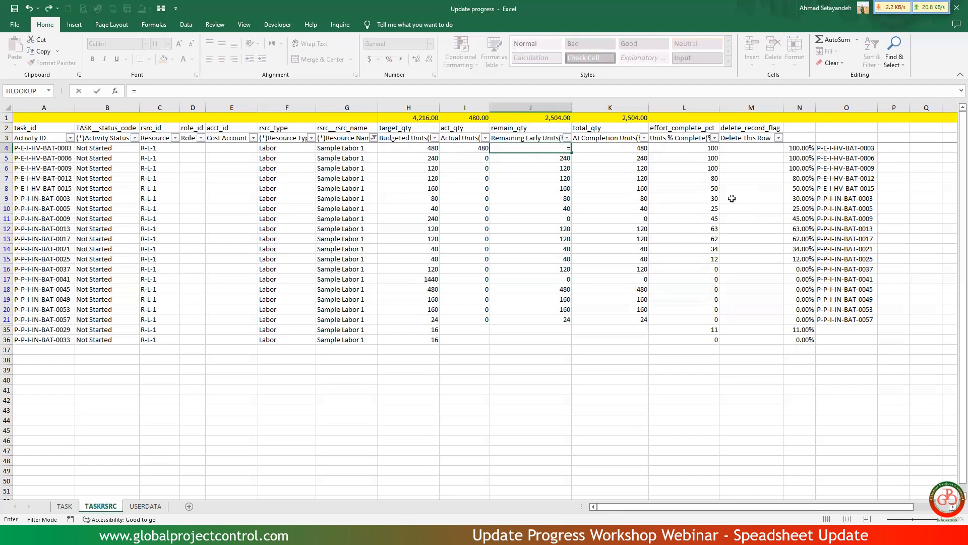
{"action": "key", "text": "Left"}
{"action": "key", "text": "Left"}
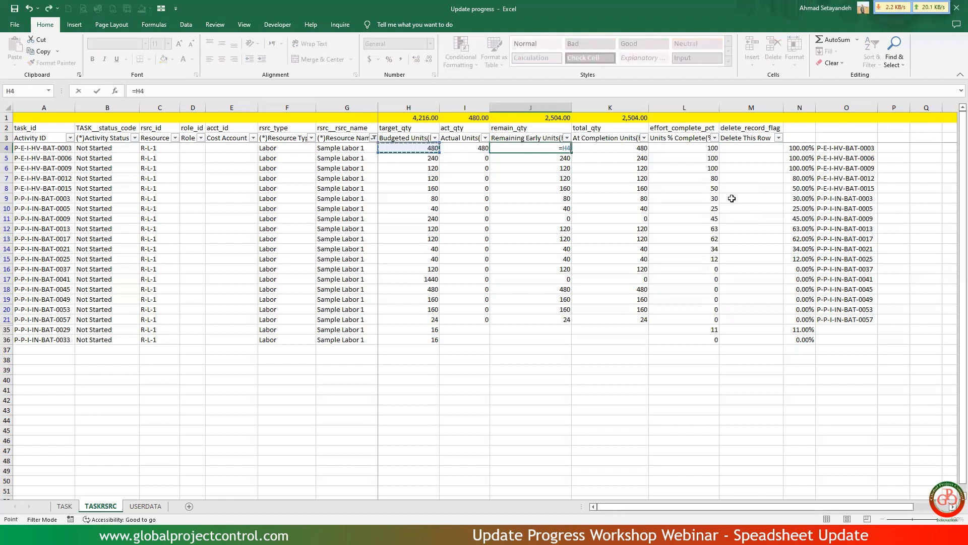
{"action": "type", "text": "-"}
{"action": "key", "text": "Left"}
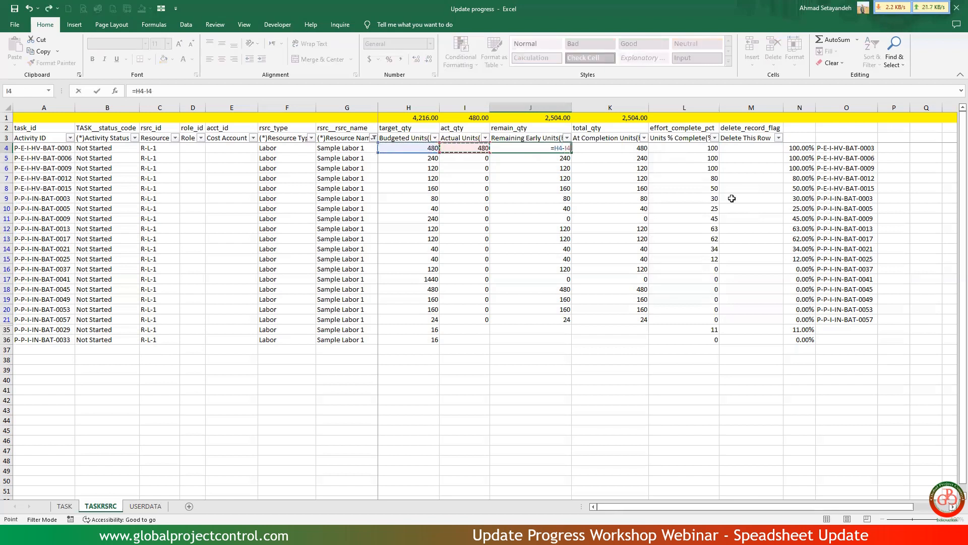
{"action": "key", "text": "Return"}
Enter =H4 in K4 so that At Completion Units equals the budgeted units.
{"action": "key", "text": "Up"}
{"action": "key", "text": "Right"}
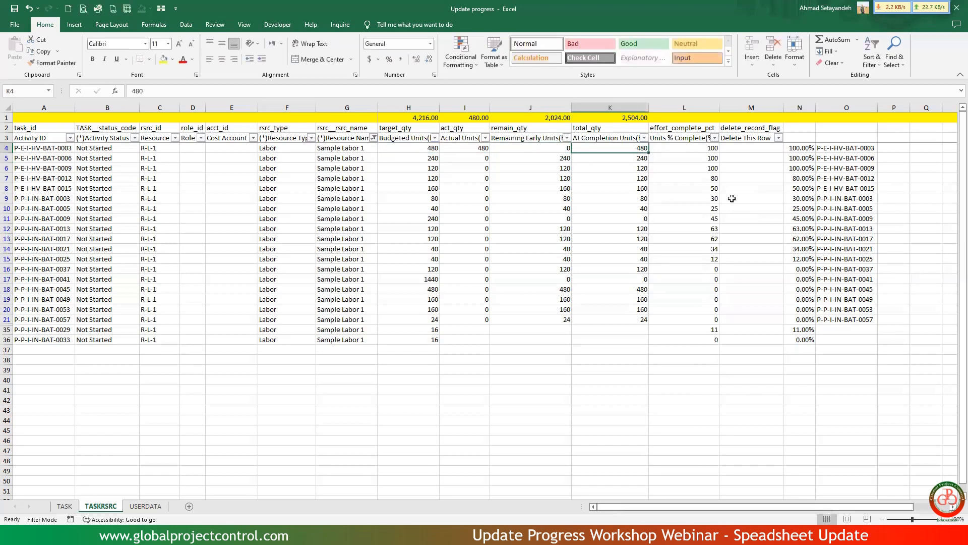
{"action": "type", "text": "="}
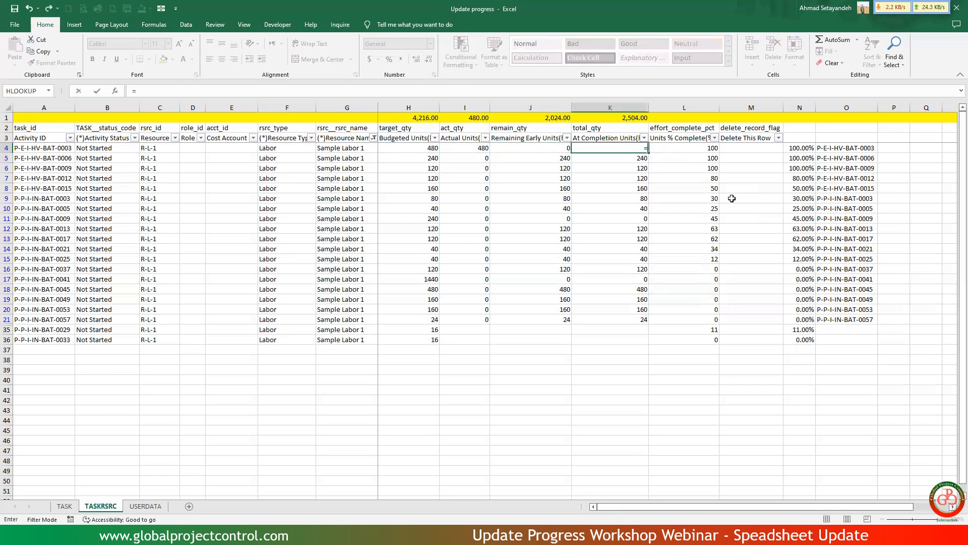
{"action": "key", "text": "Left"}
{"action": "key", "text": "Left"}
{"action": "key", "text": "Left"}
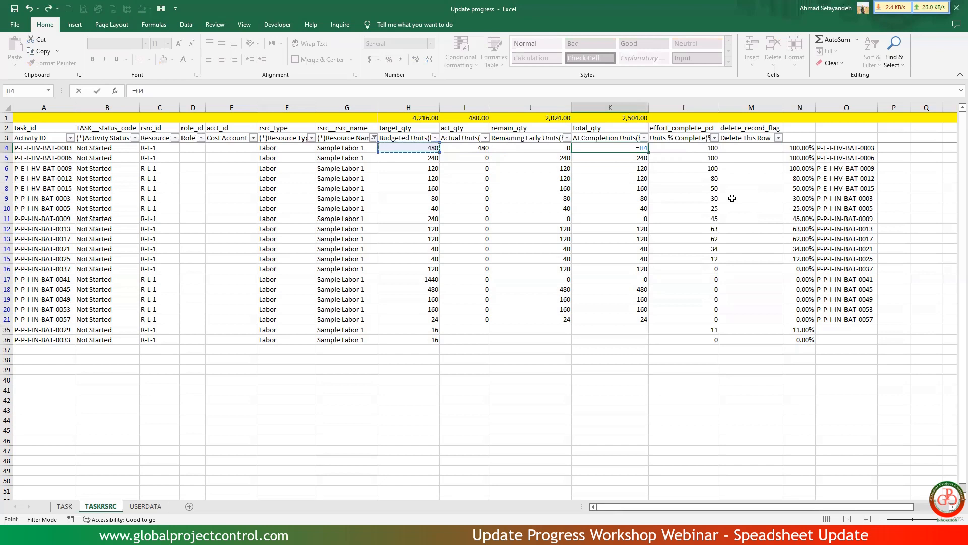
{"action": "key", "text": "Return"}
Copy the I4:K4 actual, remaining and at completion unit formulas down the visible rows through row 36.
{"action": "key", "text": "Up"}
{"action": "key", "text": "shift+Left"}
{"action": "key", "text": "shift+Left"}
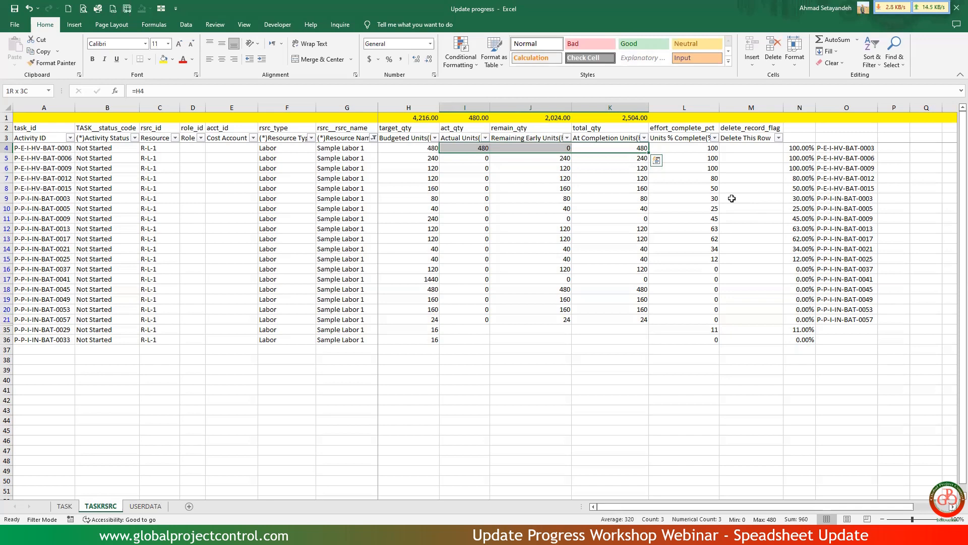
{"action": "key", "text": "ctrl+c"}
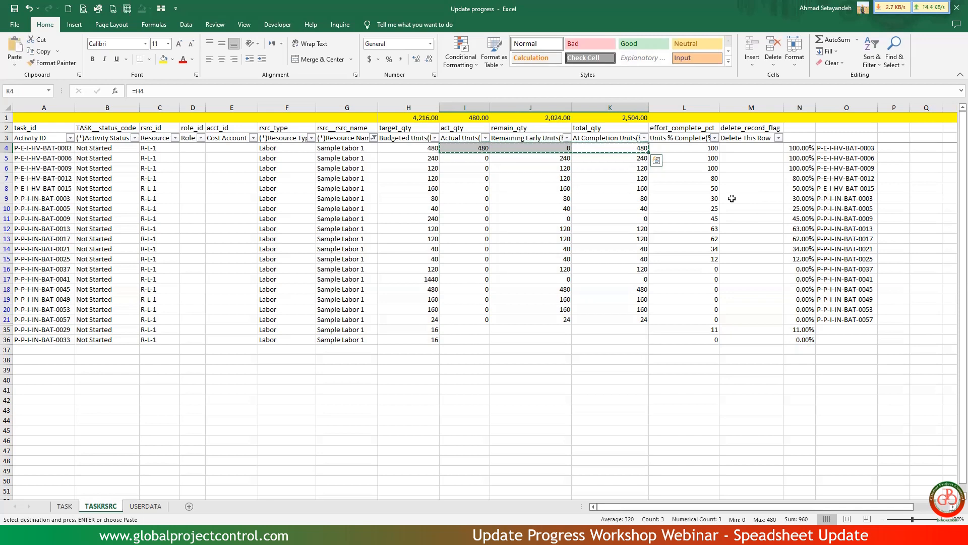
{"action": "key", "text": "shift+Down"}
{"action": "key", "text": "shift+Down"}
{"action": "key", "text": "shift+Down"}
{"action": "key", "text": "shift+Down"}
{"action": "key", "text": "shift+Down"}
{"action": "key", "text": "shift+Down"}
{"action": "key", "text": "shift+Down"}
{"action": "key", "text": "shift+Down"}
{"action": "key", "text": "shift+Down"}
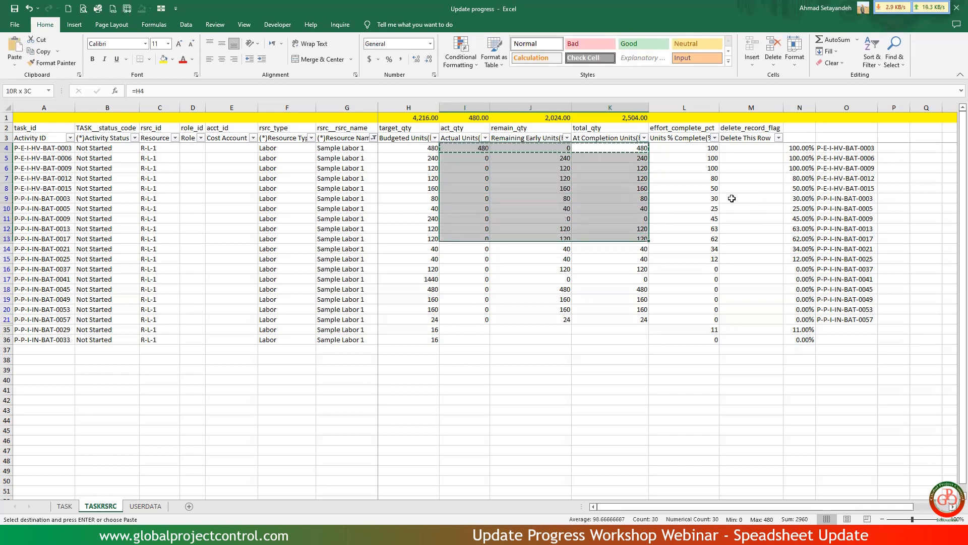
{"action": "key", "text": "shift+Down"}
{"action": "key", "text": "shift+Down"}
{"action": "key", "text": "shift+Down"}
{"action": "key", "text": "shift+Down"}
{"action": "key", "text": "shift+Down"}
{"action": "key", "text": "shift+Down"}
{"action": "key", "text": "shift+Down"}
{"action": "key", "text": "shift+Down"}
{"action": "key", "text": "shift+Down"}
{"action": "key", "text": "shift+Down"}
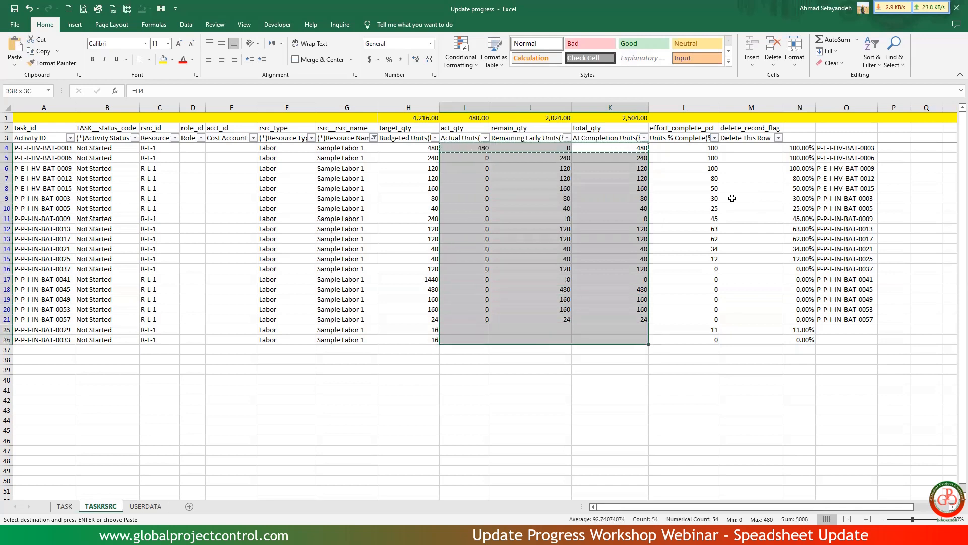
{"action": "key", "text": "ctrl+v"}
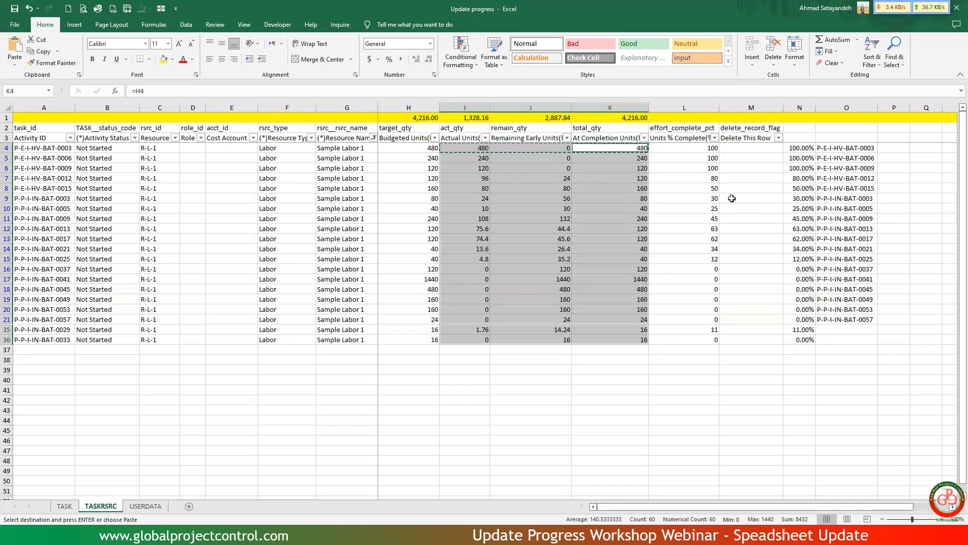
{"action": "left_click", "coordinate": [759, 230]}
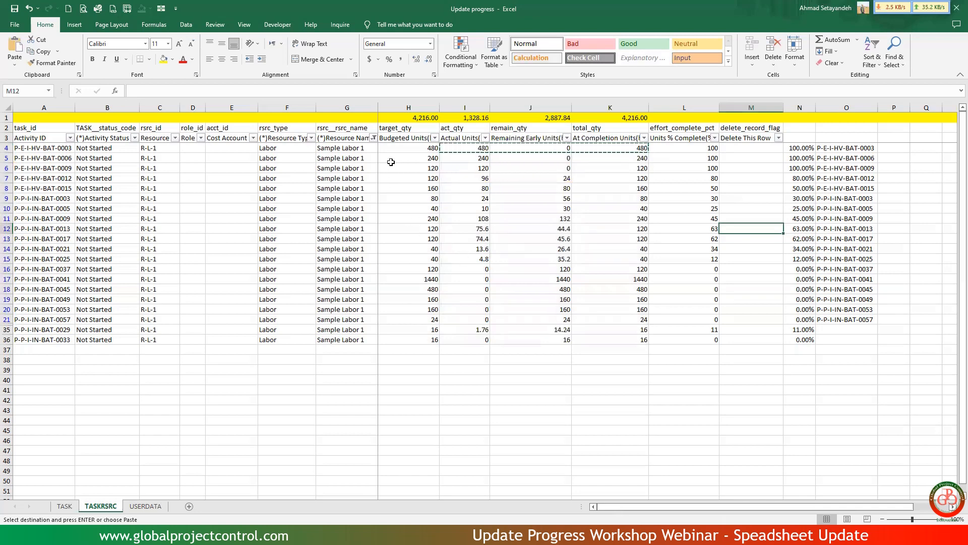
Change the Resource Name filter on the TASKRSRC sheet to show only Sample Labor 2.
{"action": "left_click", "coordinate": [374, 139]}
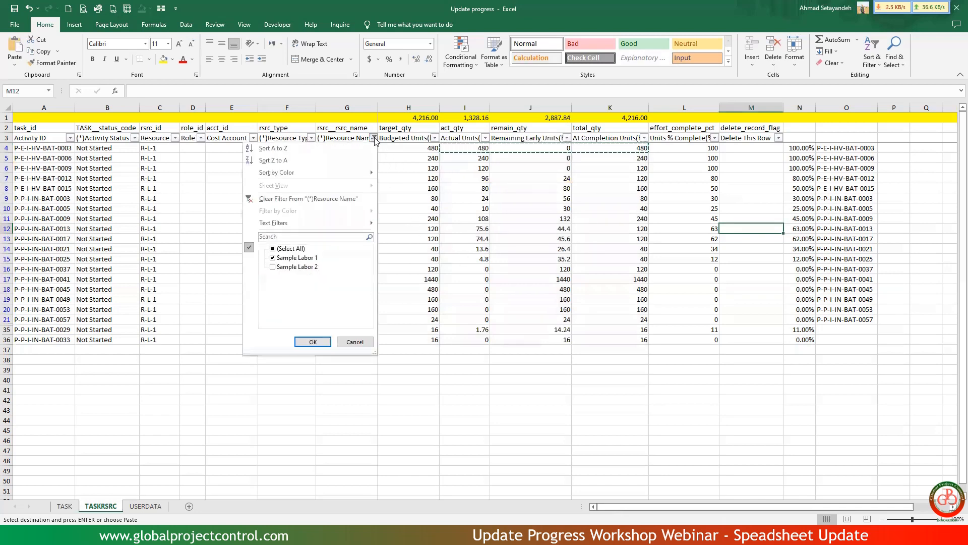
{"action": "left_click", "coordinate": [297, 258]}
{"action": "left_click", "coordinate": [296, 258]}
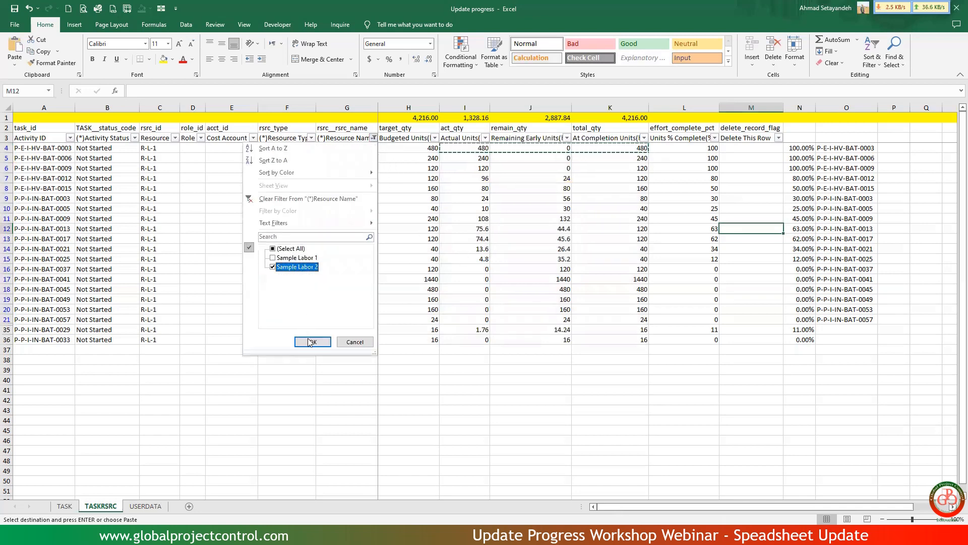
{"action": "left_click", "coordinate": [313, 341]}
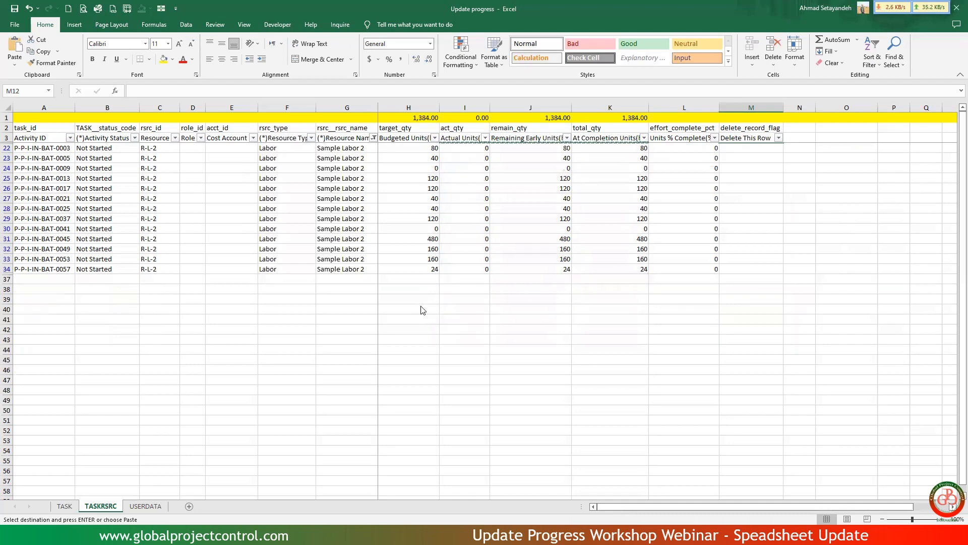
Check the R-2 budget hours total in the exercise workbook's PRJ-01 sheet, and return to the Update progress workbook.
{"action": "key", "text": "ctrl+Tab"}
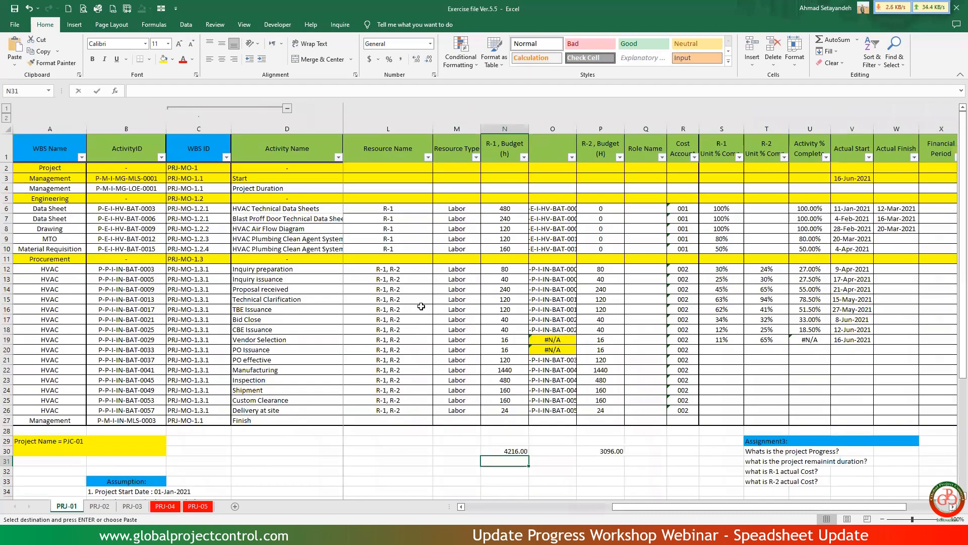
{"action": "left_click", "coordinate": [599, 450]}
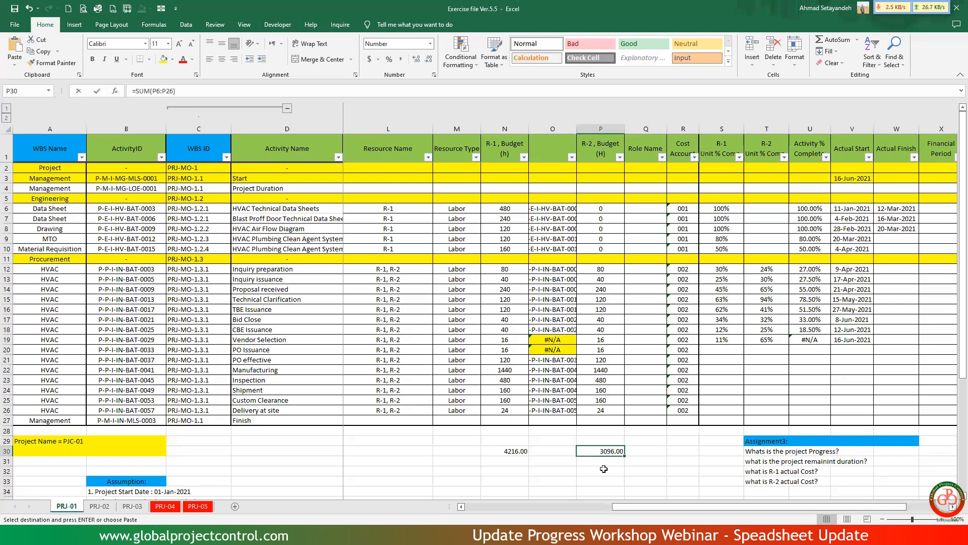
{"action": "key", "text": "alt+Tab"}
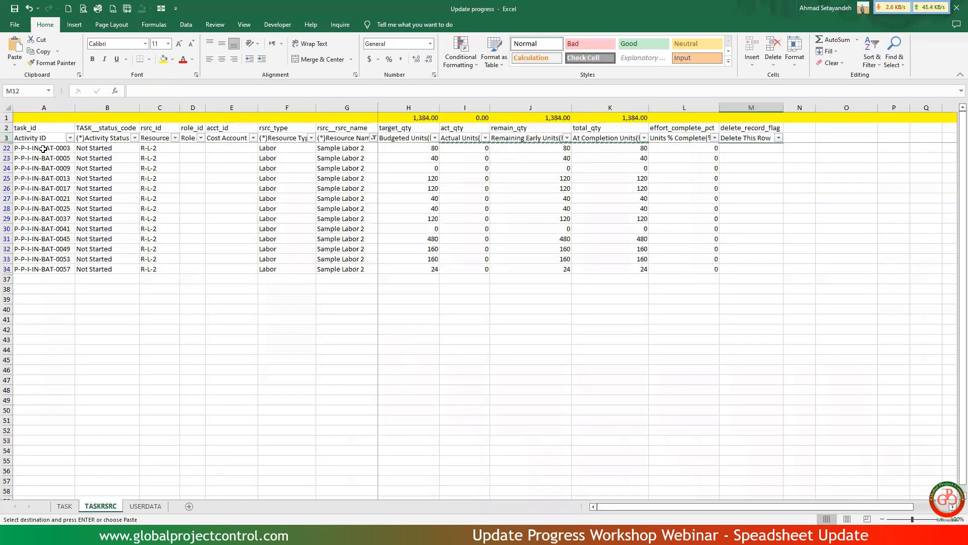
Copy the Sample Labor 2 activity IDs in A22:A34 into column P from P22 as values, and fit the column width.
{"action": "left_click_drag", "start_coordinate": [42, 149], "coordinate": [33, 266]}
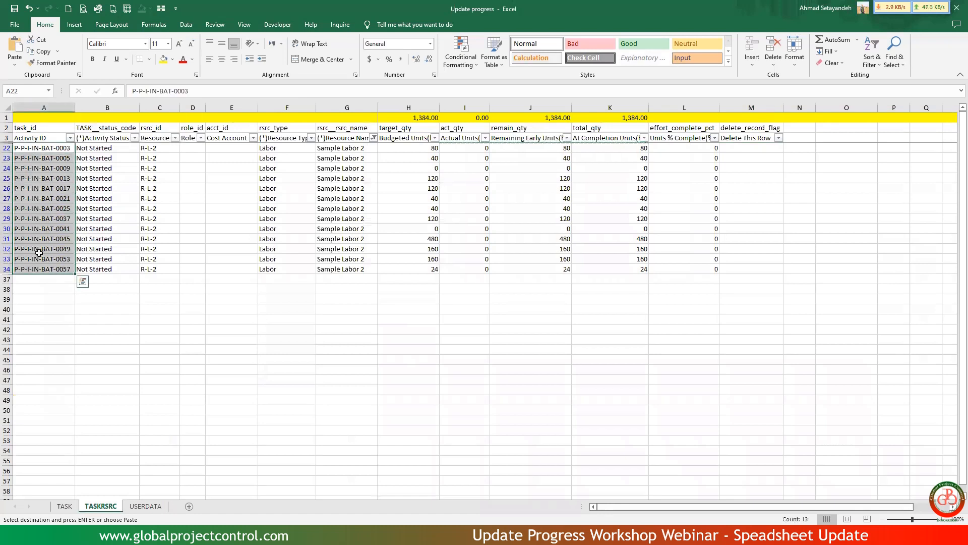
{"action": "left_click", "coordinate": [161, 8]}
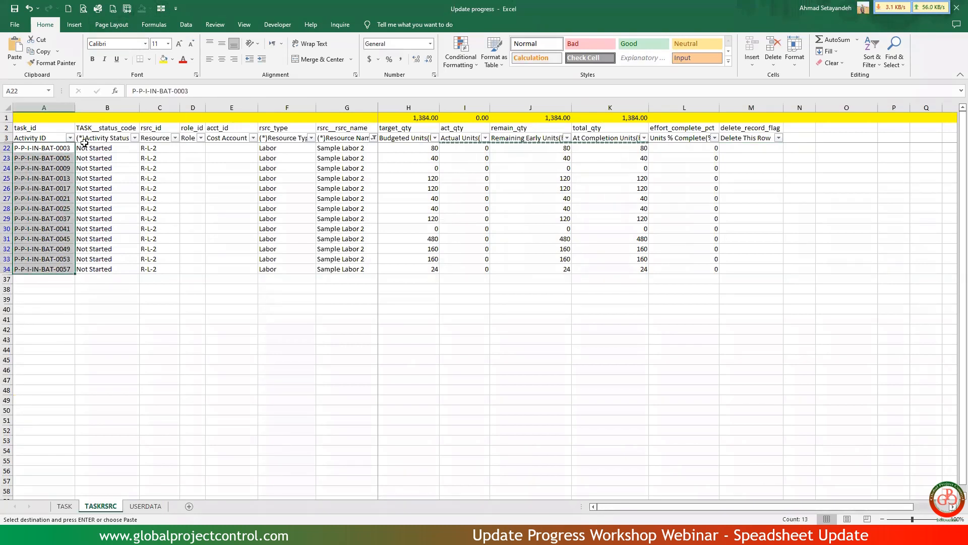
{"action": "right_click", "coordinate": [57, 171]}
{"action": "left_click", "coordinate": [81, 207]}
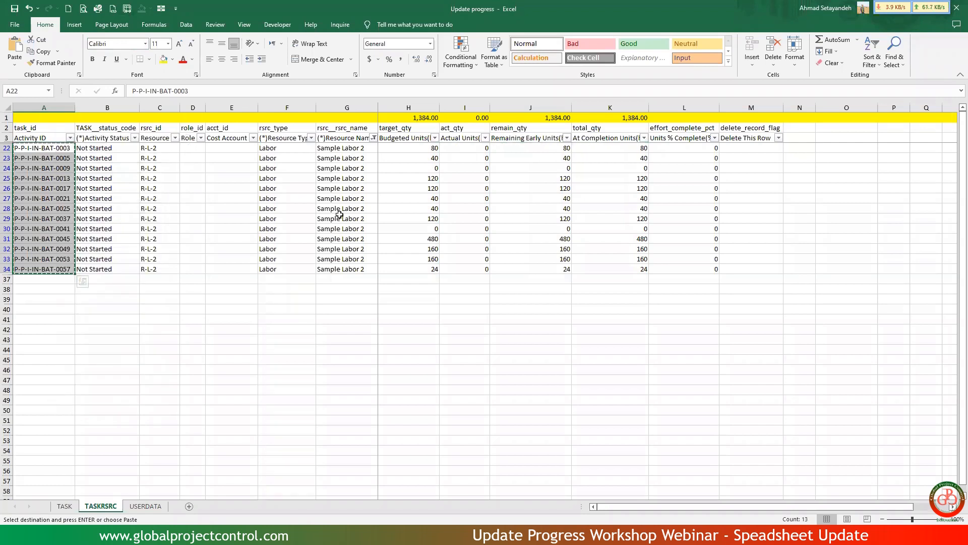
{"action": "left_click", "coordinate": [896, 149]}
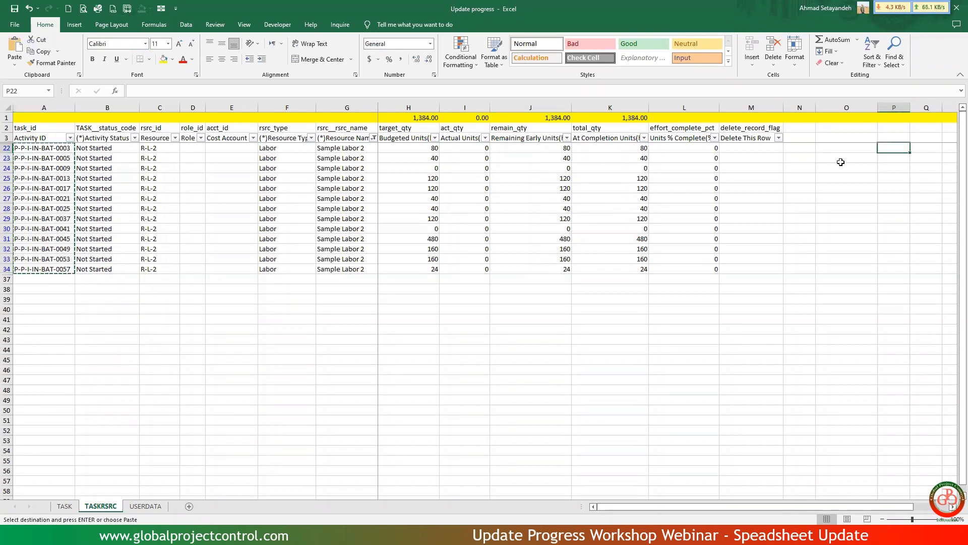
{"action": "right_click", "coordinate": [888, 148]}
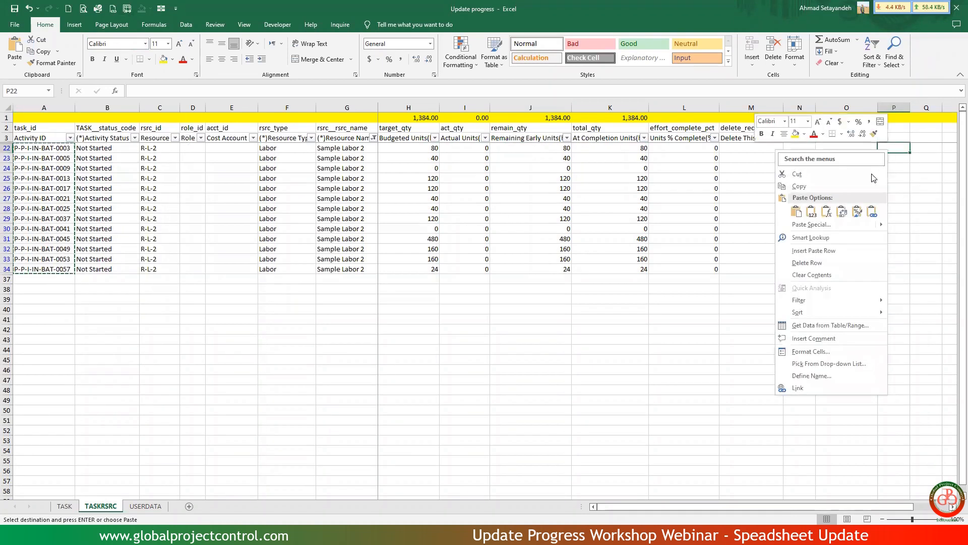
{"action": "left_click", "coordinate": [816, 211]}
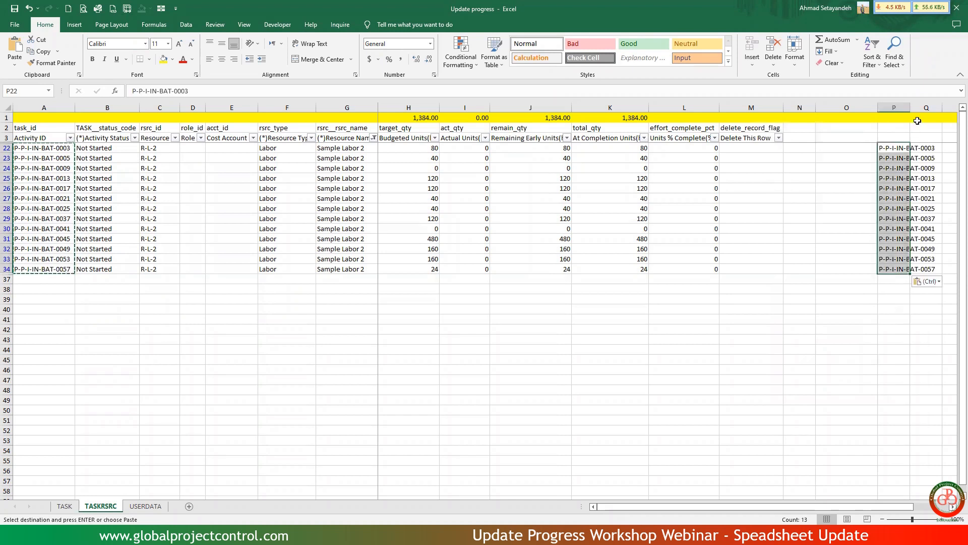
{"action": "double_click", "coordinate": [911, 107]}
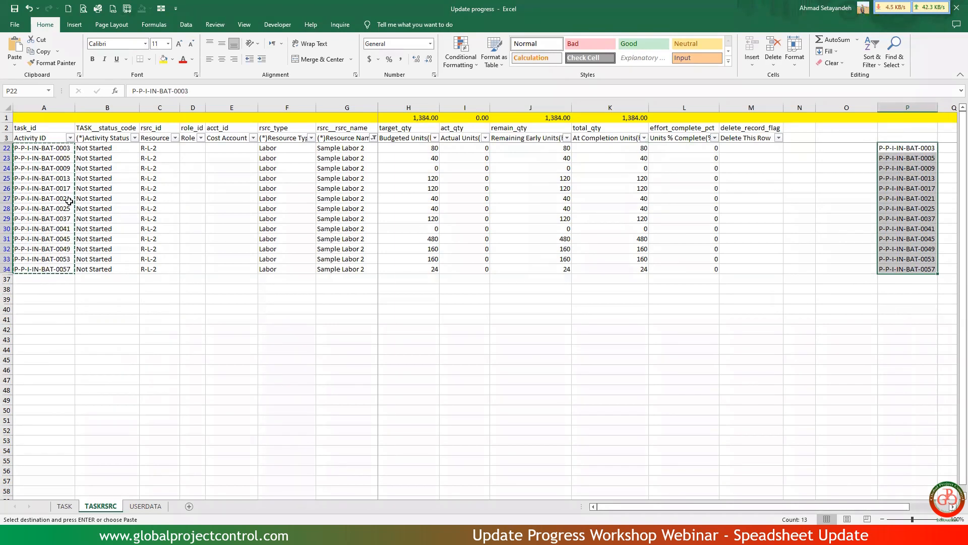
Insert a blank column before Role Name on the exercise workbook's PRJ-01 sheet.
{"action": "key", "text": "alt+Tab"}
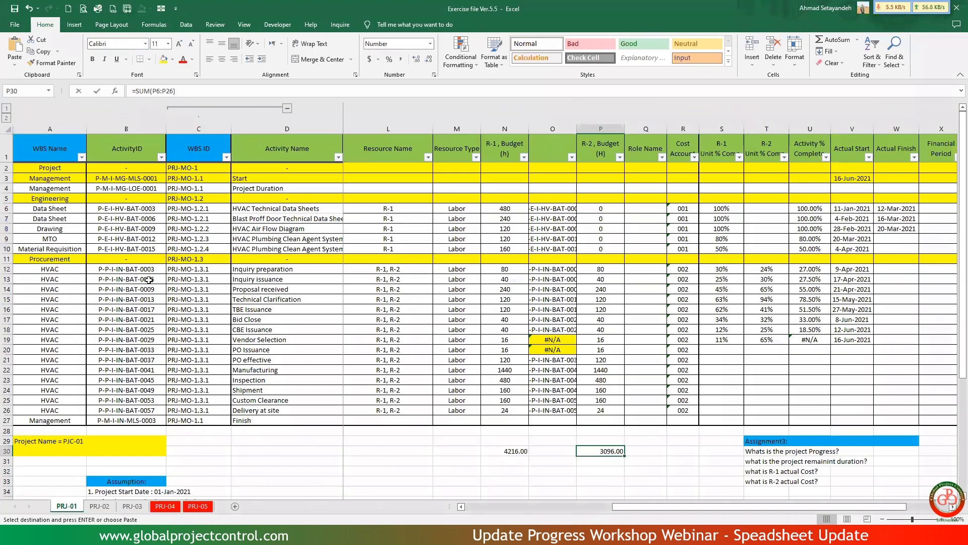
{"action": "left_click", "coordinate": [645, 128]}
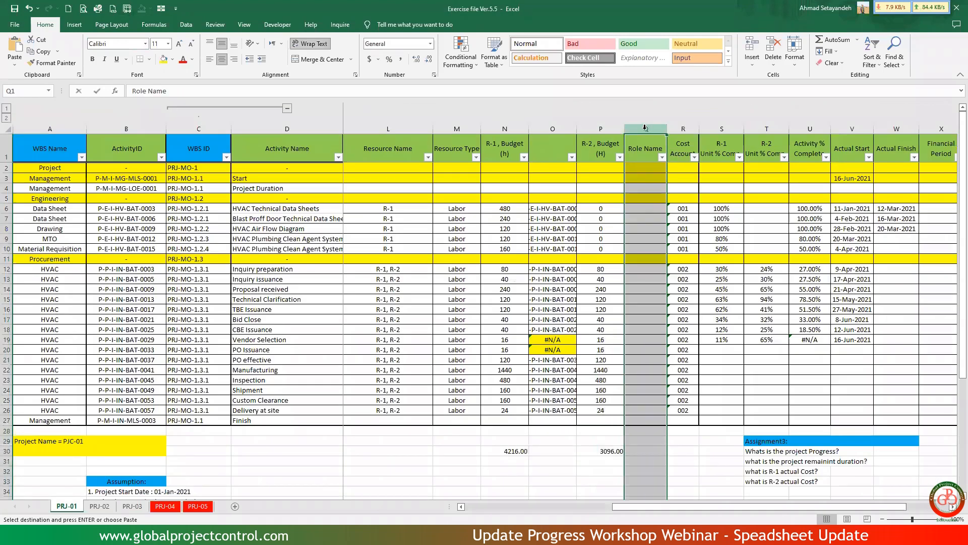
{"action": "right_click", "coordinate": [645, 128]}
{"action": "left_click", "coordinate": [670, 219]}
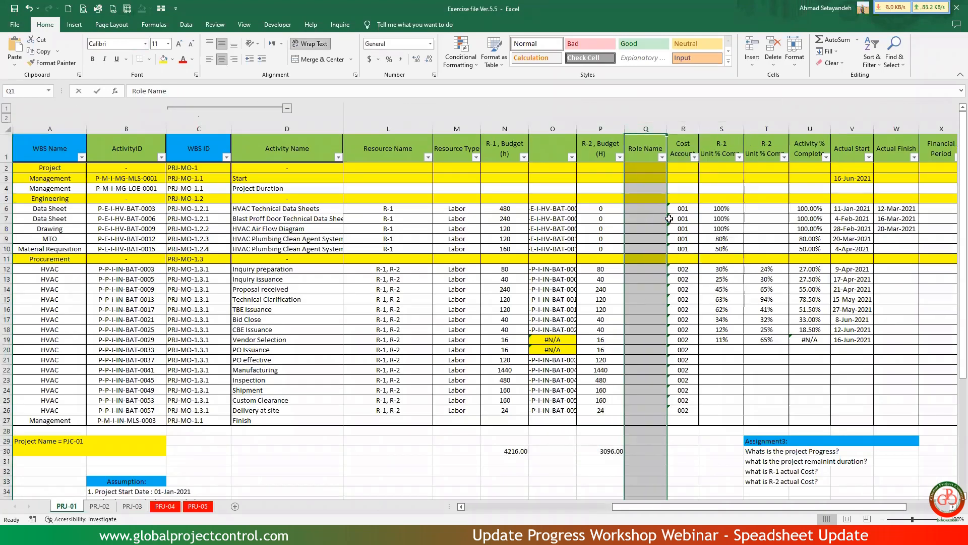
Enter =VLOOKUP(B12,'[Update progress.xlsx]TASKRSRC'!$P:$P,1,) in Q12 to match the activity ID against the R-L-2 list.
{"action": "left_click", "coordinate": [646, 206]}
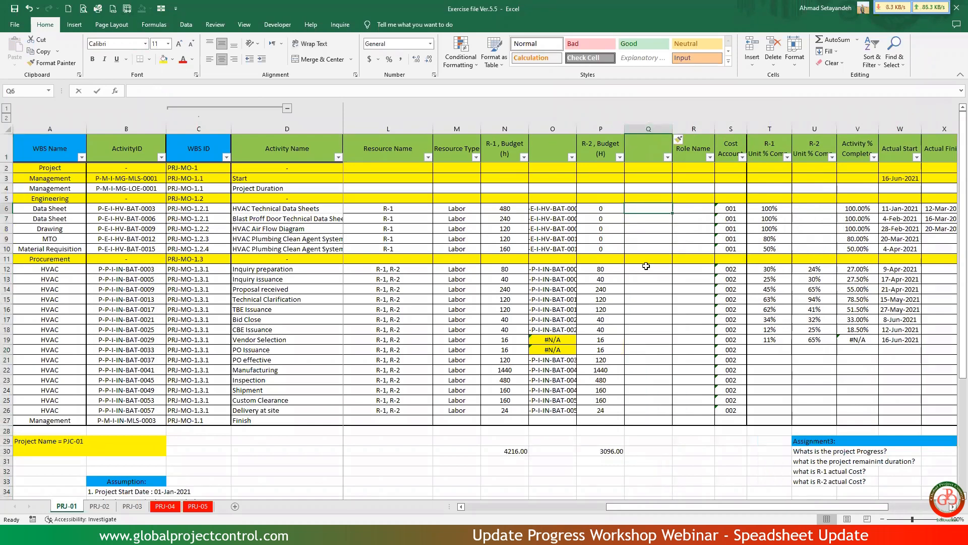
{"action": "key", "text": "Down"}
{"action": "key", "text": "Down"}
{"action": "key", "text": "Down"}
{"action": "key", "text": "Down"}
{"action": "key", "text": "Down"}
{"action": "key", "text": "Down"}
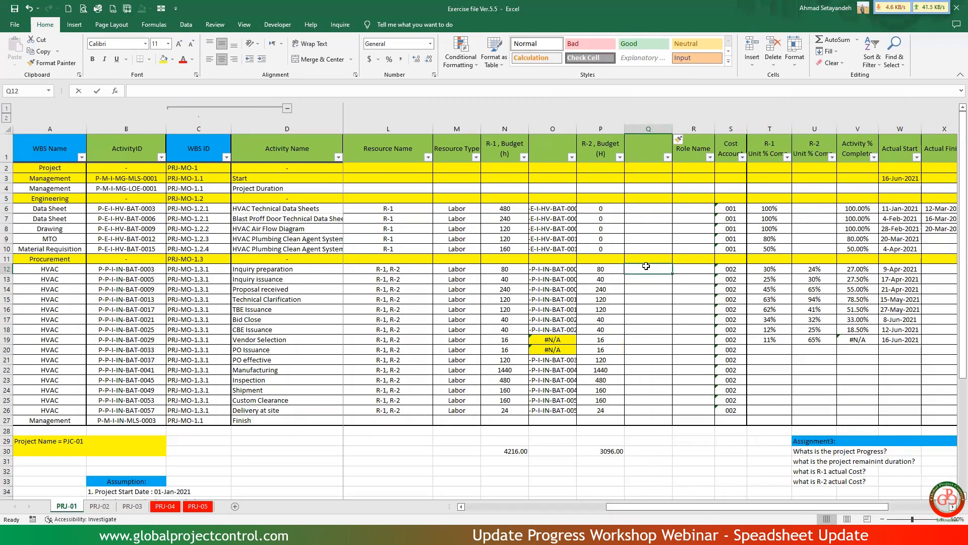
{"action": "type", "text": "=vlo"}
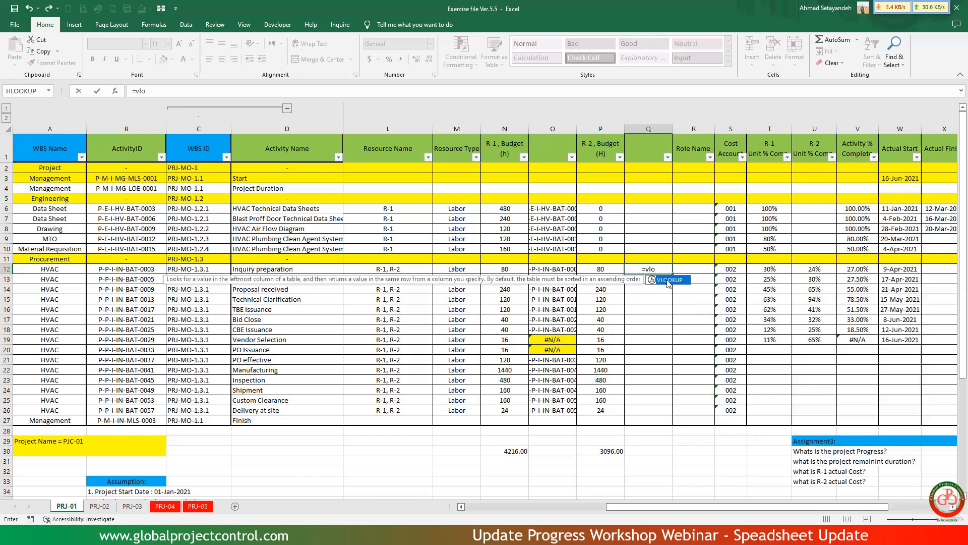
{"action": "double_click", "coordinate": [669, 282]}
{"action": "left_click", "coordinate": [138, 270]}
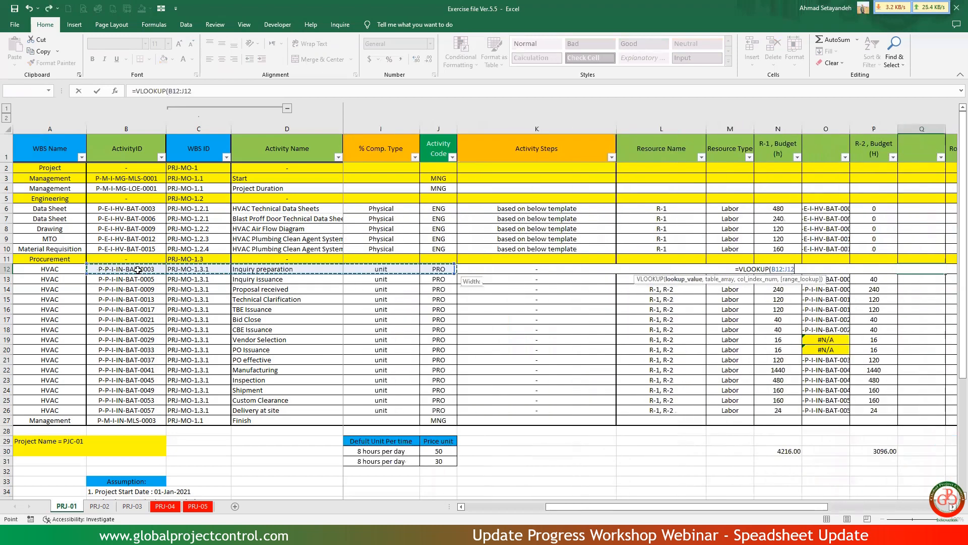
{"action": "key", "text": "shift+Left"}
{"action": "key", "text": "shift+Left"}
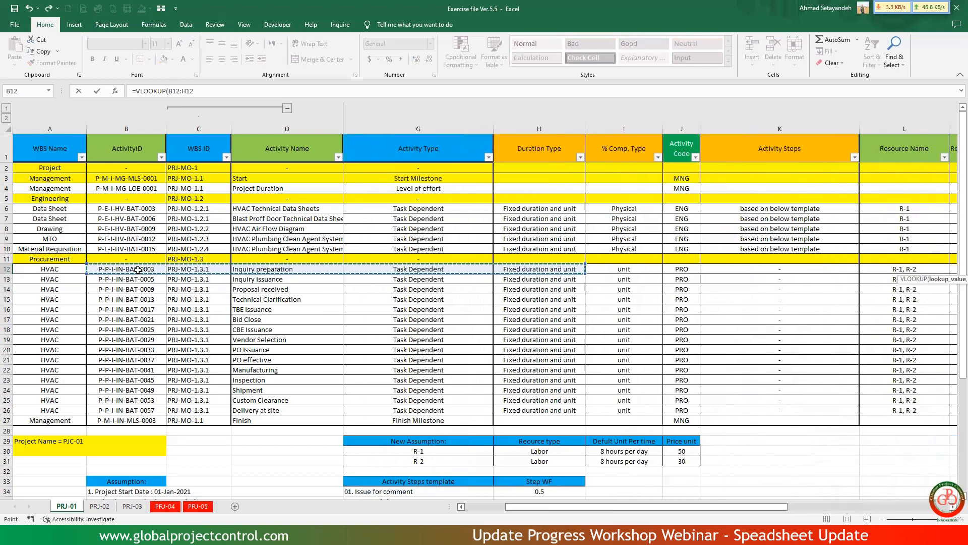
{"action": "left_click", "coordinate": [138, 270]}
{"action": "type", "text": ","}
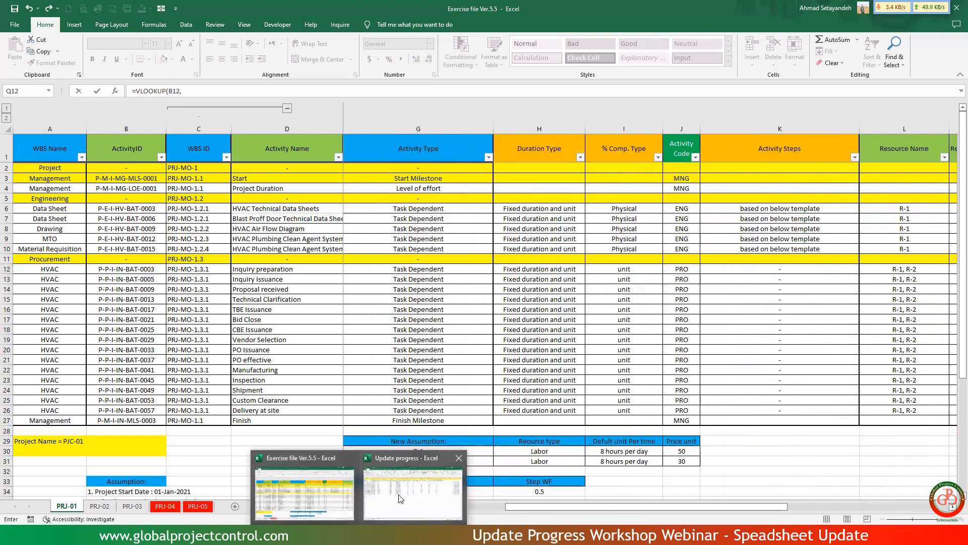
{"action": "left_click", "coordinate": [402, 497]}
{"action": "left_click", "coordinate": [918, 107]}
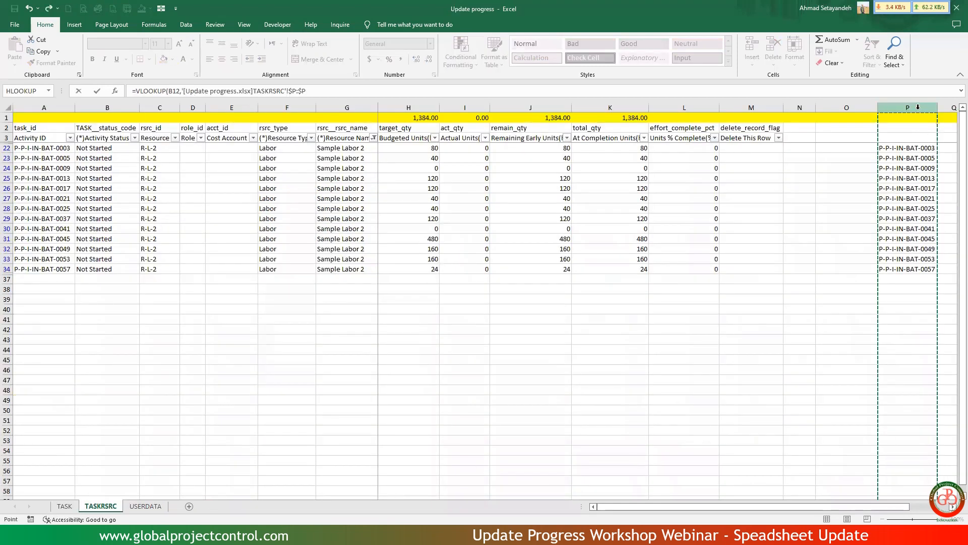
{"action": "type", "text": ",1,"}
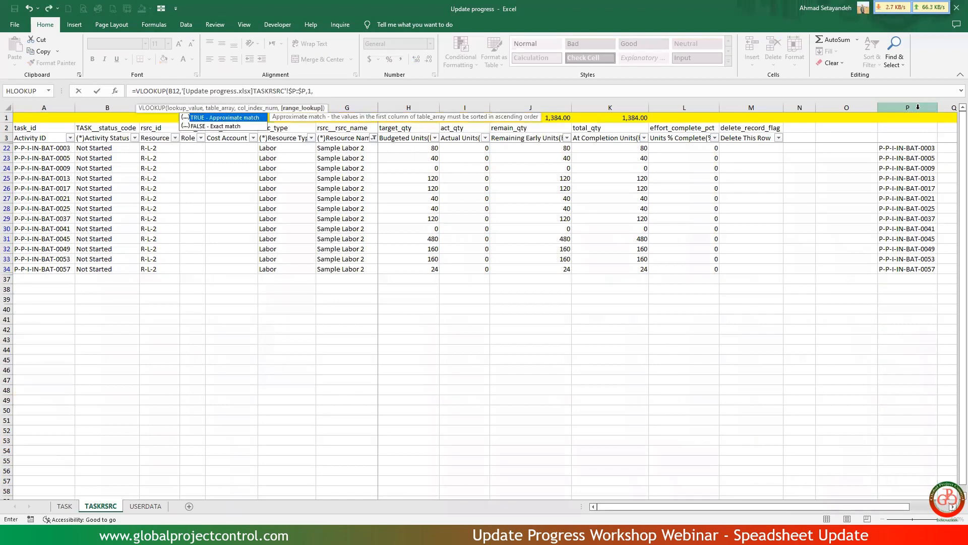
{"action": "key", "text": "Return"}
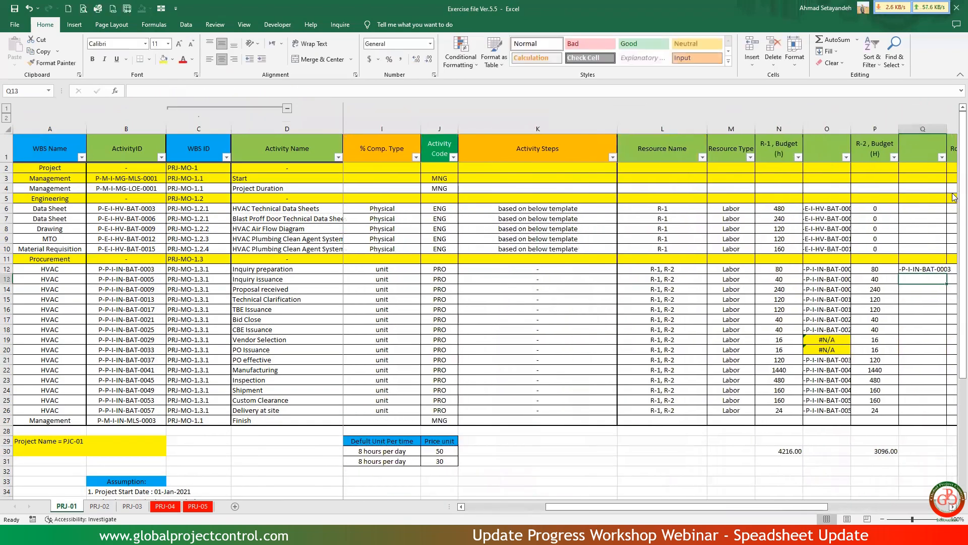
Fill the Q12 lookup formula down through Q26 for the remaining procurement activities.
{"action": "scroll", "coordinate": [767, 258], "scroll_direction": "right", "scroll_amount": 3}
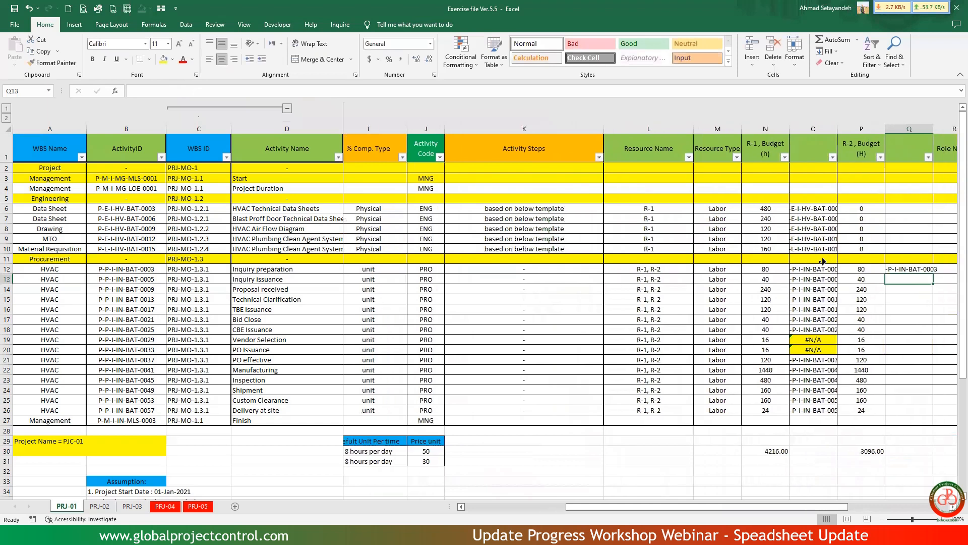
{"action": "scroll", "coordinate": [824, 262], "scroll_direction": "right", "scroll_amount": 2}
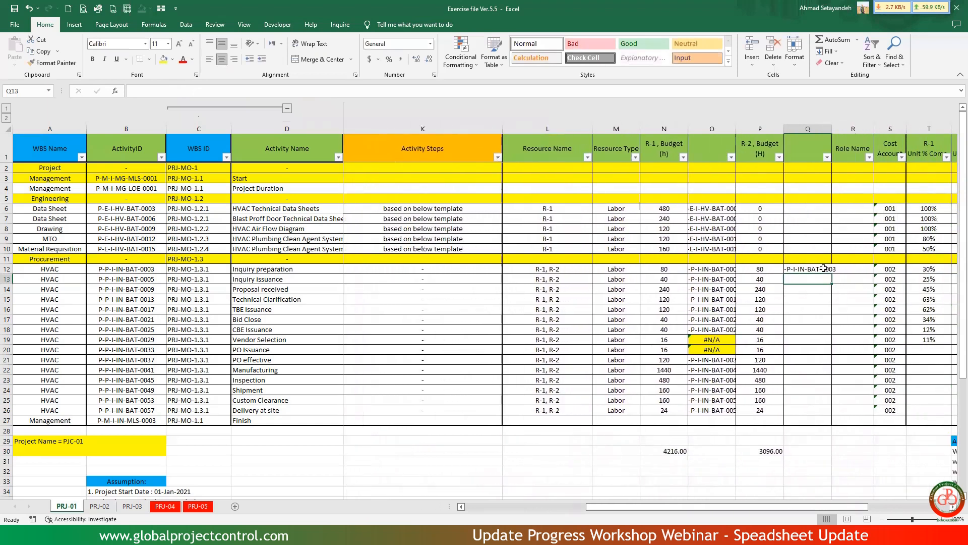
{"action": "left_click", "coordinate": [825, 271]}
{"action": "left_click_drag", "start_coordinate": [832, 273], "coordinate": [822, 418]}
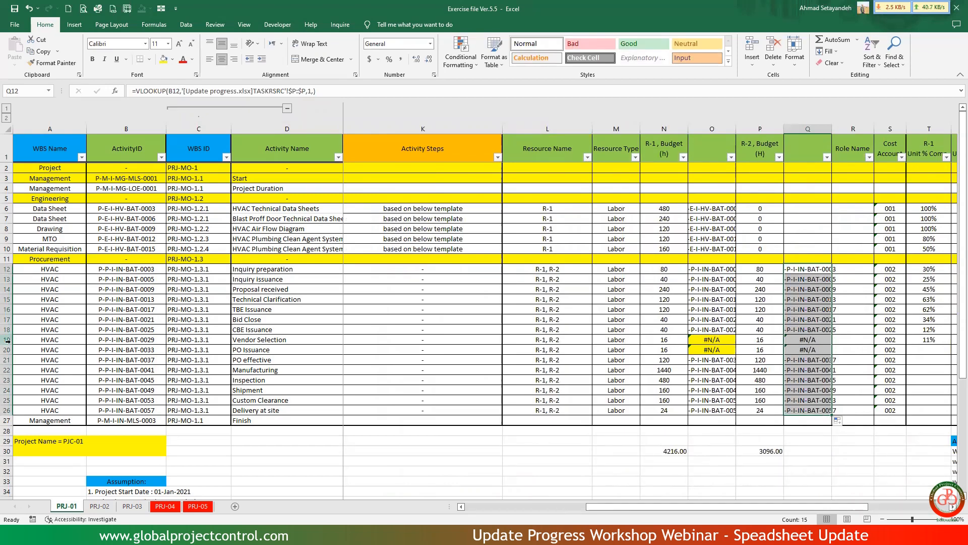
Copy activity IDs P-P-I-IN-BAT-0029 and P-P-I-IN-BAT-0033 from PRJ-01 into A37:A38 of TASKRSRC as values.
{"action": "left_click_drag", "start_coordinate": [7, 340], "coordinate": [6, 349]}
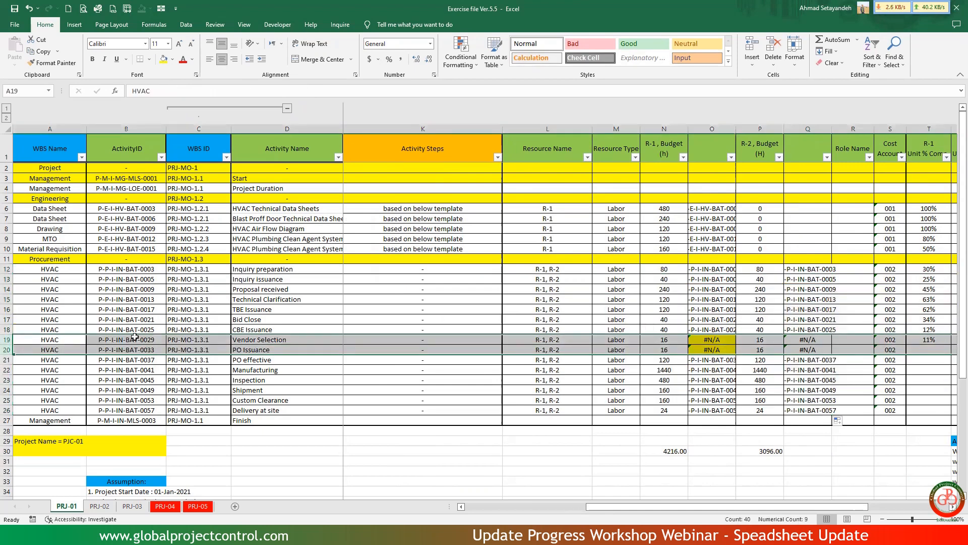
{"action": "scroll", "coordinate": [135, 336], "scroll_direction": "left", "scroll_amount": 5}
{"action": "left_click_drag", "start_coordinate": [134, 336], "coordinate": [135, 348]}
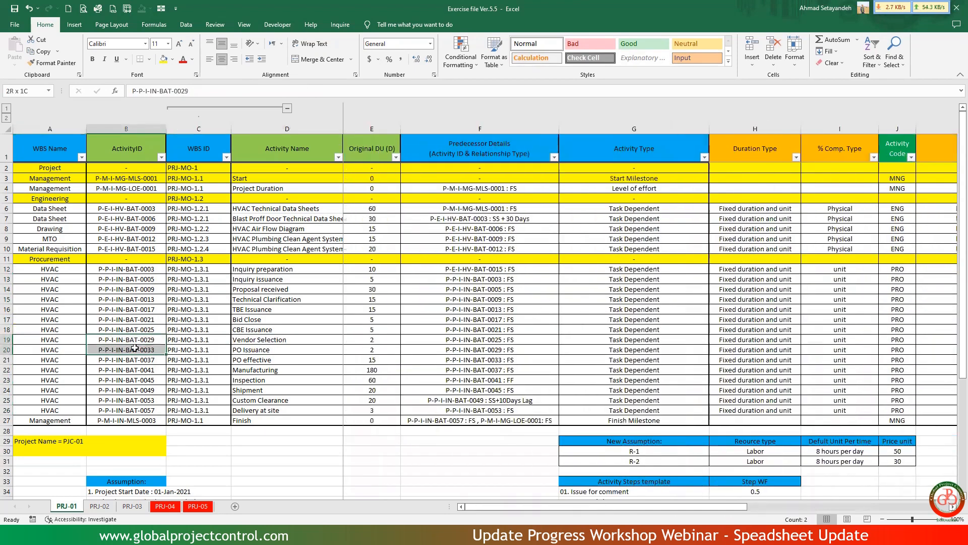
{"action": "right_click", "coordinate": [135, 349]}
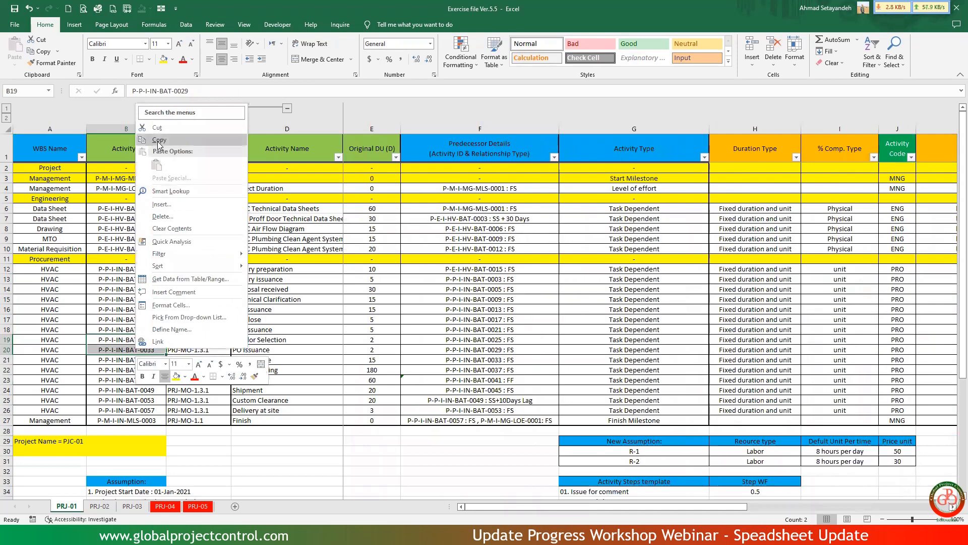
{"action": "key", "text": "Escape"}
{"action": "key", "text": "ctrl+c"}
{"action": "key", "text": "alt+Tab"}
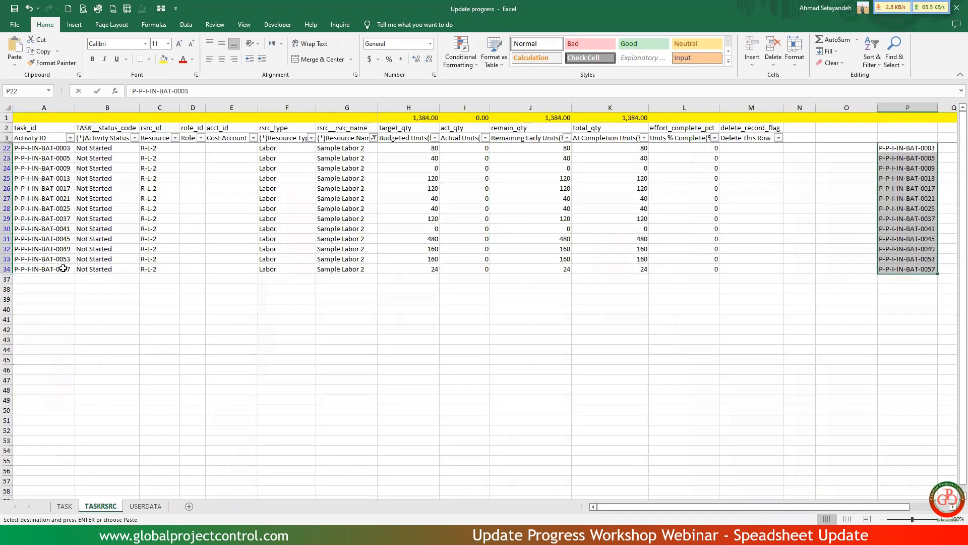
{"action": "left_click", "coordinate": [54, 279]}
{"action": "right_click", "coordinate": [54, 279]}
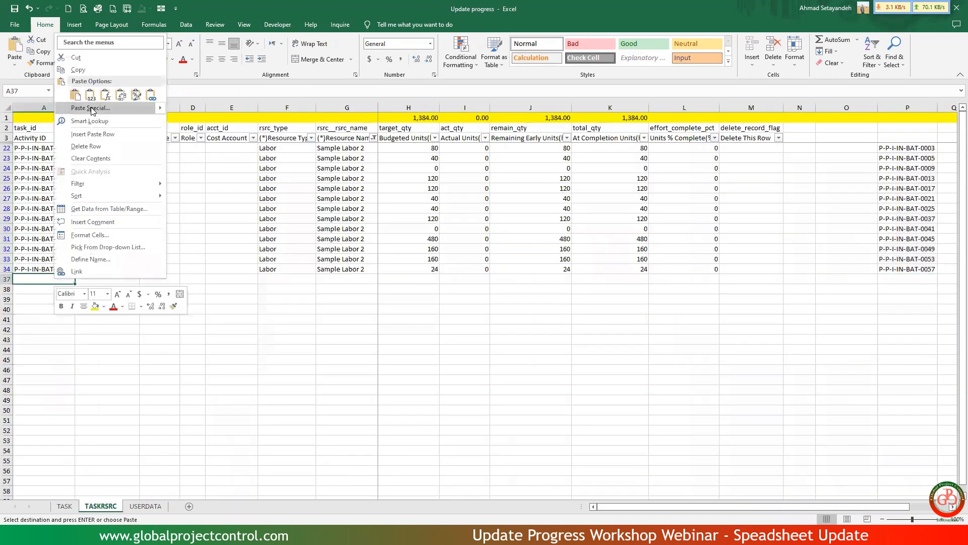
{"action": "left_click", "coordinate": [90, 94]}
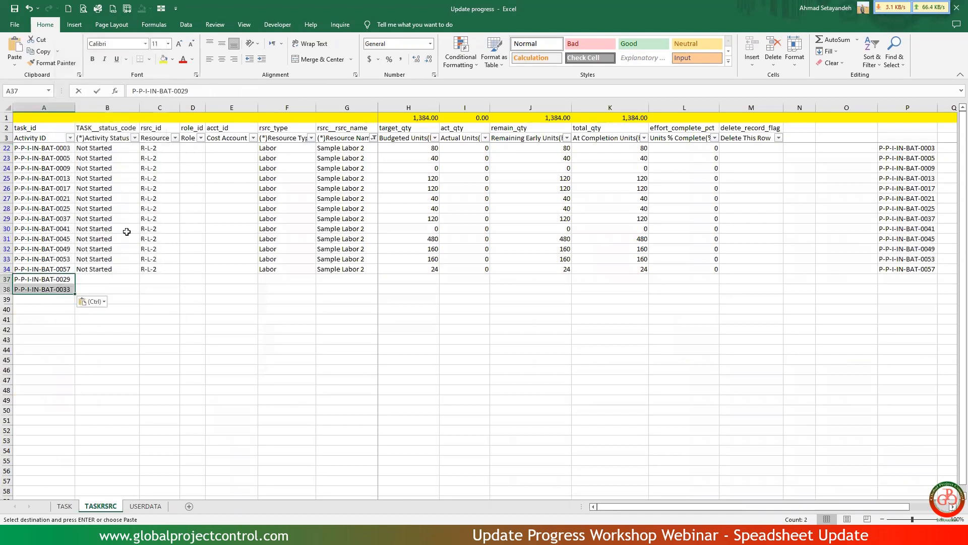
Copy the status, resource ID, type and name cells B34:G34 into rows 37 and 38 for the two added R-L-2 activities.
{"action": "left_click", "coordinate": [117, 267]}
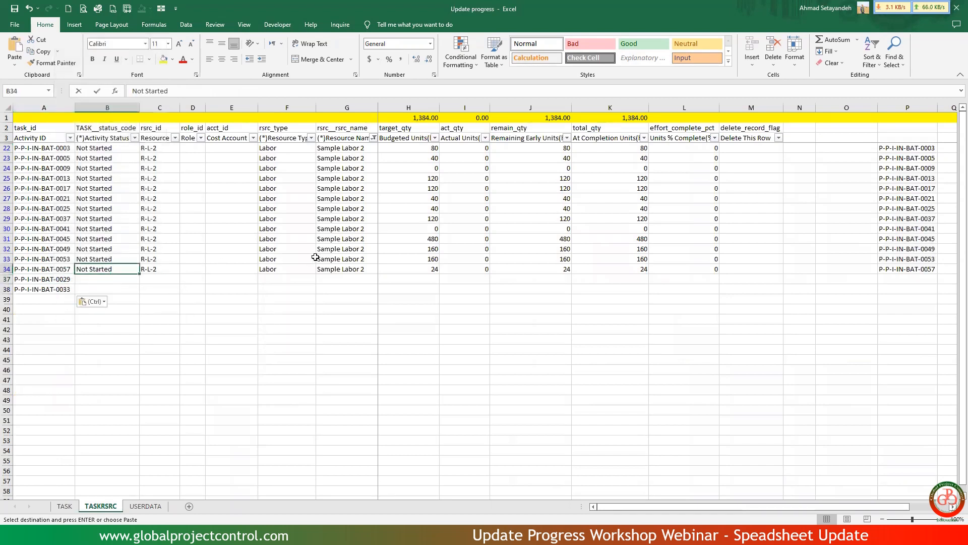
{"action": "left_click", "coordinate": [349, 271], "text": "shift"}
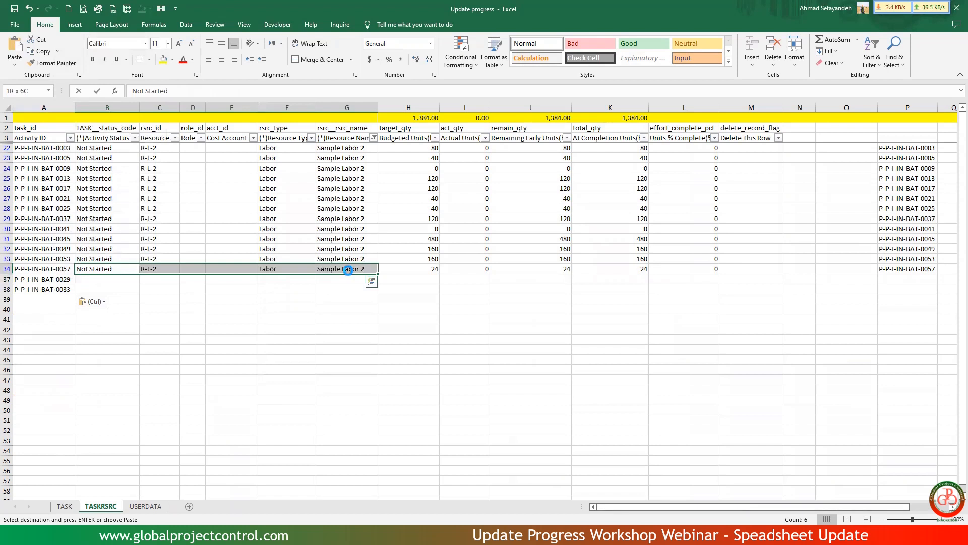
{"action": "key", "text": "ctrl+c"}
{"action": "left_click", "coordinate": [127, 284]}
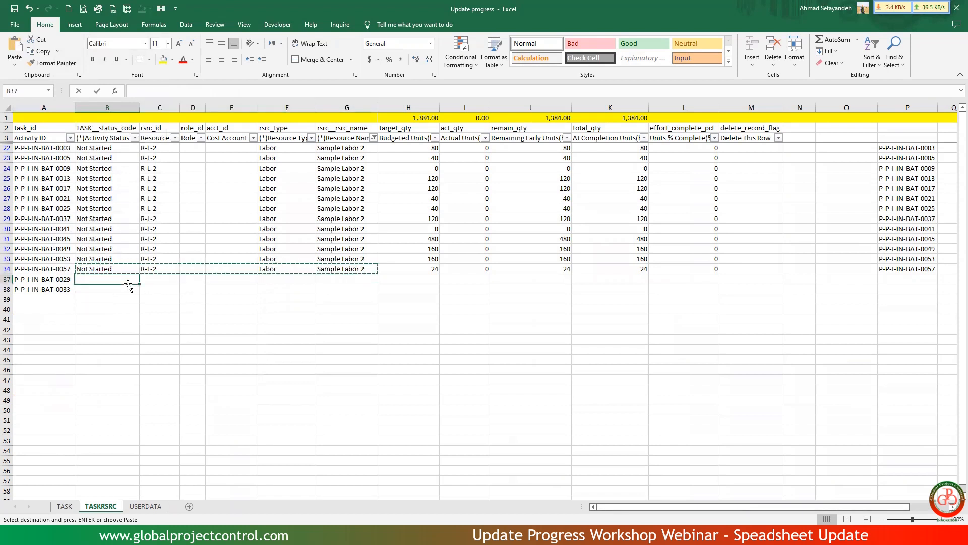
{"action": "key", "text": "ctrl+v"}
{"action": "left_click", "coordinate": [129, 290]}
{"action": "key", "text": "ctrl+v"}
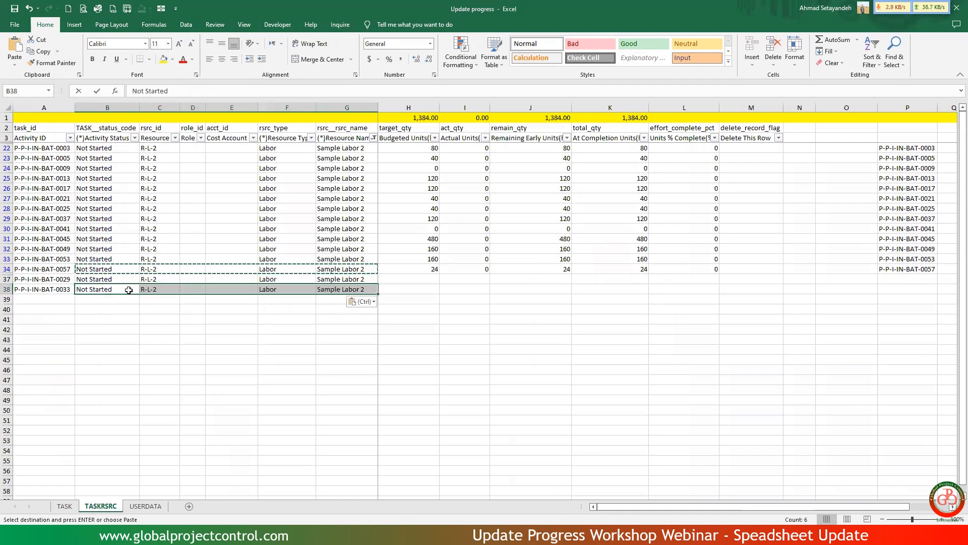
Enter =VLOOKUP(A22,'[Exercise file Ver.5.5.xlsx]PRJ-01'!$B:$P,15,) in H22 to bring in the R-2 budgeted units.
{"action": "left_click", "coordinate": [395, 150]}
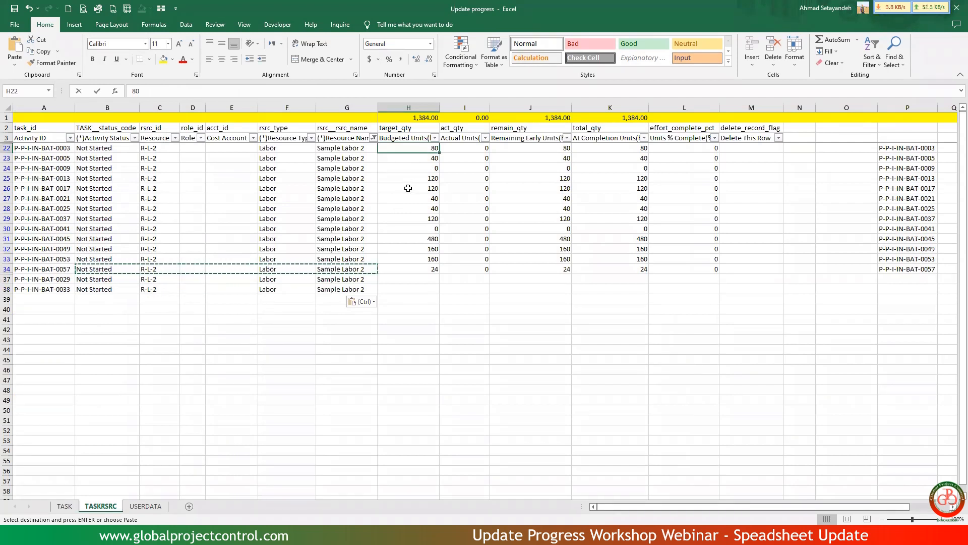
{"action": "type", "text": "=vlo"}
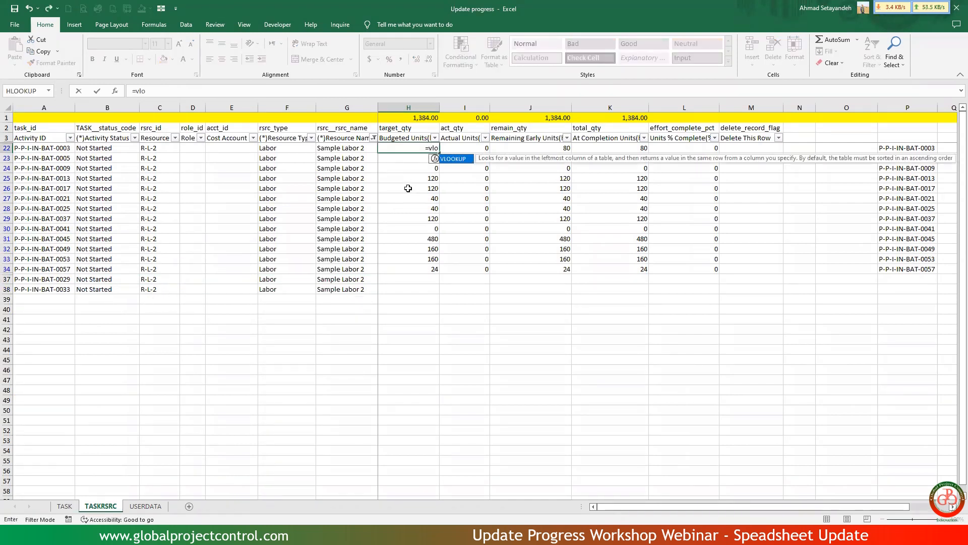
{"action": "double_click", "coordinate": [453, 159]}
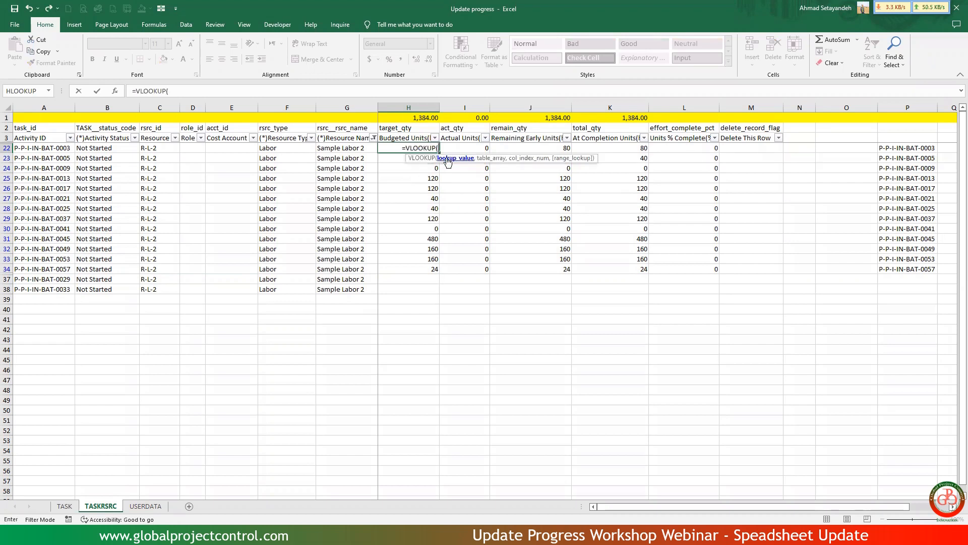
{"action": "left_click", "coordinate": [56, 150]}
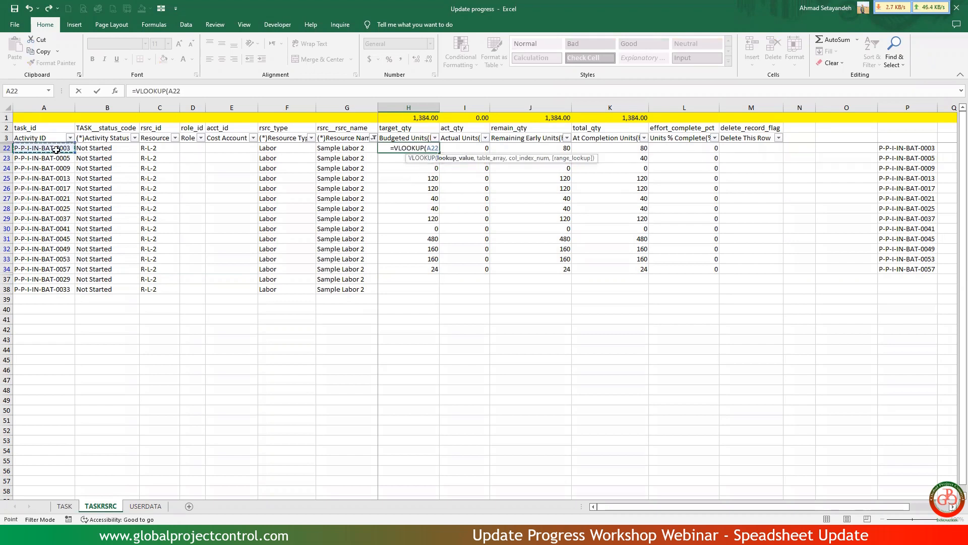
{"action": "type", "text": ","}
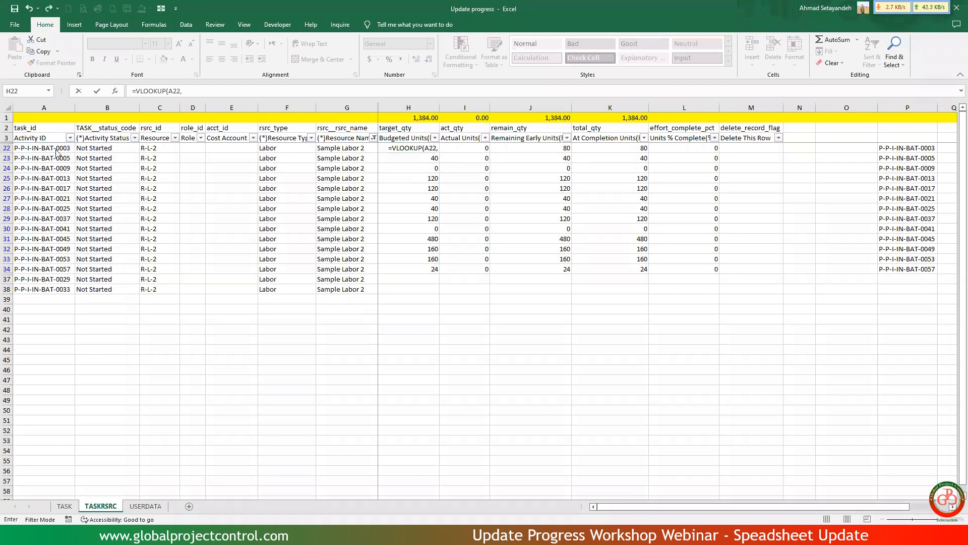
{"action": "key", "text": "ctrl+Tab"}
{"action": "left_click_drag", "start_coordinate": [134, 131], "coordinate": [513, 240]}
{"action": "type", "text": ","}
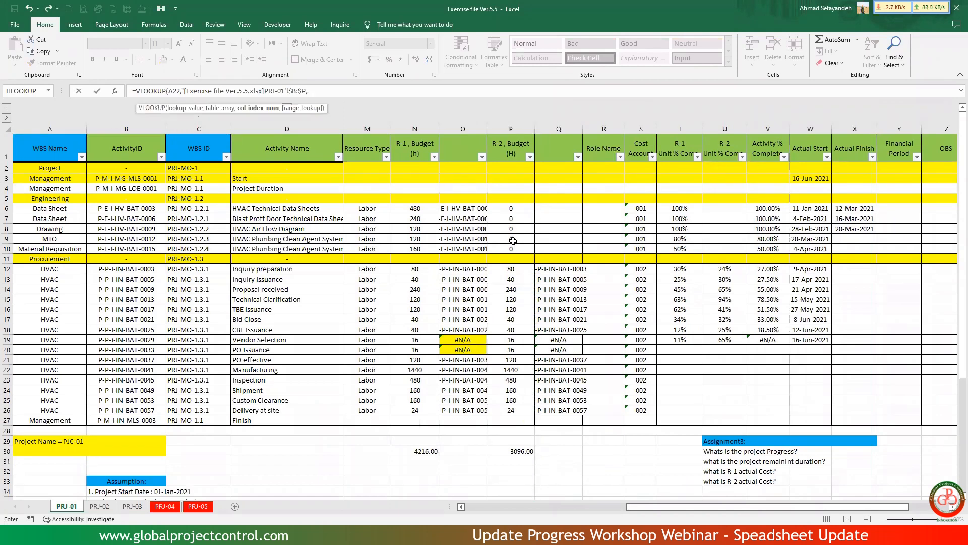
{"action": "type", "text": "15,"}
{"action": "key", "text": "Return"}
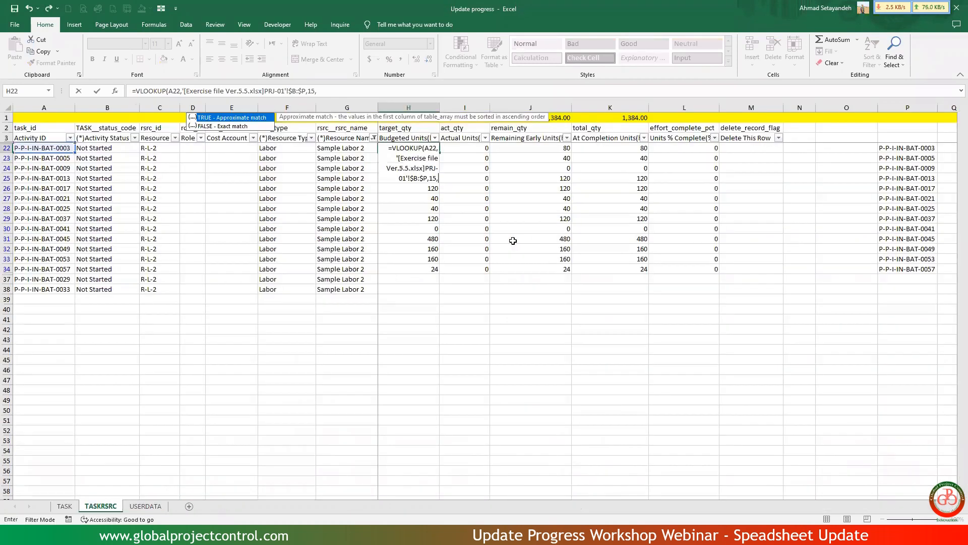
Copy the H22 budget lookup down through H38 and compare the budgeted units total with the R-2 total on PRJ-01.
{"action": "key", "text": "Up"}
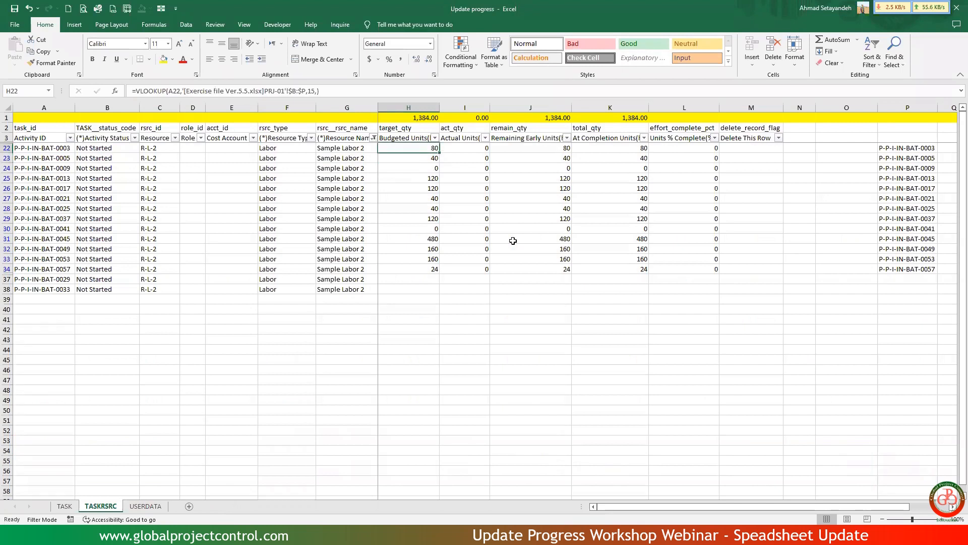
{"action": "key", "text": "ctrl+c"}
{"action": "key", "text": "shift+Down"}
{"action": "key", "text": "shift+Down"}
{"action": "key", "text": "shift+Down"}
{"action": "key", "text": "shift+Down"}
{"action": "key", "text": "shift+Down"}
{"action": "key", "text": "shift+Down"}
{"action": "key", "text": "shift+Down"}
{"action": "key", "text": "shift+Down"}
{"action": "key", "text": "shift+Down"}
{"action": "key", "text": "shift+Down"}
{"action": "key", "text": "shift+Down"}
{"action": "key", "text": "shift+Down"}
{"action": "key", "text": "shift+Down"}
{"action": "key", "text": "shift+Down"}
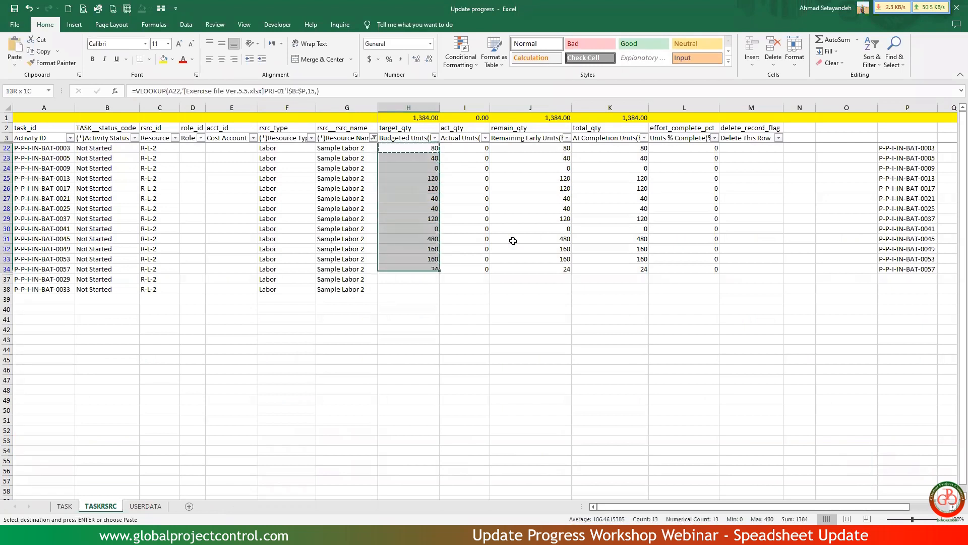
{"action": "key", "text": "ctrl+v"}
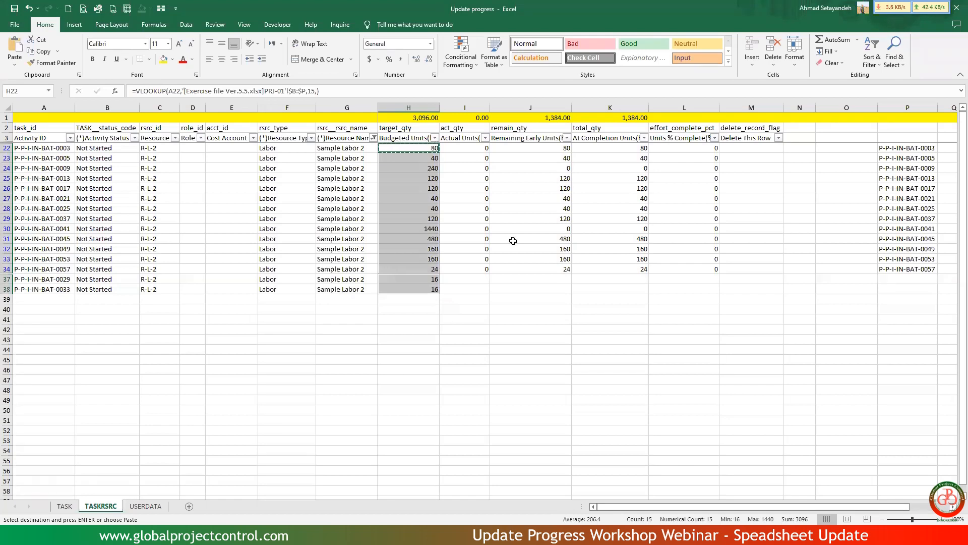
{"action": "key", "text": "alt+Tab"}
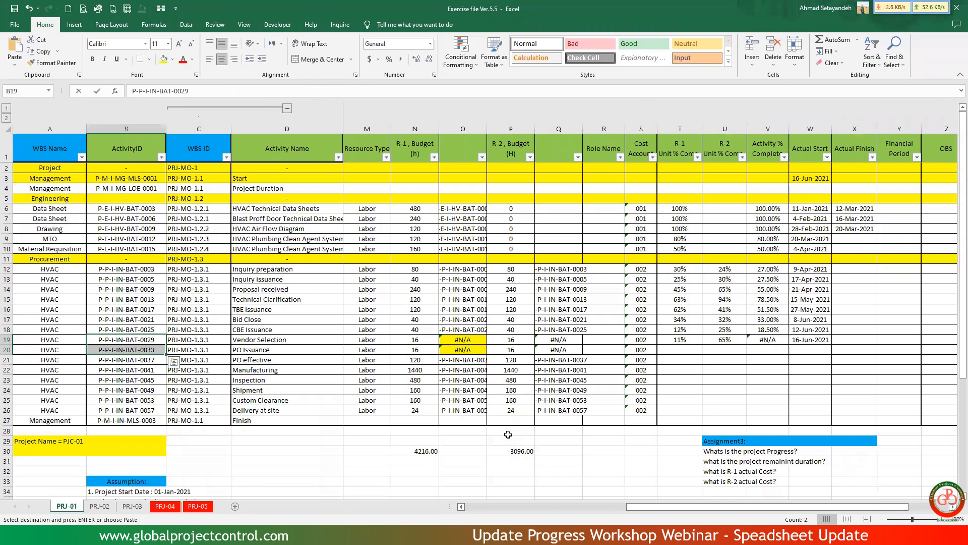
{"action": "key", "text": "alt+Tab"}
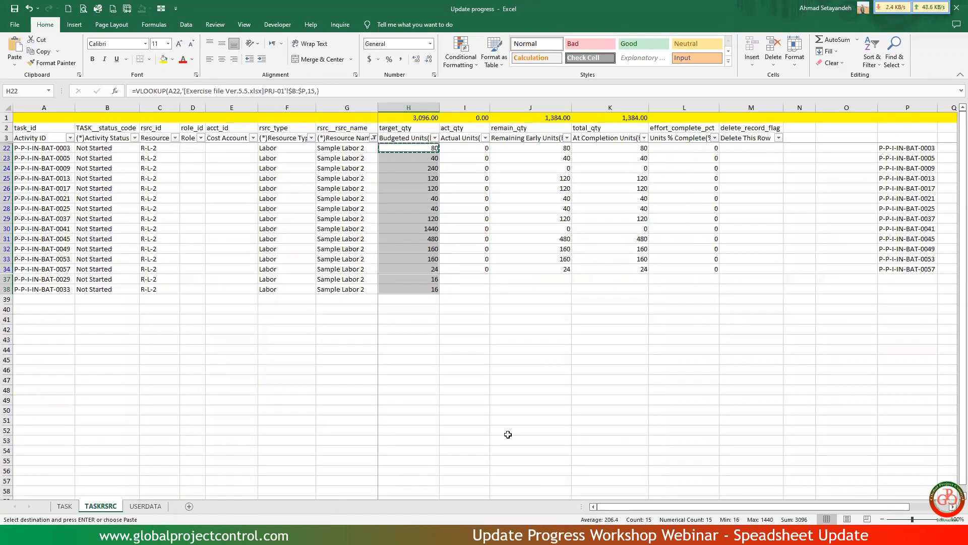
Enter =VLOOKUP(A22,'[Exercise file Ver.5.5.xlsx]PRJ-01'!$B:$U,20,) in N22 to bring in the R-2 unit percent complete.
{"action": "left_click", "coordinate": [479, 147]}
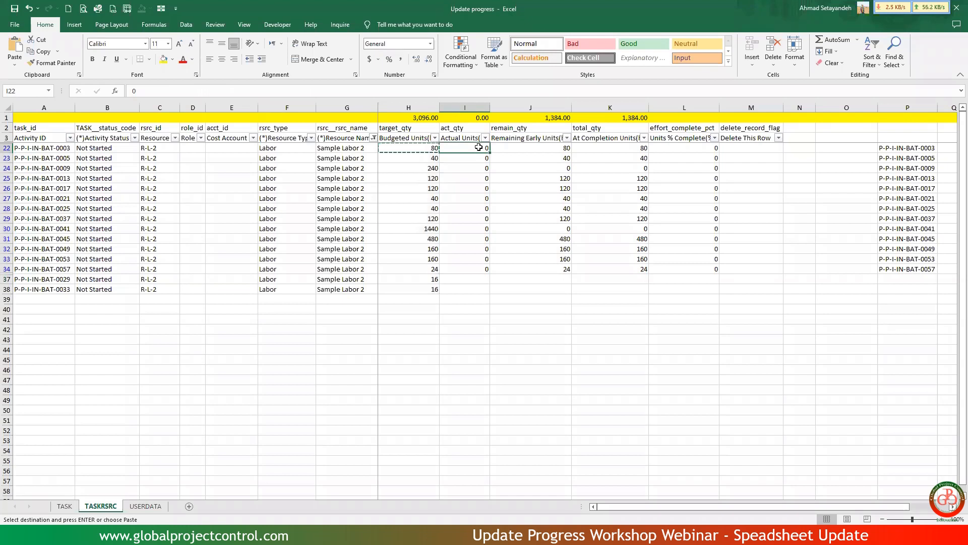
{"action": "left_click", "coordinate": [797, 148]}
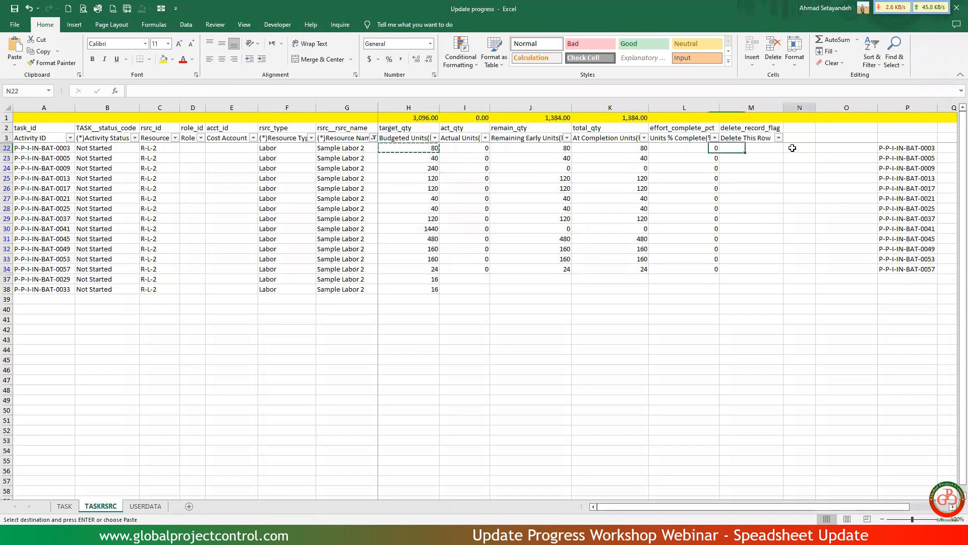
{"action": "type", "text": "="}
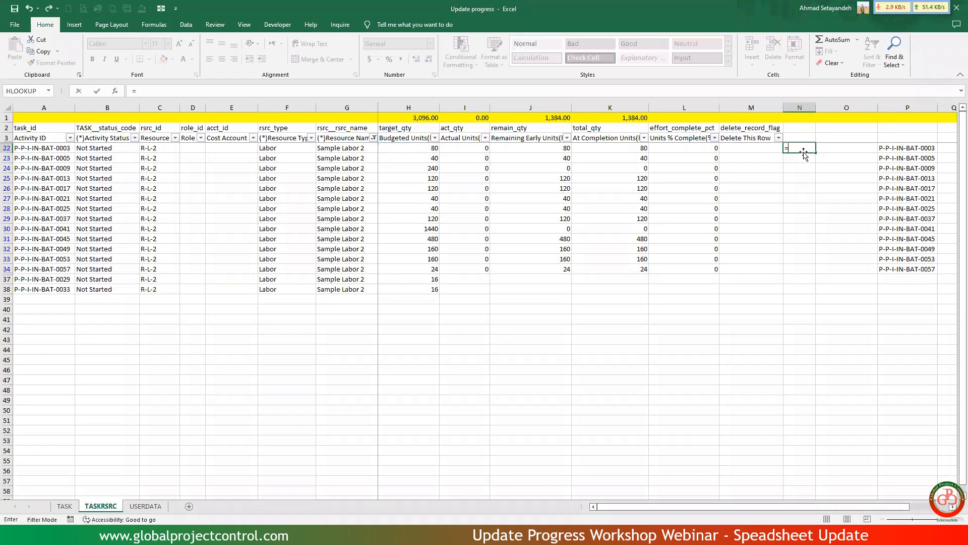
{"action": "type", "text": "vlo"}
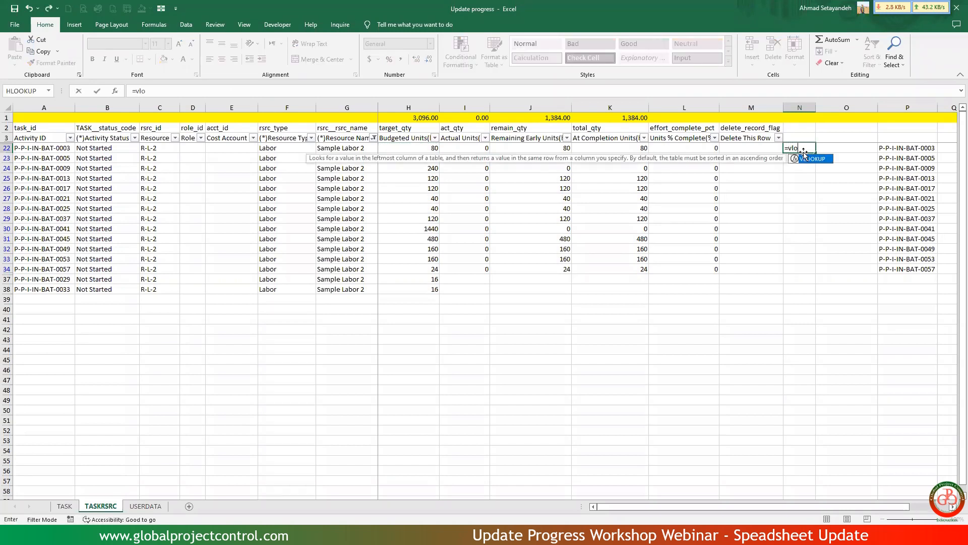
{"action": "double_click", "coordinate": [813, 160]}
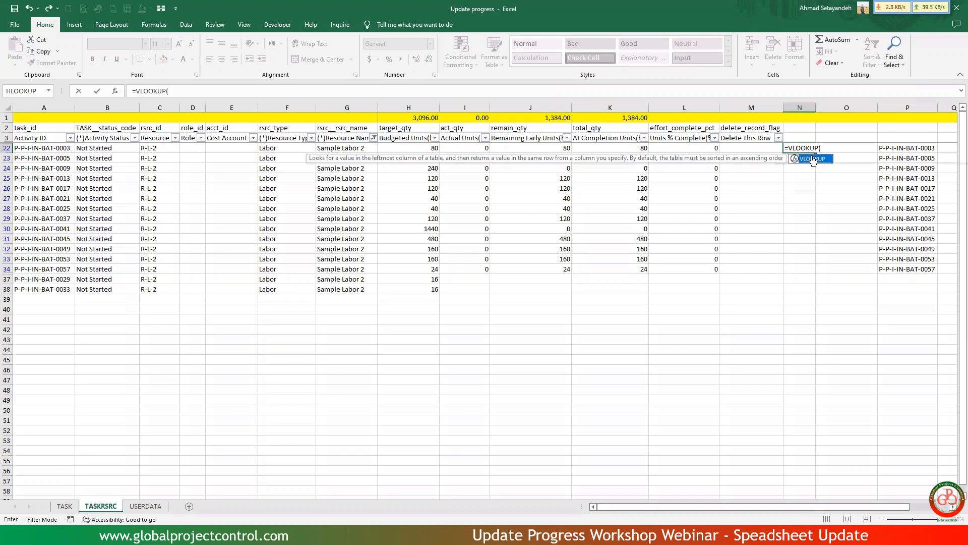
{"action": "left_click", "coordinate": [43, 148]}
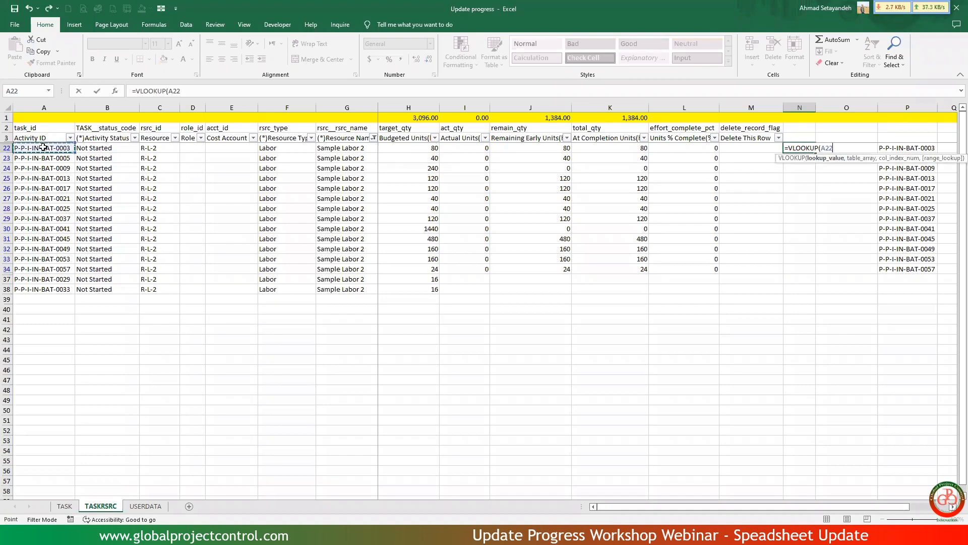
{"action": "type", "text": ","}
{"action": "key", "text": "ctrl+Tab"}
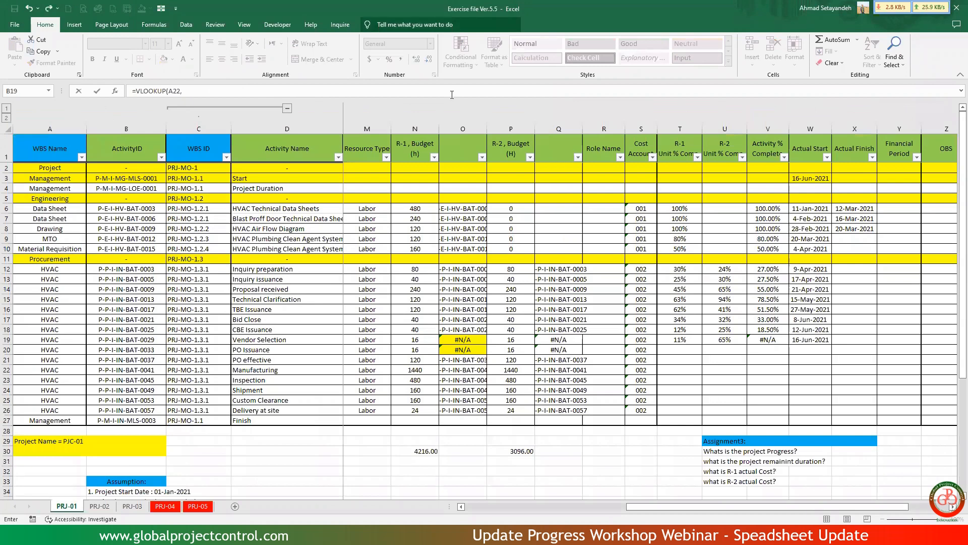
{"action": "left_click_drag", "start_coordinate": [126, 129], "coordinate": [287, 129]}
{"action": "left_click_drag", "start_coordinate": [531, 135], "coordinate": [684, 154]}
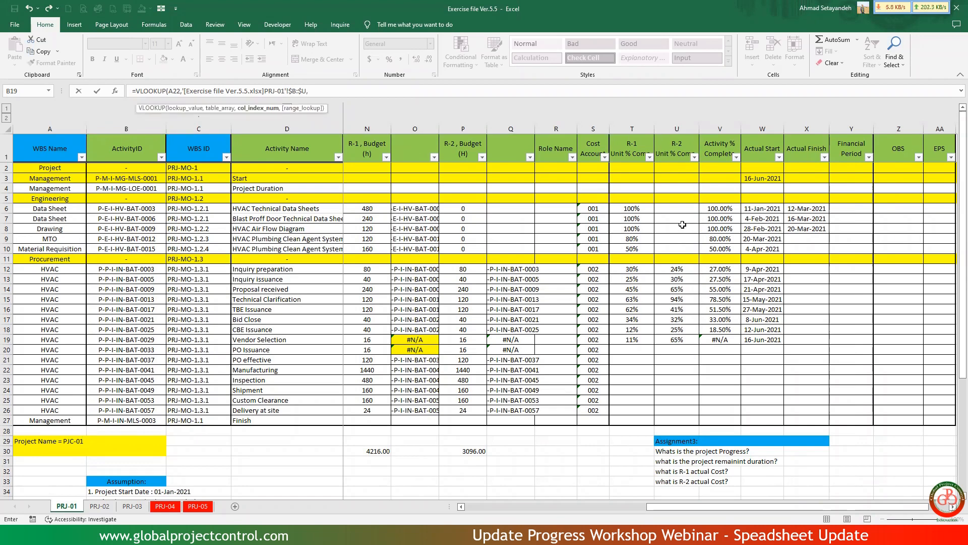
{"action": "type", "text": "0,"}
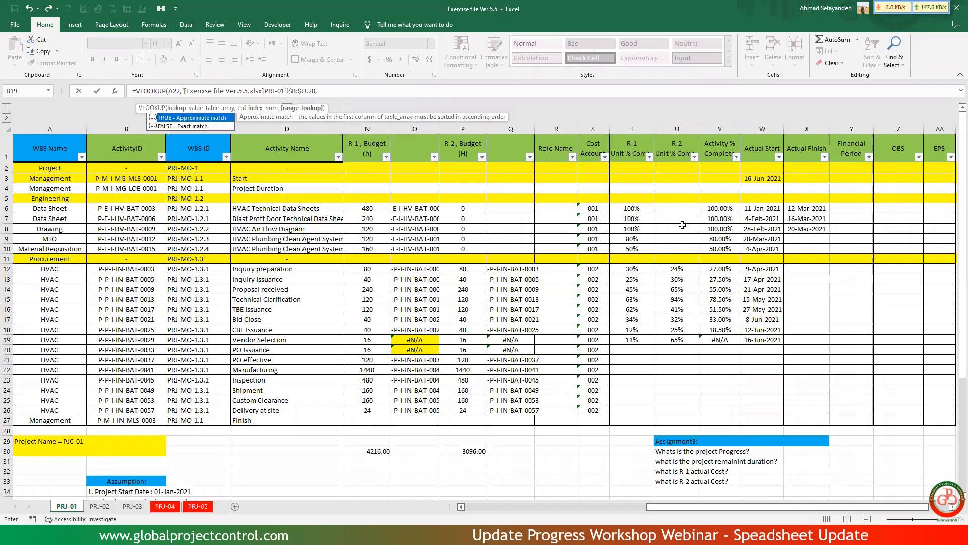
{"action": "key", "text": "Return"}
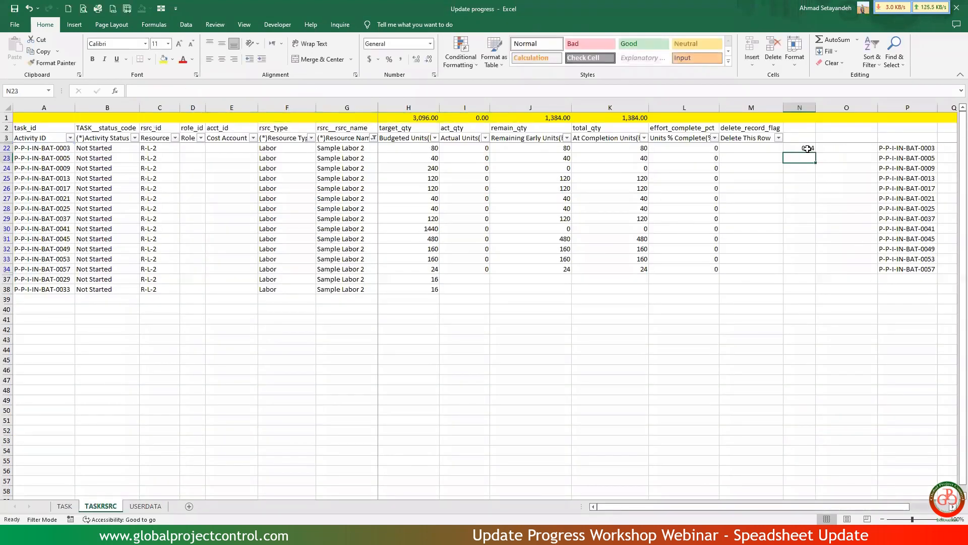
Copy the N22 percent lookup into only the visible cells down through N38.
{"action": "left_click", "coordinate": [808, 148]}
{"action": "key", "text": "ctrl+c"}
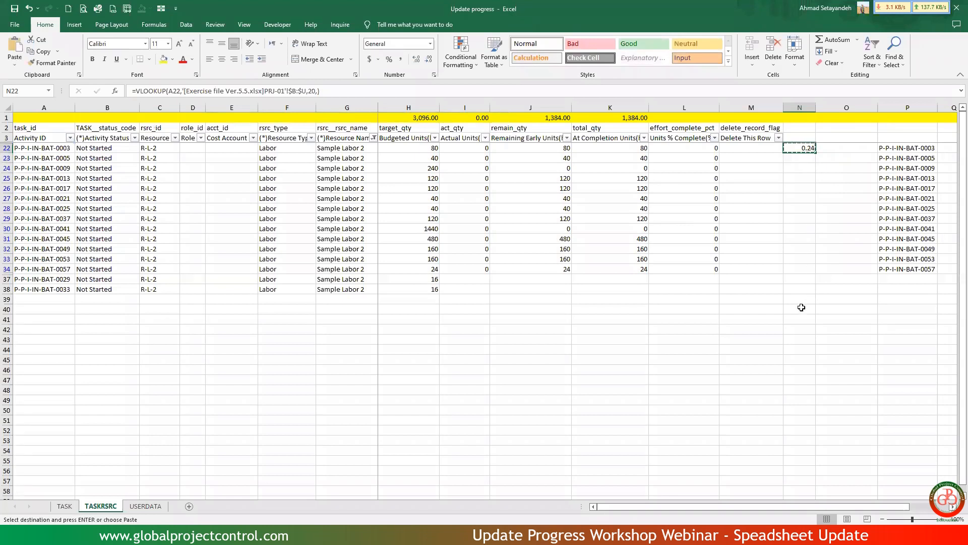
{"action": "left_click", "coordinate": [799, 297], "text": "shift"}
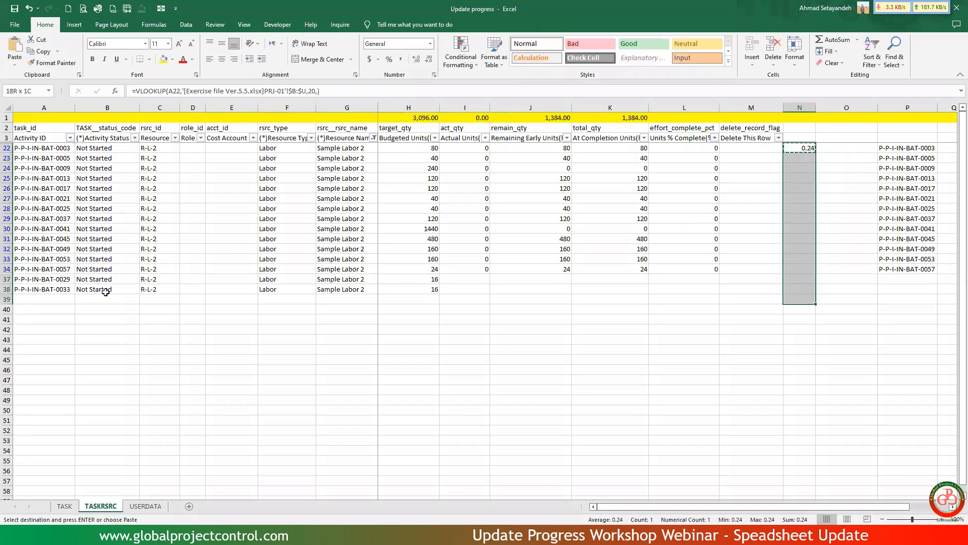
{"action": "left_click", "coordinate": [802, 290], "text": "shift"}
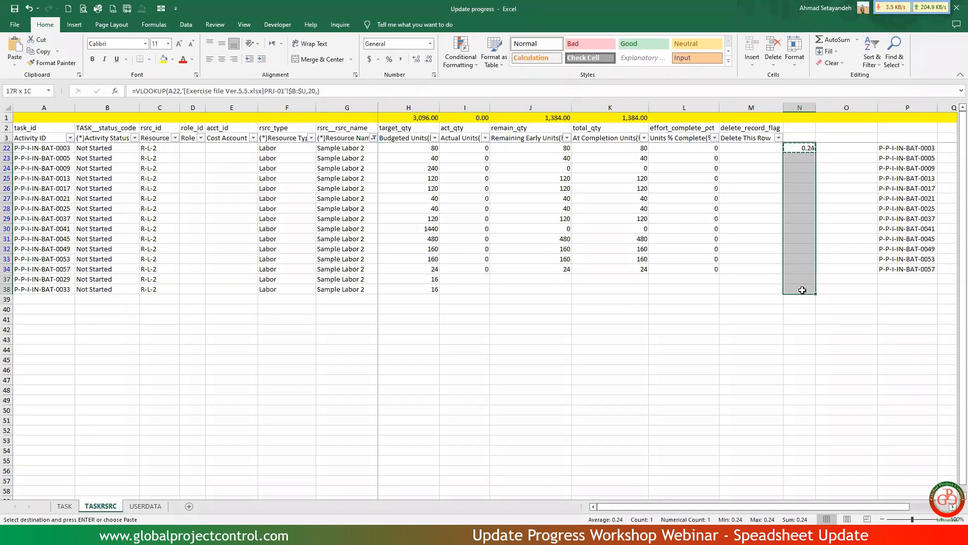
{"action": "left_click", "coordinate": [161, 10]}
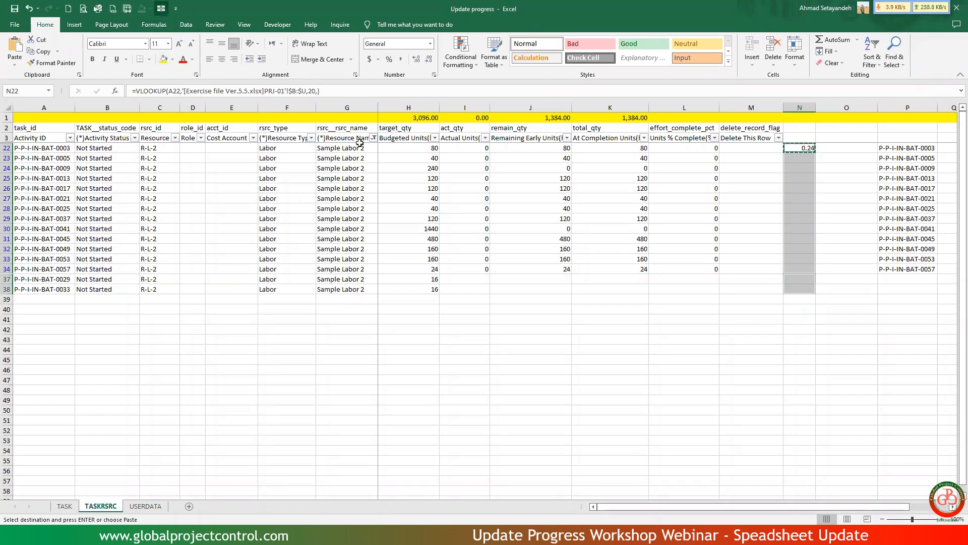
{"action": "right_click", "coordinate": [798, 181]}
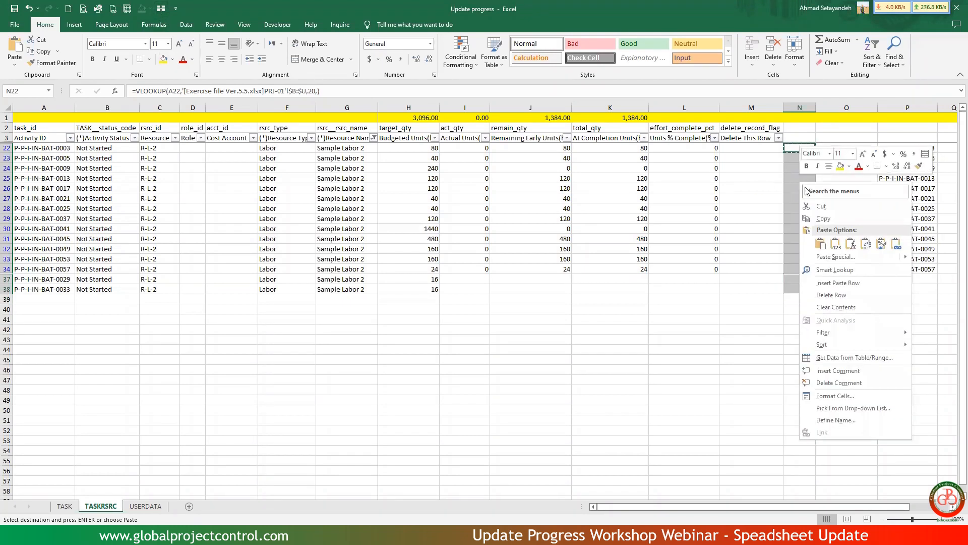
{"action": "left_click", "coordinate": [826, 247]}
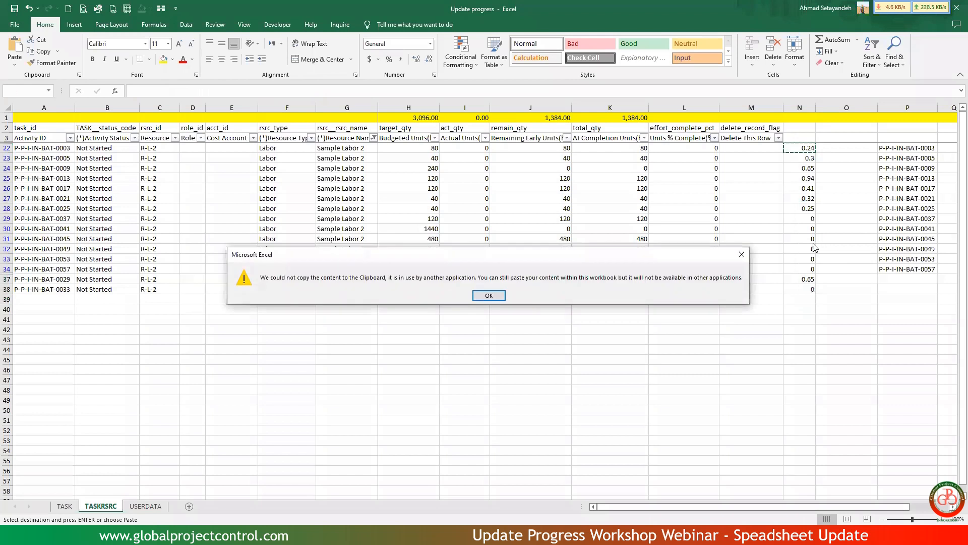
{"action": "key", "text": "Return"}
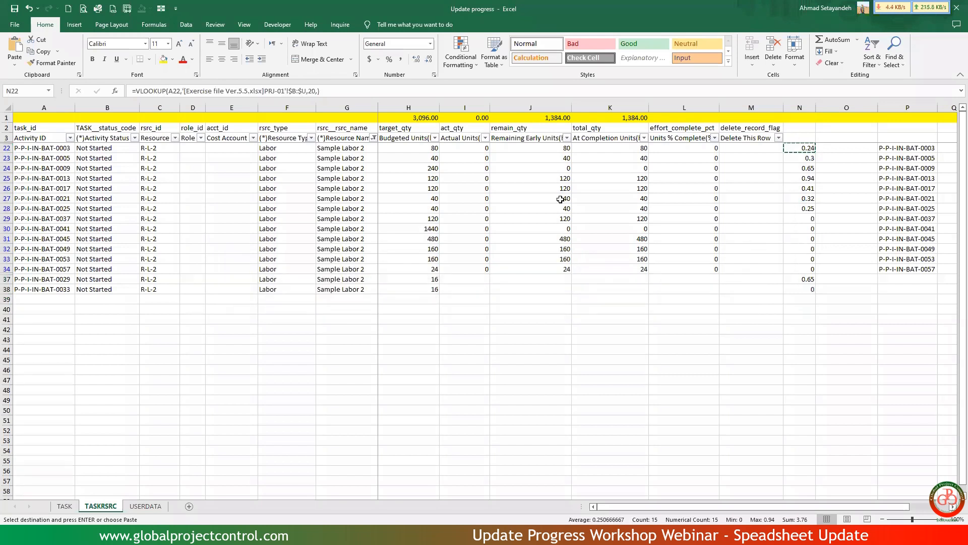
Format the looked-up values in N22:N38 as percentages with two decimal places.
{"action": "left_click", "coordinate": [389, 59]}
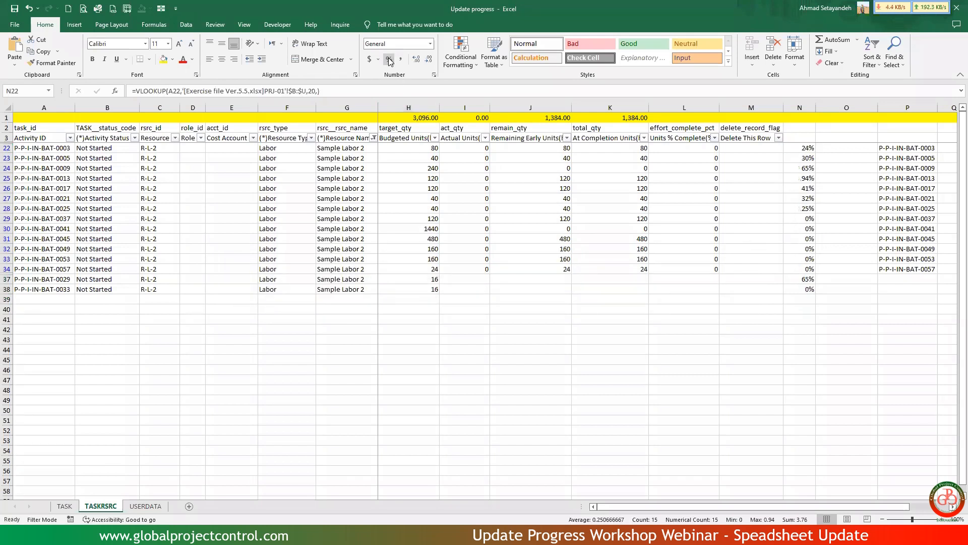
{"action": "left_click", "coordinate": [416, 59]}
{"action": "left_click", "coordinate": [416, 59]}
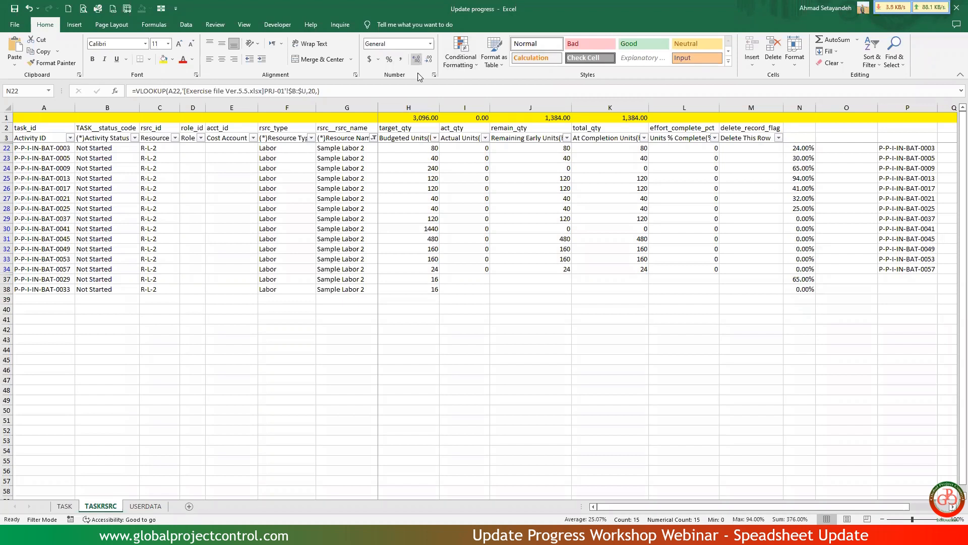
Enter =N22*100 in L22 to calculate the units percent complete for the first R-L-2 activity.
{"action": "left_click", "coordinate": [696, 149]}
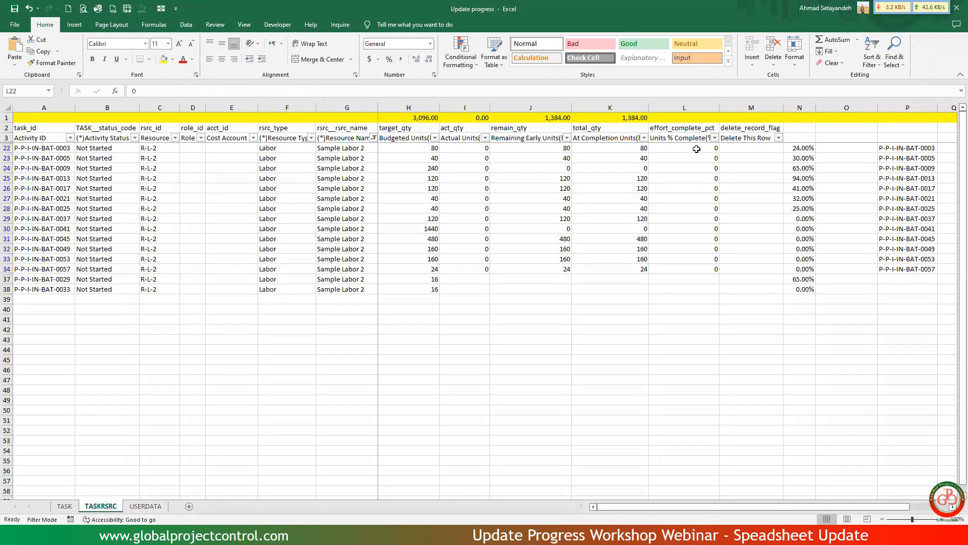
{"action": "type", "text": "="}
{"action": "key", "text": "Right"}
{"action": "key", "text": "Right"}
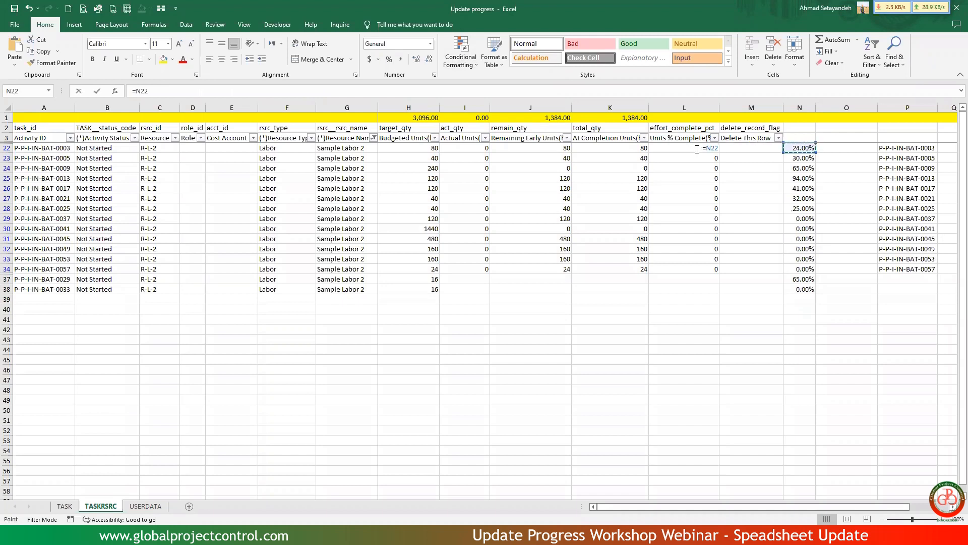
{"action": "type", "text": "*"}
{"action": "key", "text": "ctrl+Return"}
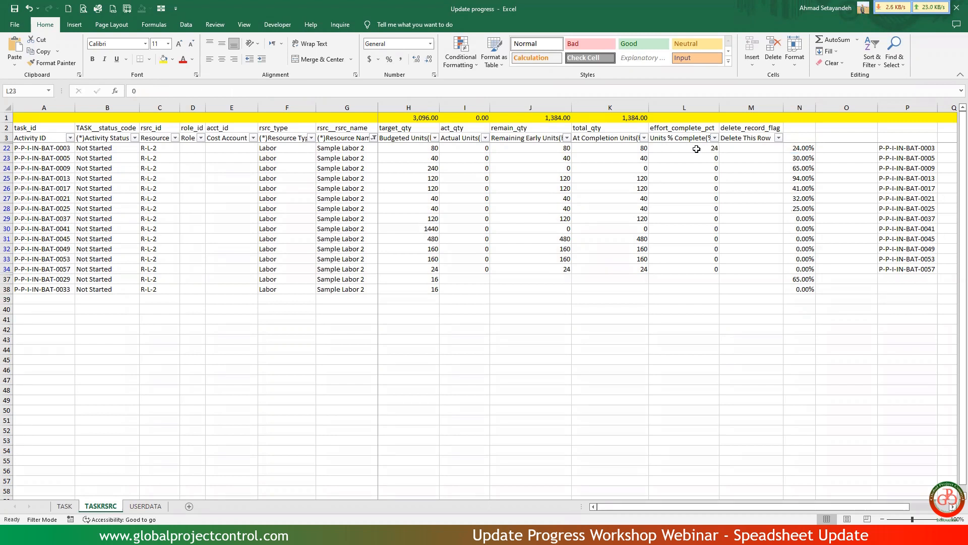
Copy the L22 percent formula into the filtered rows down through L38.
{"action": "key", "text": "ctrl+c"}
{"action": "key", "text": "ctrl+shift+Down"}
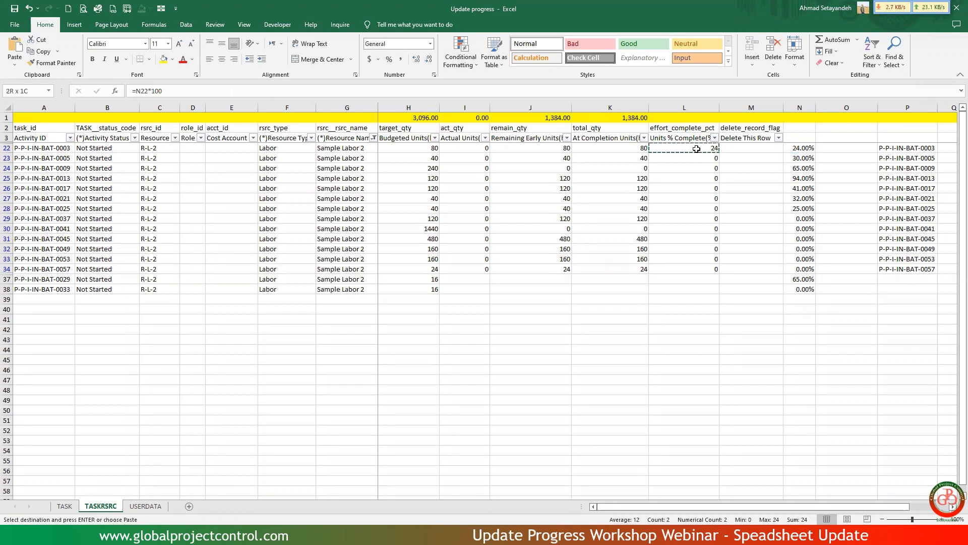
{"action": "key", "text": "ctrl+v"}
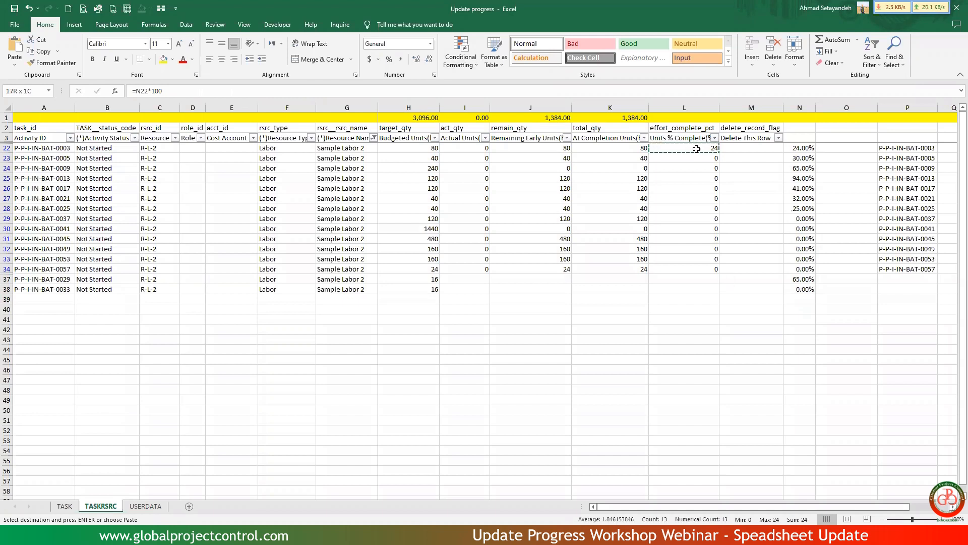
{"action": "key", "text": "shift+Down"}
{"action": "key", "text": "shift+Down"}
{"action": "key", "text": "ctrl+v"}
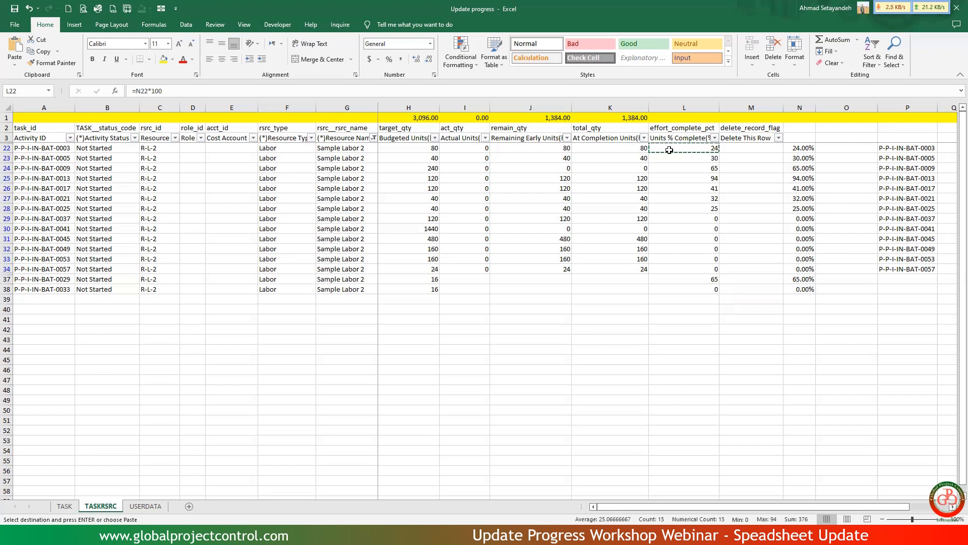
Enter =H22*N22 in I22 to calculate the actual units from the budgeted units and percent complete.
{"action": "left_click", "coordinate": [467, 150]}
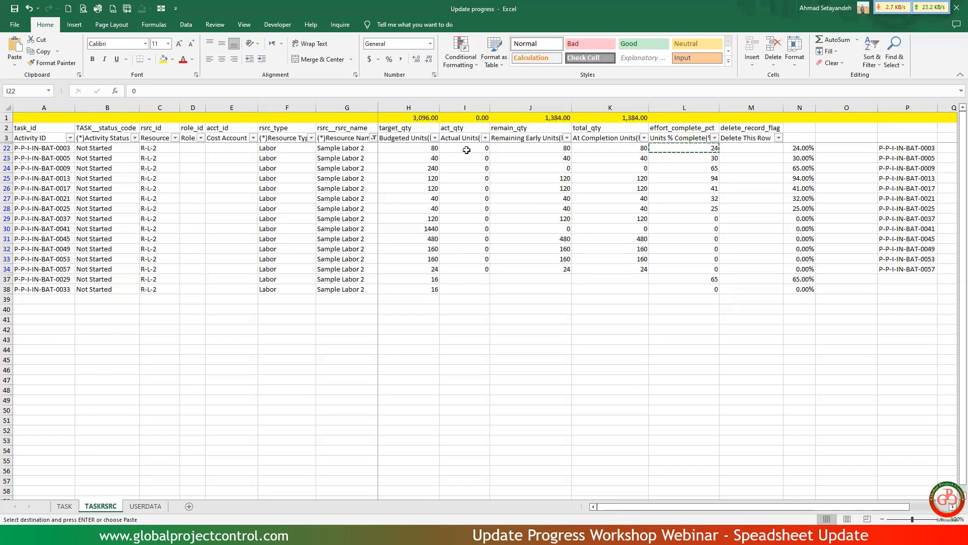
{"action": "type", "text": "="}
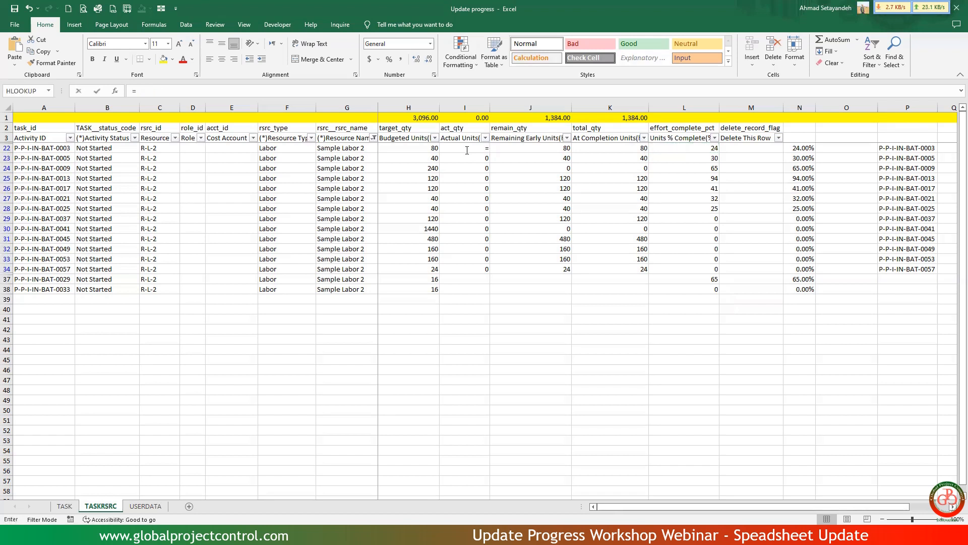
{"action": "key", "text": "Left"}
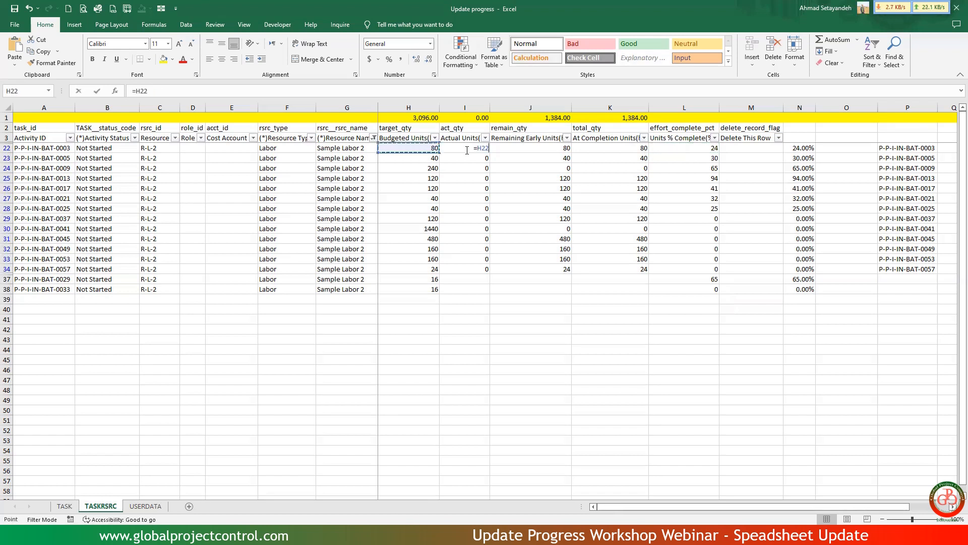
{"action": "type", "text": "*"}
{"action": "key", "text": "Right"}
{"action": "key", "text": "Right"}
{"action": "key", "text": "Right"}
{"action": "key", "text": "Right"}
{"action": "key", "text": "Right"}
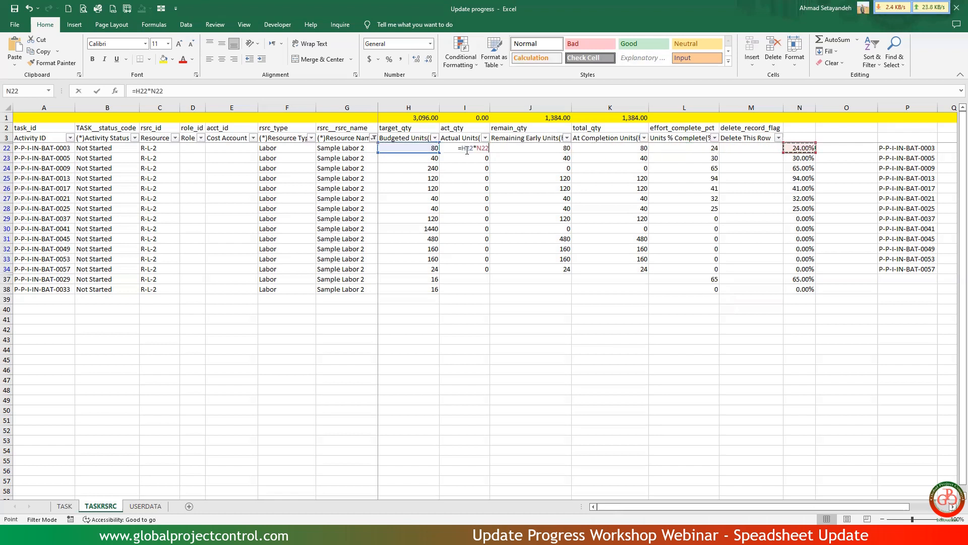
{"action": "key", "text": "Return"}
{"action": "key", "text": "Up"}
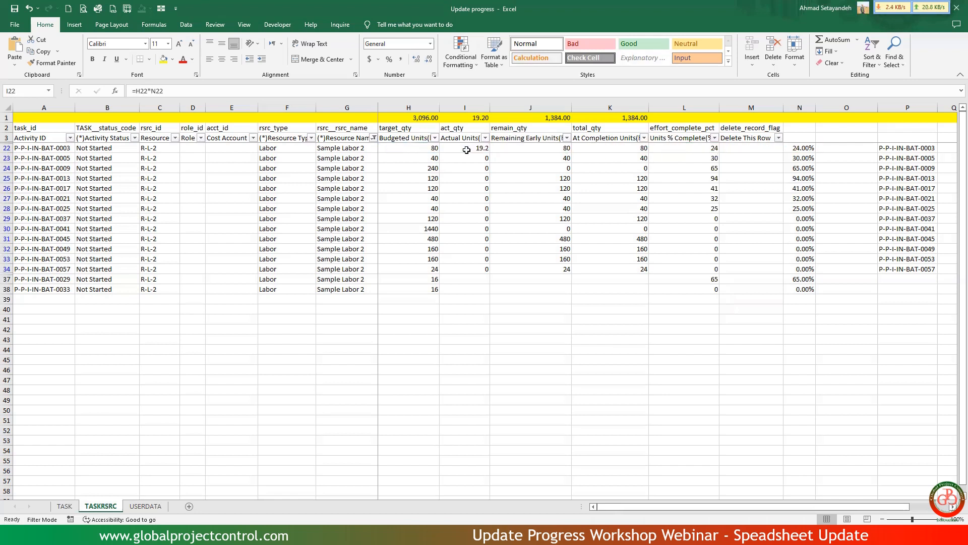
Enter =H22-I22 in J22 to calculate the remaining early units.
{"action": "key", "text": "Right"}
{"action": "type", "text": "="}
{"action": "key", "text": "Left"}
{"action": "key", "text": "Left"}
{"action": "type", "text": "-"}
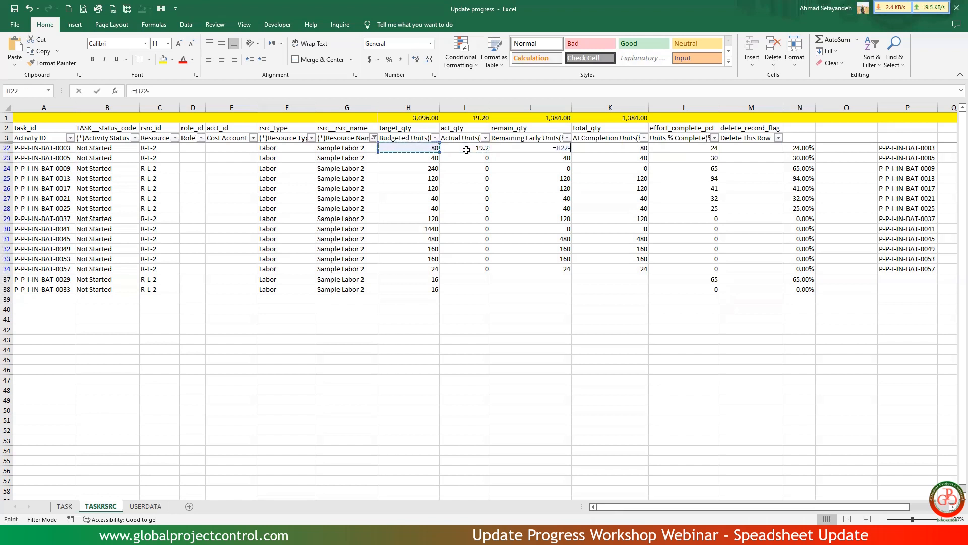
{"action": "left_click", "coordinate": [467, 150]}
{"action": "key", "text": "Tab"}
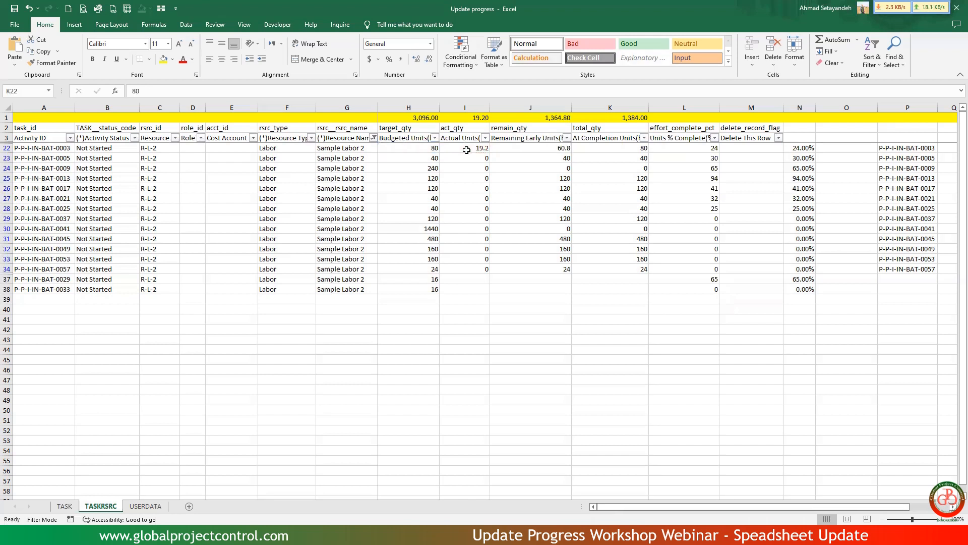
Enter =H22 in K22 so the at completion units equal the budgeted units.
{"action": "type", "text": "="}
{"action": "key", "text": "Left"}
{"action": "key", "text": "Left"}
{"action": "key", "text": "Left"}
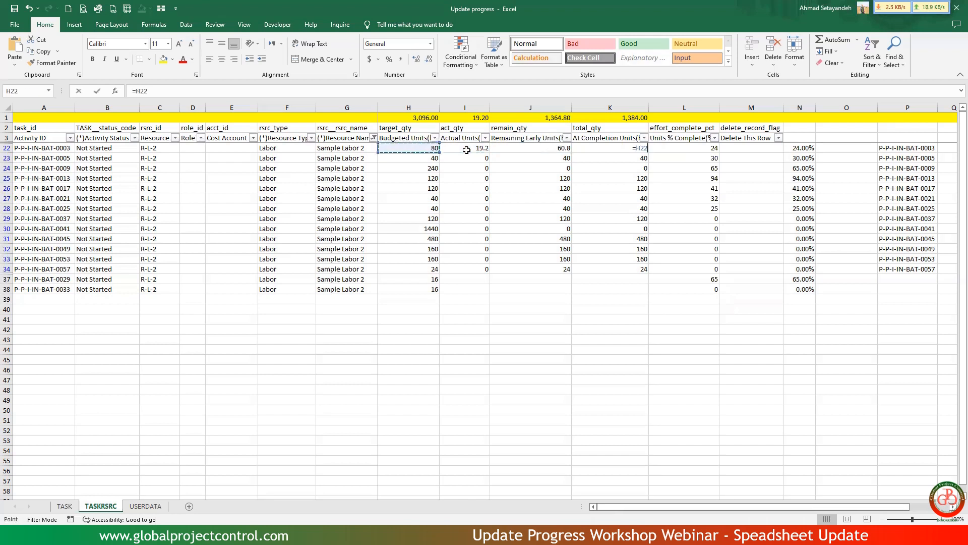
{"action": "key", "text": "Return"}
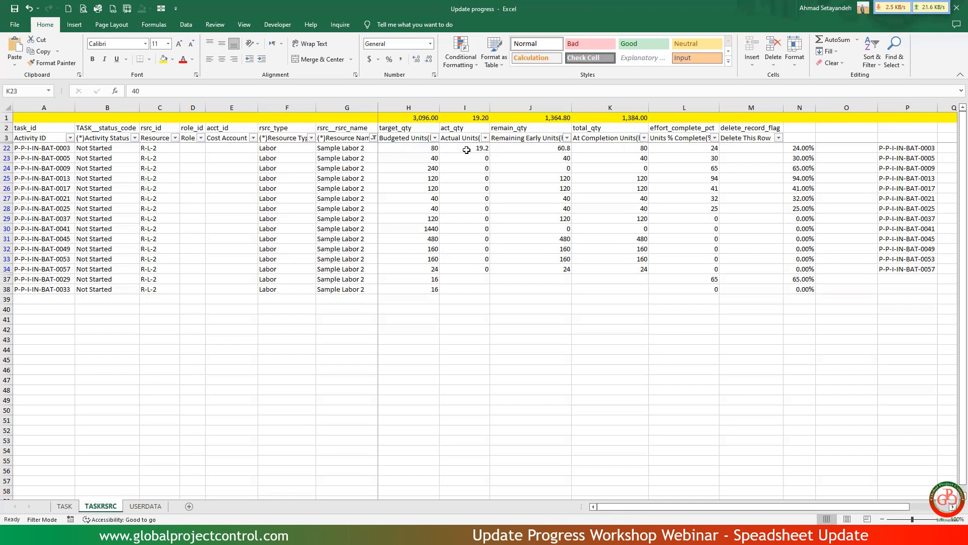
Copy the I22:K22 formulas for actual, remaining and at completion units into the filtered rows down through row 38.
{"action": "key", "text": "Up"}
{"action": "key", "text": "shift+Left"}
{"action": "key", "text": "shift+Left"}
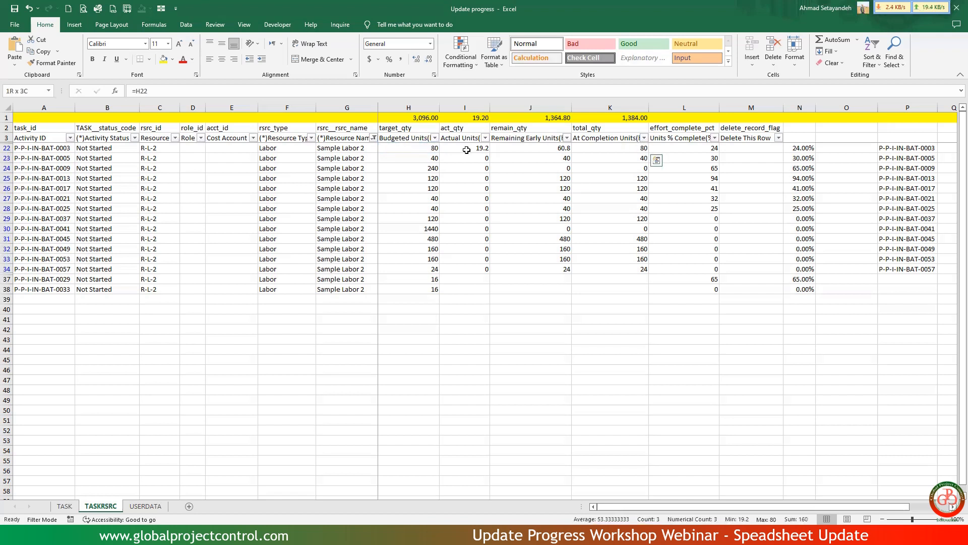
{"action": "key", "text": "ctrl+c"}
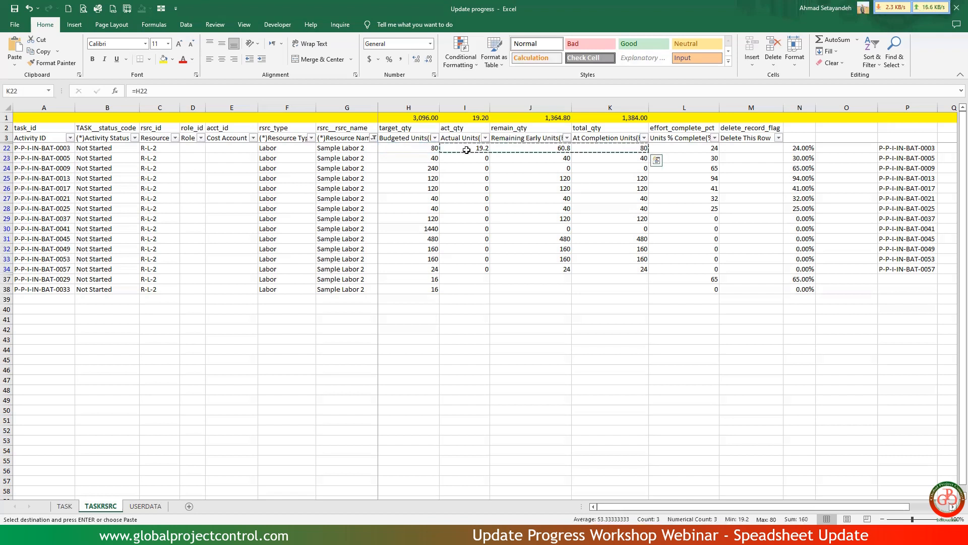
{"action": "key", "text": "ctrl+shift+Down"}
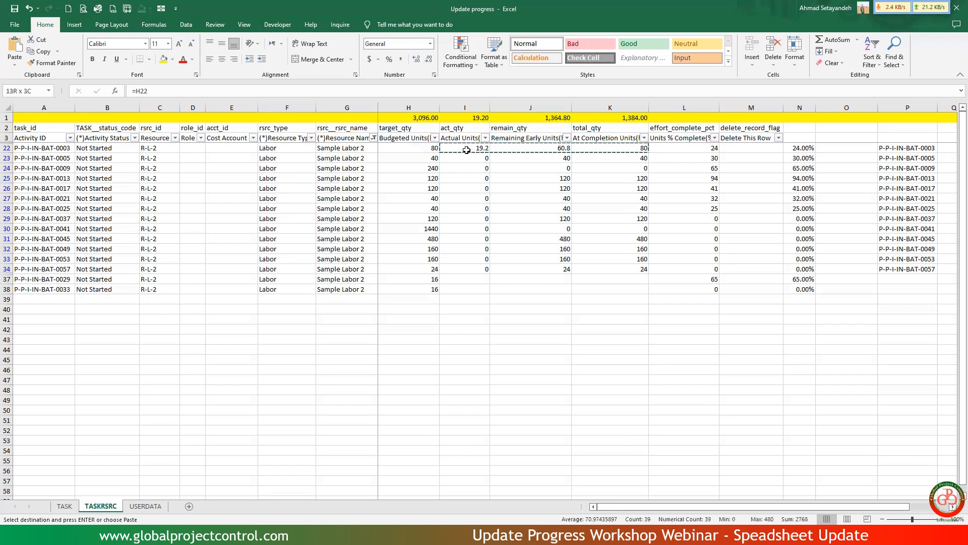
{"action": "key", "text": "shift+Down"}
{"action": "key", "text": "shift+Down"}
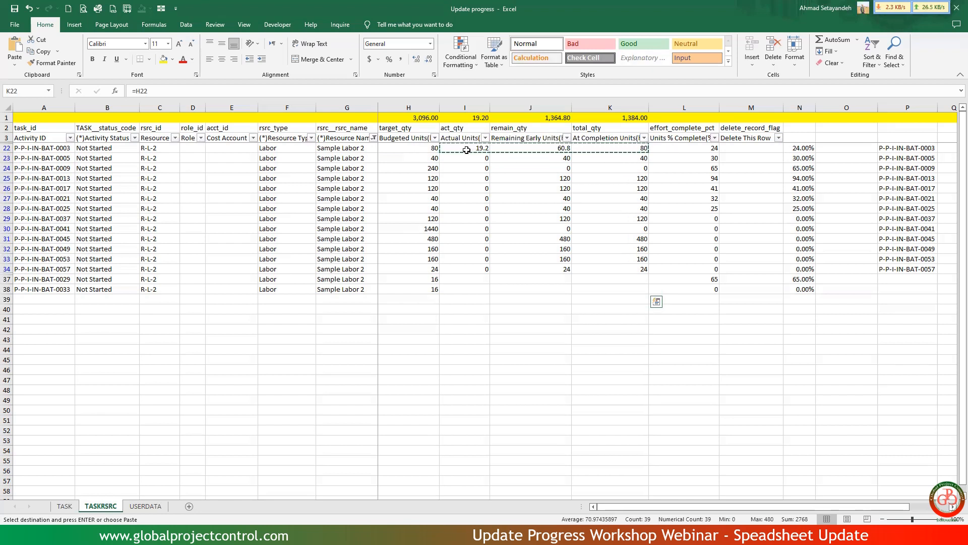
{"action": "key", "text": "ctrl+v"}
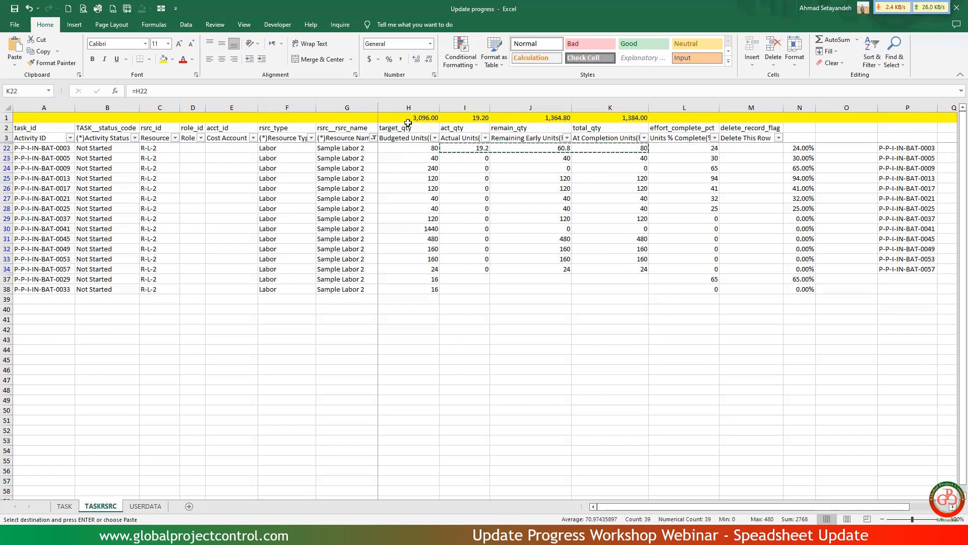
{"action": "left_click", "coordinate": [613, 286], "text": "shift"}
{"action": "left_click_drag", "start_coordinate": [487, 288], "coordinate": [478, 290]}
{"action": "right_click", "coordinate": [492, 248]}
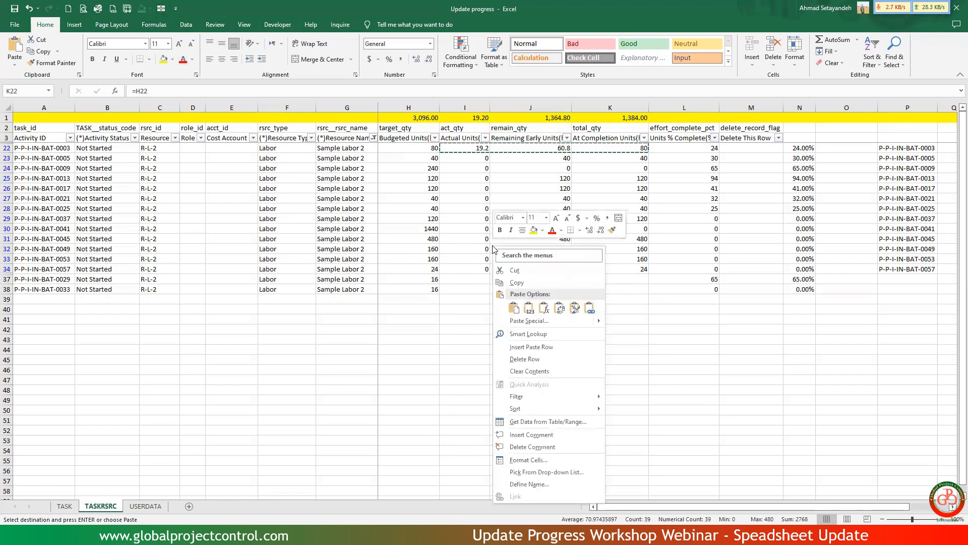
{"action": "left_click", "coordinate": [514, 308]}
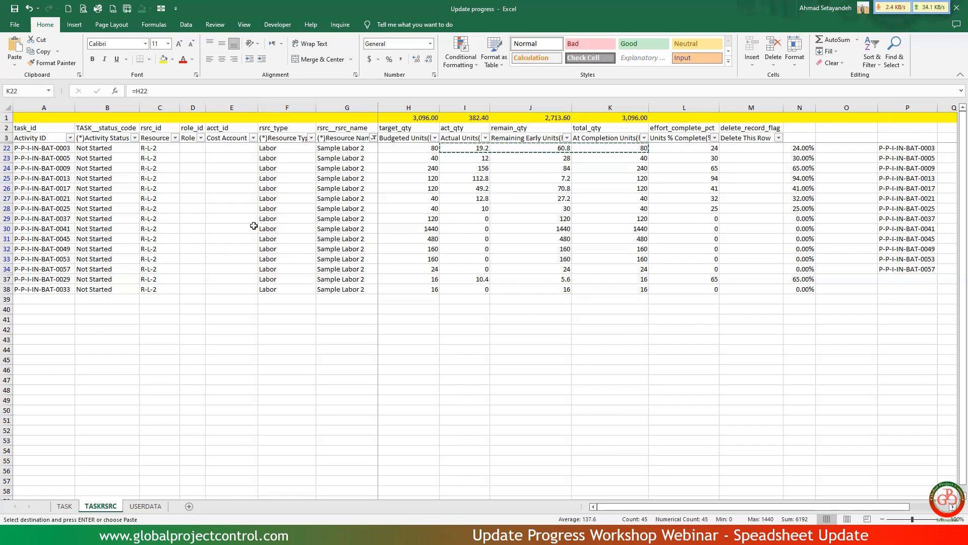
Clear the Resource Name filter on TASKRSRC and check the activity statuses on the TASK sheet.
{"action": "left_click", "coordinate": [374, 139]}
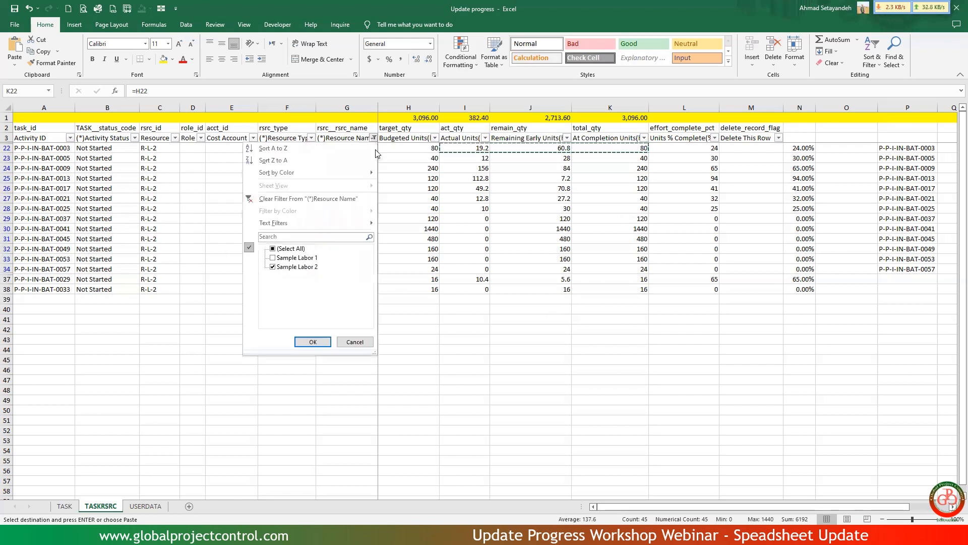
{"action": "left_click", "coordinate": [296, 198]}
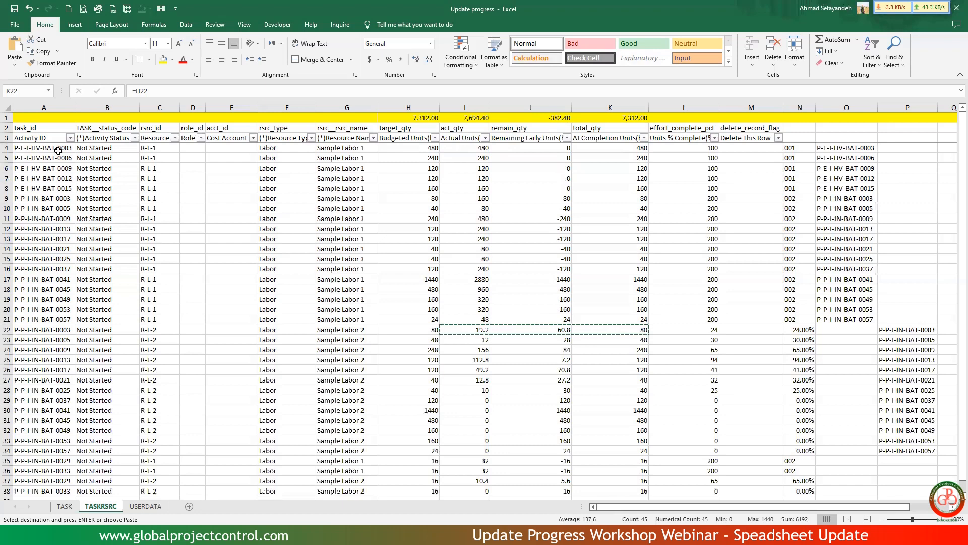
{"action": "left_click_drag", "start_coordinate": [58, 154], "coordinate": [61, 208]}
{"action": "left_click", "coordinate": [121, 148]}
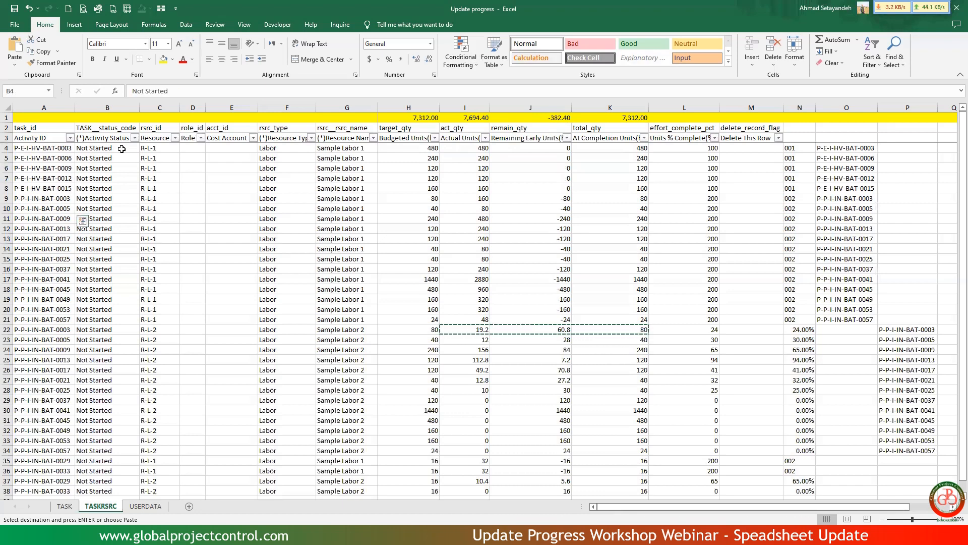
{"action": "left_click", "coordinate": [63, 507]}
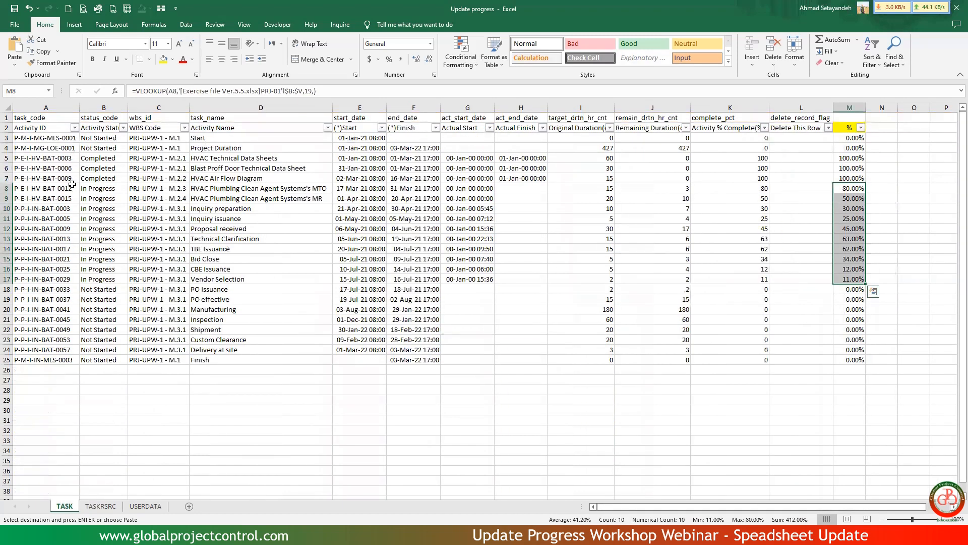
{"action": "left_click_drag", "start_coordinate": [71, 188], "coordinate": [91, 189]}
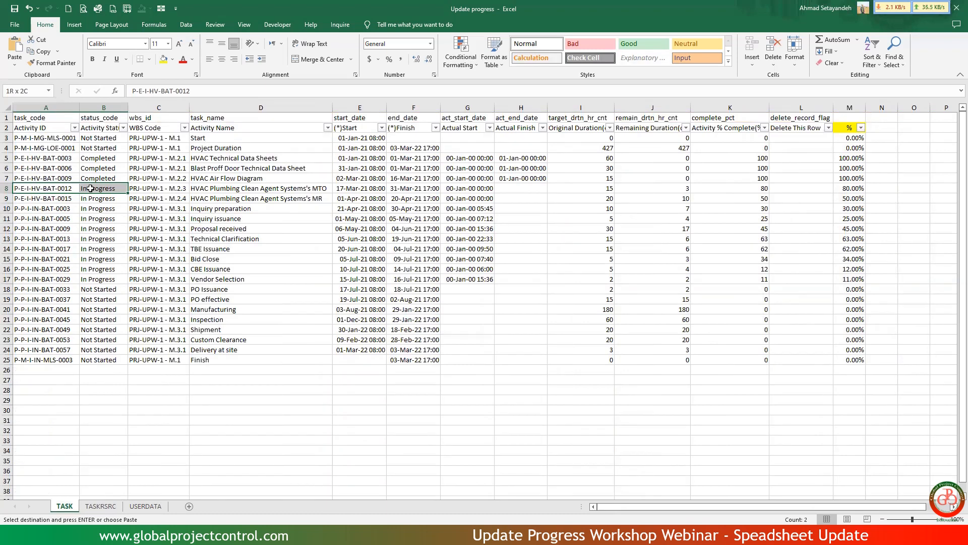
{"action": "left_click_drag", "start_coordinate": [91, 188], "coordinate": [91, 188]}
{"action": "left_click", "coordinate": [100, 507]}
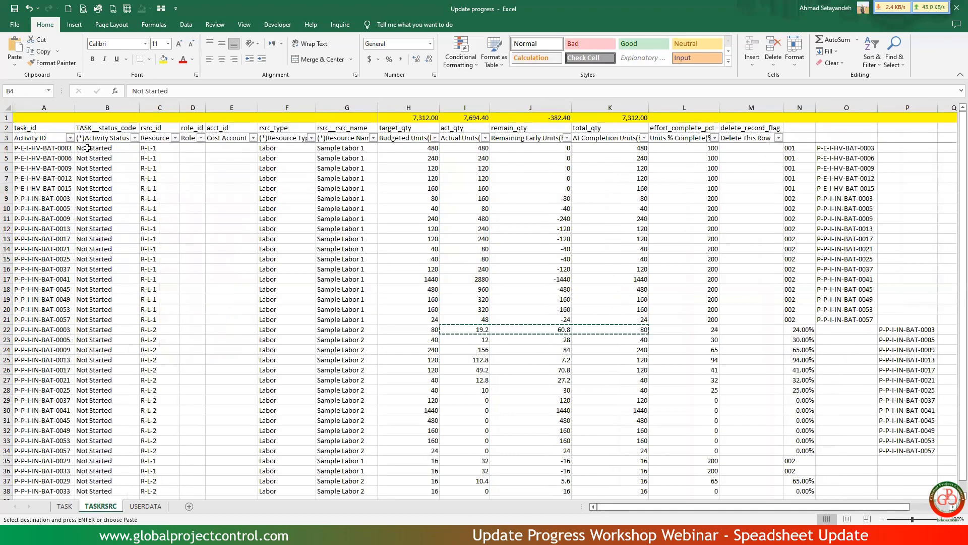
Enter =VLOOKUP(A4,TASK!A:B,2,) in B4 to bring in the activity status from TASK and fill it down through B38.
{"action": "type", "text": "=vlo"}
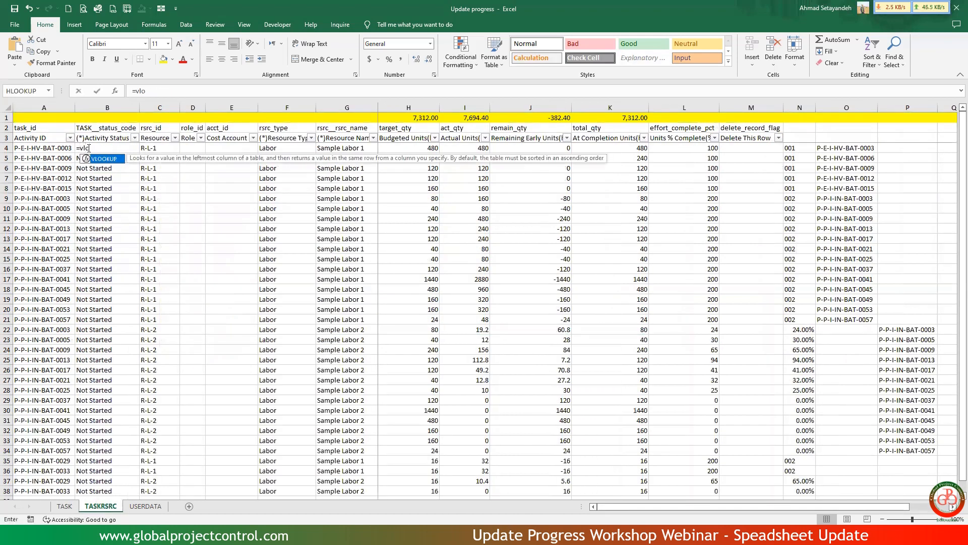
{"action": "double_click", "coordinate": [103, 159]}
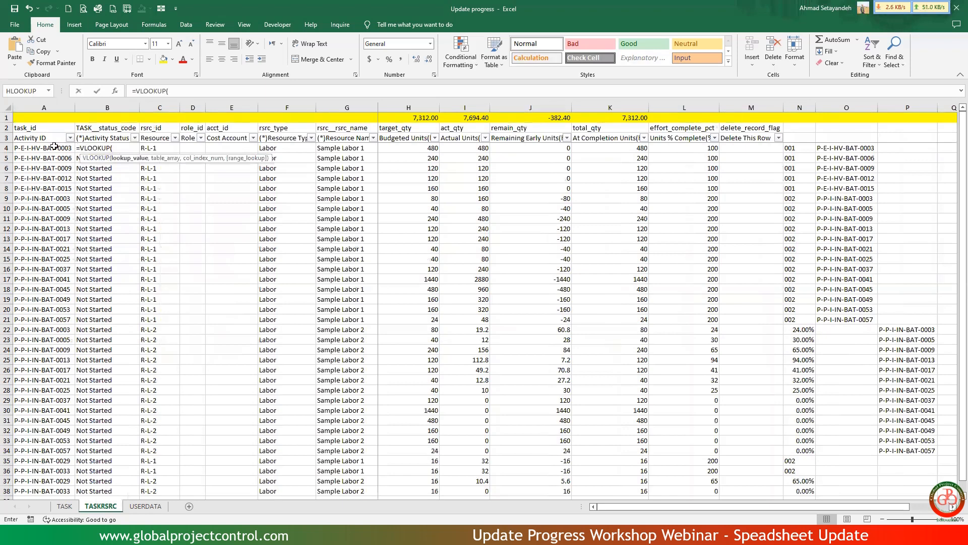
{"action": "left_click", "coordinate": [54, 146]}
{"action": "type", "text": ","}
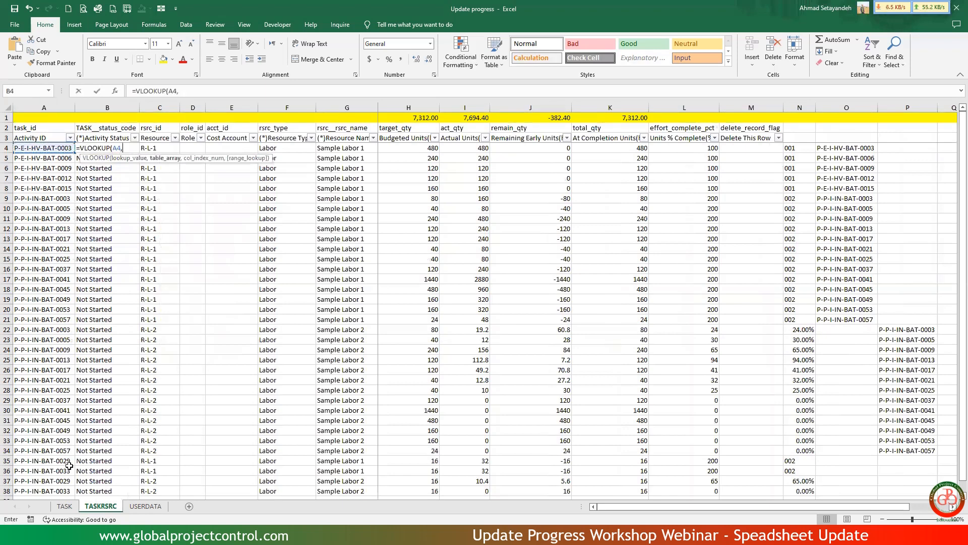
{"action": "left_click", "coordinate": [64, 506]}
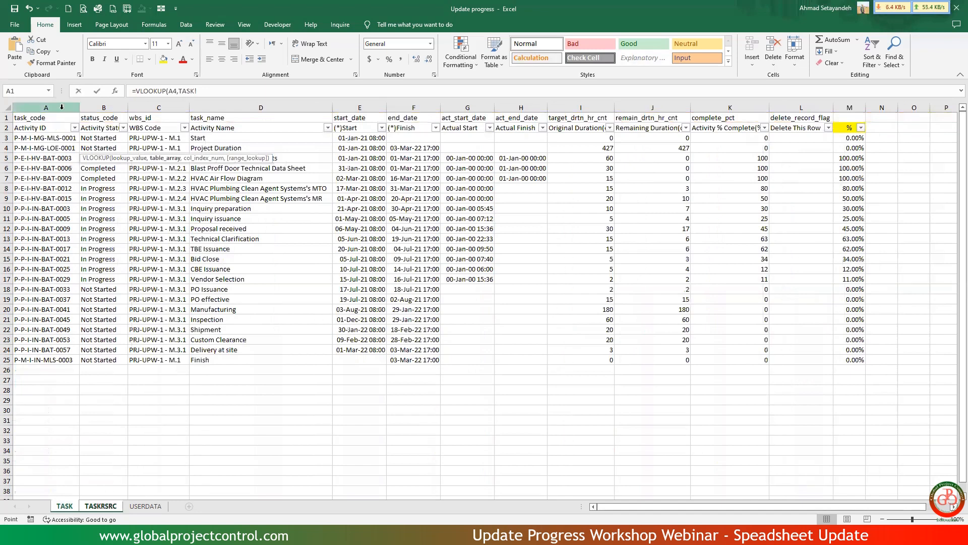
{"action": "left_click_drag", "start_coordinate": [46, 107], "coordinate": [101, 108]}
{"action": "type", "text": ",2,0"}
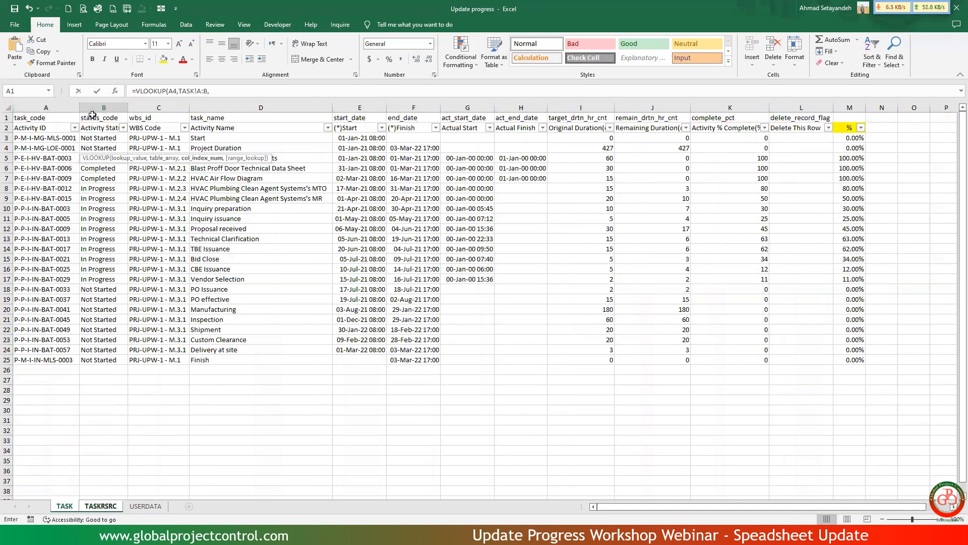
{"action": "key", "text": "Return"}
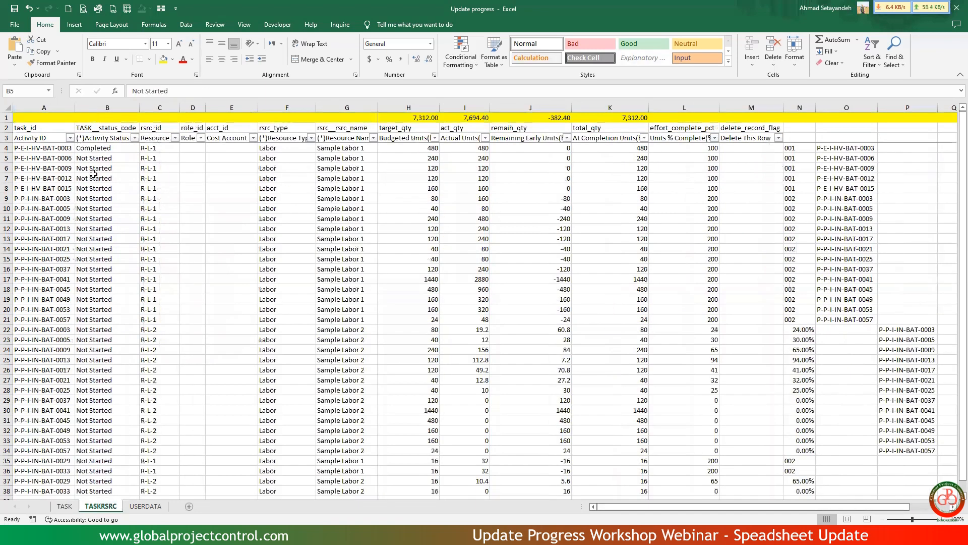
{"action": "left_click", "coordinate": [130, 150]}
{"action": "double_click", "coordinate": [139, 153]}
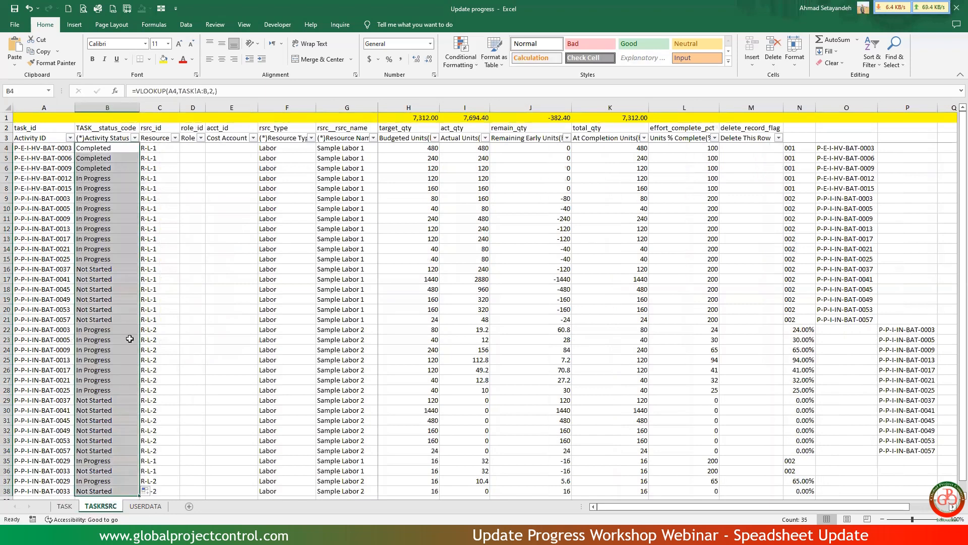
Check the filled activity statuses and filter the Activity Status column on TASKRSRC to Completed only.
{"action": "scroll", "coordinate": [125, 360], "scroll_direction": "down", "scroll_amount": 4}
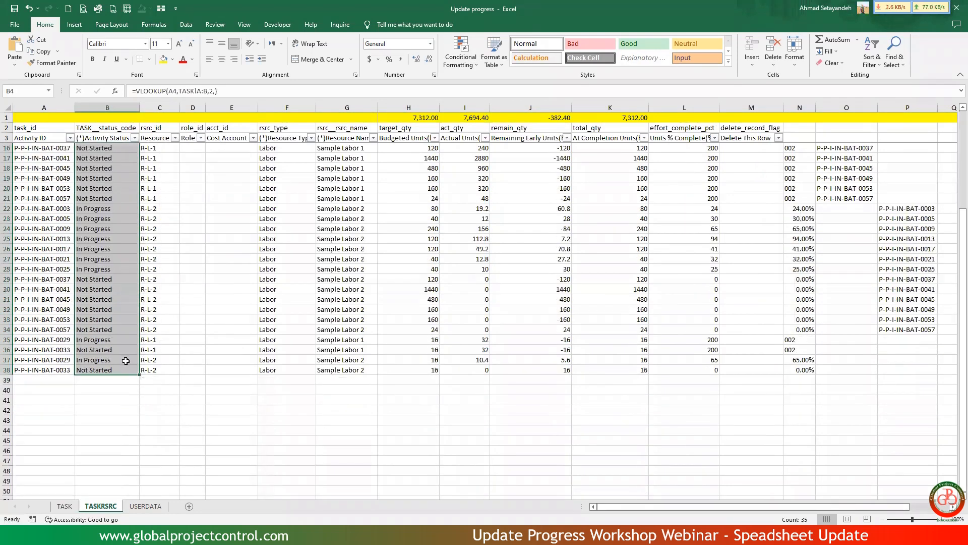
{"action": "scroll", "coordinate": [126, 360], "scroll_direction": "up", "scroll_amount": 4}
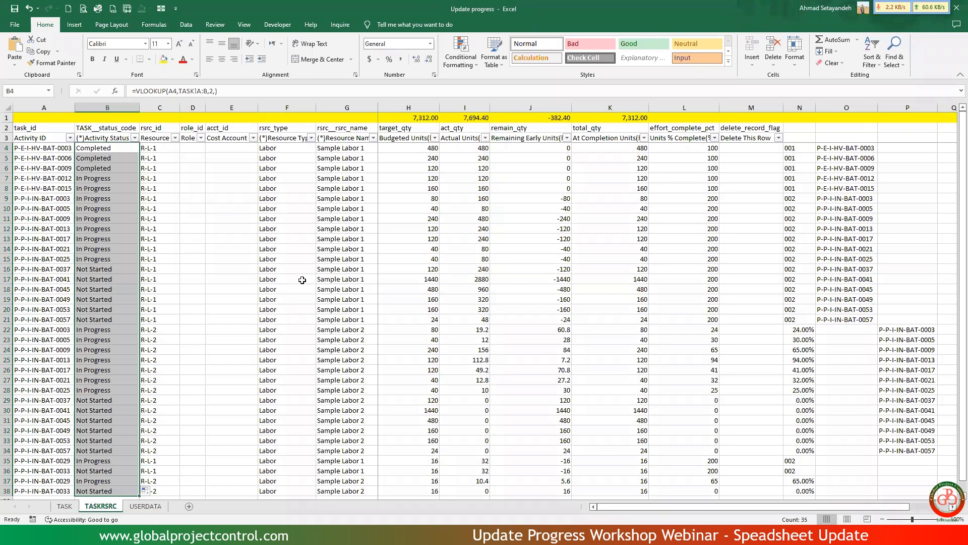
{"action": "left_click", "coordinate": [202, 248]}
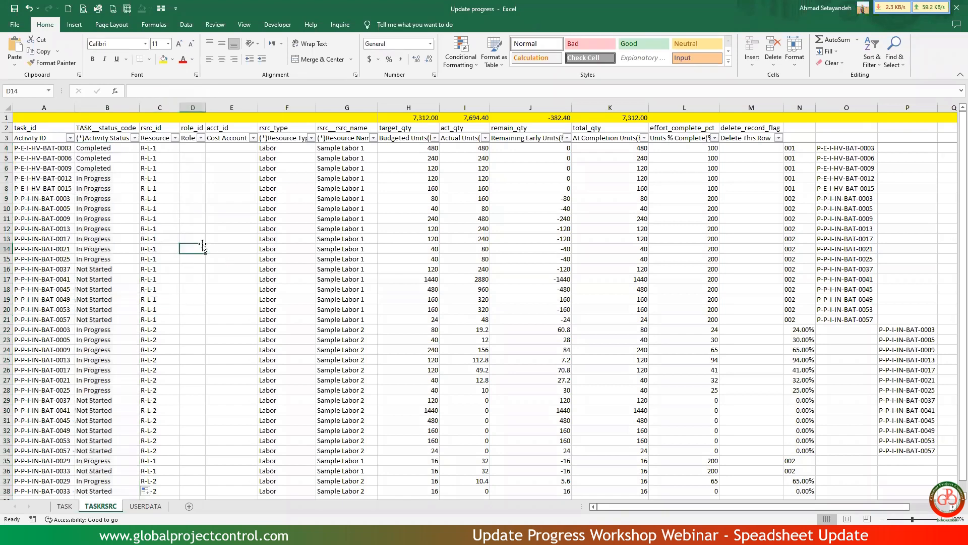
{"action": "left_click", "coordinate": [136, 139]}
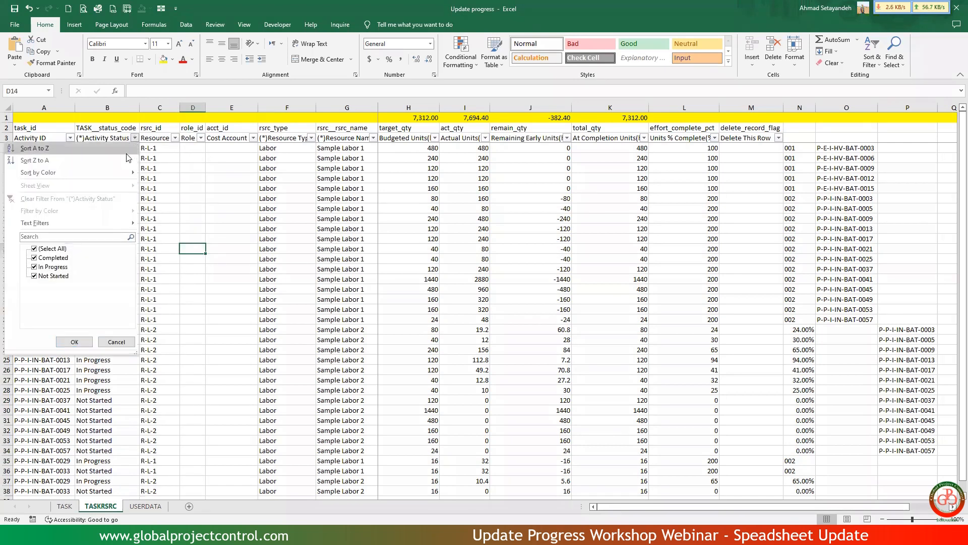
{"action": "left_click", "coordinate": [50, 249]}
{"action": "left_click", "coordinate": [52, 257]}
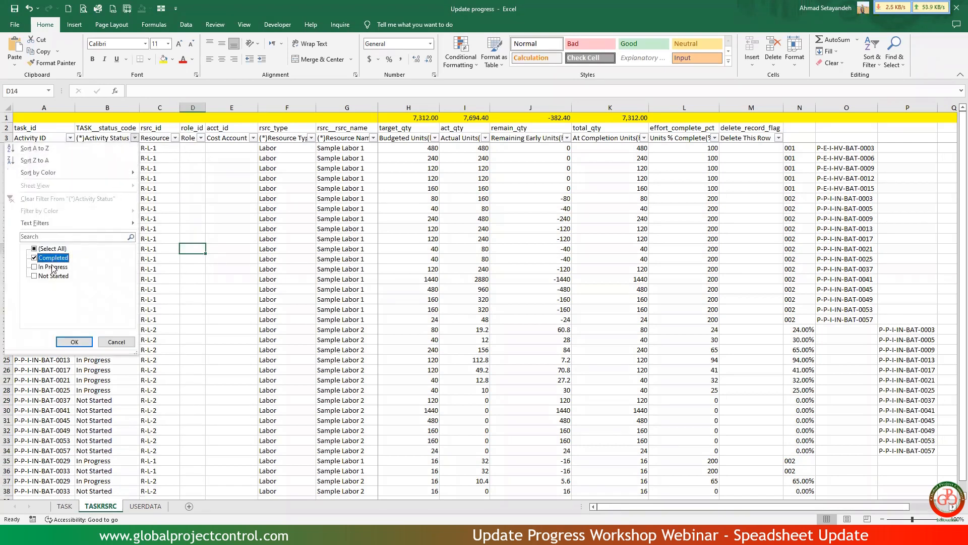
{"action": "left_click", "coordinate": [74, 342]}
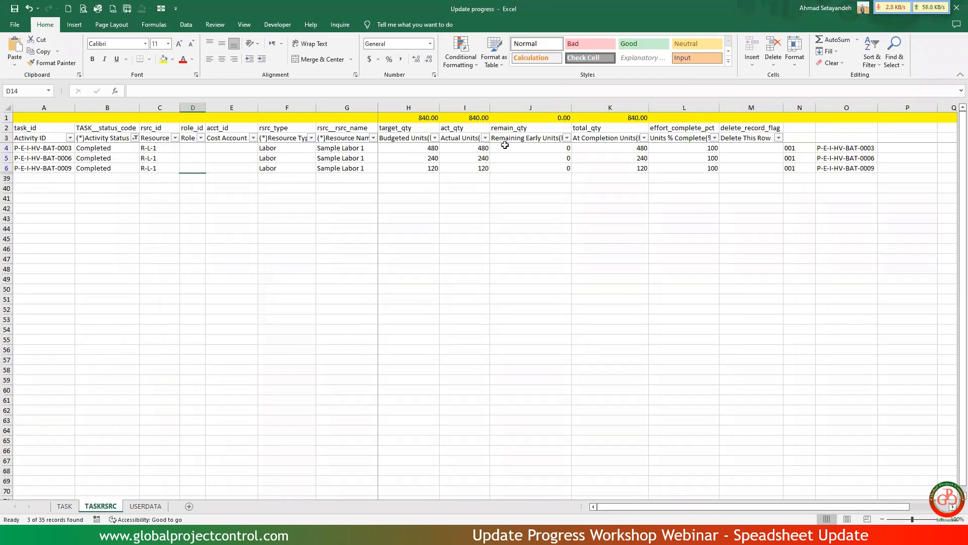
Review the budgeted, actual, remaining and at completion units and the units percent complete of the completed activities.
{"action": "left_click_drag", "start_coordinate": [413, 148], "coordinate": [415, 169]}
{"action": "left_click_drag", "start_coordinate": [462, 147], "coordinate": [463, 167]}
{"action": "left_click", "coordinate": [606, 147]}
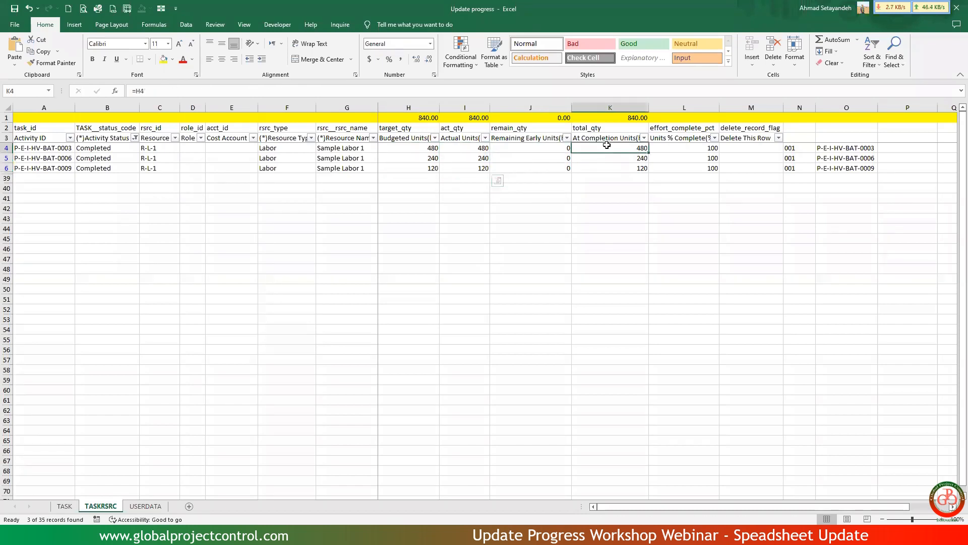
{"action": "left_click_drag", "start_coordinate": [586, 151], "coordinate": [565, 166]}
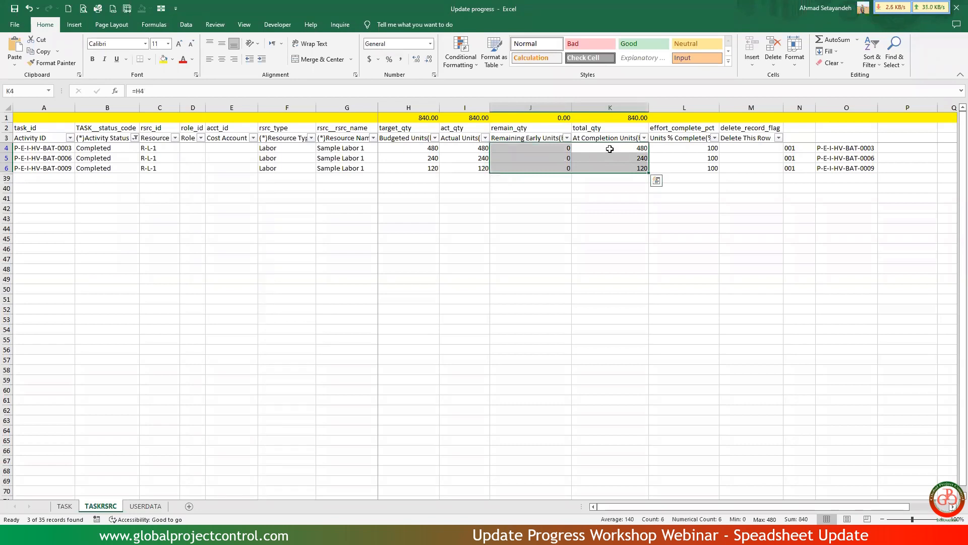
{"action": "left_click_drag", "start_coordinate": [656, 148], "coordinate": [656, 165]}
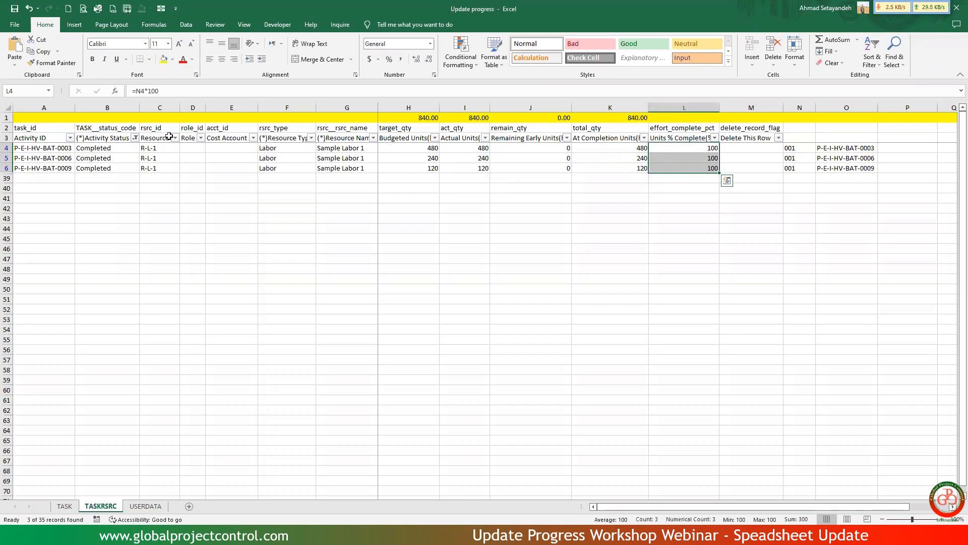
Switch the Activity Status filter from Completed to In Progress.
{"action": "left_click", "coordinate": [135, 137]}
{"action": "left_click", "coordinate": [56, 267]}
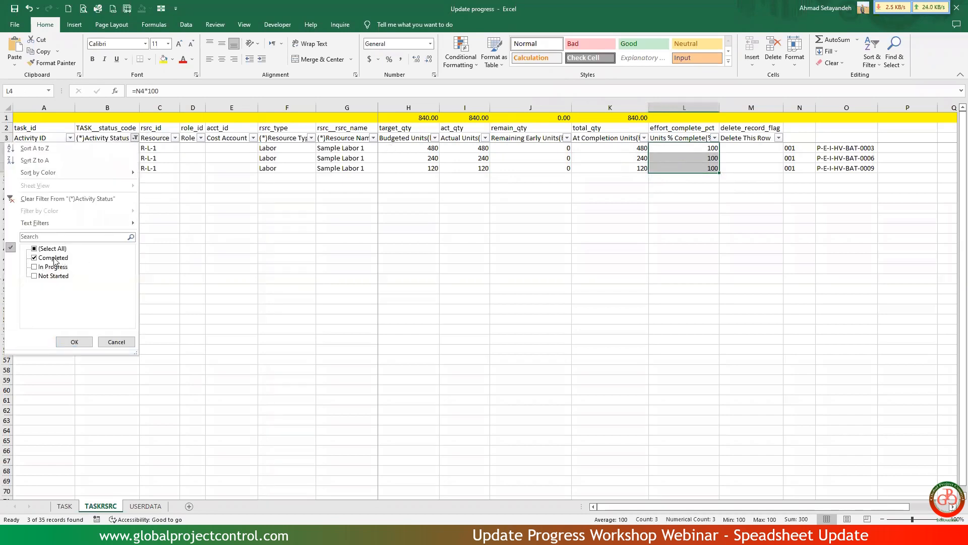
{"action": "left_click", "coordinate": [53, 258]}
{"action": "left_click", "coordinate": [73, 342]}
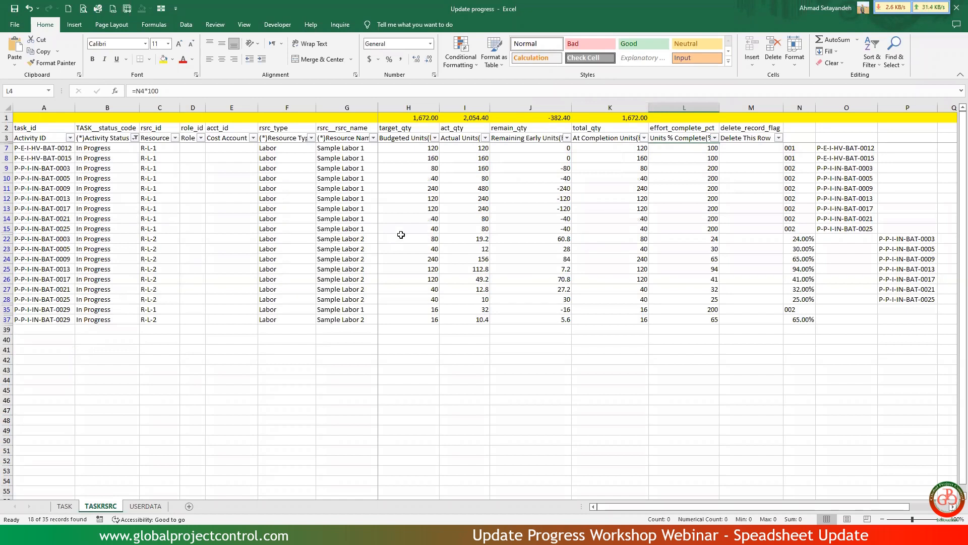
Examine the budgeted units subtotal in H1 and the cells referenced by the actual units formula in I7.
{"action": "left_click", "coordinate": [426, 116]}
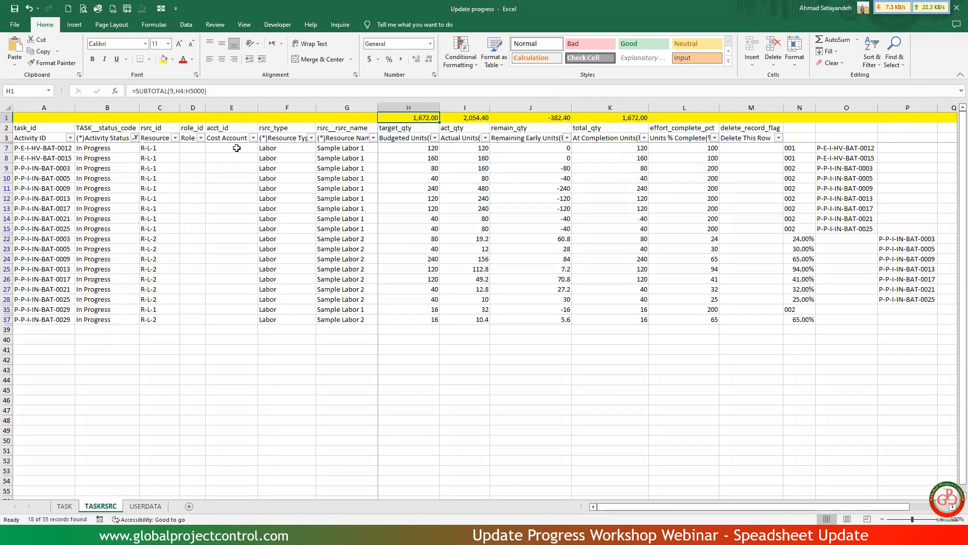
{"action": "left_click", "coordinate": [473, 148]}
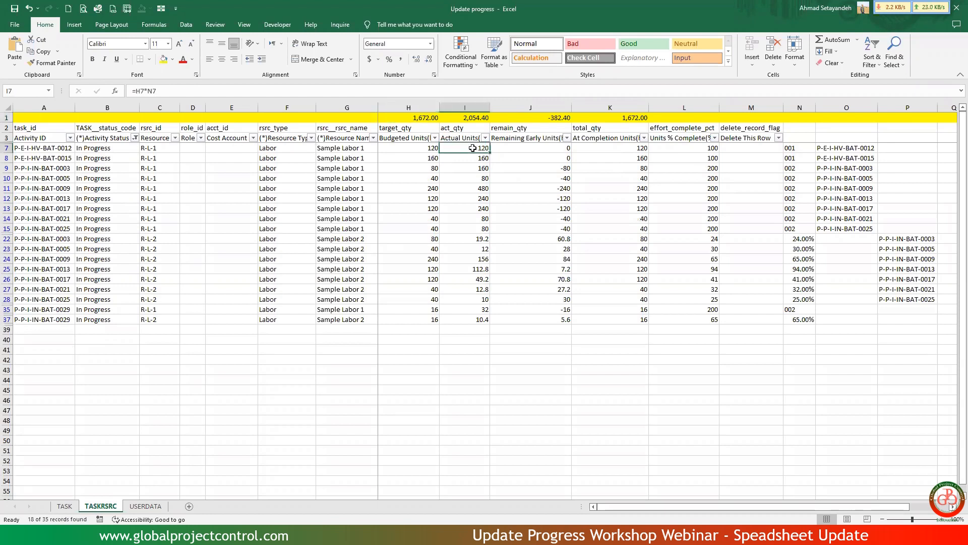
{"action": "left_click", "coordinate": [480, 91]}
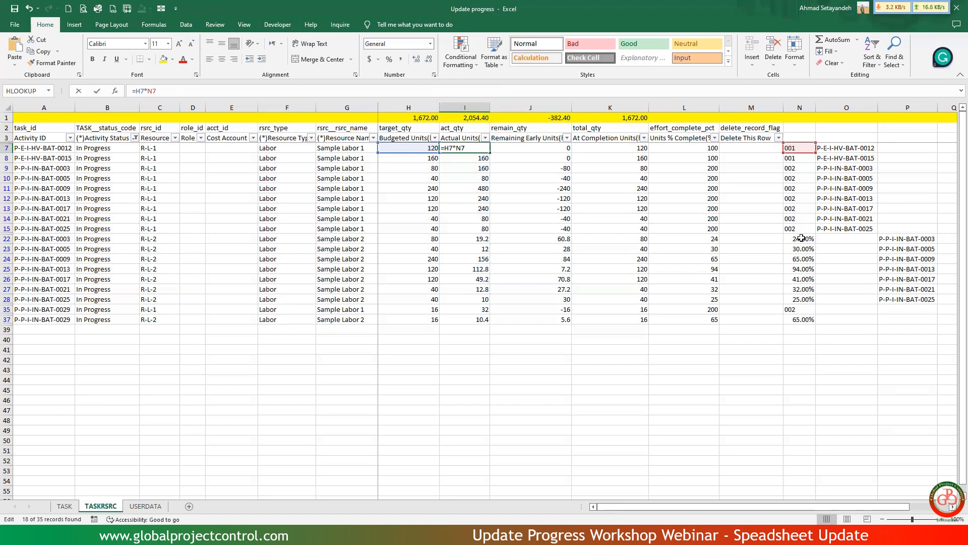
{"action": "key", "text": "ctrl+Return"}
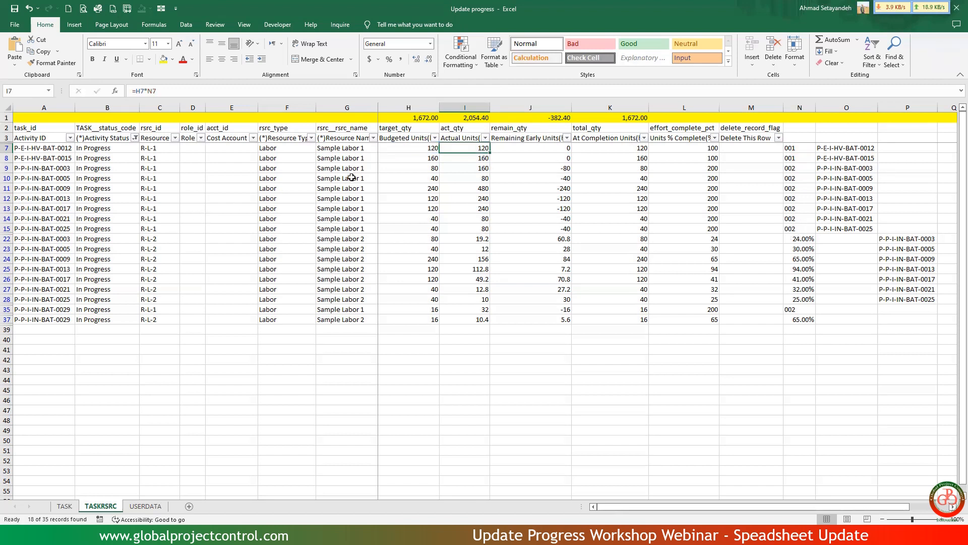
Compare the in-progress R-L-1 rows, including row 35, with their lookup values in column N.
{"action": "left_click_drag", "start_coordinate": [159, 145], "coordinate": [157, 228]}
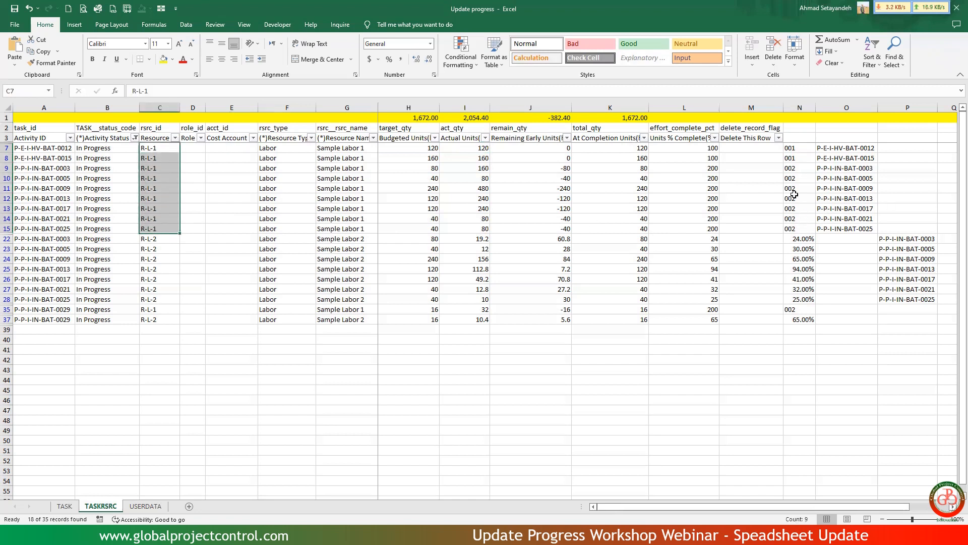
{"action": "left_click_drag", "start_coordinate": [794, 228], "coordinate": [125, 149]}
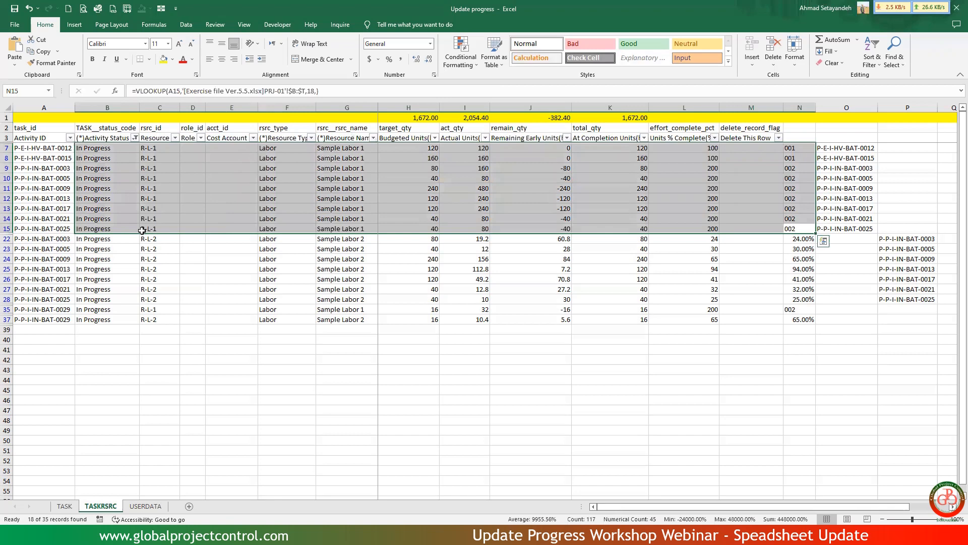
{"action": "left_click", "coordinate": [7, 309], "text": "ctrl"}
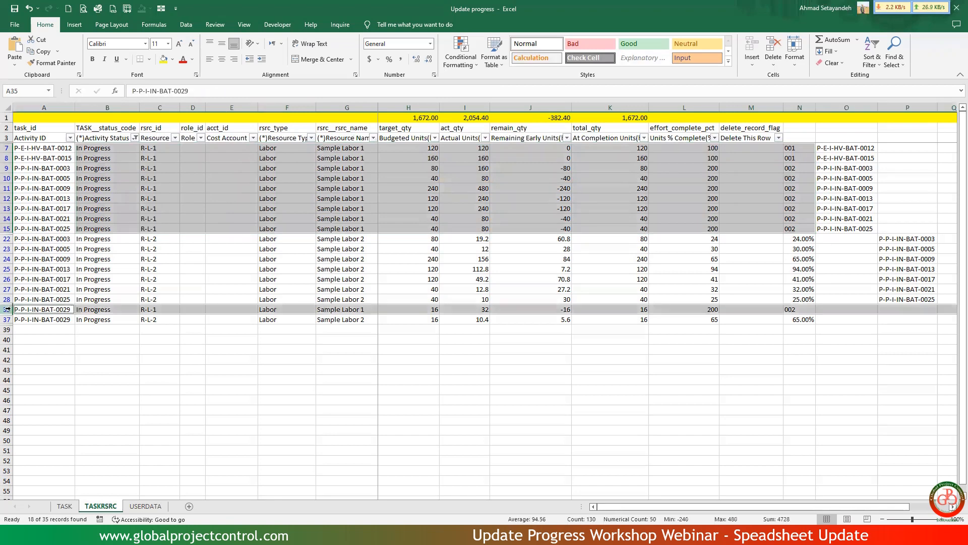
{"action": "left_click", "coordinate": [151, 249]}
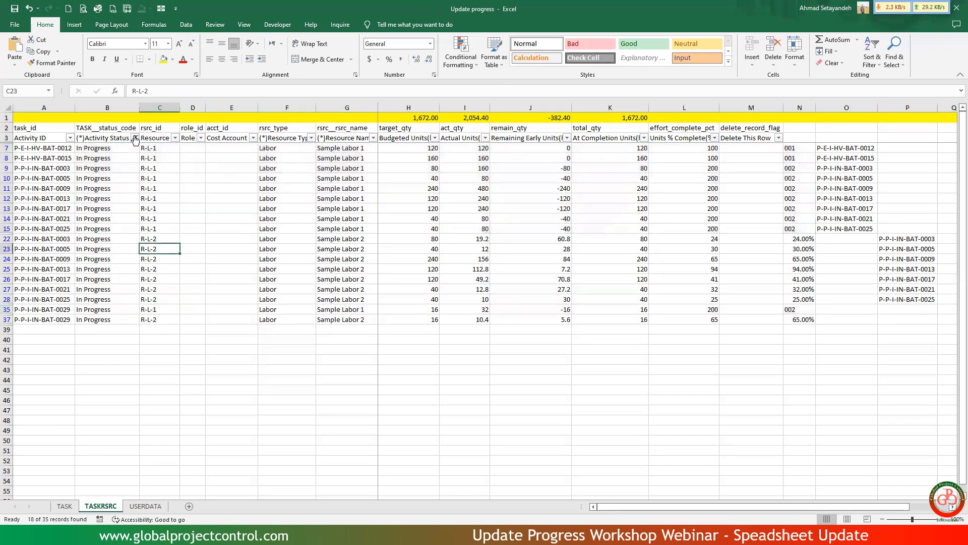
Clear the Activity Status filter and filter the Resource ID column to R-L-1 only.
{"action": "left_click", "coordinate": [135, 138]}
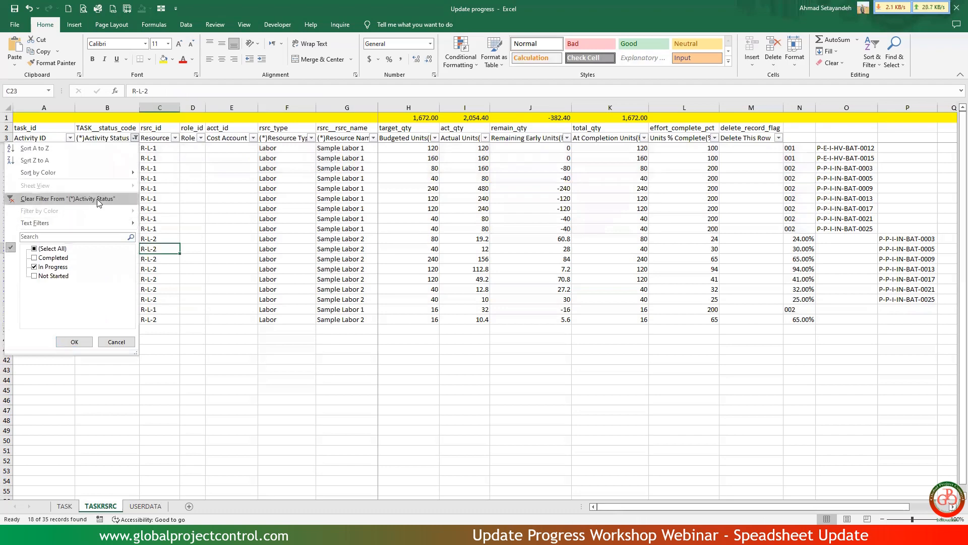
{"action": "left_click", "coordinate": [97, 199]}
{"action": "left_click", "coordinate": [151, 158]}
{"action": "left_click", "coordinate": [175, 139]}
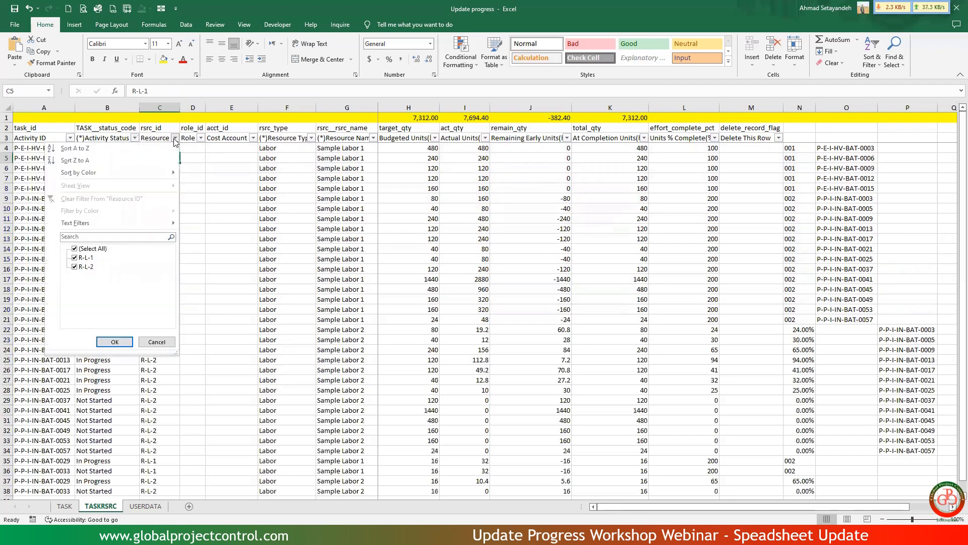
{"action": "left_click", "coordinate": [92, 249]}
{"action": "left_click", "coordinate": [87, 258]}
{"action": "left_click", "coordinate": [114, 342]}
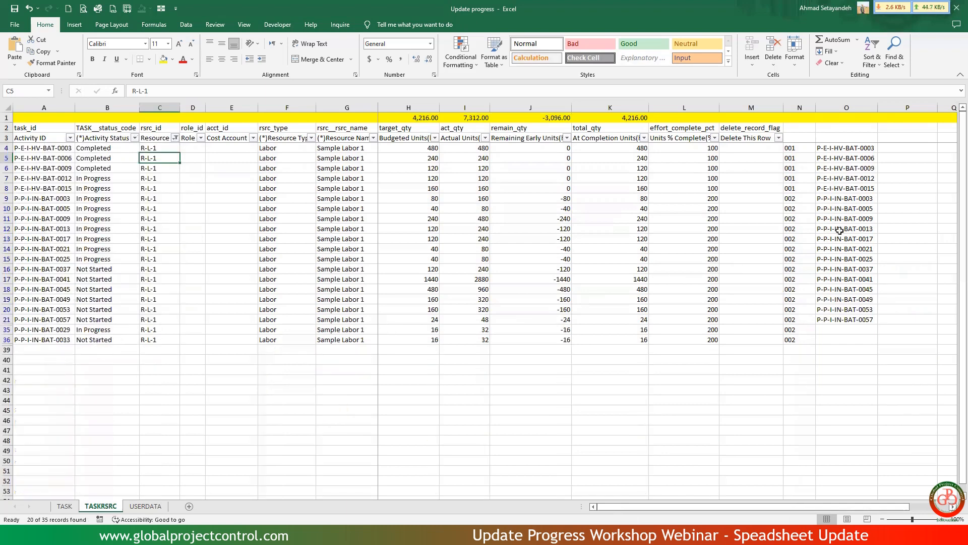
Inspect the N4 lookup formula and check its source data on the PRJ-01 sheet of Exercise file Ver.5.5.
{"action": "left_click", "coordinate": [801, 149]}
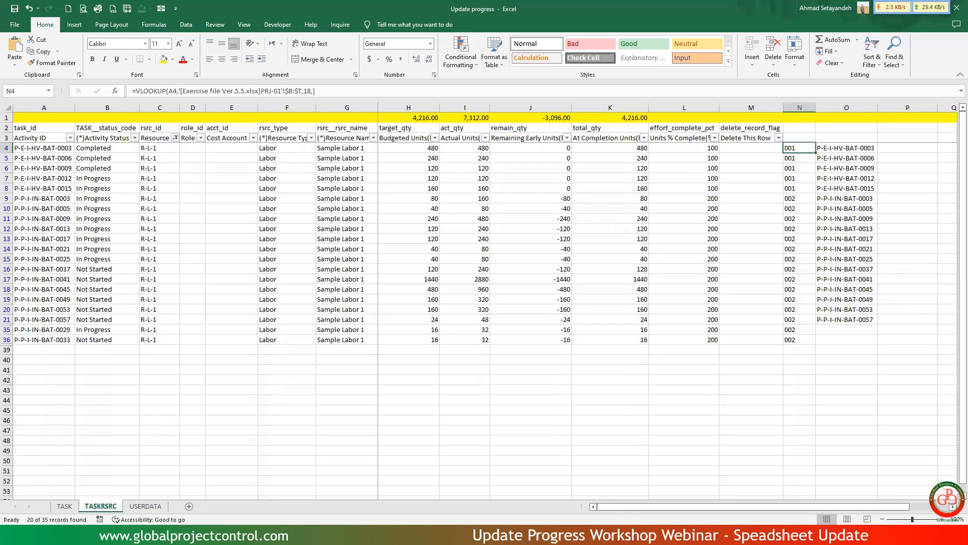
{"action": "left_click", "coordinate": [330, 492]}
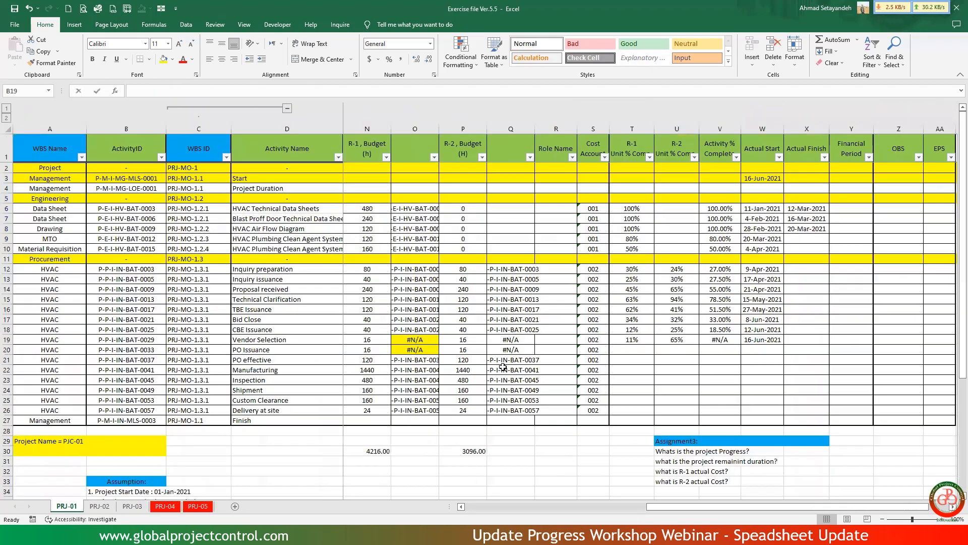
{"action": "key", "text": "shift+Down"}
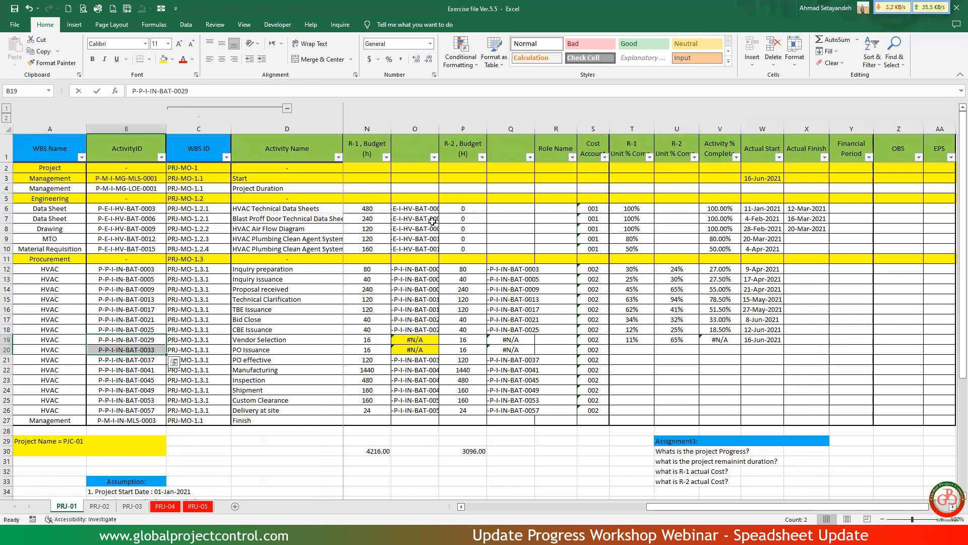
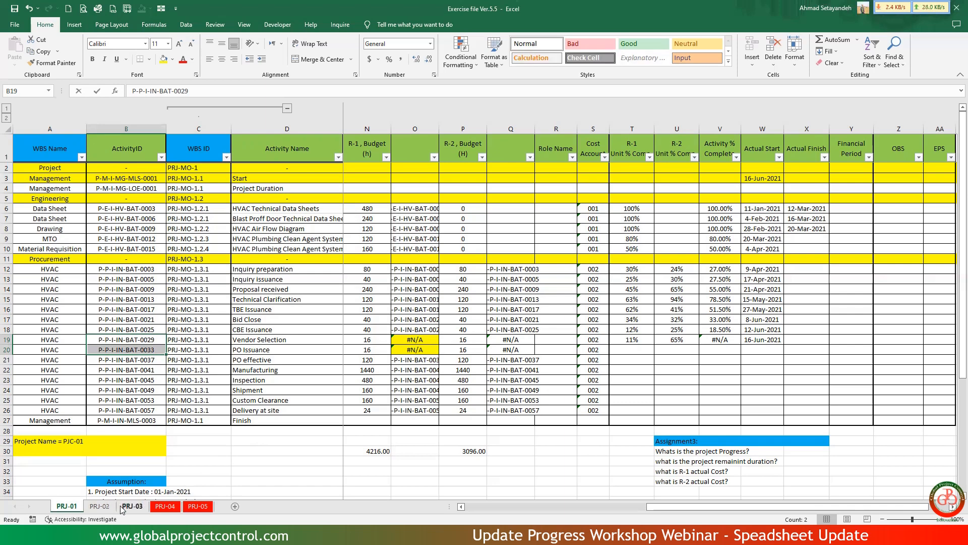
Rewrite the N4 VLOOKUP to look up A4 in columns B:T of PRJ-01 in Exercise file Ver.5.5, returning column 19.
{"action": "key", "text": "alt+Tab"}
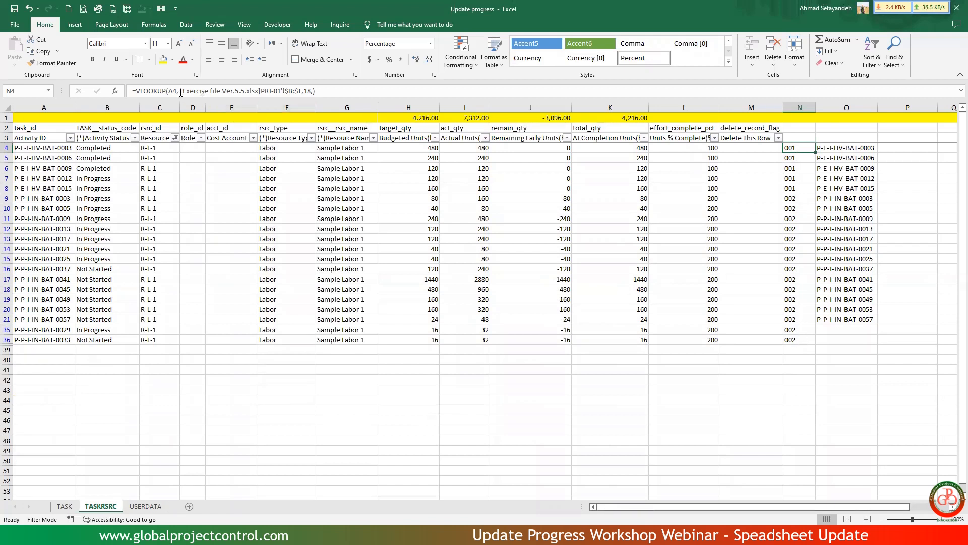
{"action": "left_click_drag", "start_coordinate": [181, 91], "coordinate": [337, 94]}
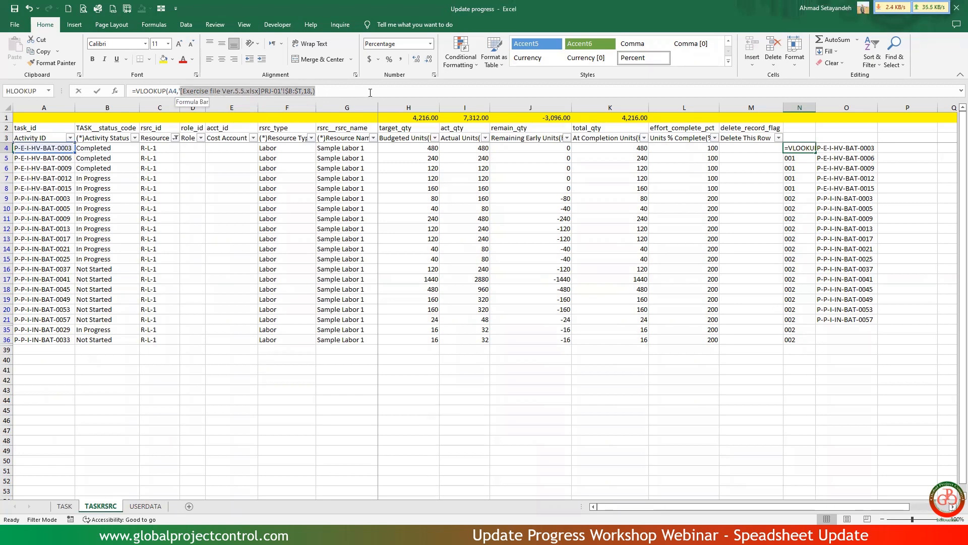
{"action": "key", "text": "BackSpace"}
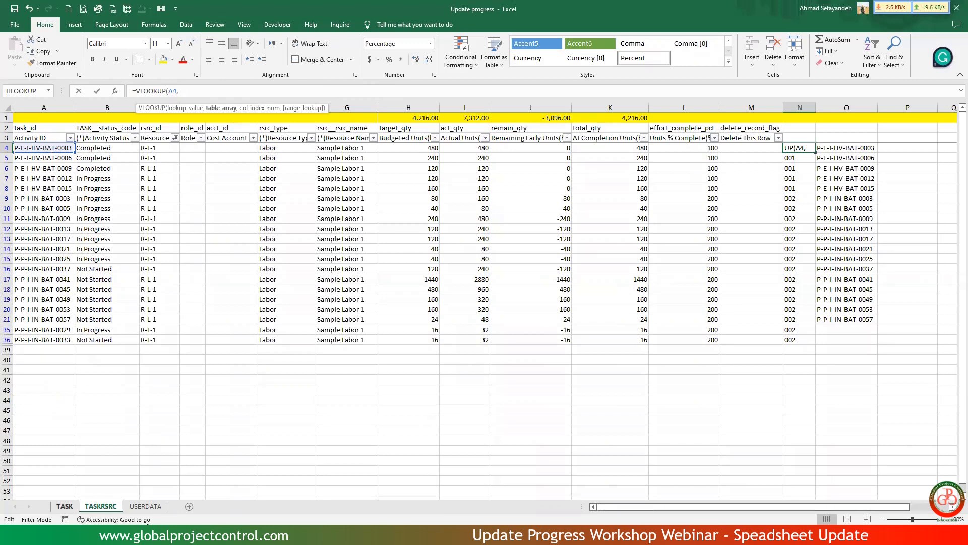
{"action": "mouse_move", "coordinate": [361, 535]}
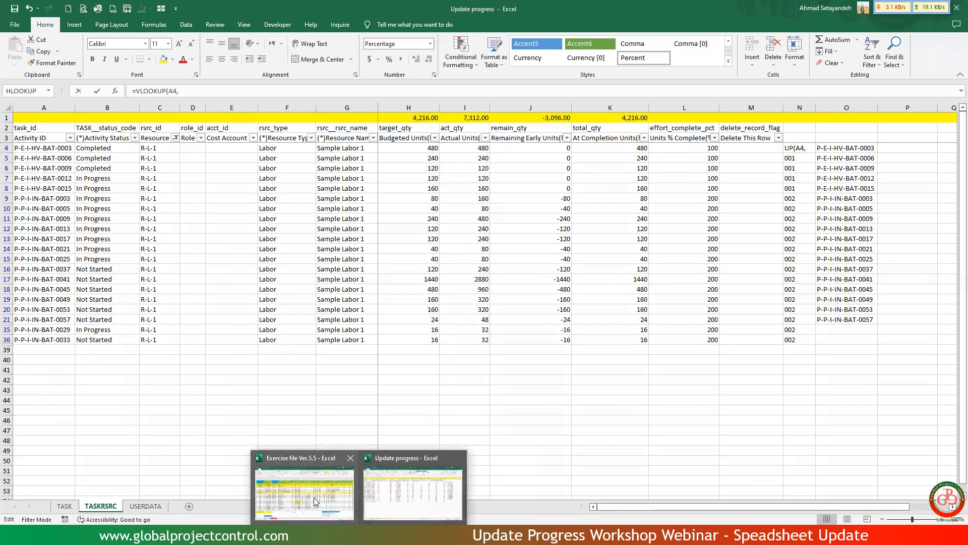
{"action": "left_click", "coordinate": [335, 462]}
{"action": "left_click", "coordinate": [137, 126]}
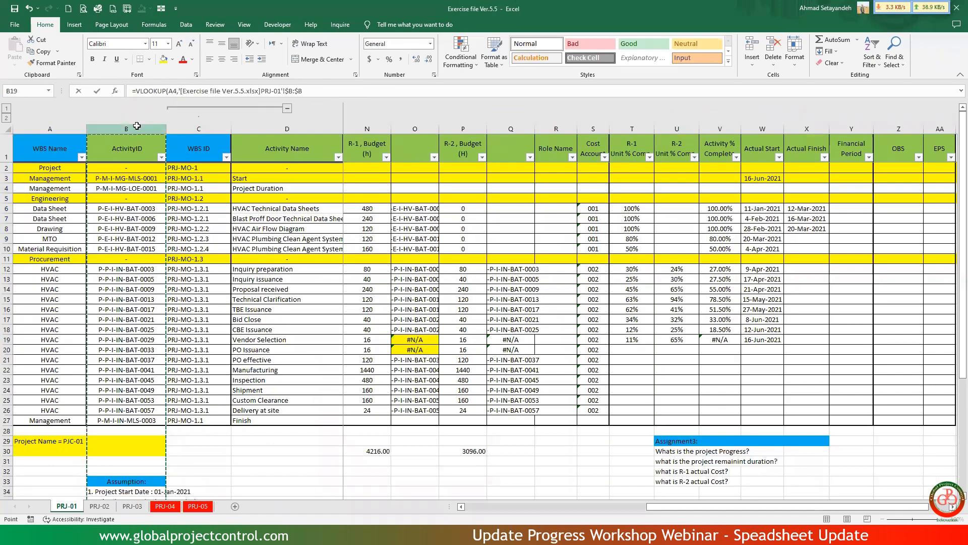
{"action": "left_click_drag", "start_coordinate": [136, 126], "coordinate": [638, 340]}
{"action": "left_click_drag", "start_coordinate": [630, 240], "coordinate": [628, 276]}
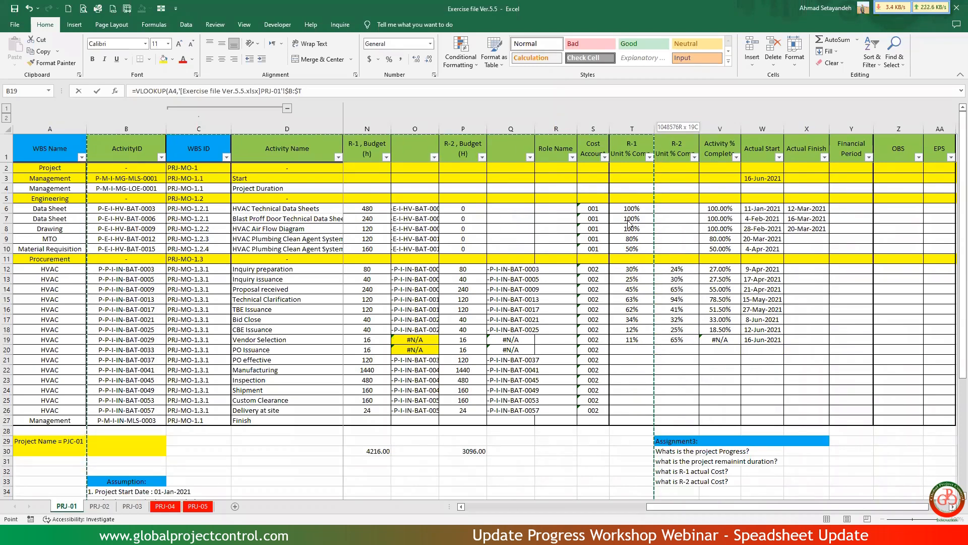
{"action": "left_click_drag", "start_coordinate": [629, 222], "coordinate": [628, 221]}
{"action": "type", "text": ","}
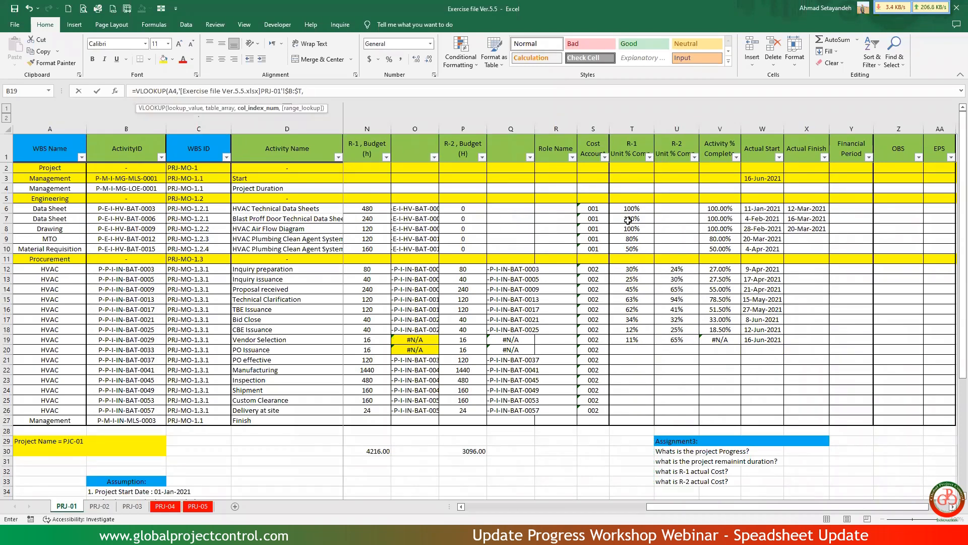
{"action": "type", "text": "19,"}
{"action": "key", "text": "Return"}
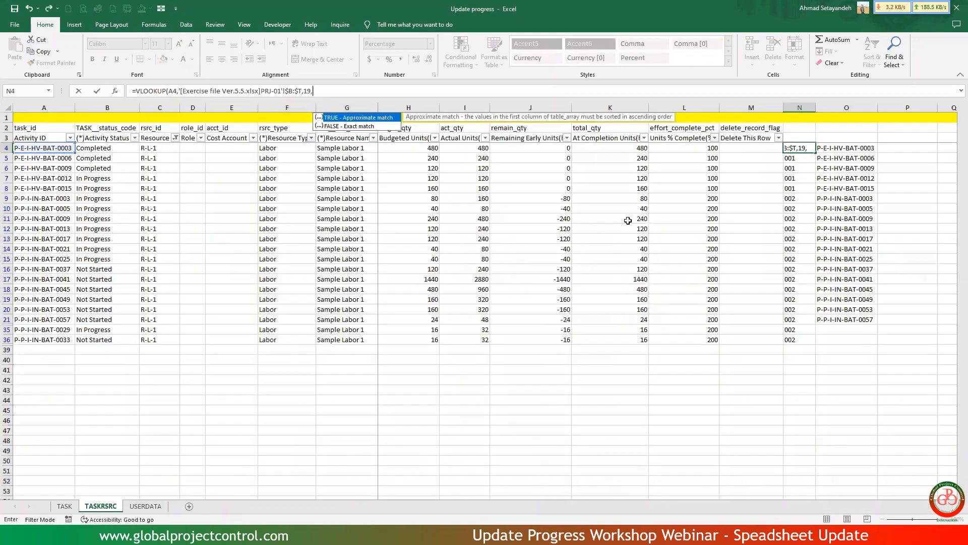
Copy the N4 lookup formula into the visible R-L-1 rows of column N down to row 36.
{"action": "left_click", "coordinate": [805, 147]}
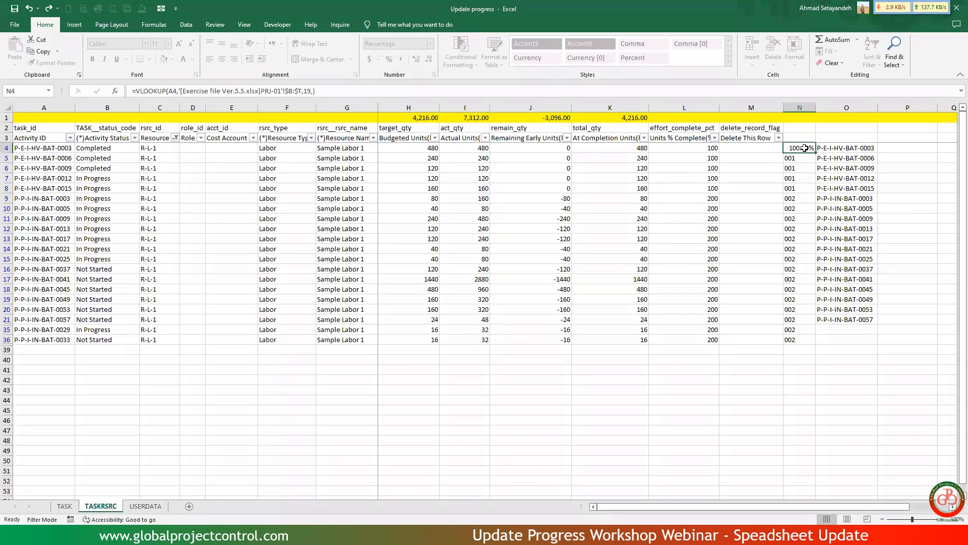
{"action": "key", "text": "ctrl+c"}
{"action": "left_click", "coordinate": [810, 341], "text": "shift"}
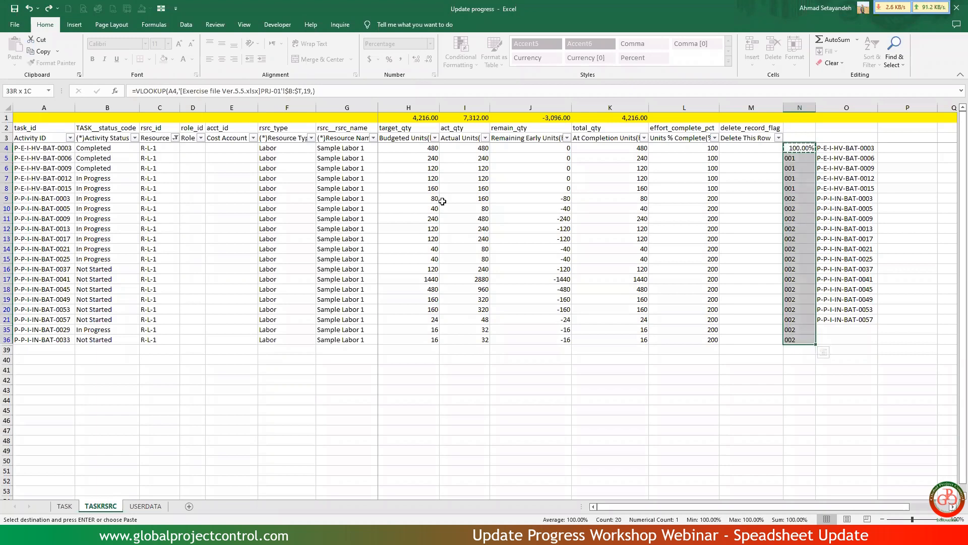
{"action": "right_click", "coordinate": [787, 180]}
{"action": "left_click", "coordinate": [837, 240]}
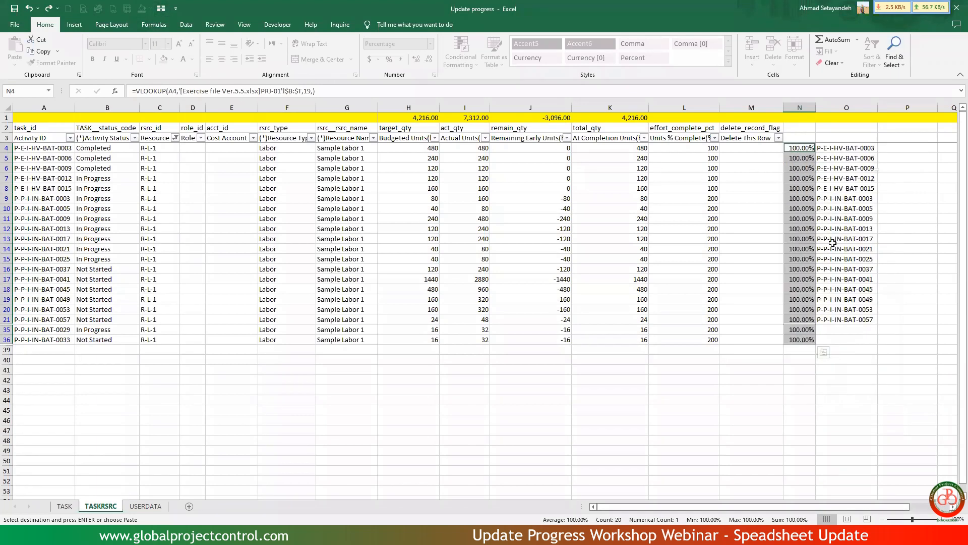
{"action": "left_click", "coordinate": [626, 307]}
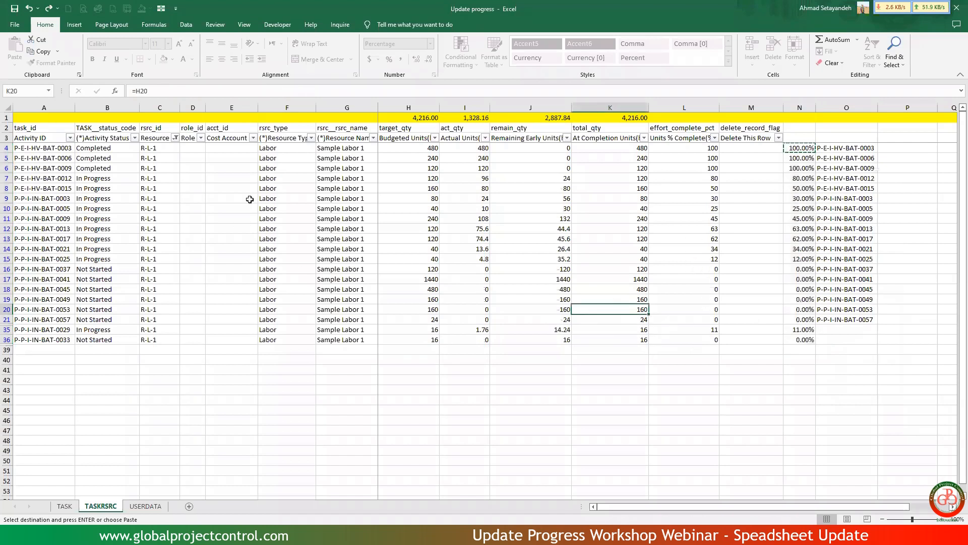
Clear the Resource ID filter and review the R-L-1 and R-L-2 rows together.
{"action": "left_click", "coordinate": [174, 138]}
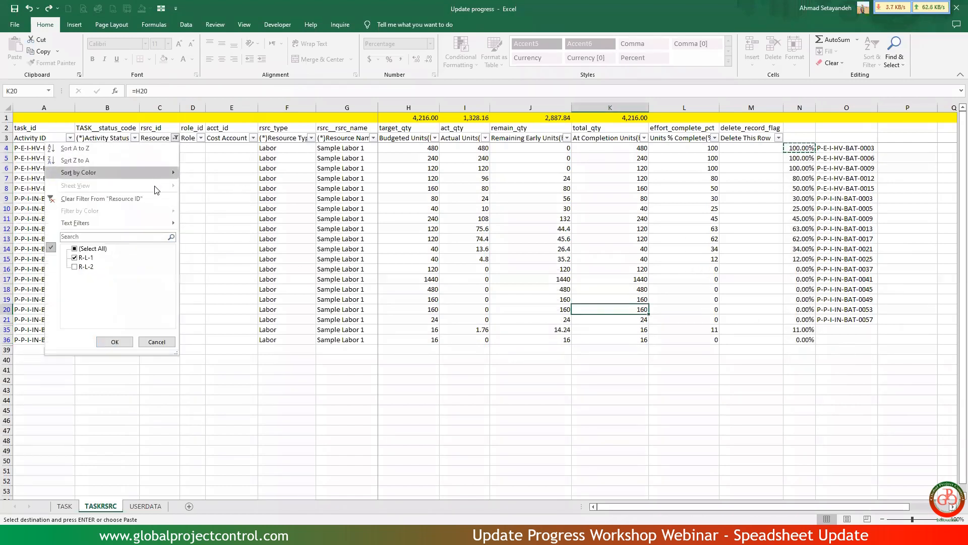
{"action": "left_click", "coordinate": [151, 198]}
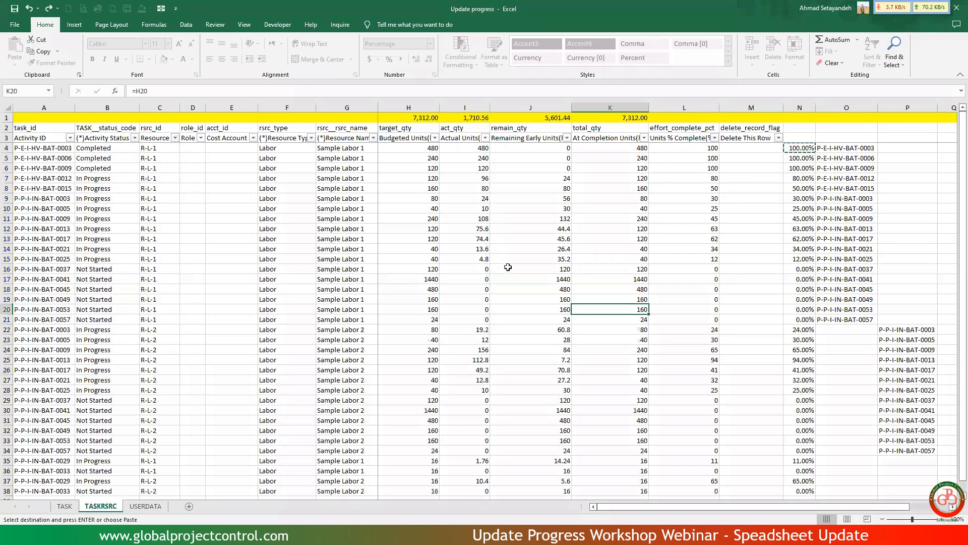
{"action": "scroll", "coordinate": [508, 266], "scroll_direction": "down", "scroll_amount": 2}
{"action": "scroll", "coordinate": [508, 267], "scroll_direction": "up", "scroll_amount": 2}
Filter Activity Status to In Progress only and check the budgeted, actual and remaining units subtotals in row 1.
{"action": "left_click", "coordinate": [135, 138]}
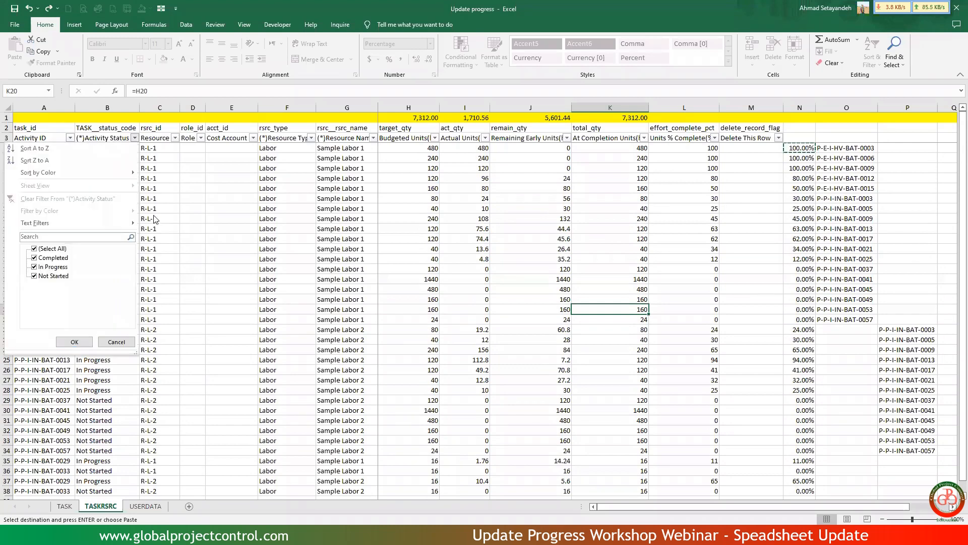
{"action": "left_click", "coordinate": [59, 252]}
{"action": "left_click", "coordinate": [56, 267]}
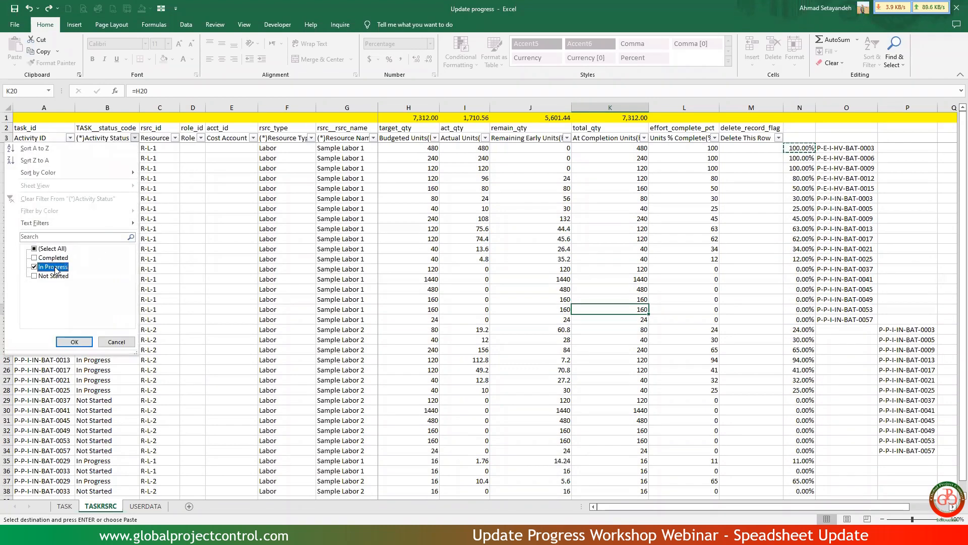
{"action": "left_click", "coordinate": [75, 345]}
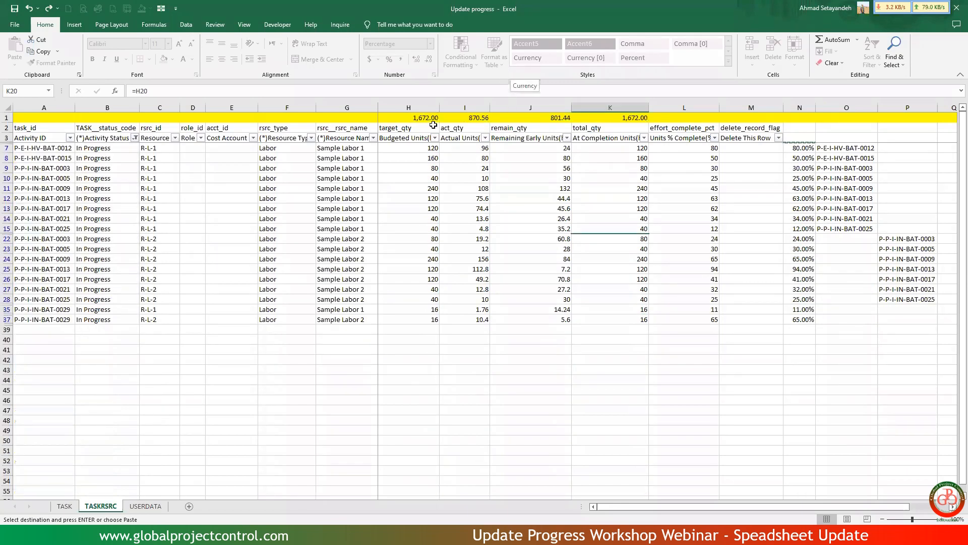
{"action": "left_click", "coordinate": [430, 108]}
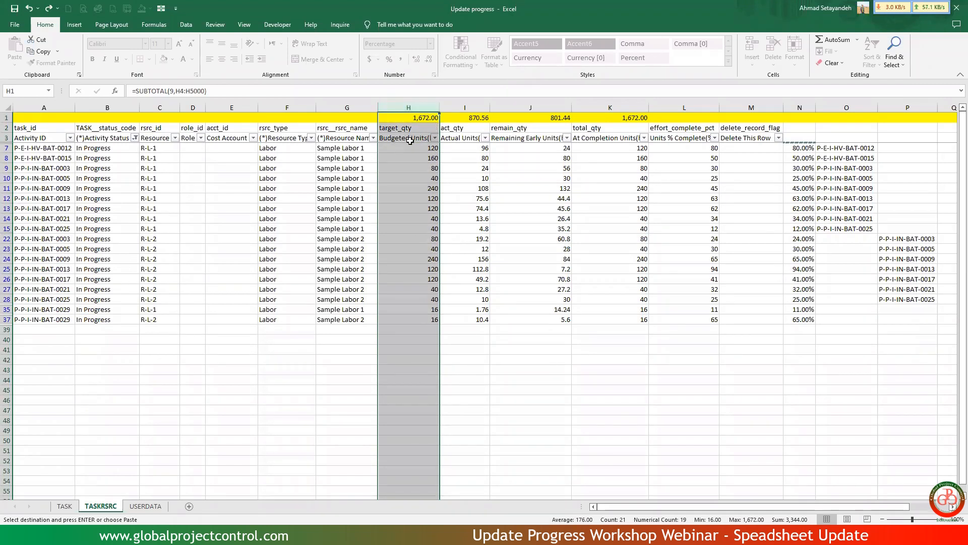
{"action": "left_click_drag", "start_coordinate": [476, 117], "coordinate": [513, 118]}
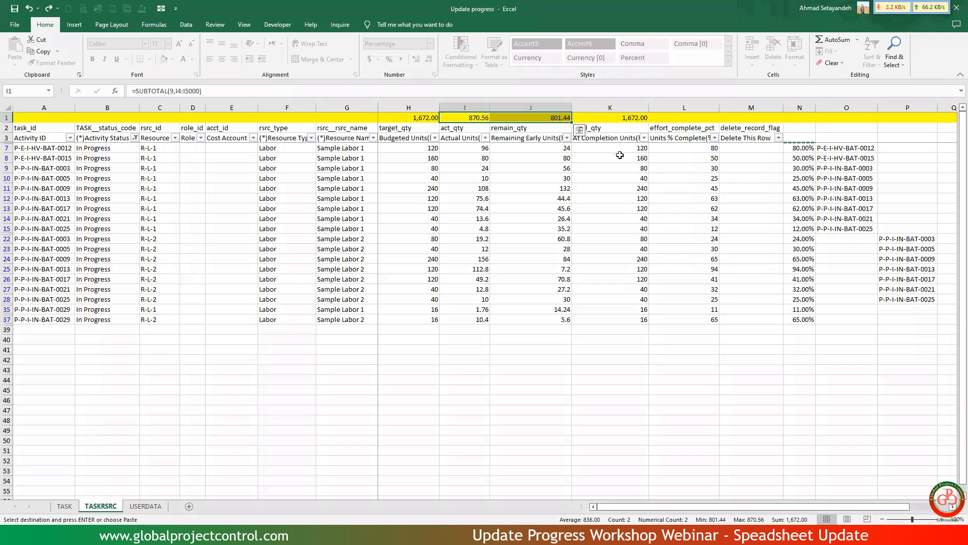
Filter Activity Status to Not Started only and compare the budgeted, remaining early and at completion units.
{"action": "left_click", "coordinate": [135, 138]}
{"action": "left_click", "coordinate": [52, 267]}
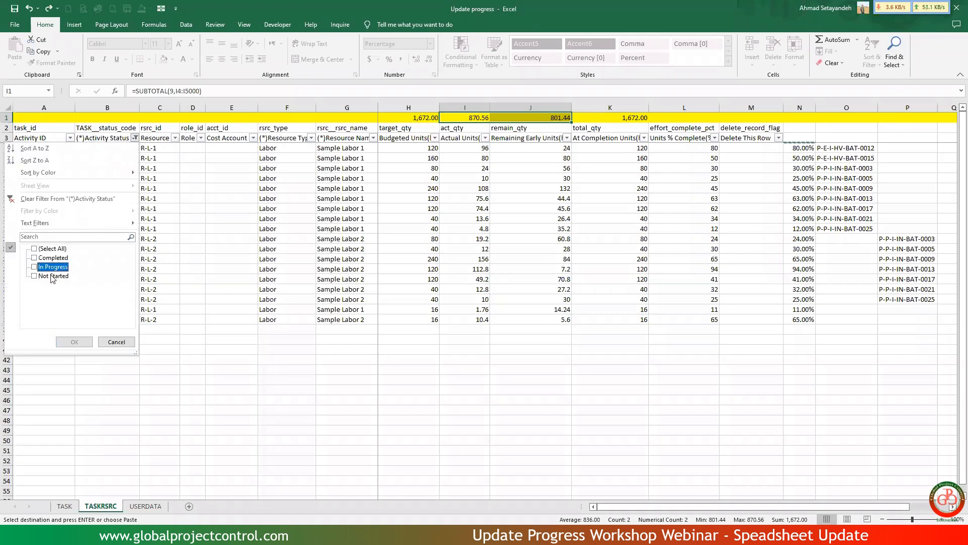
{"action": "left_click", "coordinate": [53, 278]}
{"action": "left_click", "coordinate": [75, 341]}
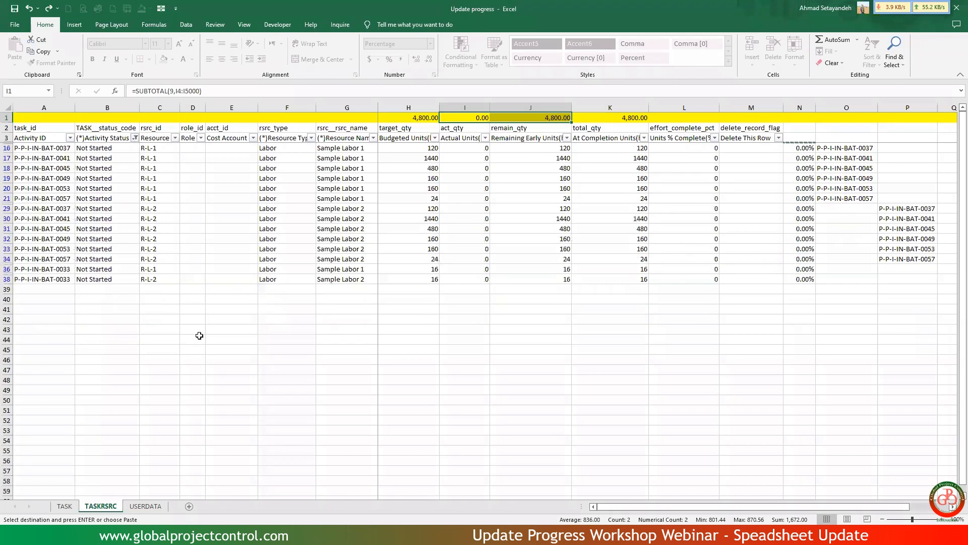
{"action": "left_click_drag", "start_coordinate": [418, 149], "coordinate": [413, 230]}
{"action": "left_click_drag", "start_coordinate": [550, 148], "coordinate": [560, 229]}
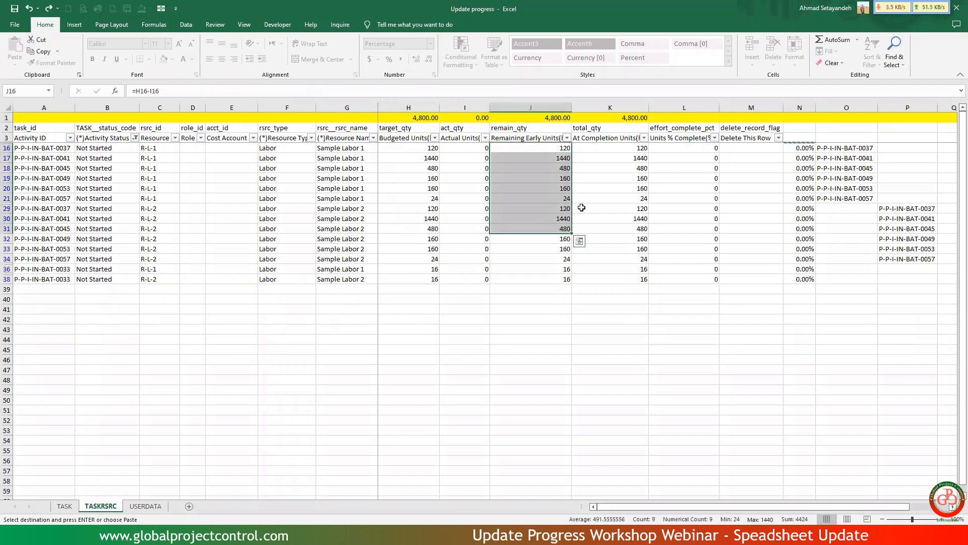
{"action": "left_click_drag", "start_coordinate": [632, 147], "coordinate": [627, 218]}
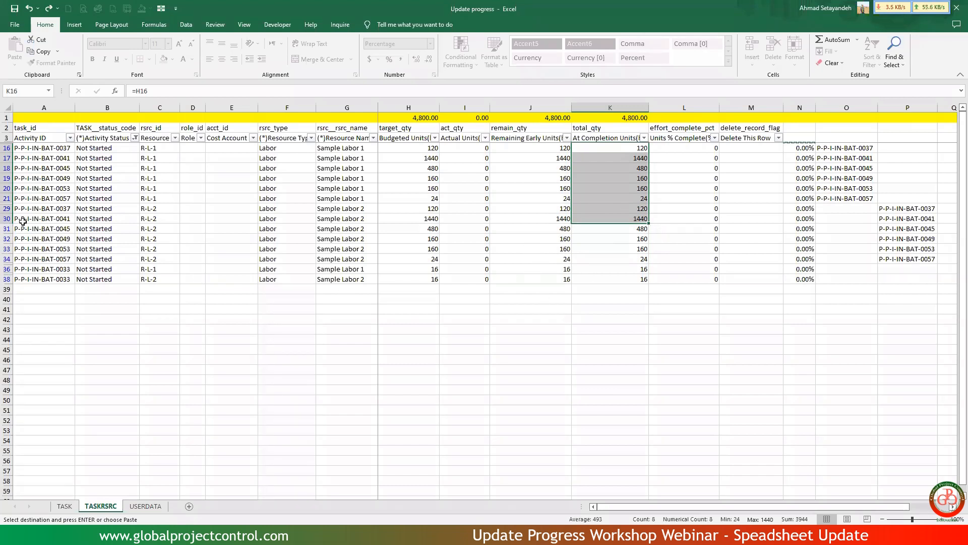
Clear all filters on the TASKRSRC sheet.
{"action": "left_click", "coordinate": [191, 24]}
{"action": "left_click", "coordinate": [388, 39]}
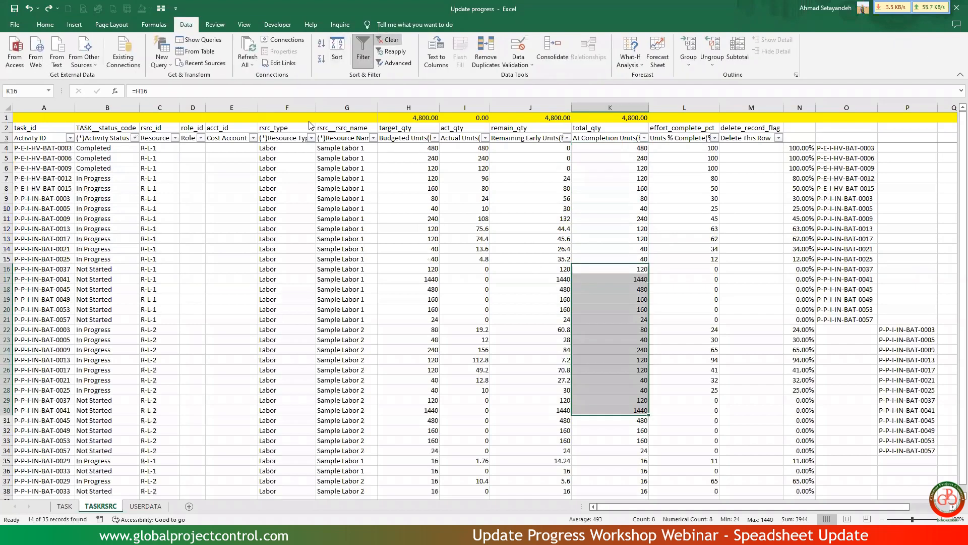
{"action": "left_click", "coordinate": [251, 209]}
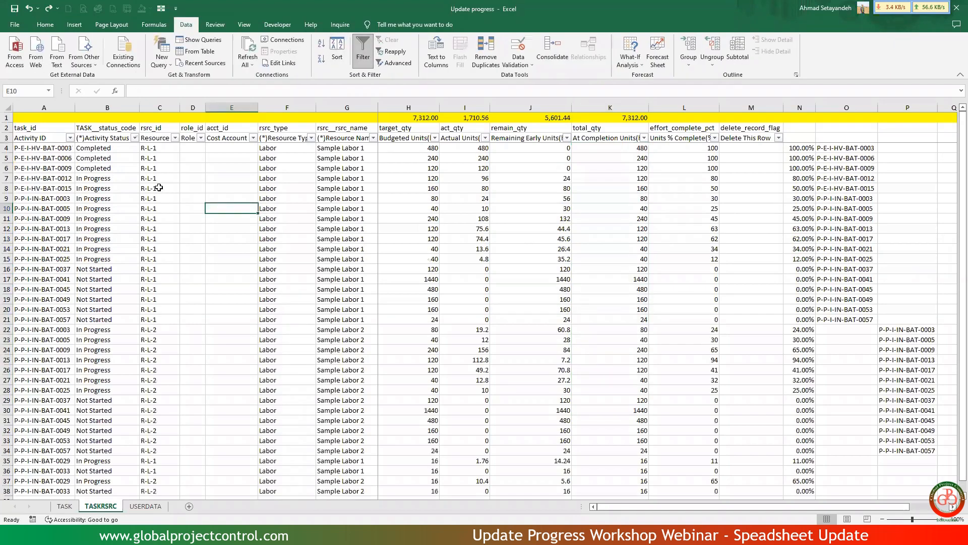
Replace all formulas on the TASKRSRC sheet with their values by copying the whole sheet over itself.
{"action": "left_click", "coordinate": [7, 107]}
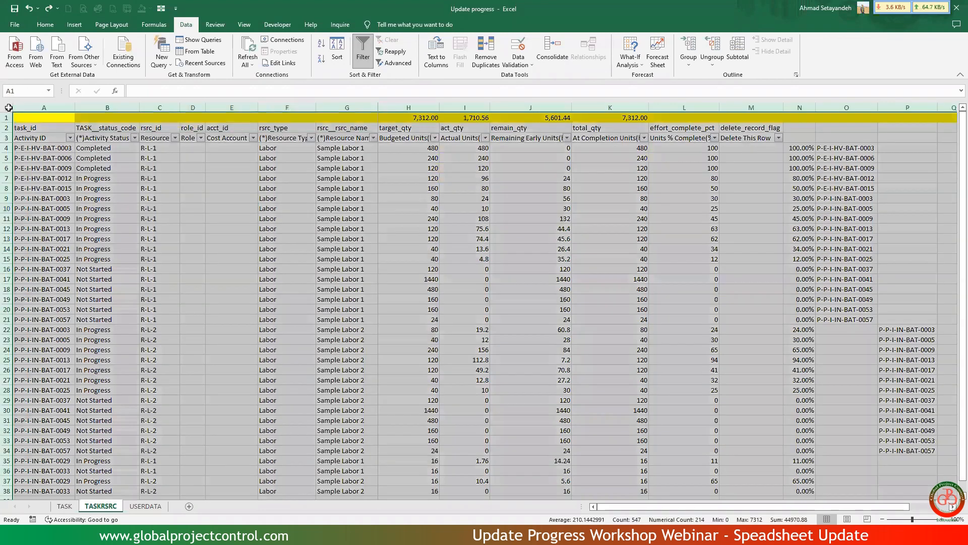
{"action": "right_click", "coordinate": [80, 160]}
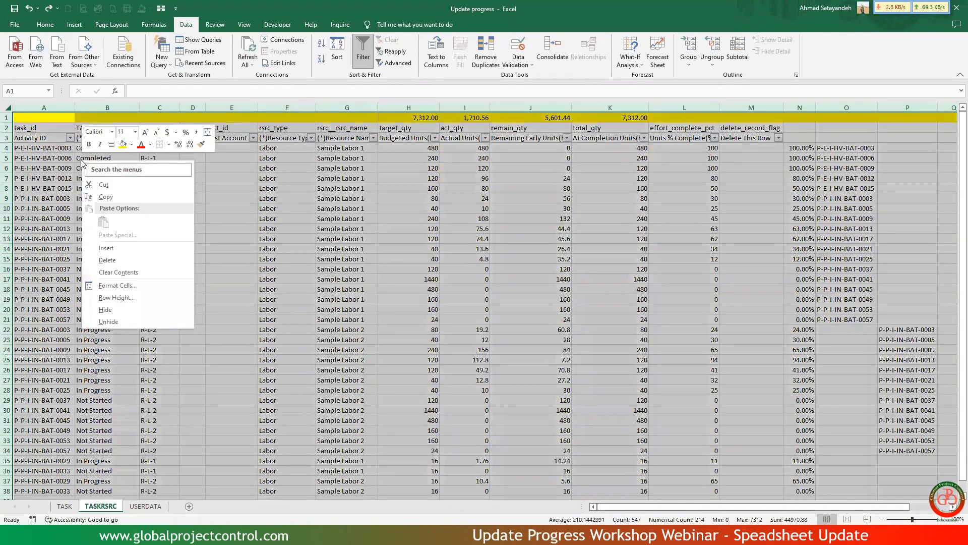
{"action": "left_click", "coordinate": [104, 196]}
{"action": "right_click", "coordinate": [123, 180]}
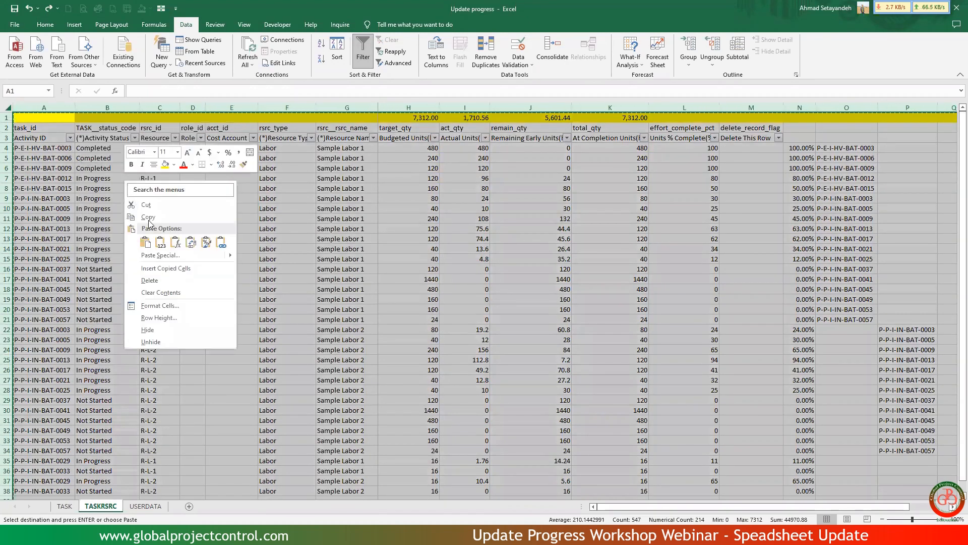
{"action": "left_click", "coordinate": [159, 244]}
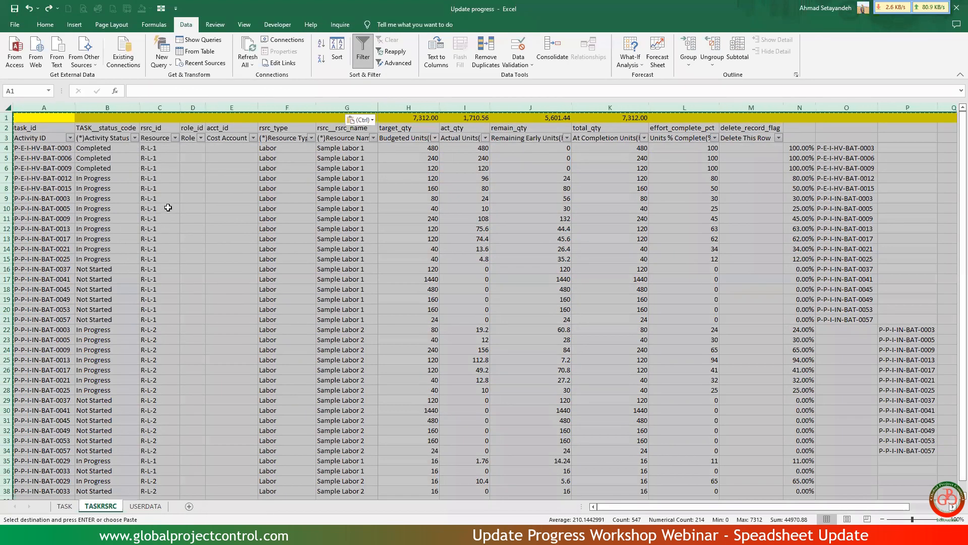
{"action": "left_click", "coordinate": [168, 207]}
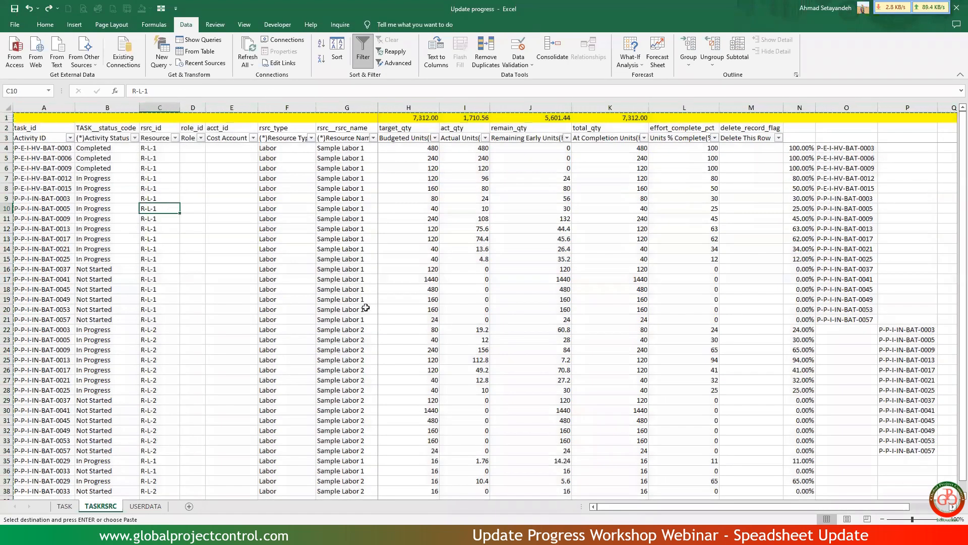
{"action": "scroll", "coordinate": [365, 307], "scroll_direction": "down", "scroll_amount": 4}
{"action": "scroll", "coordinate": [366, 307], "scroll_direction": "down", "scroll_amount": 3}
{"action": "scroll", "coordinate": [366, 308], "scroll_direction": "up", "scroll_amount": 7}
Delete the helper columns N through Q and save the workbook.
{"action": "left_click_drag", "start_coordinate": [817, 108], "coordinate": [947, 111]}
{"action": "right_click", "coordinate": [948, 111]}
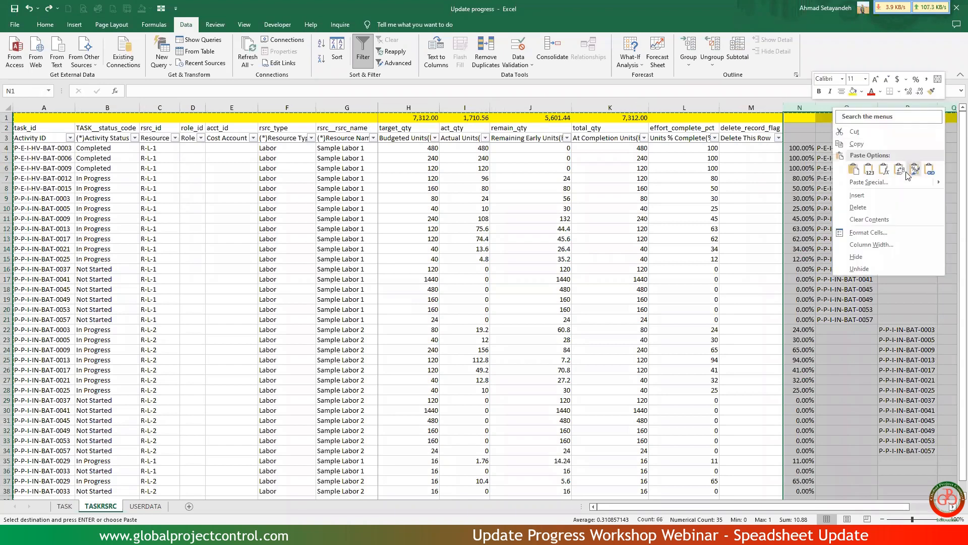
{"action": "left_click", "coordinate": [877, 207]}
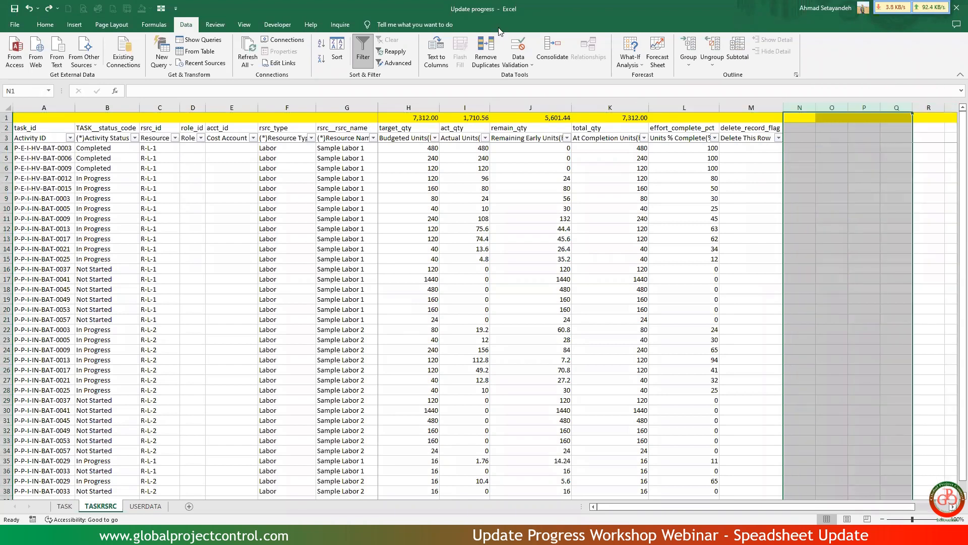
{"action": "key", "text": "ctrl+s"}
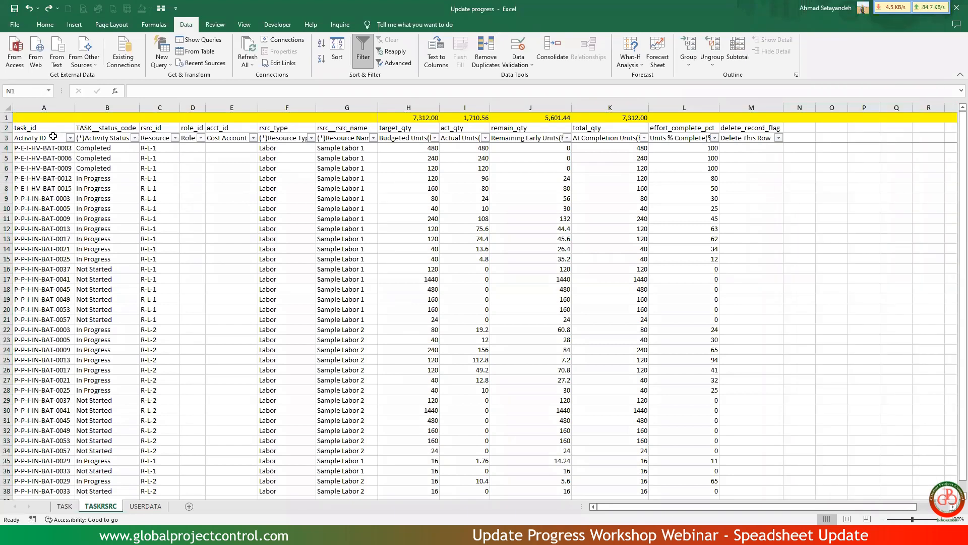
Delete the yellow totals row above the headers on the TASKRSRC sheet.
{"action": "left_click", "coordinate": [7, 118]}
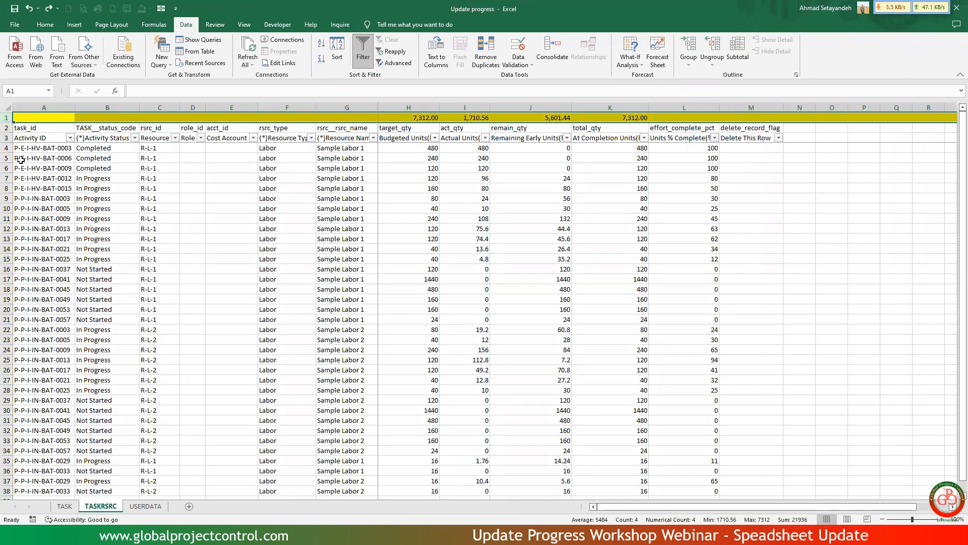
{"action": "right_click", "coordinate": [8, 117]}
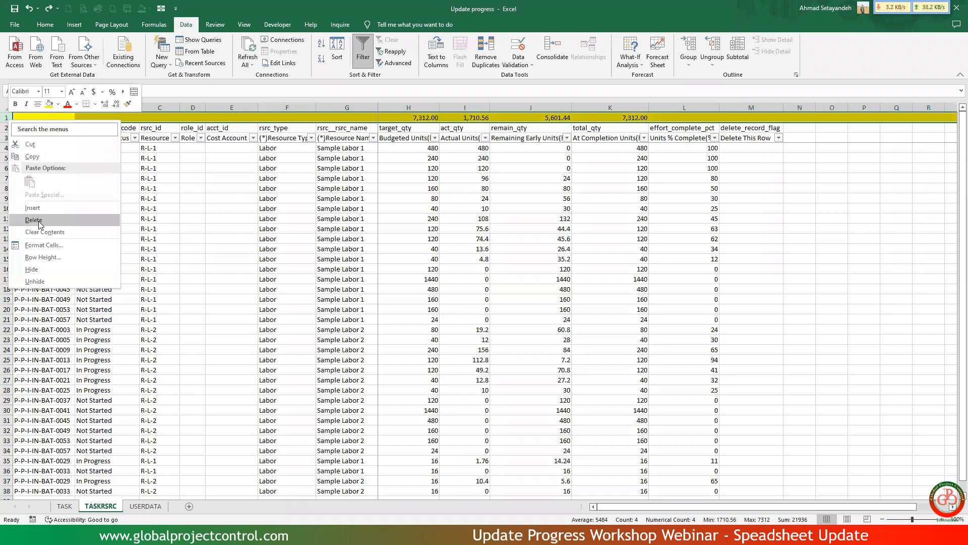
{"action": "key", "text": "Escape"}
{"action": "key", "text": "ctrl+minus"}
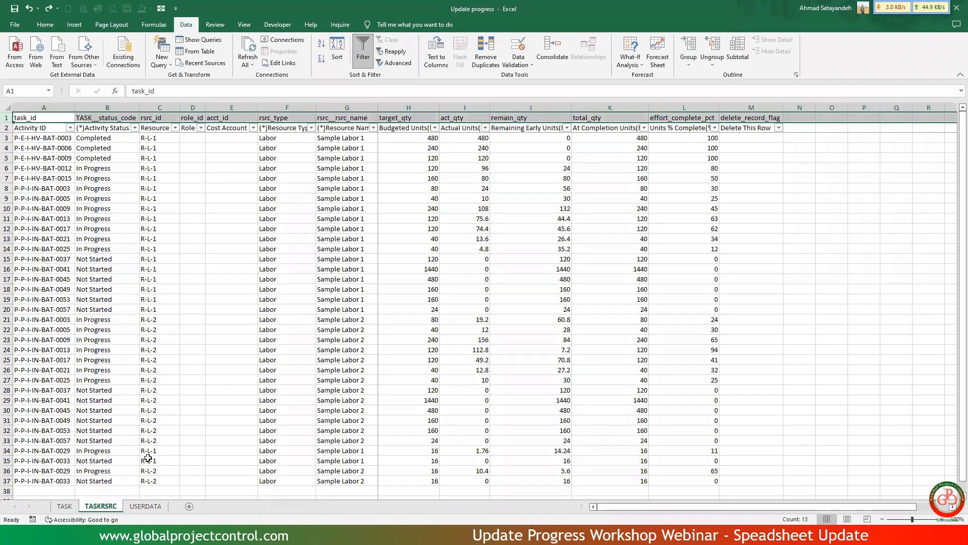
On the TASK sheet, rebuild the Actual Start VLOOKUP in G5 to return column 22 of range $B:$W from PRJ-01 in Exercise file Ver.5.5.
{"action": "left_click", "coordinate": [64, 506]}
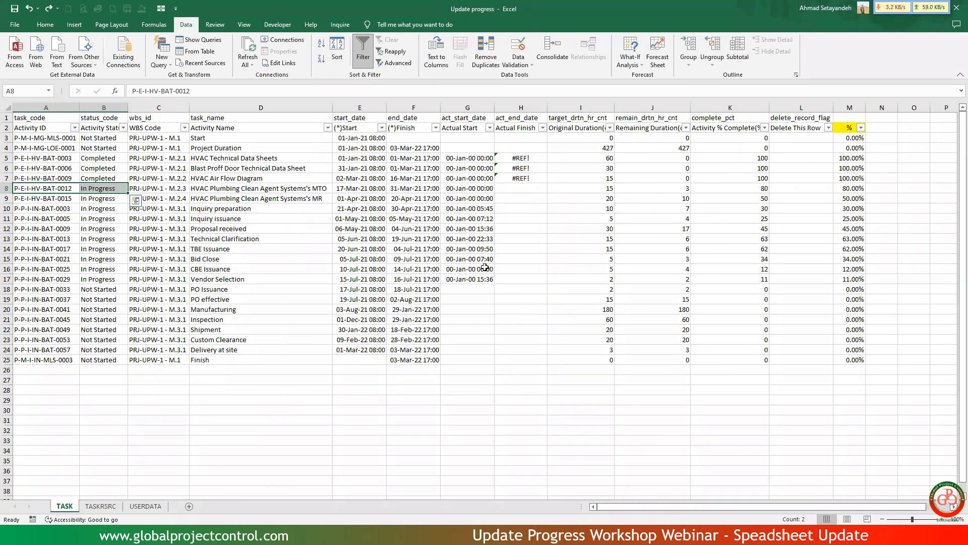
{"action": "left_click_drag", "start_coordinate": [475, 158], "coordinate": [530, 285]}
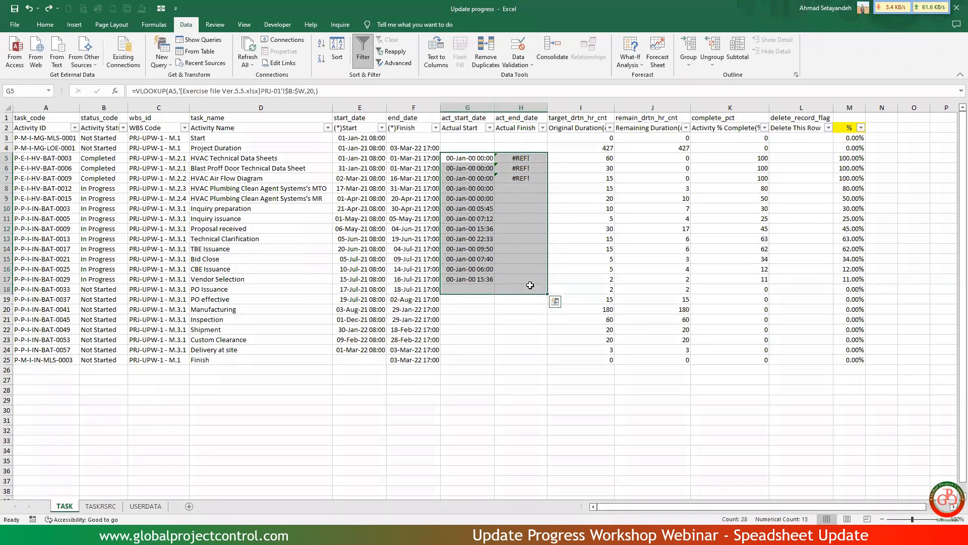
{"action": "left_click", "coordinate": [476, 160]}
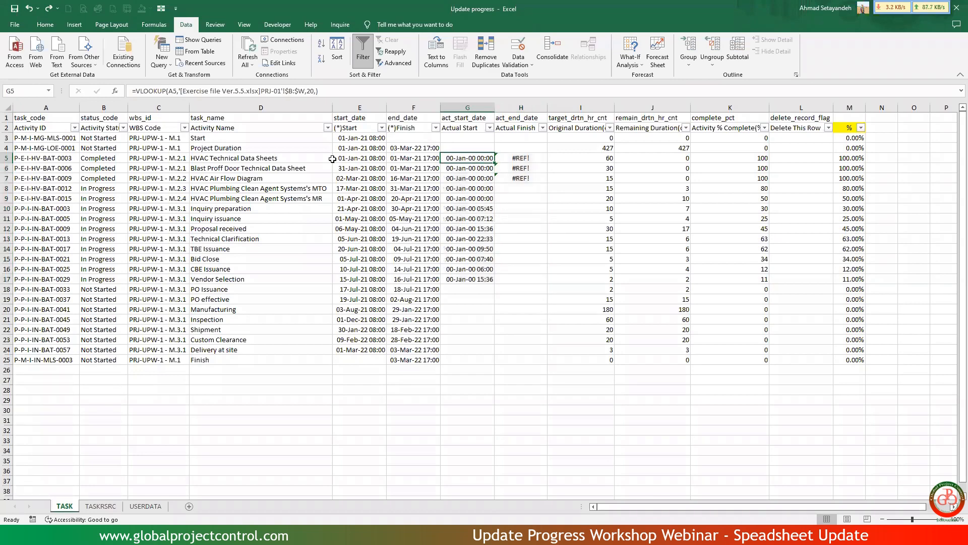
{"action": "left_click", "coordinate": [233, 92]}
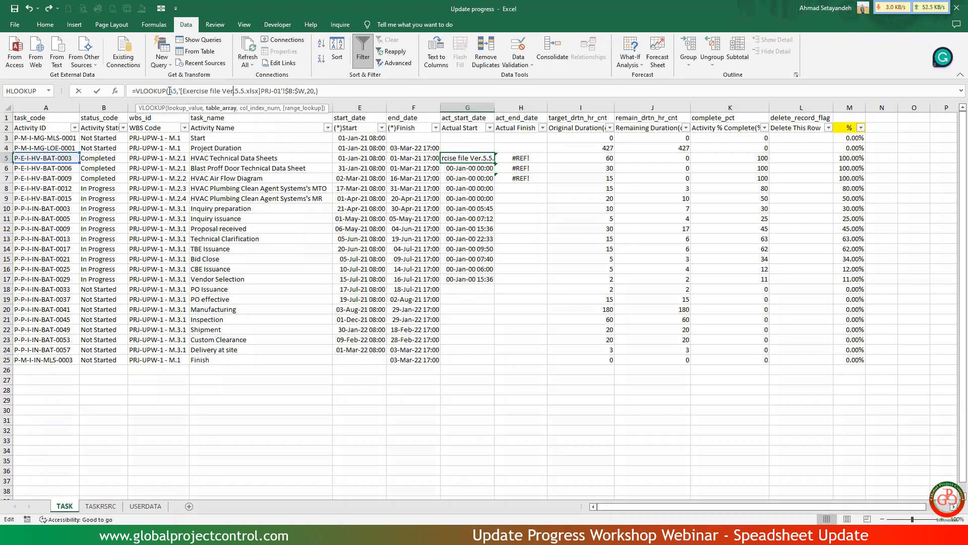
{"action": "left_click_drag", "start_coordinate": [179, 90], "coordinate": [410, 90]}
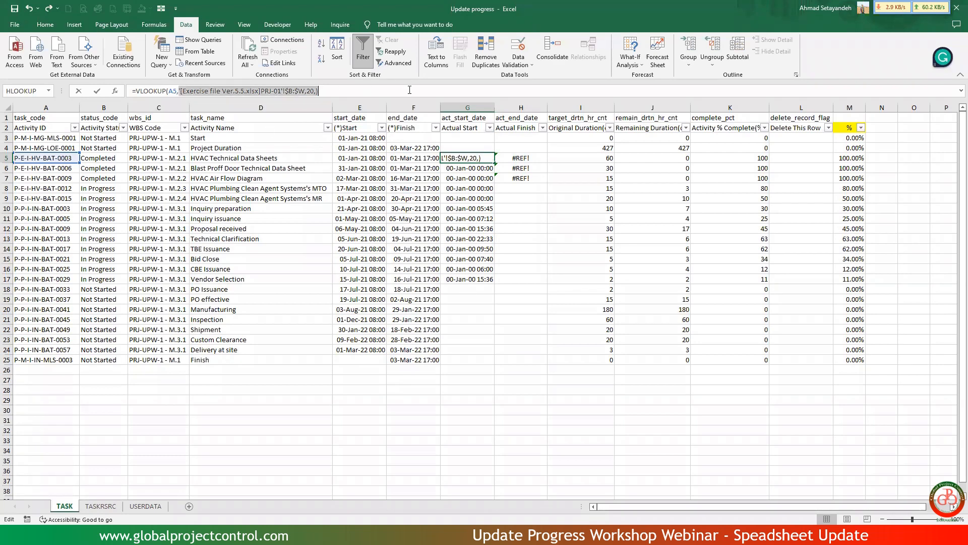
{"action": "key", "text": "BackSpace"}
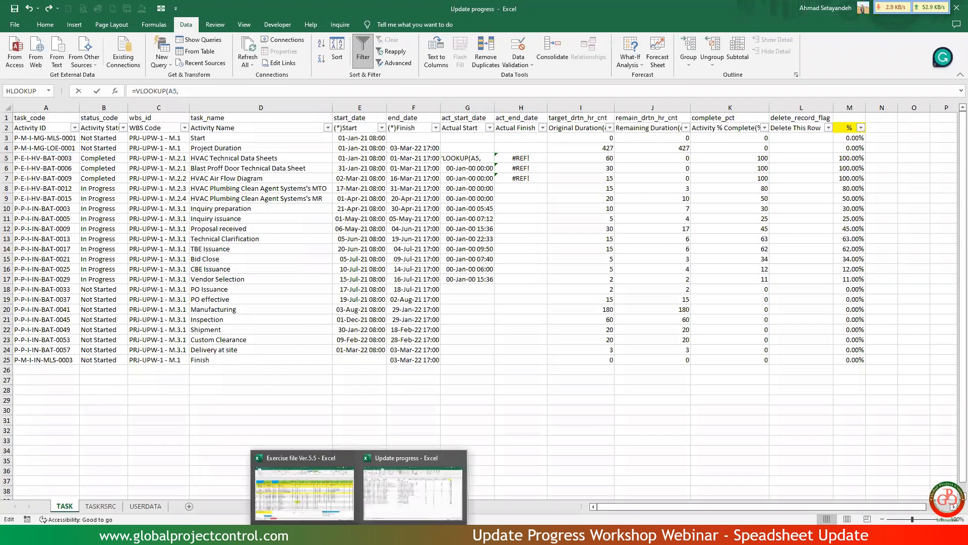
{"action": "left_click", "coordinate": [303, 487]}
{"action": "left_click_drag", "start_coordinate": [148, 132], "coordinate": [811, 200]}
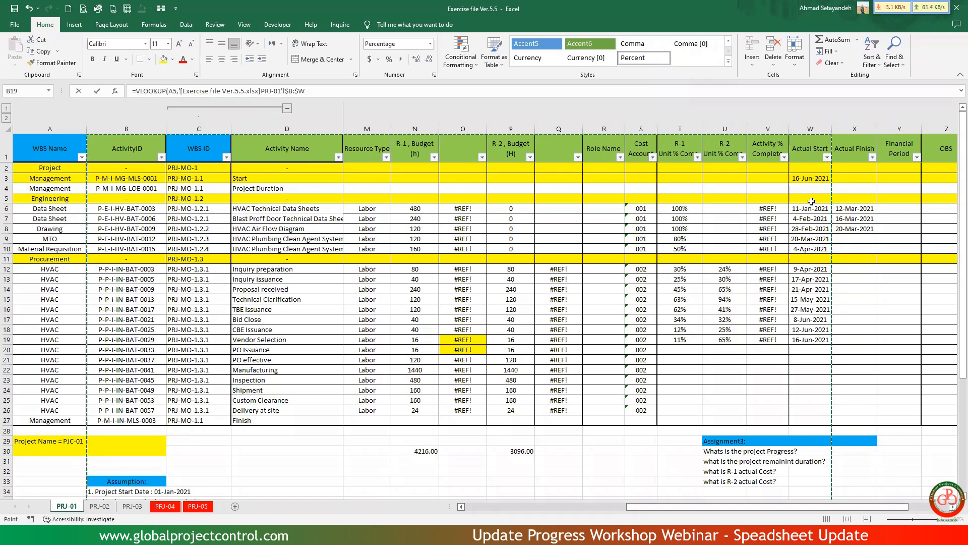
{"action": "type", "text": ","}
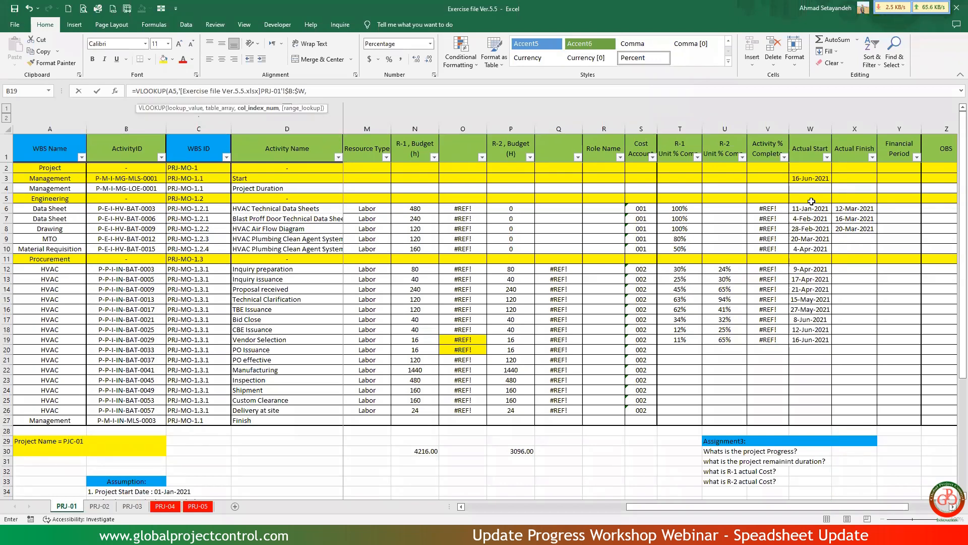
{"action": "type", "text": "22,"}
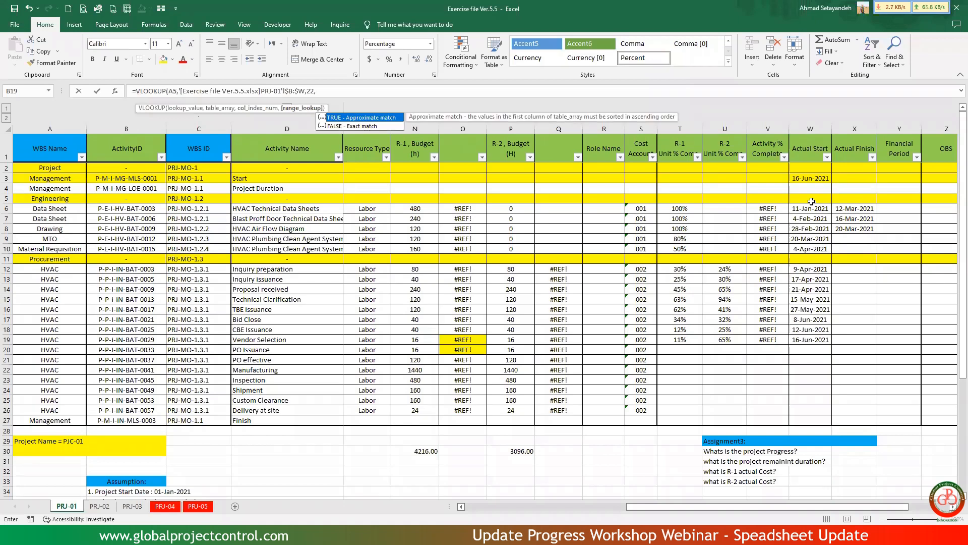
{"action": "key", "text": "Return"}
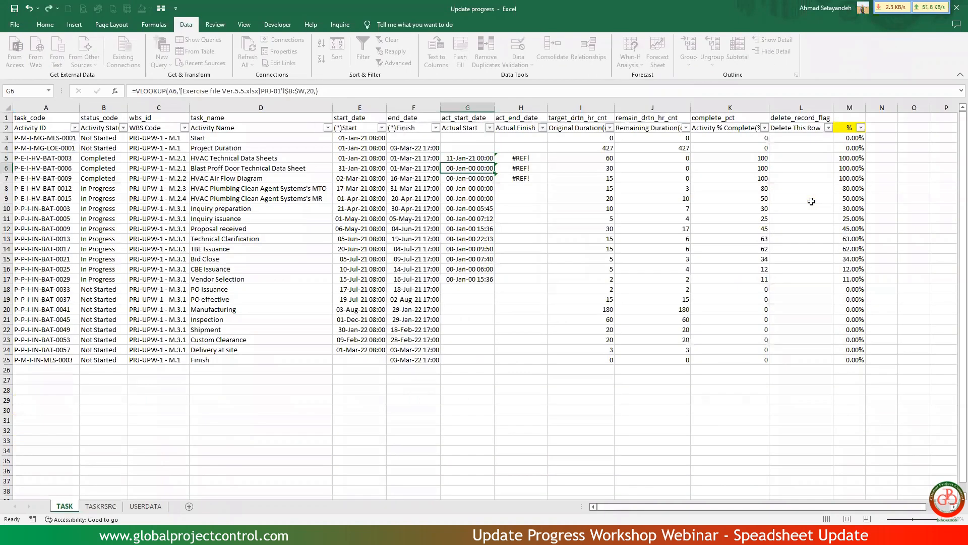
Fill the Actual Start lookup from G5 down to G17 and replace the formulas with their values.
{"action": "left_click", "coordinate": [479, 159]}
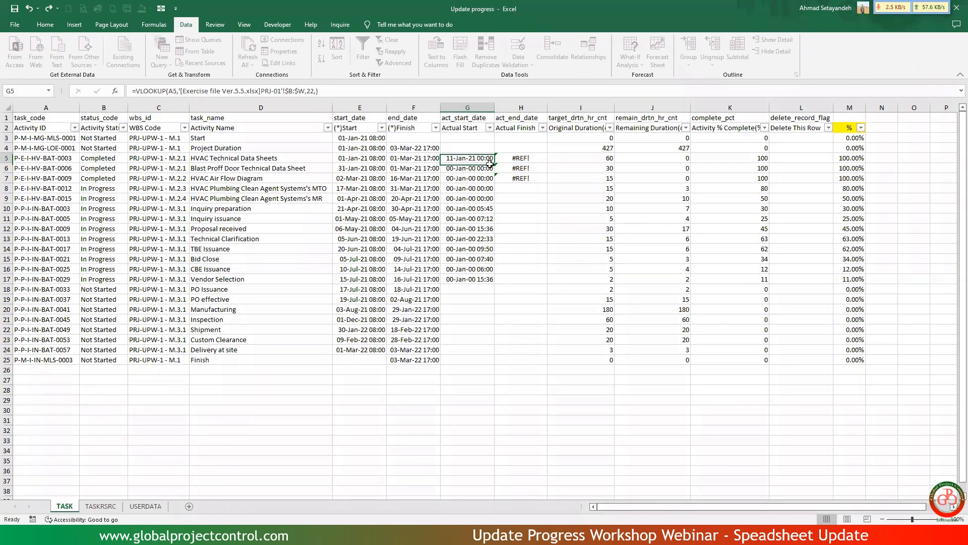
{"action": "left_click_drag", "start_coordinate": [495, 161], "coordinate": [490, 282]}
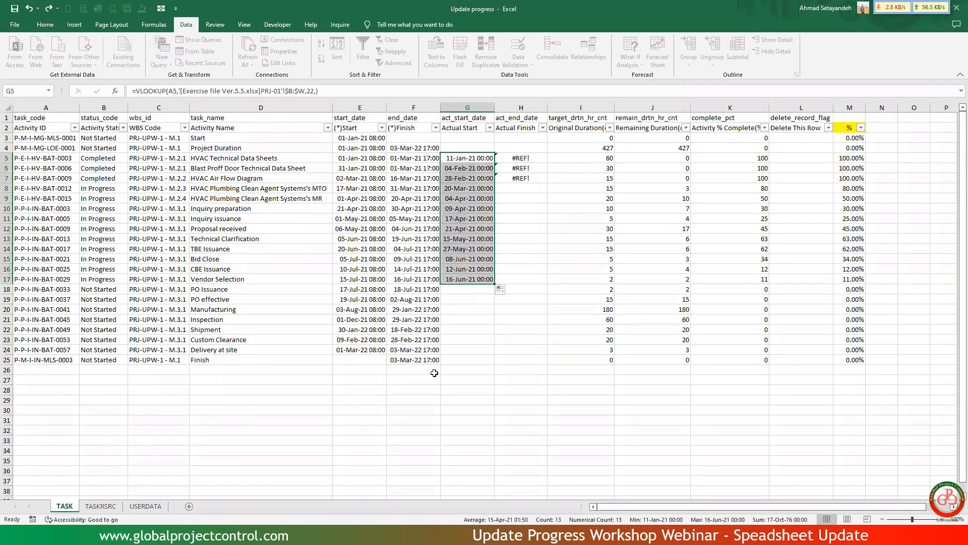
{"action": "key", "text": "ctrl+c"}
{"action": "right_click", "coordinate": [472, 222]}
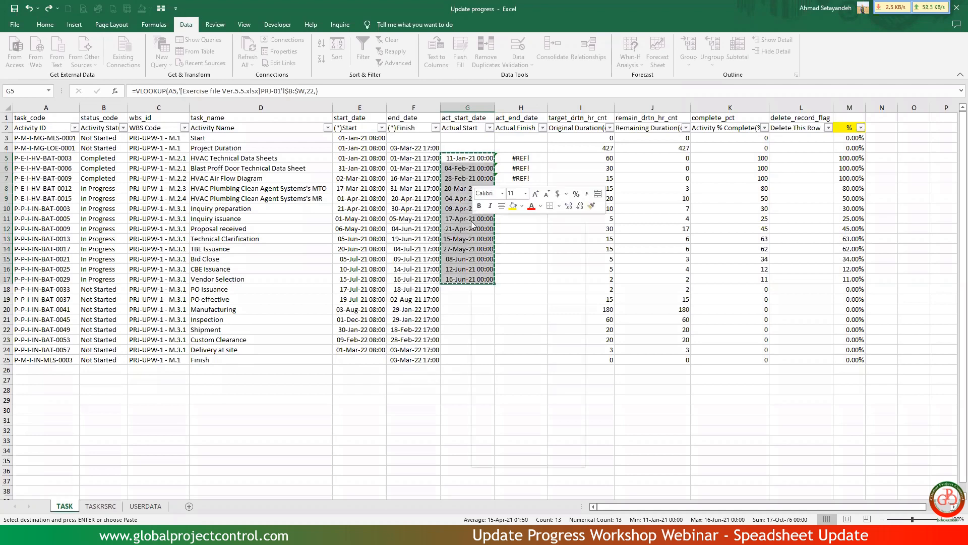
{"action": "left_click", "coordinate": [509, 283]}
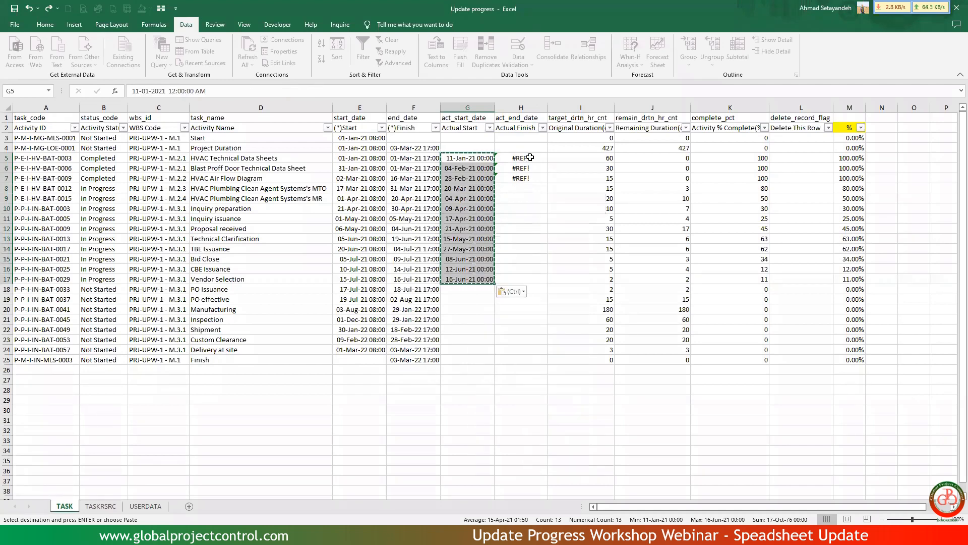
Rebuild the Actual Finish VLOOKUP in H5 to return column 23 of range $B:$X from PRJ-01 in Exercise file Ver.5.5.
{"action": "left_click", "coordinate": [530, 158]}
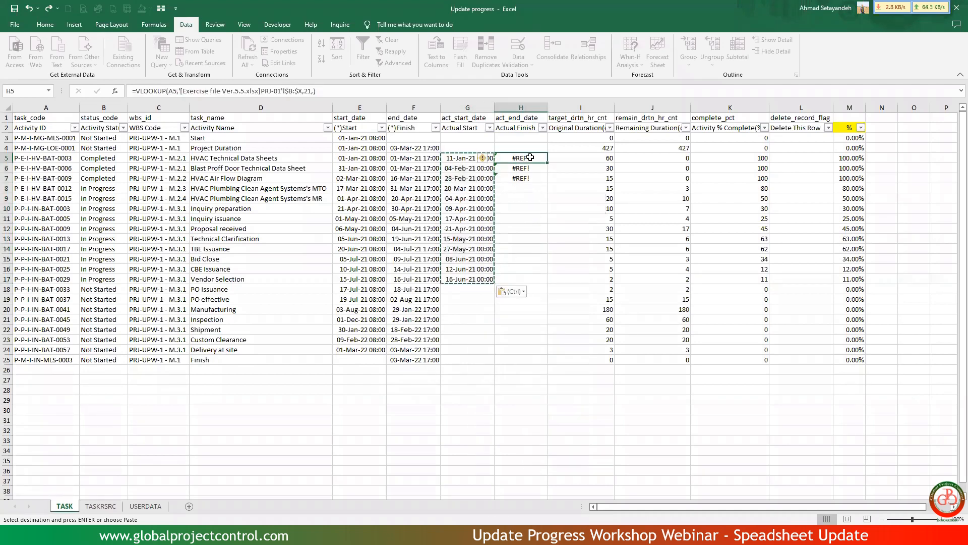
{"action": "left_click", "coordinate": [385, 91]}
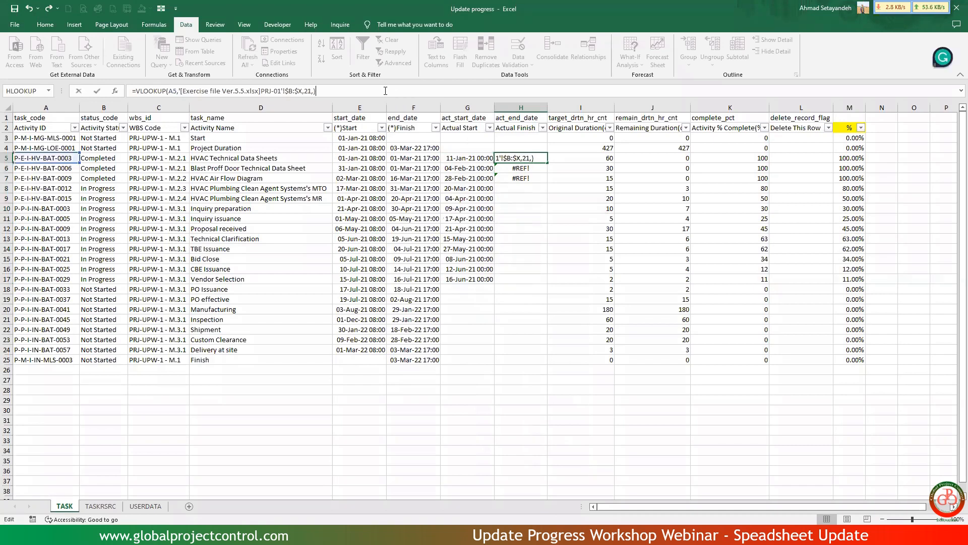
{"action": "key", "text": "Escape"}
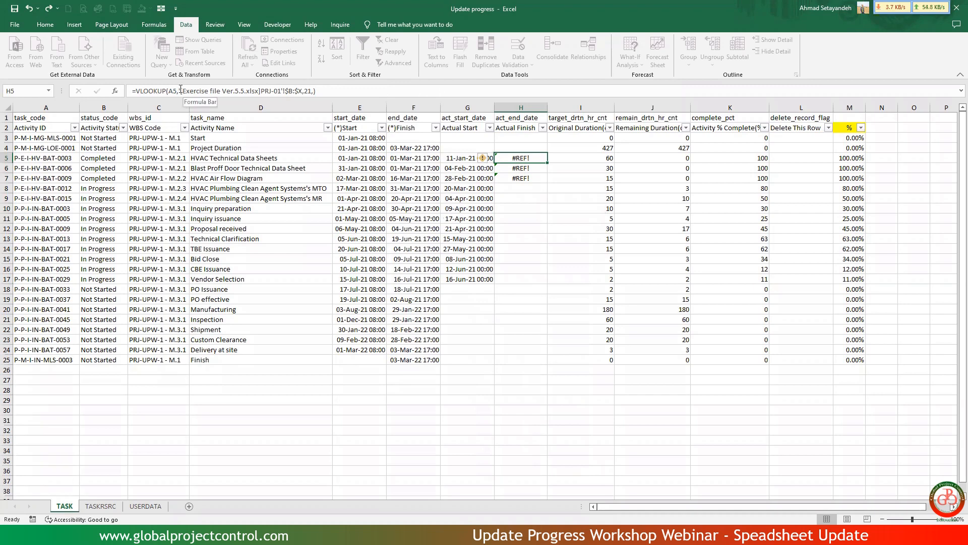
{"action": "left_click_drag", "start_coordinate": [180, 91], "coordinate": [386, 90]}
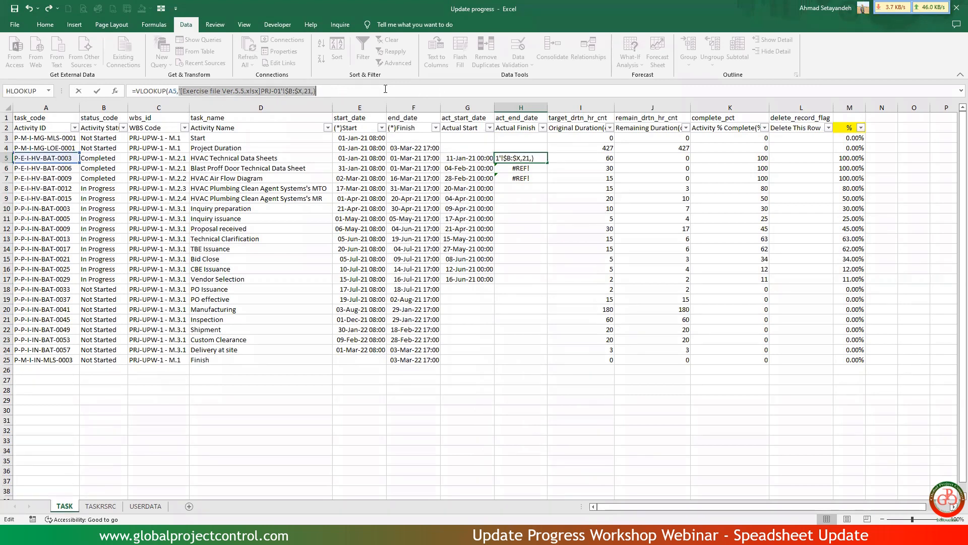
{"action": "key", "text": "BackSpace"}
{"action": "key", "text": "ctrl+Tab"}
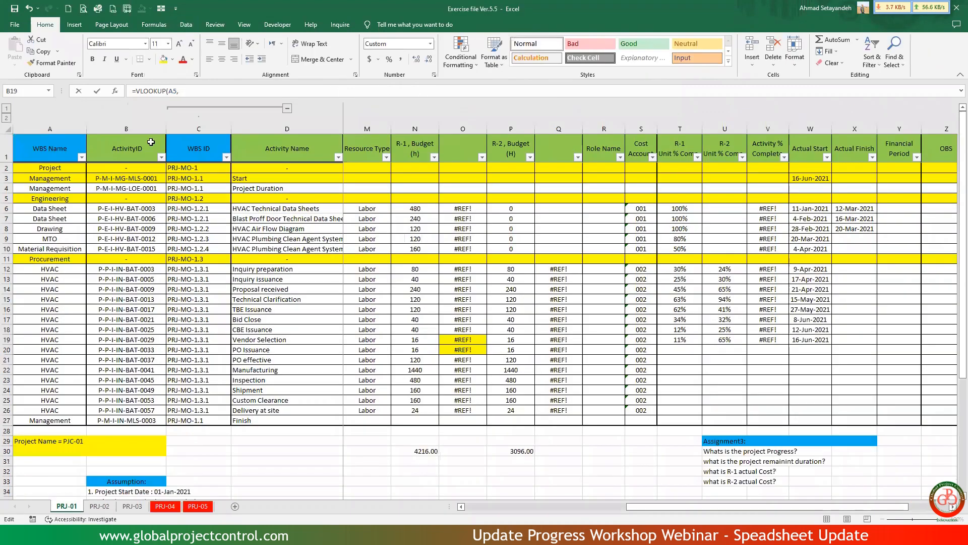
{"action": "left_click", "coordinate": [151, 130]}
{"action": "left_click_drag", "start_coordinate": [153, 137], "coordinate": [817, 147]}
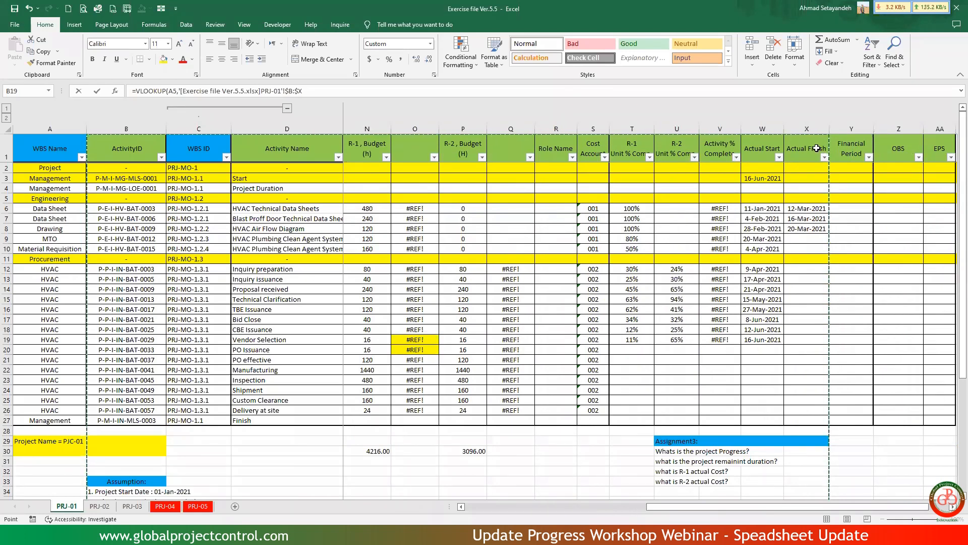
{"action": "type", "text": ",23,"}
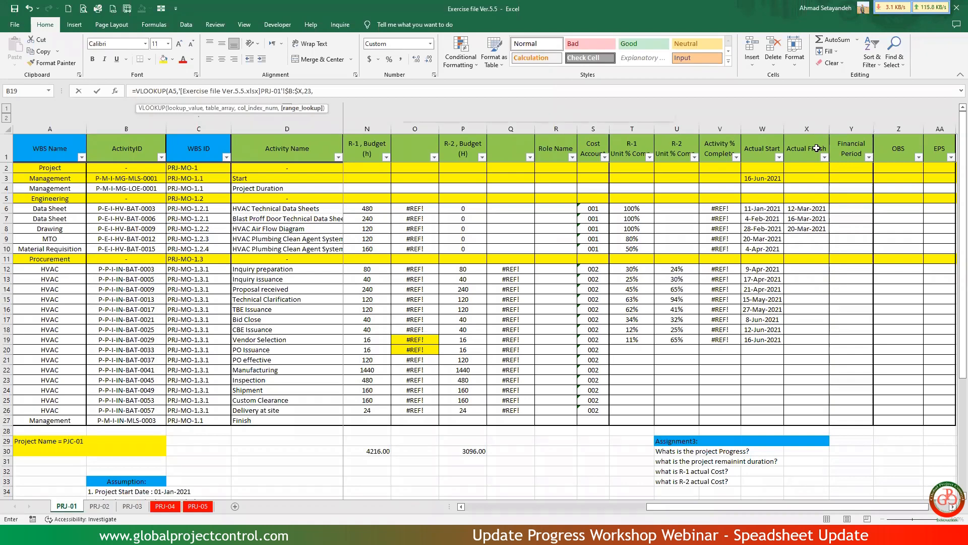
{"action": "key", "text": "Return"}
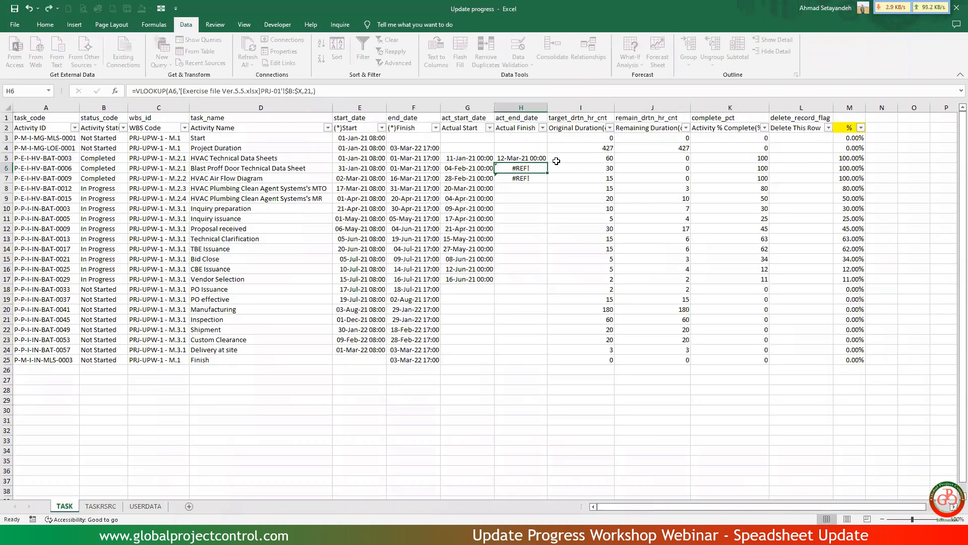
Fill the Actual Finish lookup from H5 down to H7 and replace the formulas with their values.
{"action": "left_click", "coordinate": [535, 159]}
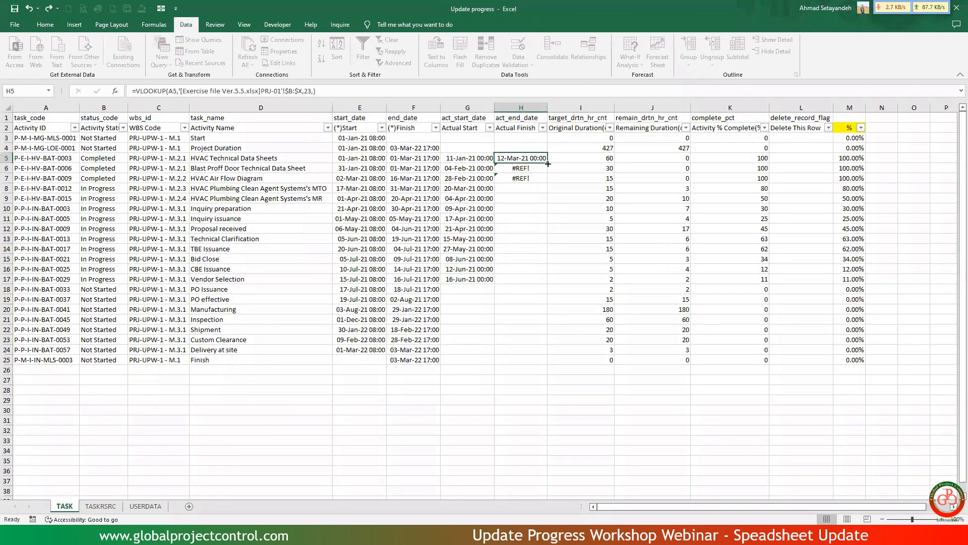
{"action": "left_click_drag", "start_coordinate": [549, 164], "coordinate": [545, 185]}
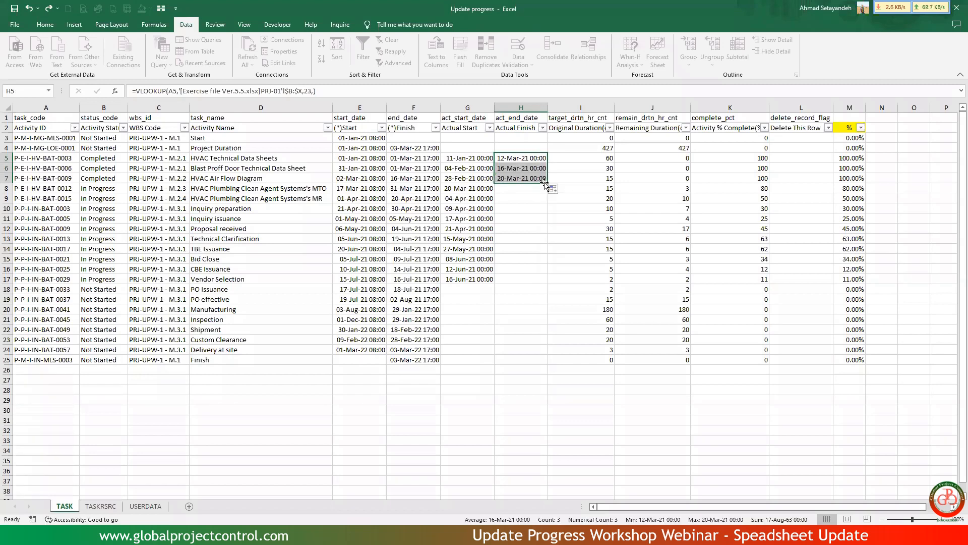
{"action": "key", "text": "ctrl+c"}
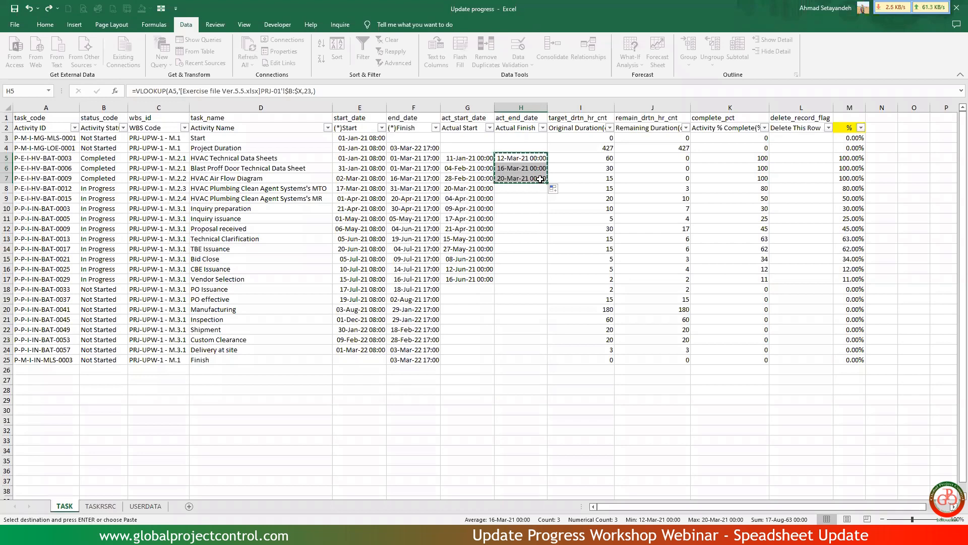
{"action": "key", "text": "ctrl+alt+v"}
{"action": "left_click", "coordinate": [432, 357]}
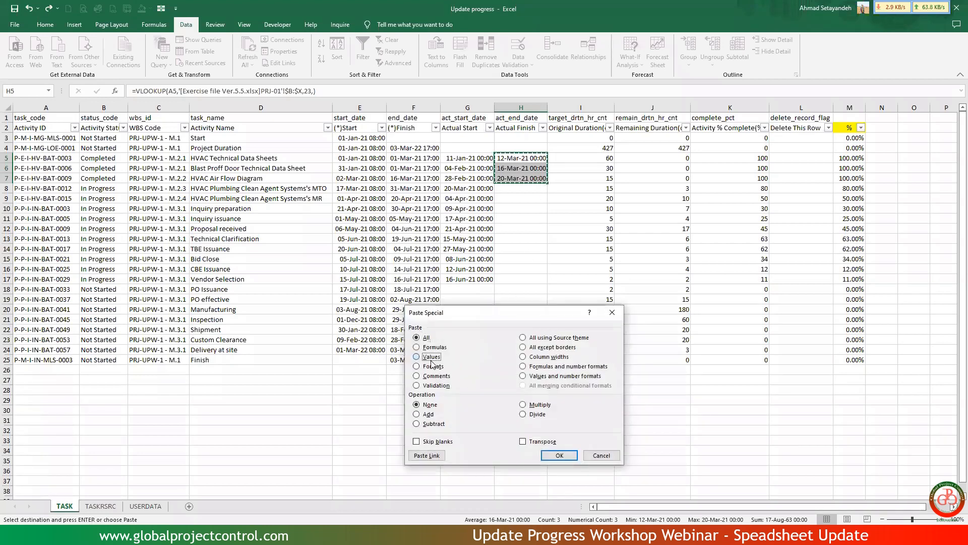
{"action": "left_click", "coordinate": [560, 456]}
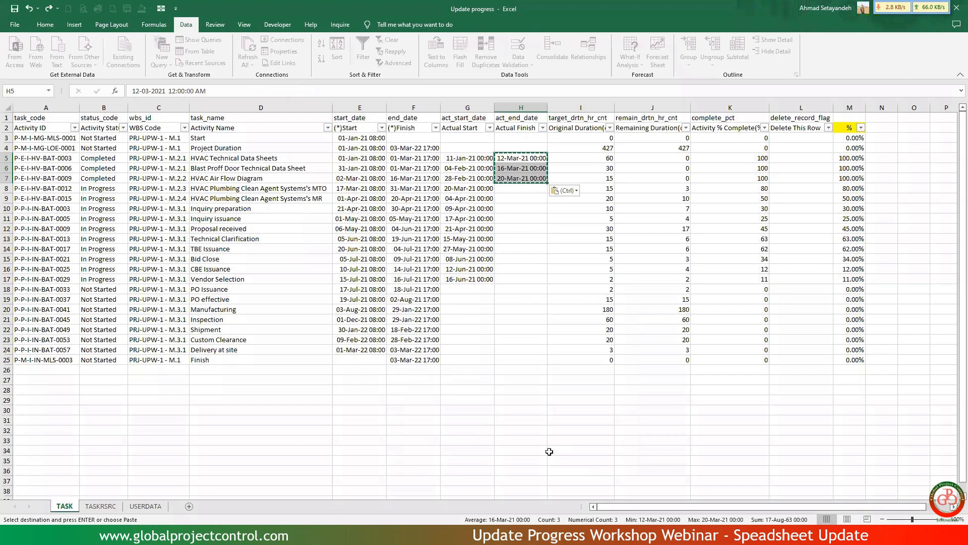
{"action": "left_click", "coordinate": [564, 420]}
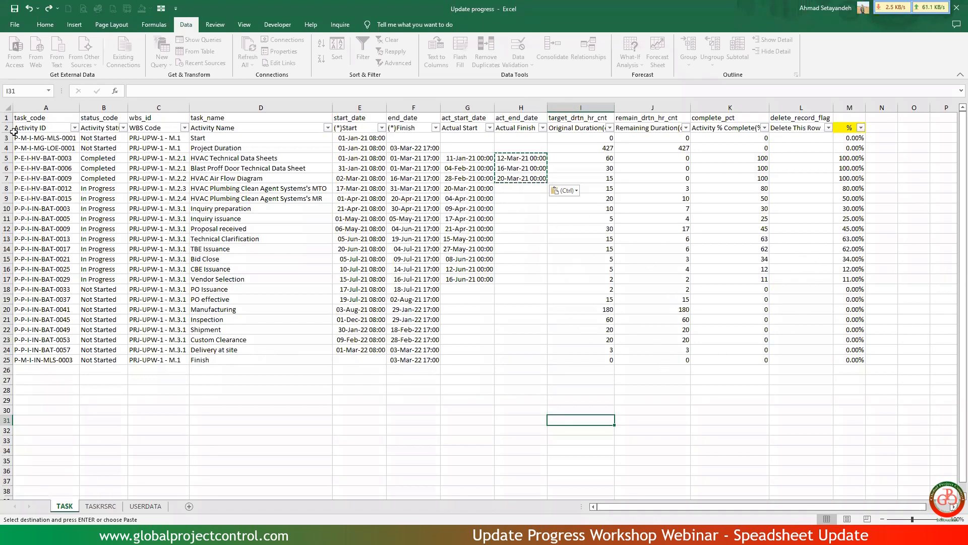
Replace all remaining formulas on the TASK sheet with values by copying the whole sheet over itself.
{"action": "left_click", "coordinate": [8, 108]}
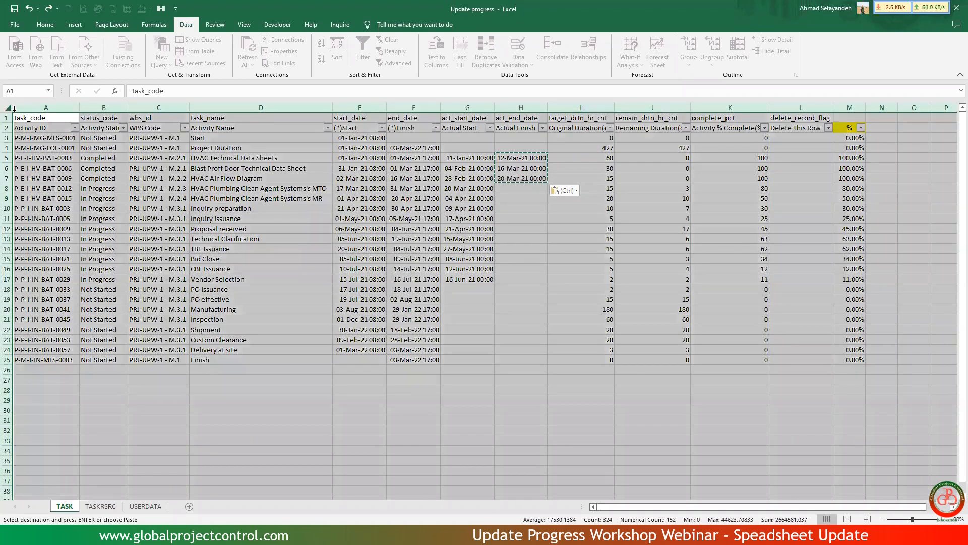
{"action": "right_click", "coordinate": [197, 168]}
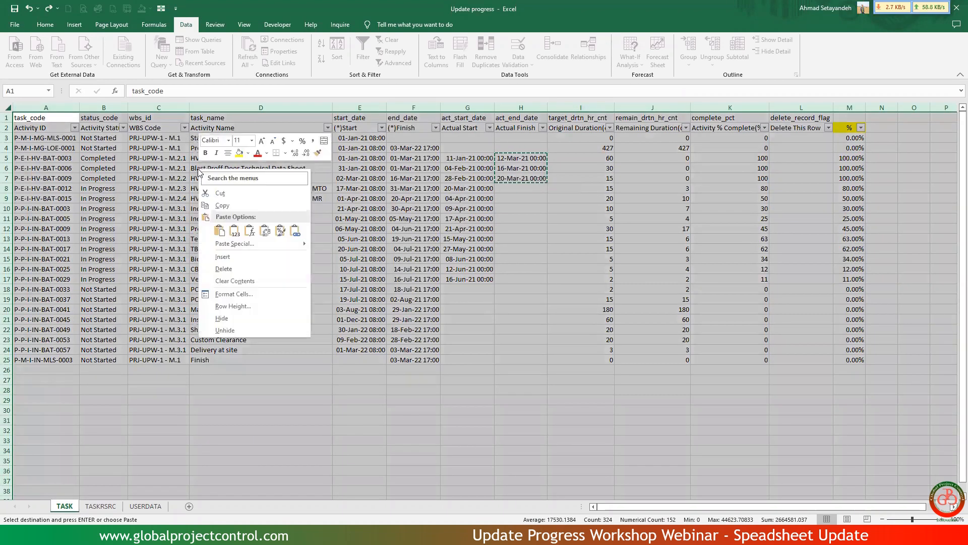
{"action": "left_click", "coordinate": [220, 205]}
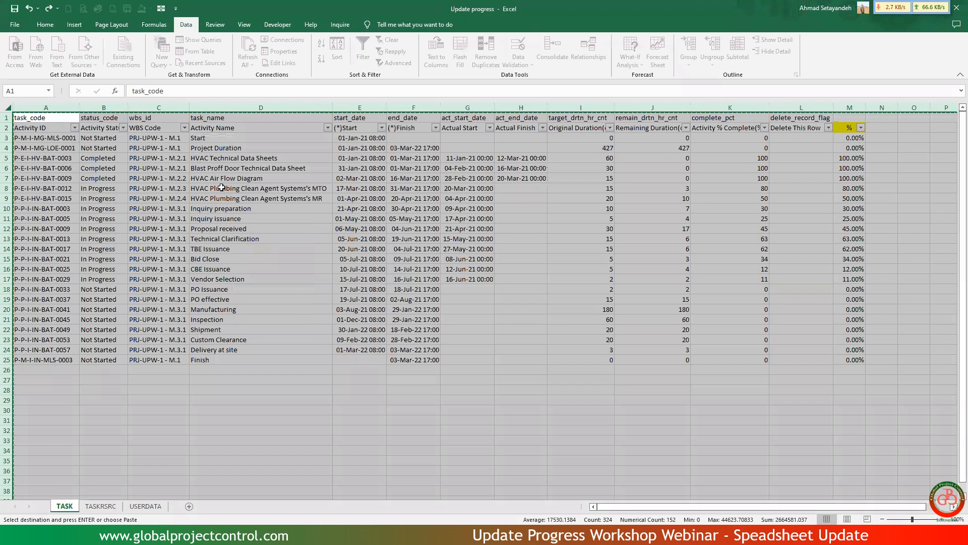
{"action": "right_click", "coordinate": [255, 164]}
{"action": "left_click", "coordinate": [291, 228]}
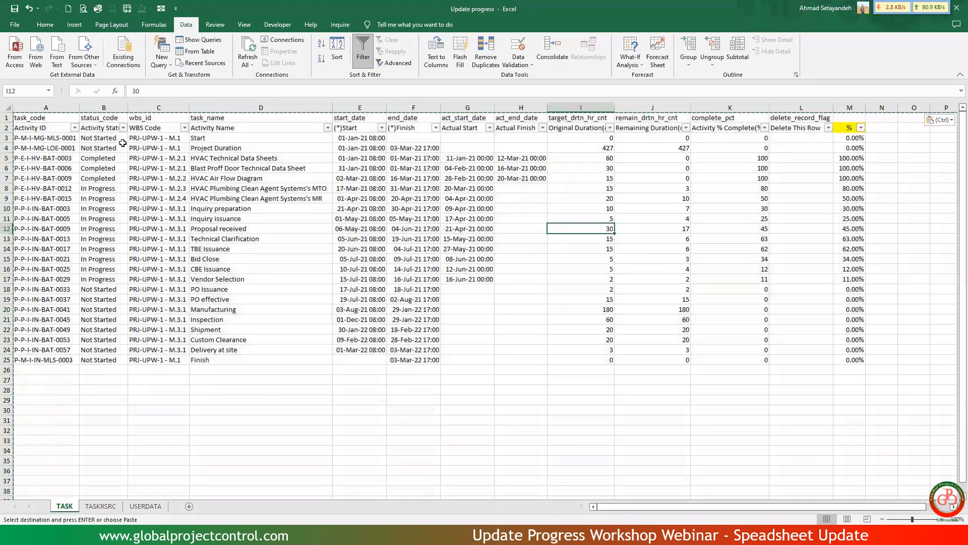
Filter Activity Status to Completed and check the Activity % Complete and Remaining Duration values of those activities.
{"action": "left_click", "coordinate": [123, 127]}
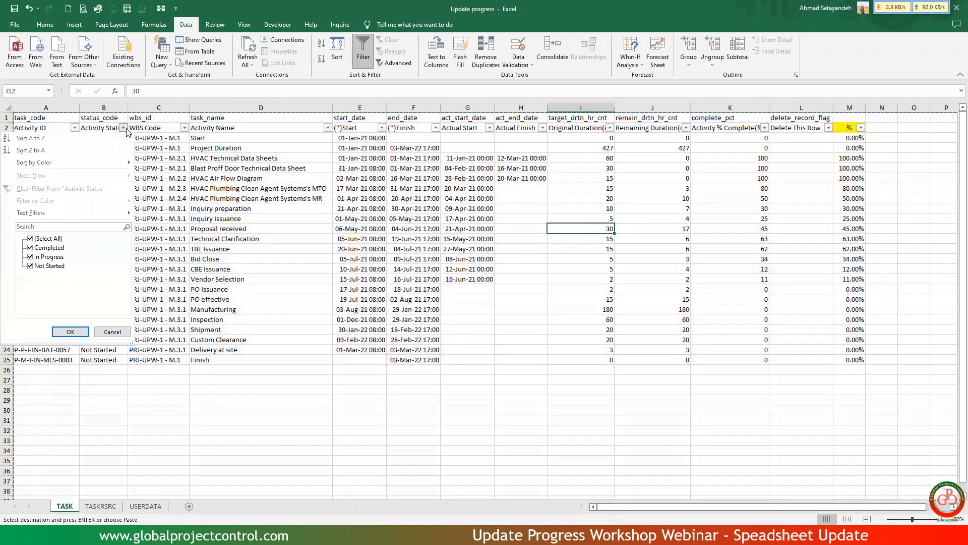
{"action": "left_click", "coordinate": [53, 239]}
{"action": "left_click", "coordinate": [53, 248]}
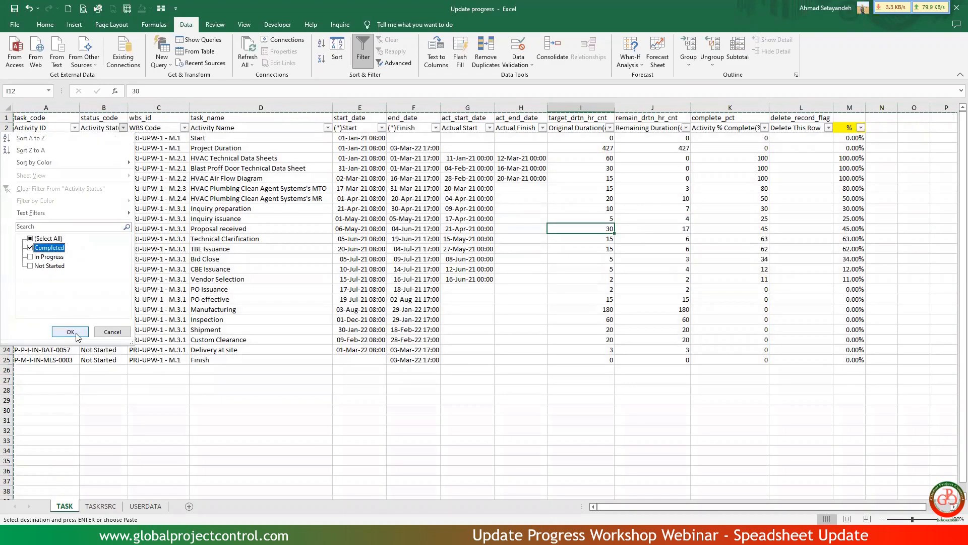
{"action": "left_click", "coordinate": [77, 334]}
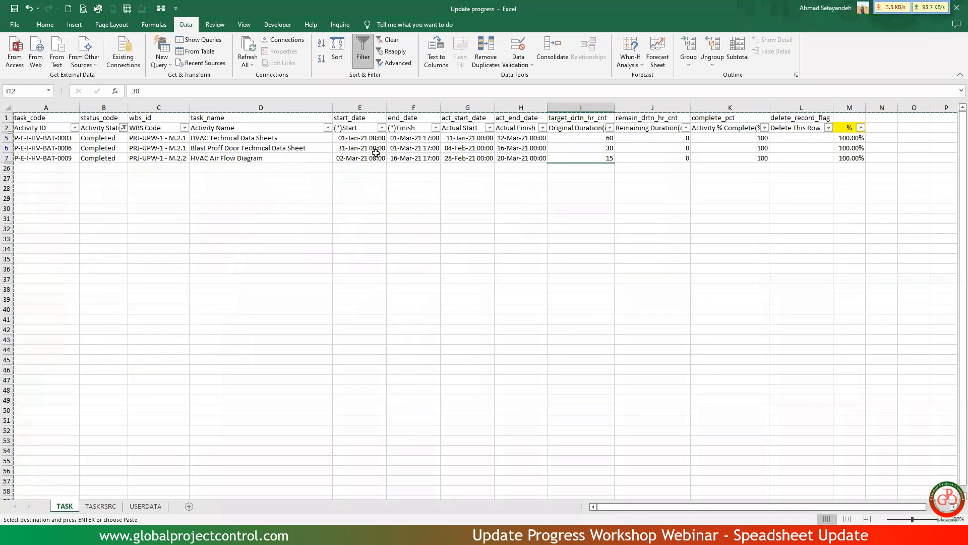
{"action": "left_click_drag", "start_coordinate": [350, 140], "coordinate": [717, 161]}
{"action": "key", "text": "ctrl+v"}
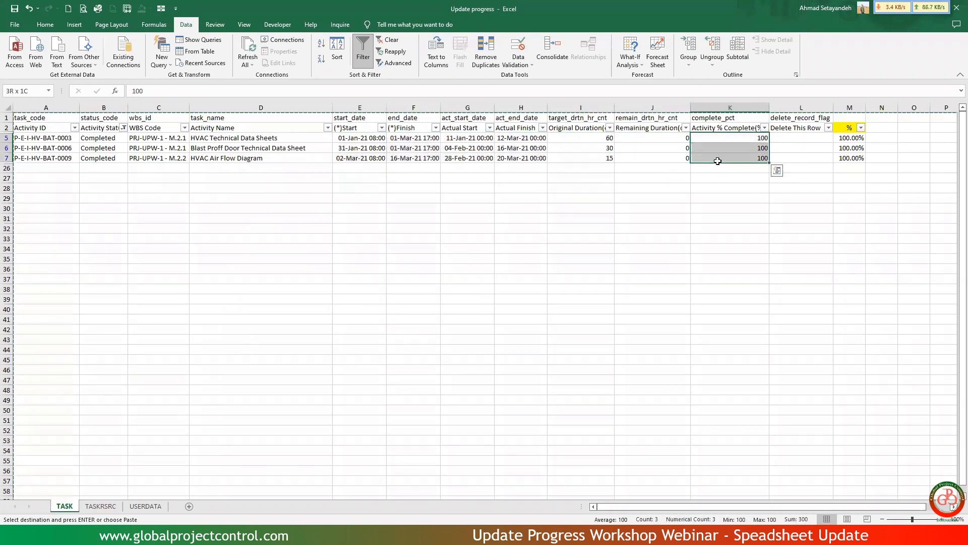
{"action": "left_click_drag", "start_coordinate": [643, 139], "coordinate": [645, 158]}
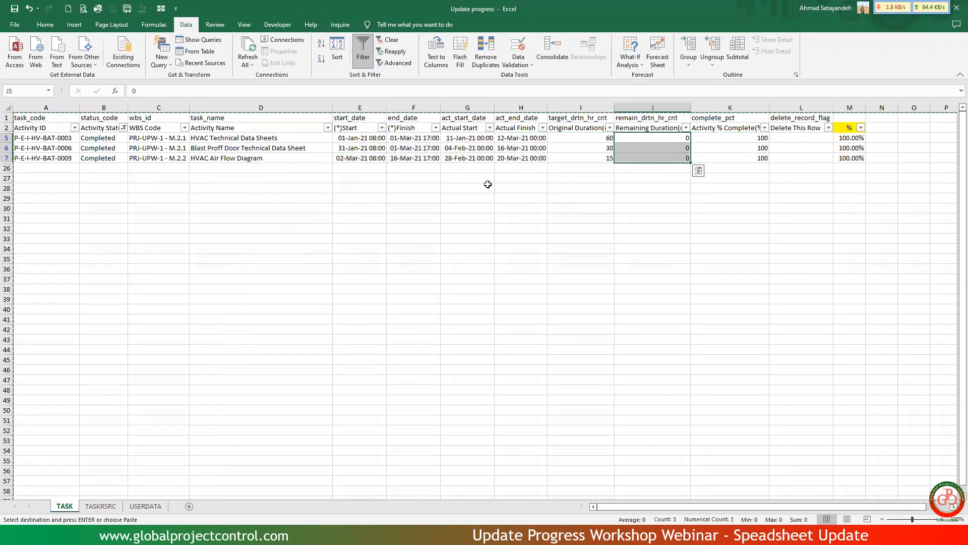
Switch the Activity Status filter to In Progress and check those activities' Activity % Complete and Remaining Duration values.
{"action": "left_click", "coordinate": [122, 128]}
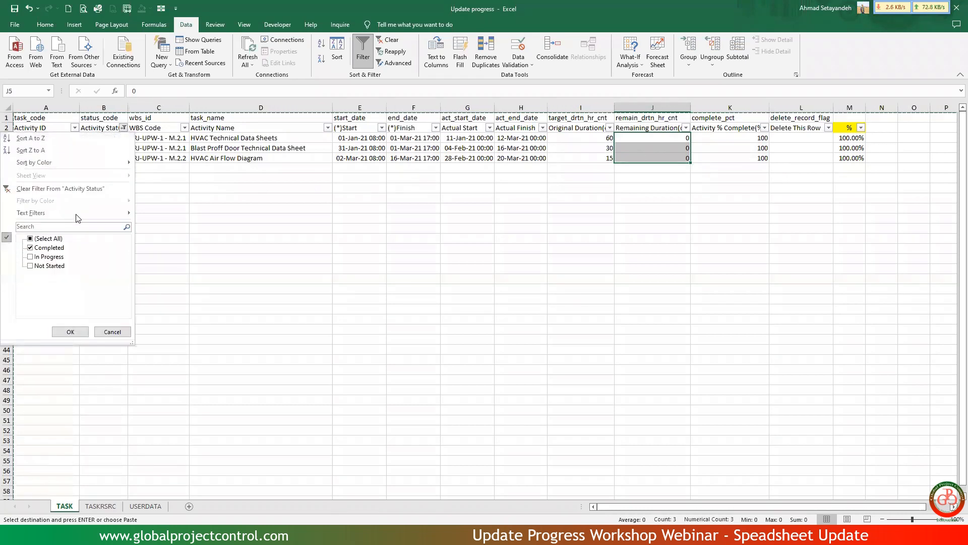
{"action": "left_click", "coordinate": [44, 249]}
{"action": "left_click", "coordinate": [46, 257]}
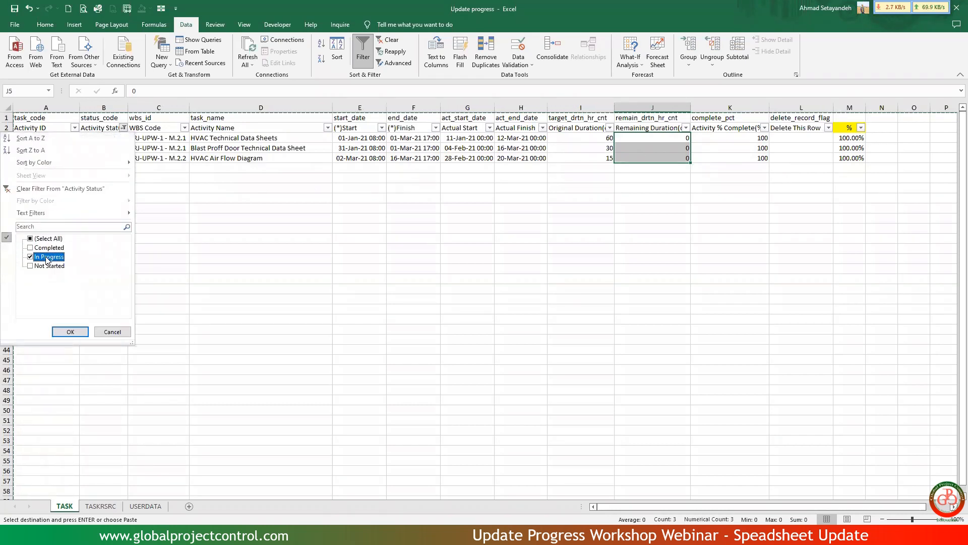
{"action": "left_click", "coordinate": [71, 332]}
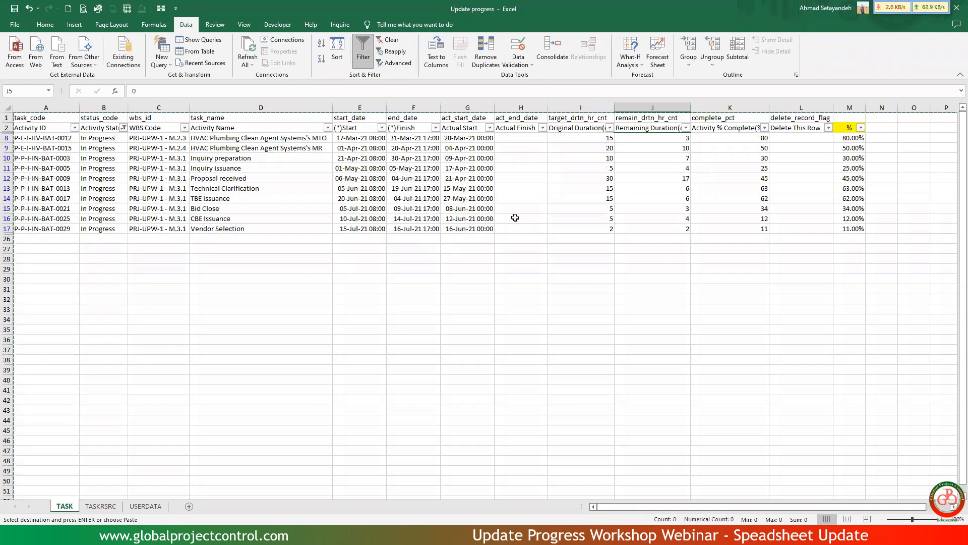
{"action": "left_click_drag", "start_coordinate": [730, 138], "coordinate": [728, 229]}
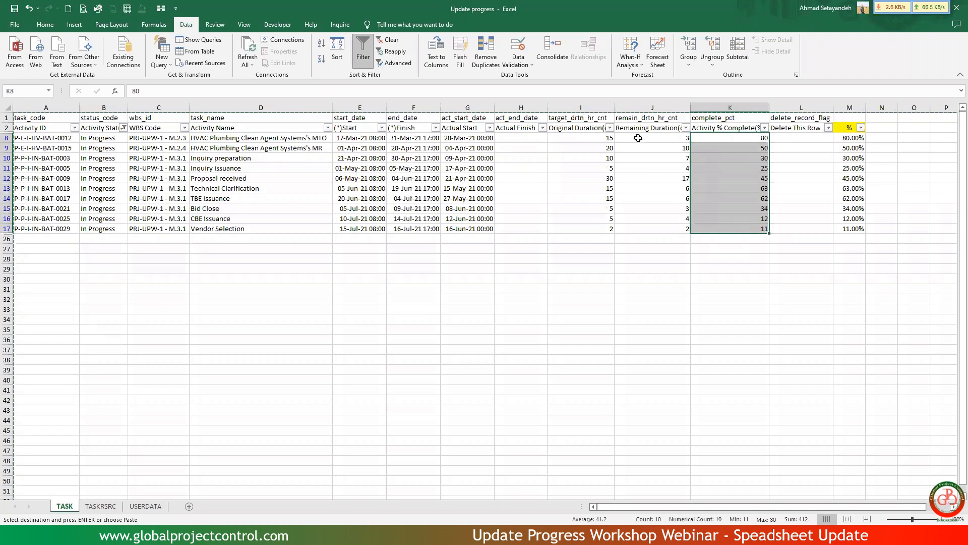
{"action": "left_click_drag", "start_coordinate": [638, 137], "coordinate": [646, 237]}
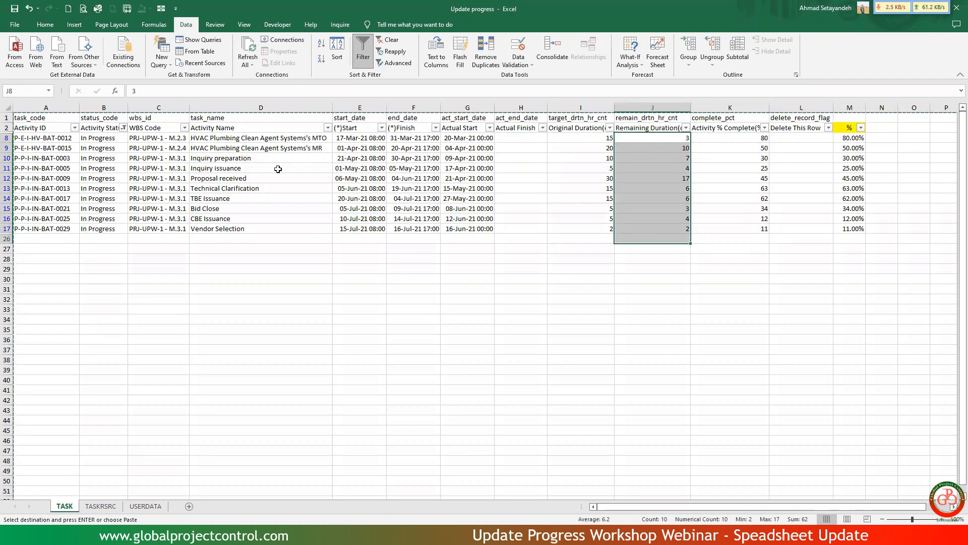
Filter Activity Status to Not Started to check those activities, and clear the filter to show every activity again.
{"action": "left_click", "coordinate": [122, 129]}
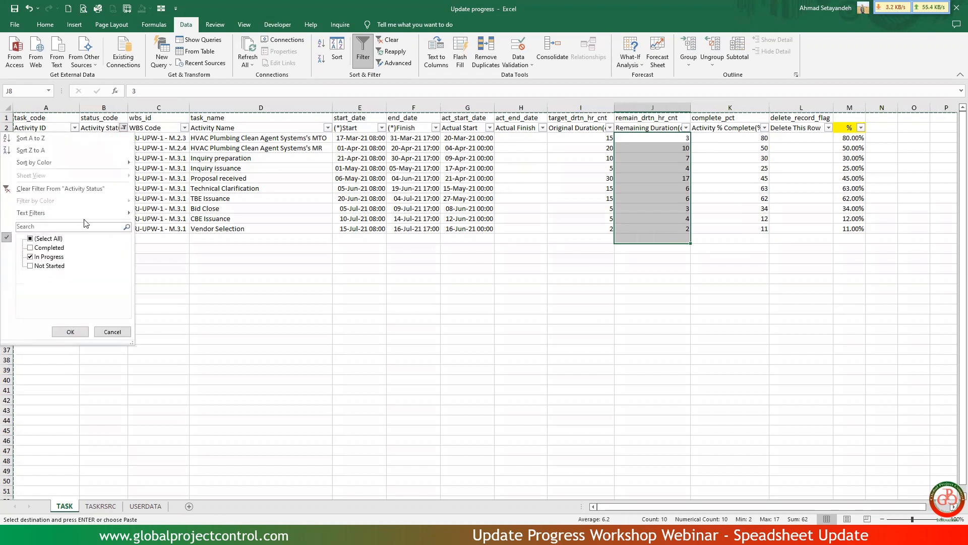
{"action": "left_click", "coordinate": [51, 257]}
{"action": "left_click", "coordinate": [50, 266]}
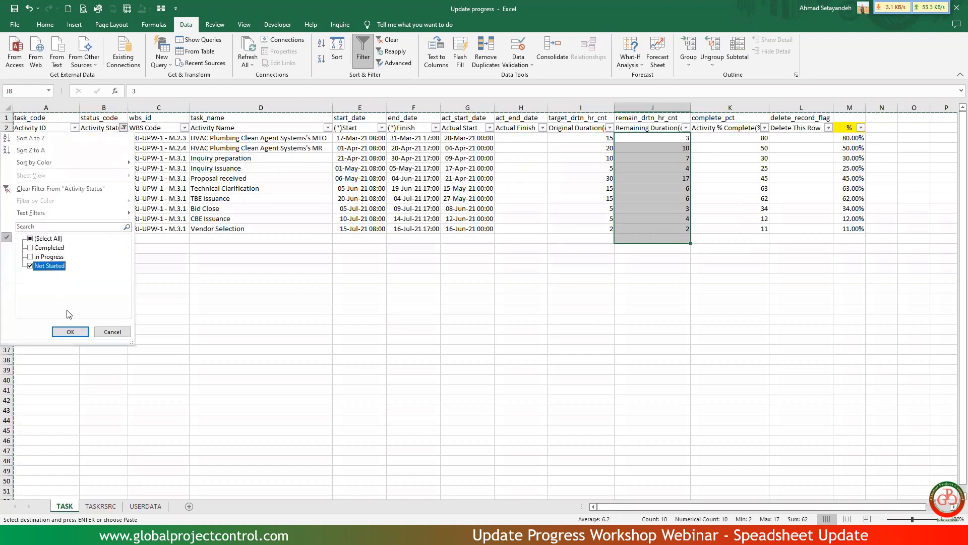
{"action": "left_click", "coordinate": [85, 331]}
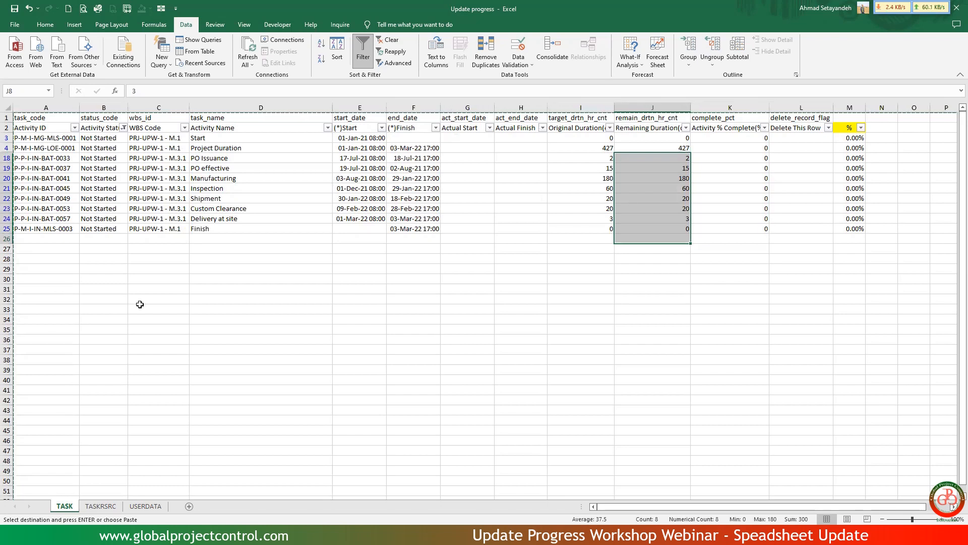
{"action": "left_click", "coordinate": [123, 128]}
{"action": "left_click", "coordinate": [78, 182]}
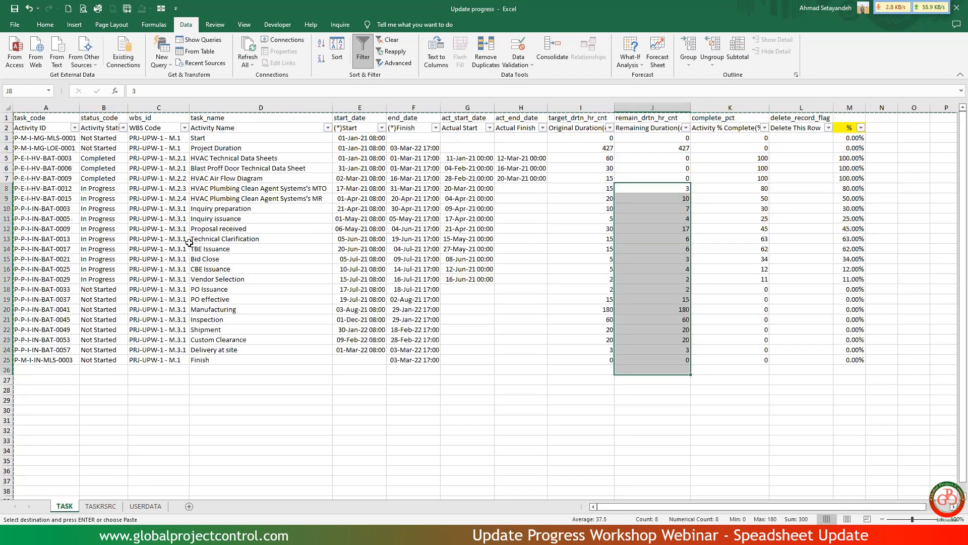
Inspect the time portions of the planned Start in E3 and the planned Finish in F4.
{"action": "left_click", "coordinate": [534, 246]}
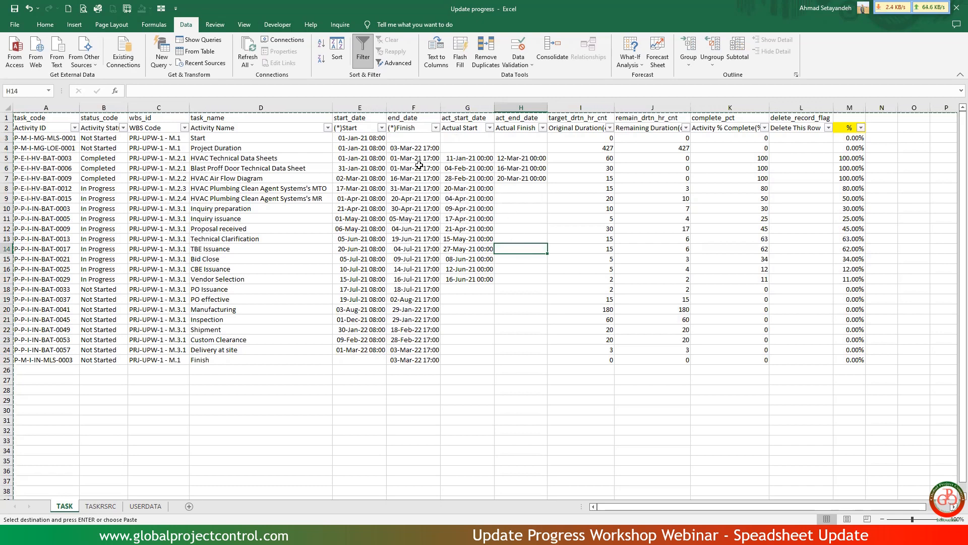
{"action": "left_click", "coordinate": [363, 137]}
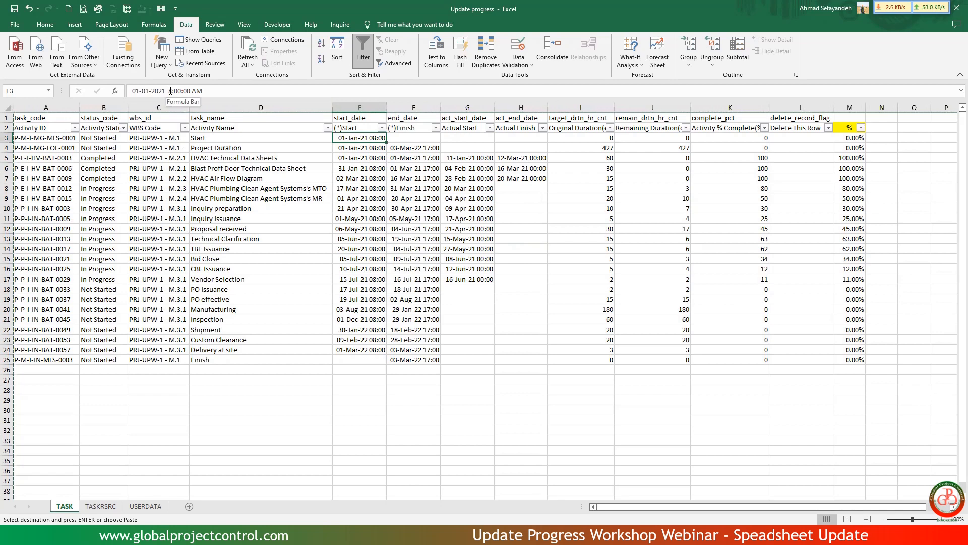
{"action": "left_click_drag", "start_coordinate": [220, 90], "coordinate": [169, 90]}
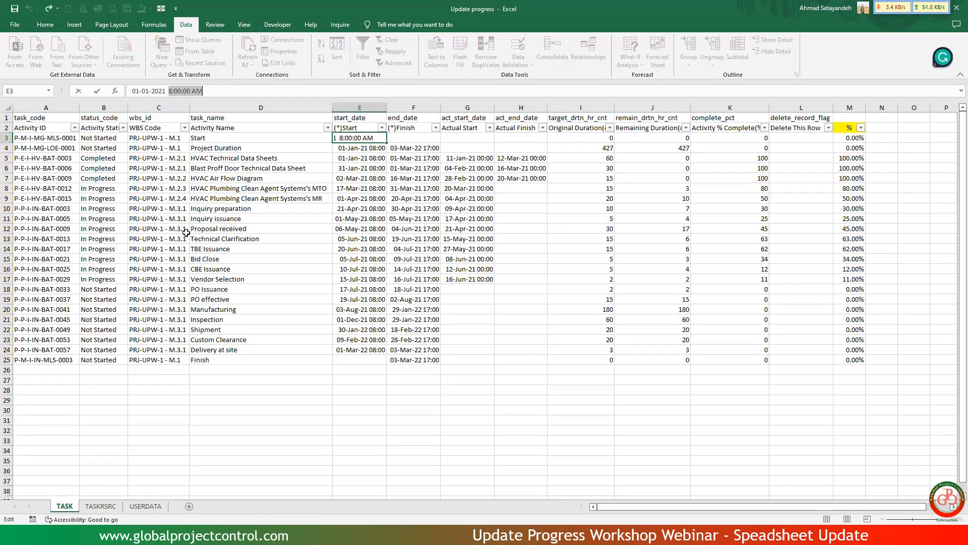
{"action": "left_click", "coordinate": [425, 148]}
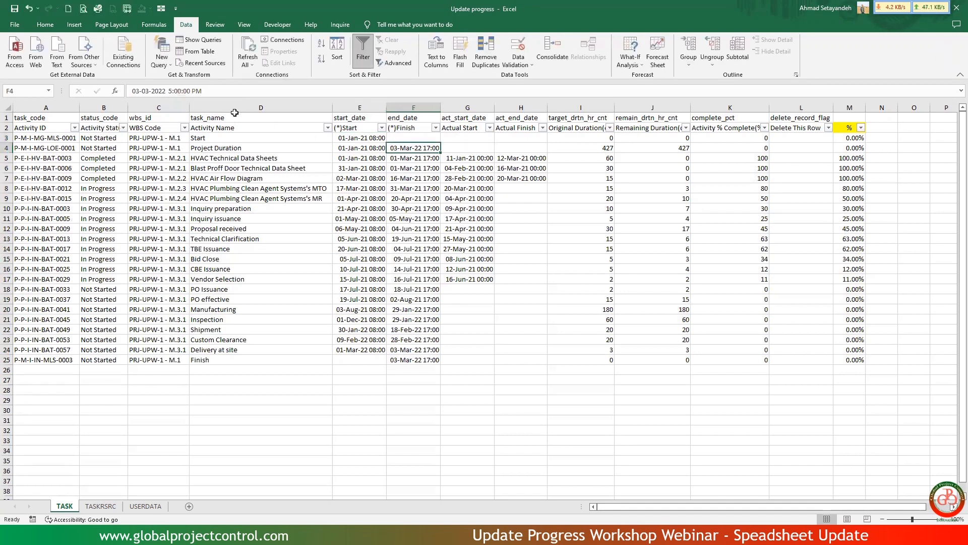
{"action": "left_click_drag", "start_coordinate": [169, 91], "coordinate": [232, 92]}
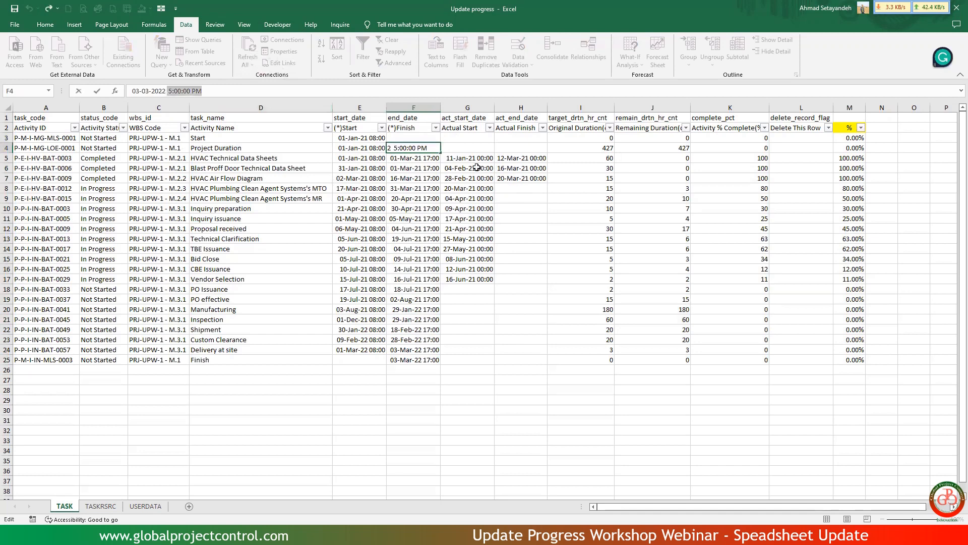
Copy the 12:00:00 AM time from Actual Start cell G5 as the search text of a Find and Replace.
{"action": "left_click", "coordinate": [472, 159]}
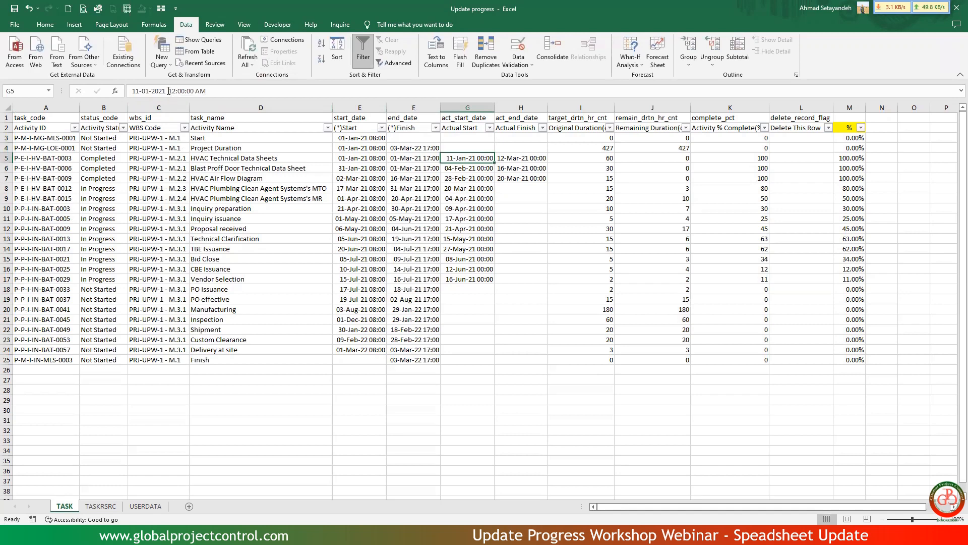
{"action": "left_click_drag", "start_coordinate": [168, 90], "coordinate": [225, 92]}
{"action": "key", "text": "ctrl+c"}
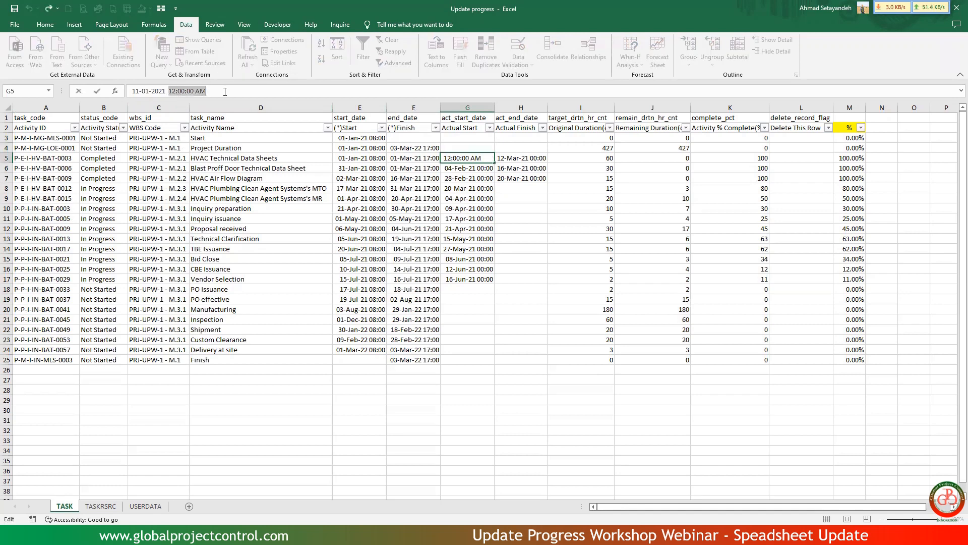
{"action": "key", "text": "Escape"}
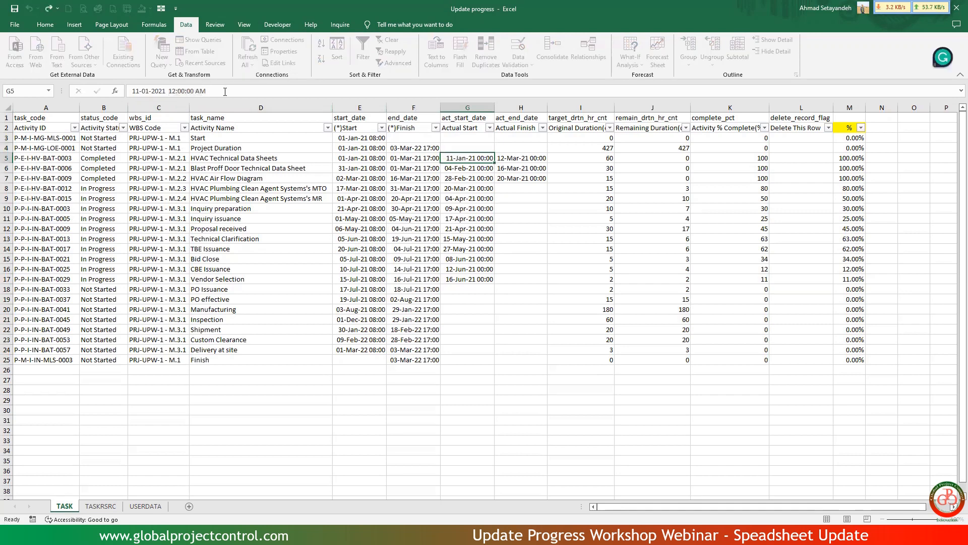
{"action": "key", "text": "ctrl+f"}
{"action": "key", "text": "ctrl+v"}
{"action": "left_click", "coordinate": [446, 351]}
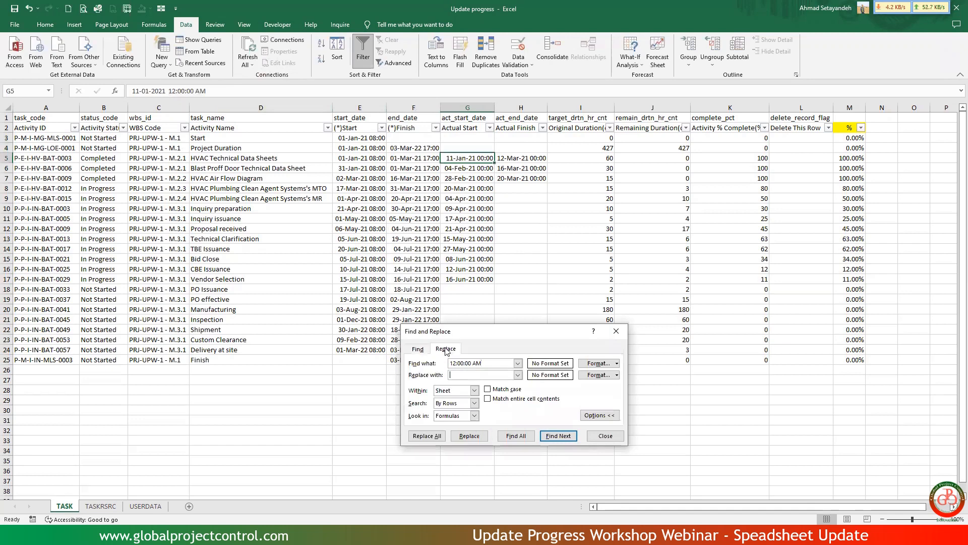
Replace 12:00:00 AM with the 8:00:00 AM time copied from E3 in all Actual Start cells G5:G17.
{"action": "left_click", "coordinate": [370, 139]}
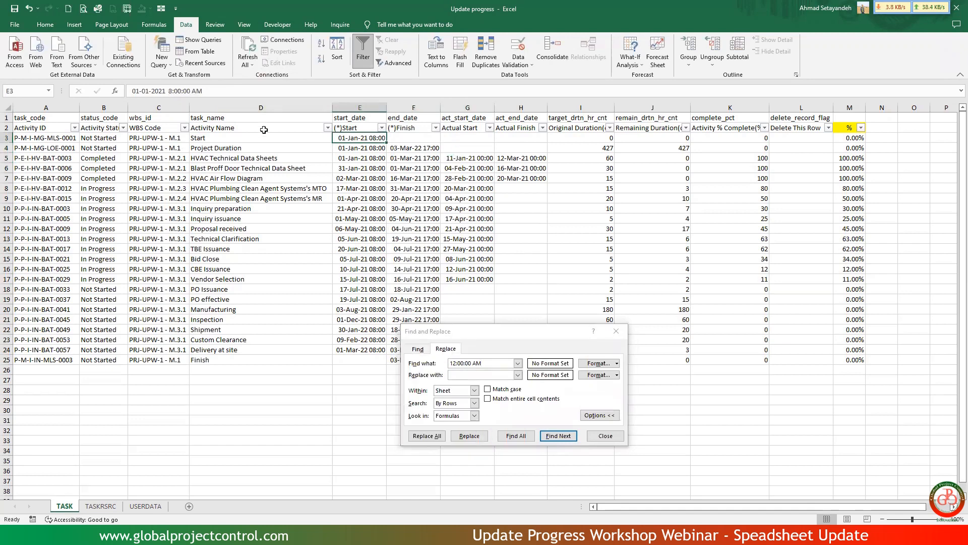
{"action": "left_click", "coordinate": [170, 90]}
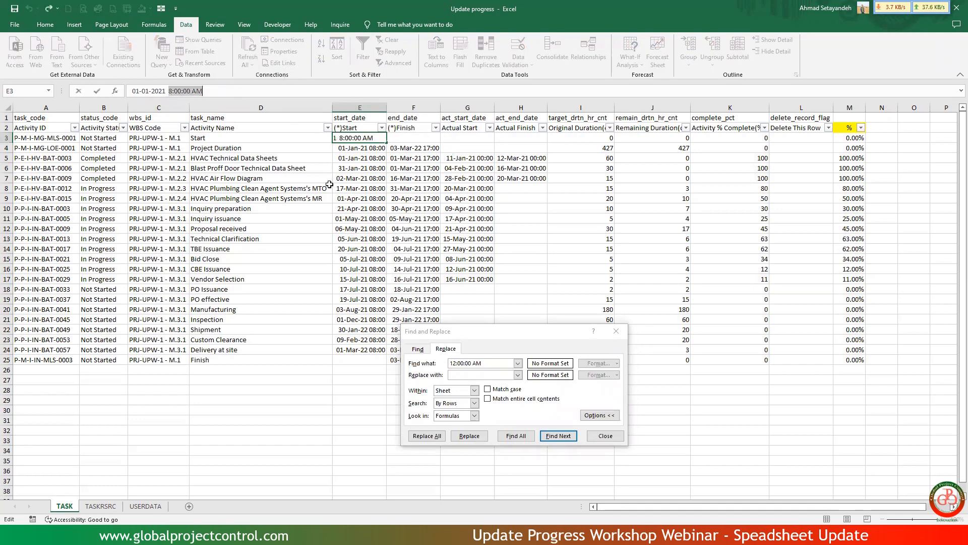
{"action": "left_click", "coordinate": [477, 374]}
{"action": "type", "text": "8:00:00 AM"}
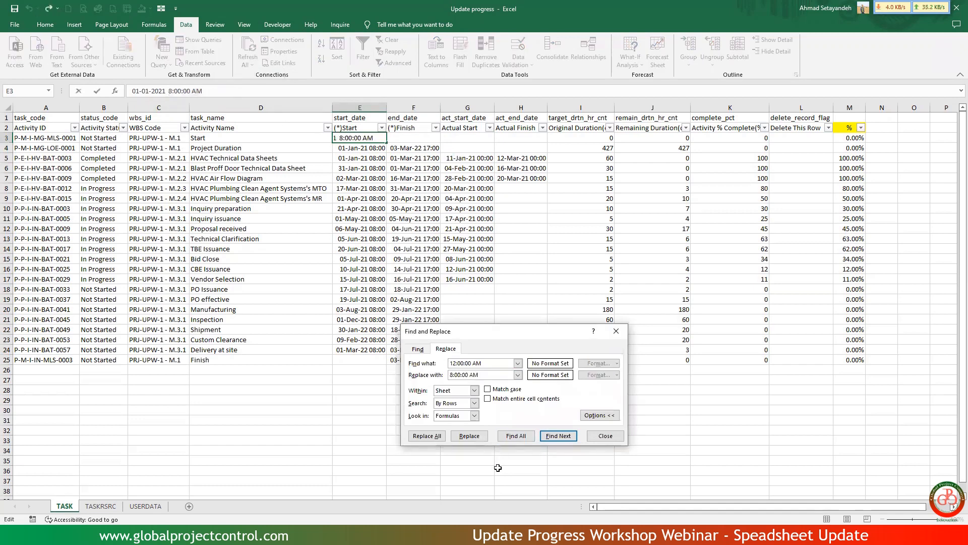
{"action": "left_click", "coordinate": [477, 103]}
{"action": "left_click_drag", "start_coordinate": [467, 158], "coordinate": [469, 281]}
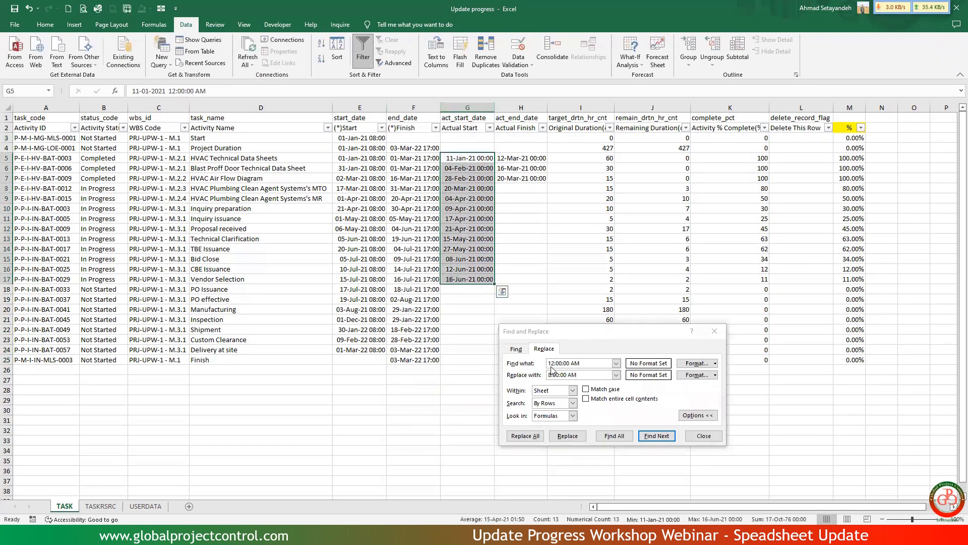
{"action": "left_click", "coordinate": [535, 435]}
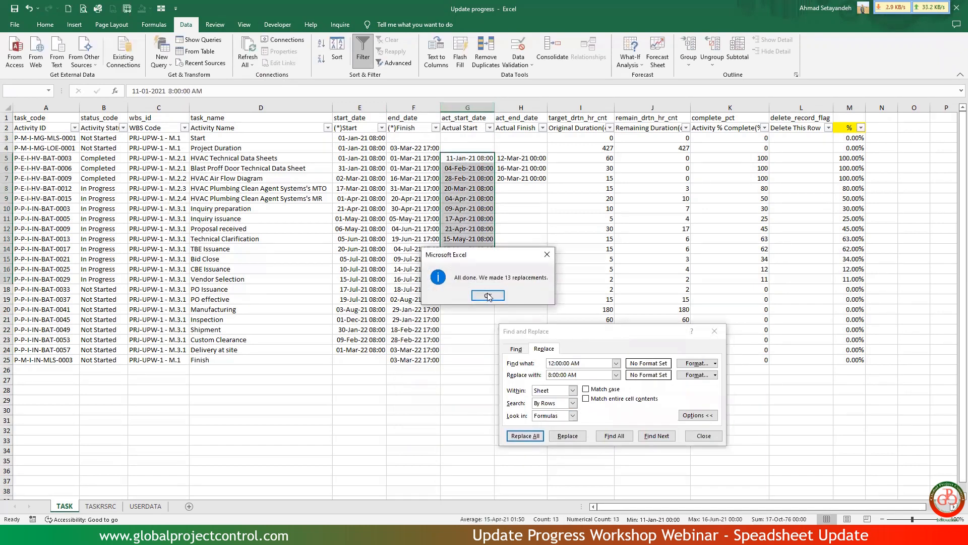
{"action": "left_click", "coordinate": [487, 296]}
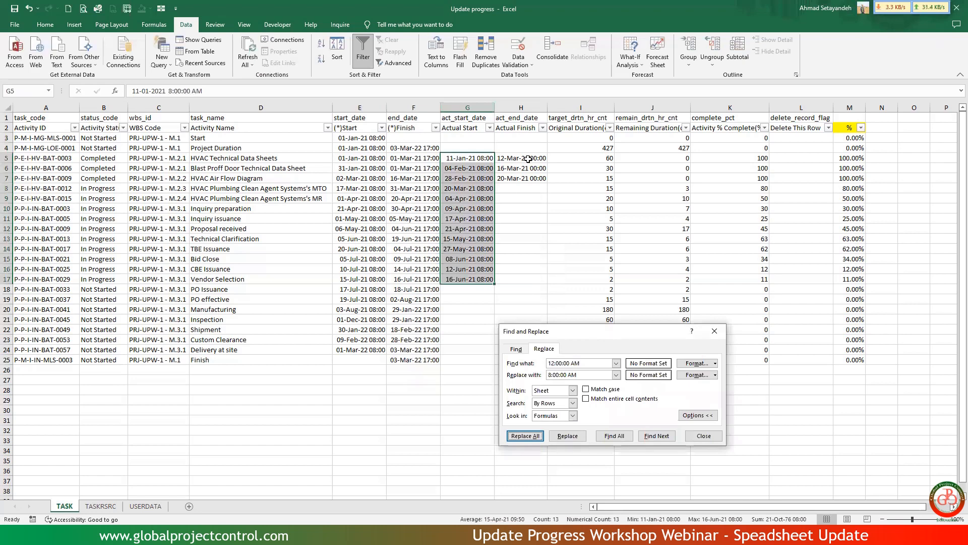
Replace 12:00:00 AM with the 5:00:00 PM time copied from F4 in Actual Finish cells H5:H7, and close Find and Replace.
{"action": "left_click_drag", "start_coordinate": [528, 158], "coordinate": [529, 178]}
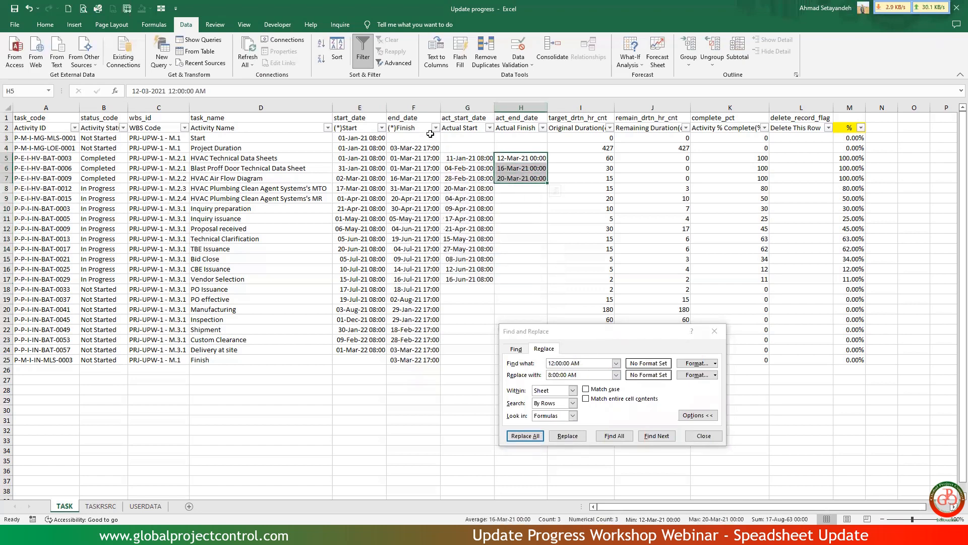
{"action": "left_click", "coordinate": [424, 149]}
{"action": "left_click_drag", "start_coordinate": [169, 90], "coordinate": [202, 91]}
{"action": "key", "text": "ctrl+c"}
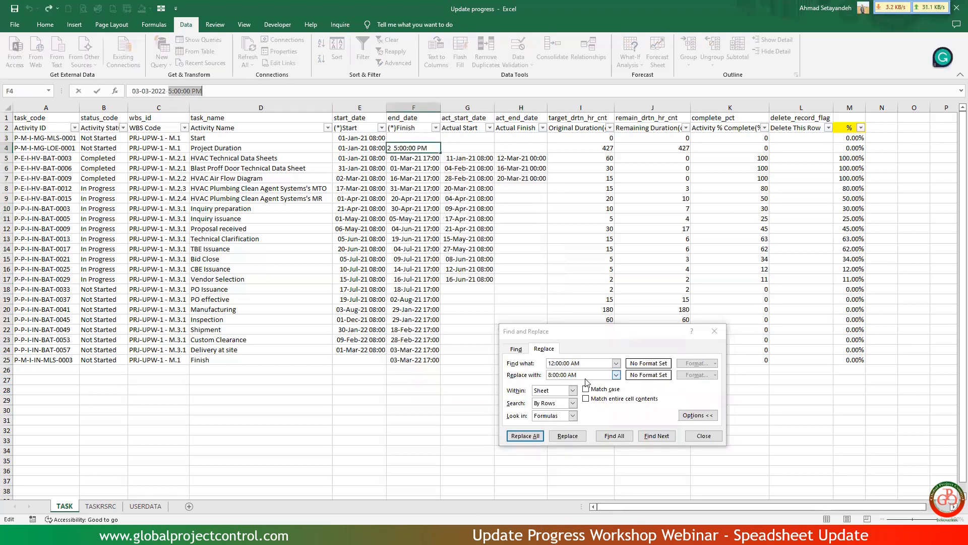
{"action": "left_click_drag", "start_coordinate": [584, 376], "coordinate": [534, 388]}
{"action": "key", "text": "ctrl+v"}
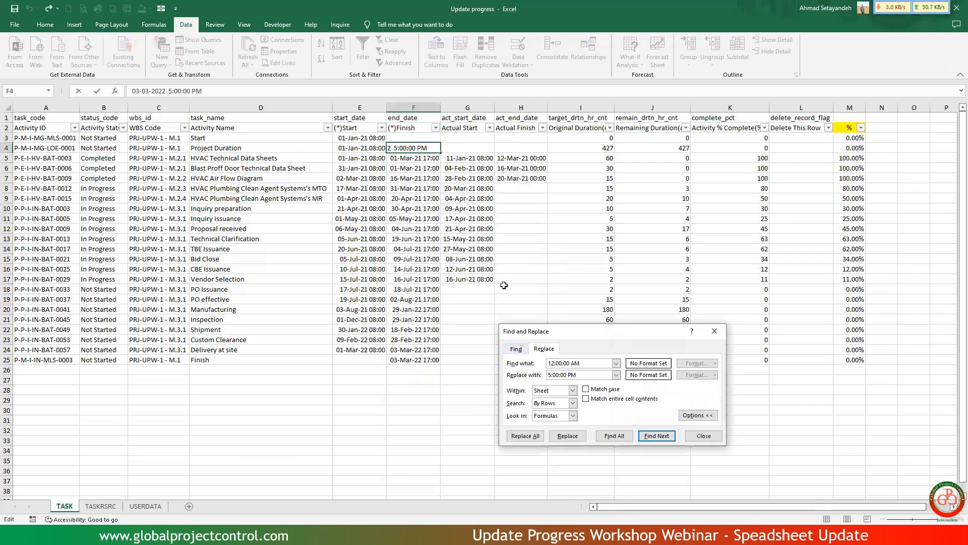
{"action": "left_click_drag", "start_coordinate": [521, 157], "coordinate": [526, 189]}
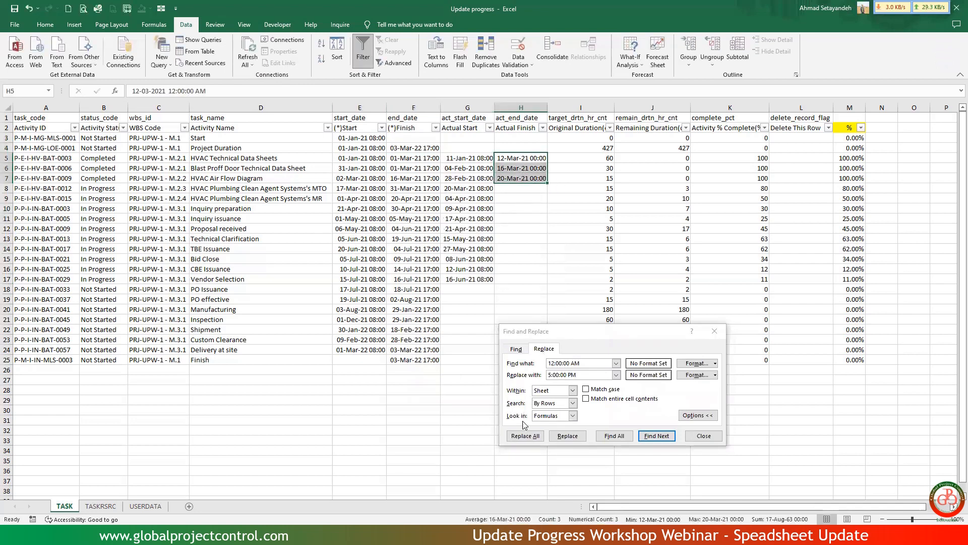
{"action": "left_click", "coordinate": [526, 436]}
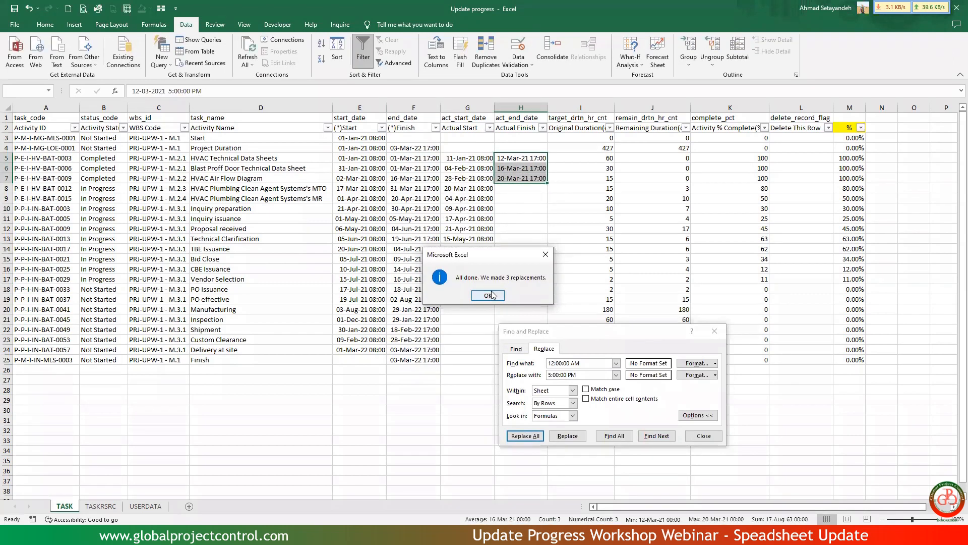
{"action": "left_click", "coordinate": [488, 296]}
{"action": "left_click", "coordinate": [704, 436]}
Delete the task_name, start_date and end_date columns D:F from the TASK sheet.
{"action": "left_click", "coordinate": [510, 170]}
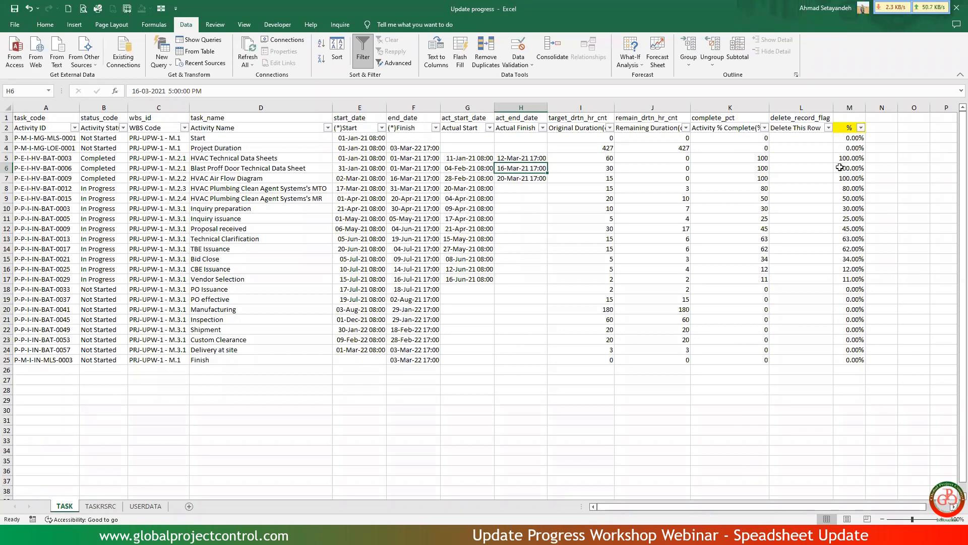
{"action": "left_click_drag", "start_coordinate": [374, 103], "coordinate": [406, 107]}
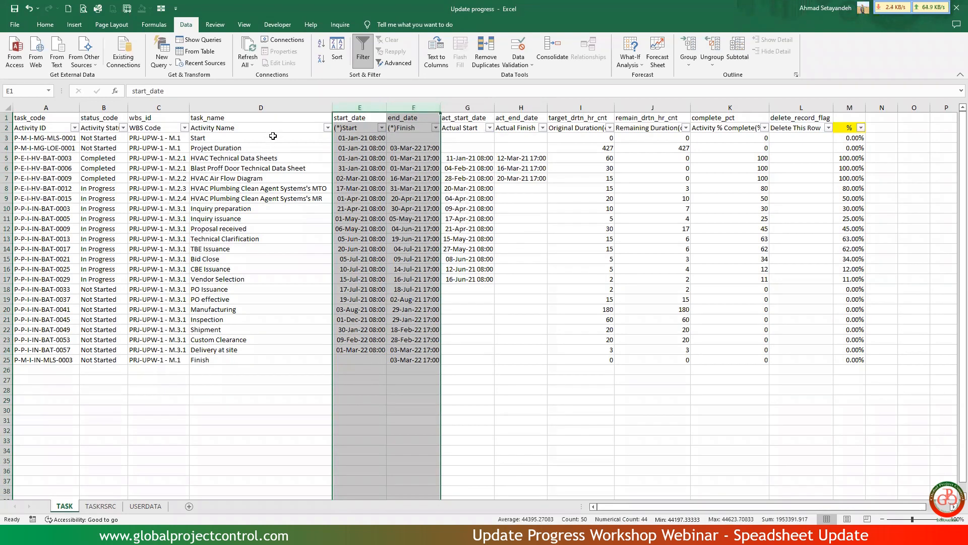
{"action": "left_click_drag", "start_coordinate": [309, 107], "coordinate": [414, 107]}
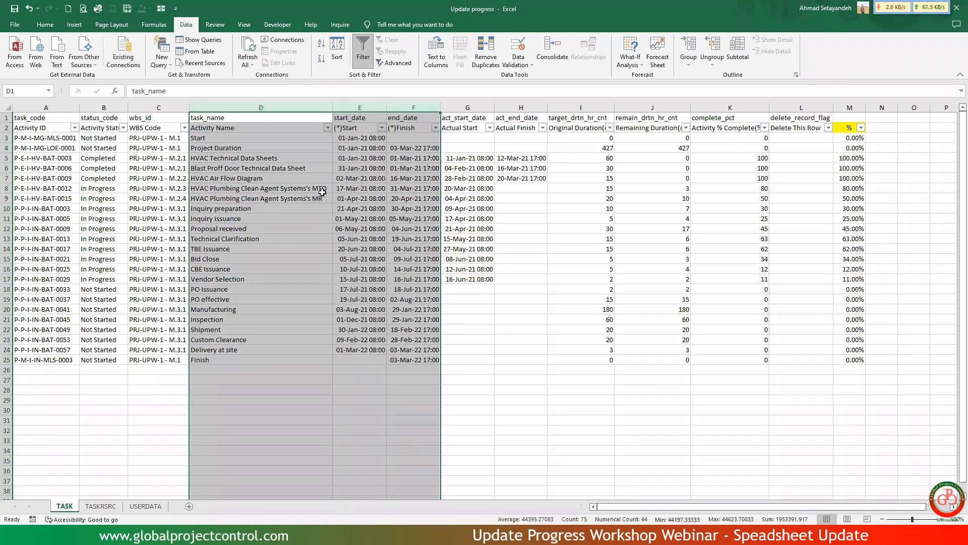
{"action": "right_click", "coordinate": [302, 108]}
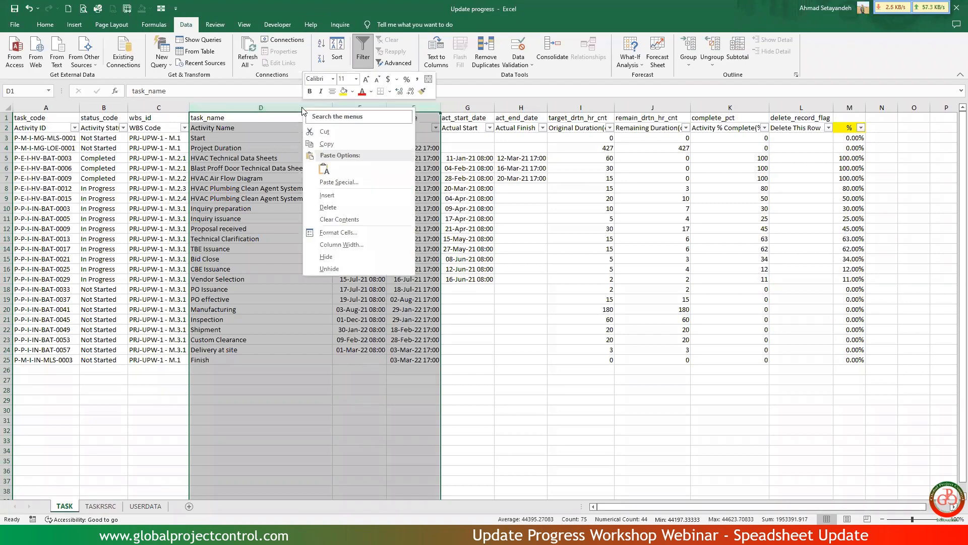
{"action": "left_click", "coordinate": [333, 208]}
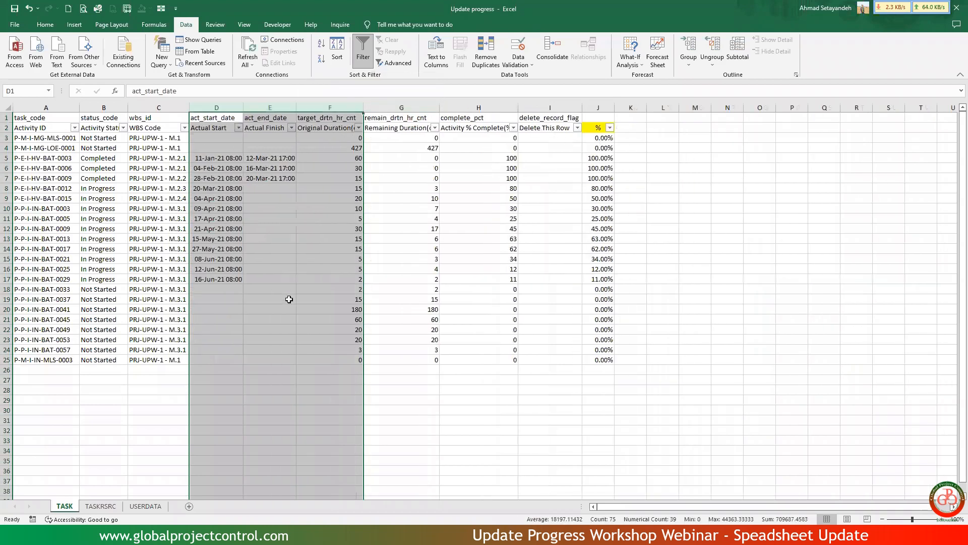
{"action": "left_click", "coordinate": [289, 299]}
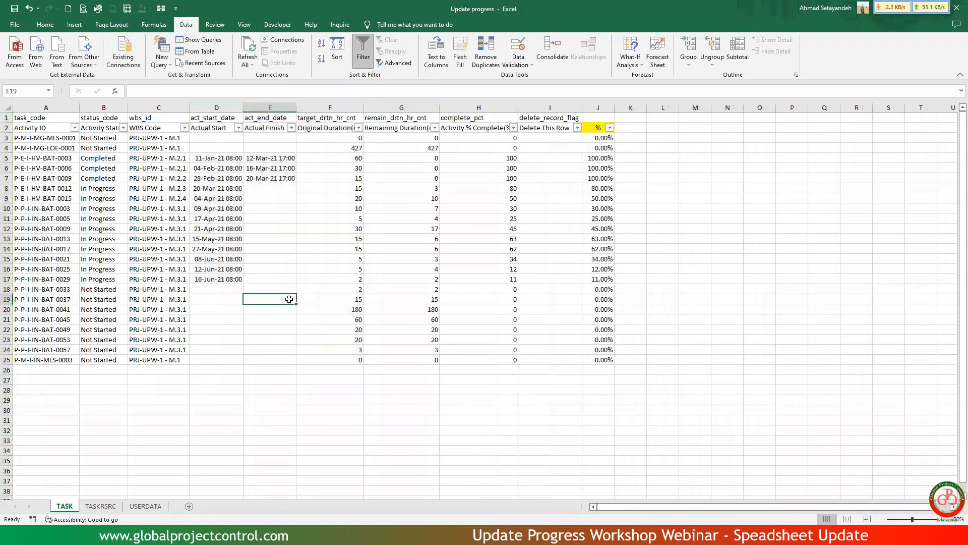
Delete the % column and the empty columns beside it (J:Q) from the TASK sheet, and remove the header filter.
{"action": "left_click_drag", "start_coordinate": [601, 106], "coordinate": [836, 106]}
{"action": "right_click", "coordinate": [836, 107]}
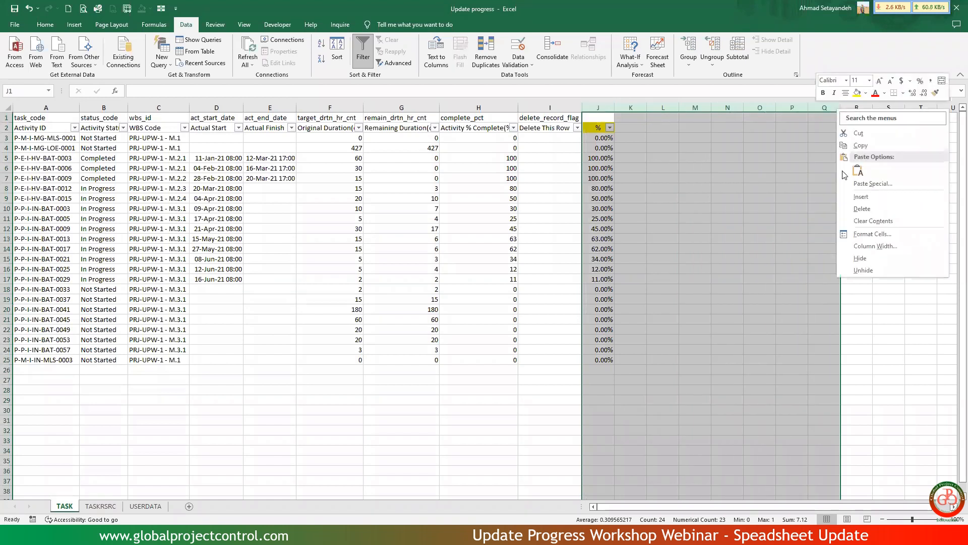
{"action": "left_click", "coordinate": [853, 209]}
{"action": "left_click", "coordinate": [662, 234]}
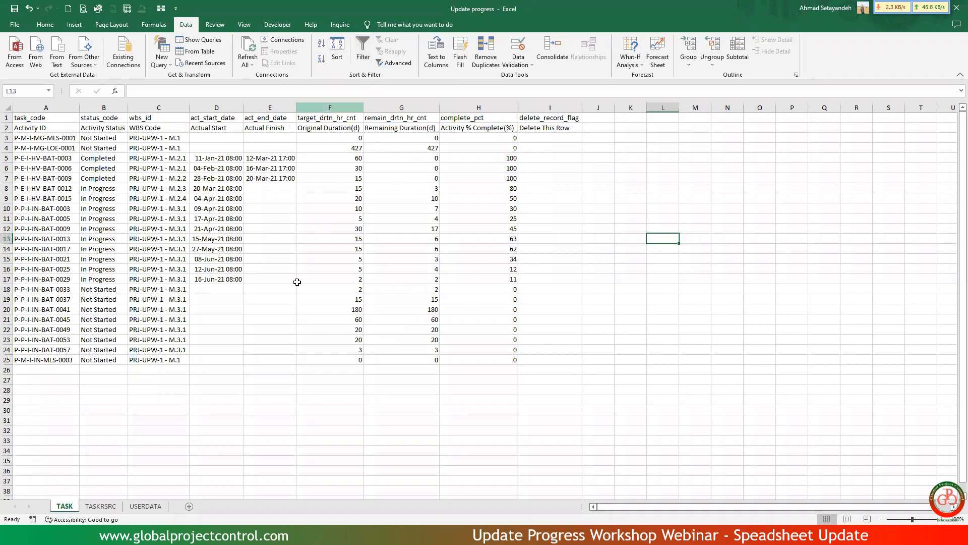
Remove the header filter from the TASKRSRC sheet and unfreeze its panes.
{"action": "left_click", "coordinate": [103, 506]}
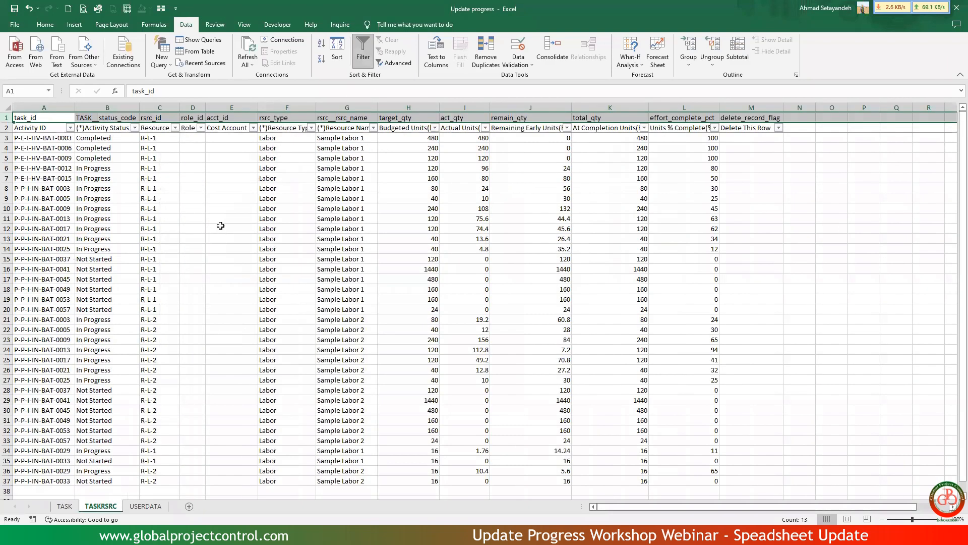
{"action": "left_click", "coordinate": [364, 50]}
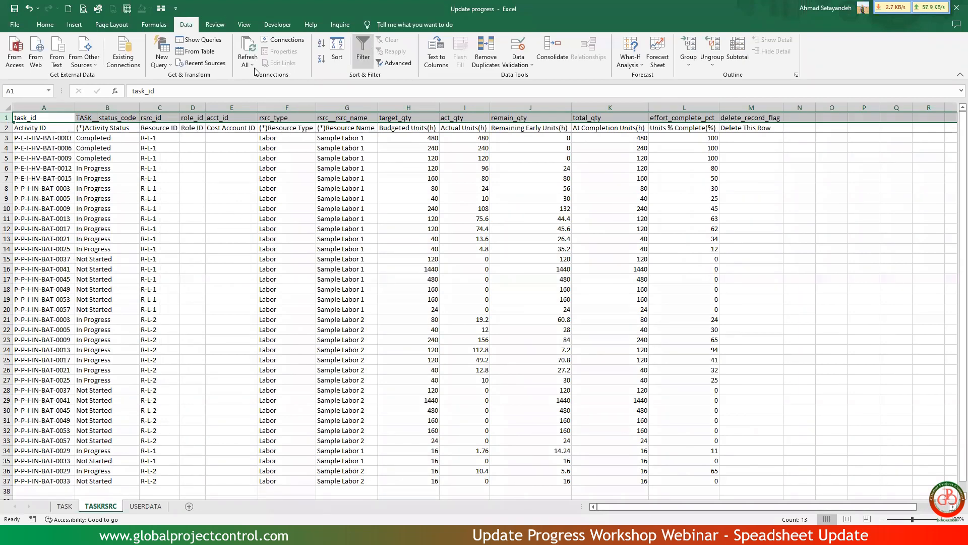
{"action": "left_click", "coordinate": [45, 25]}
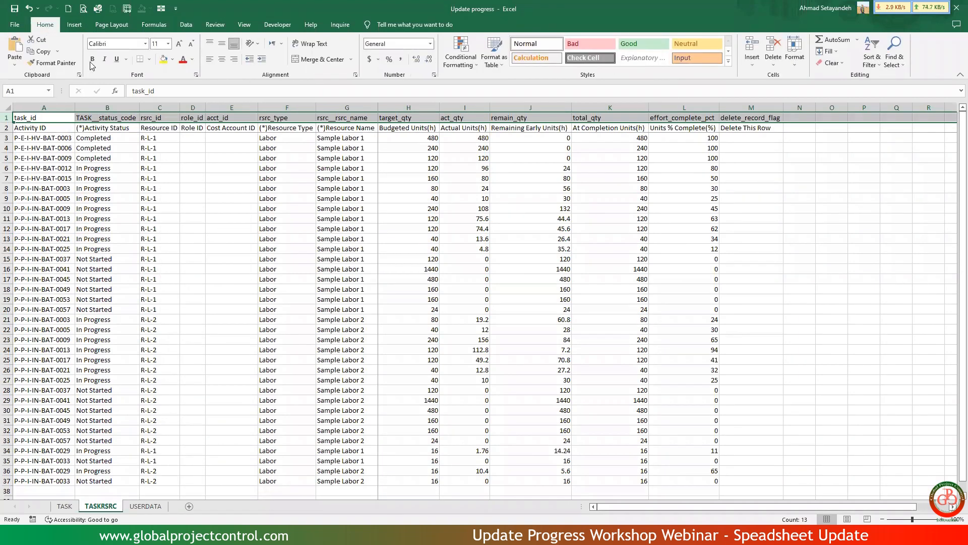
{"action": "left_click", "coordinate": [244, 24]}
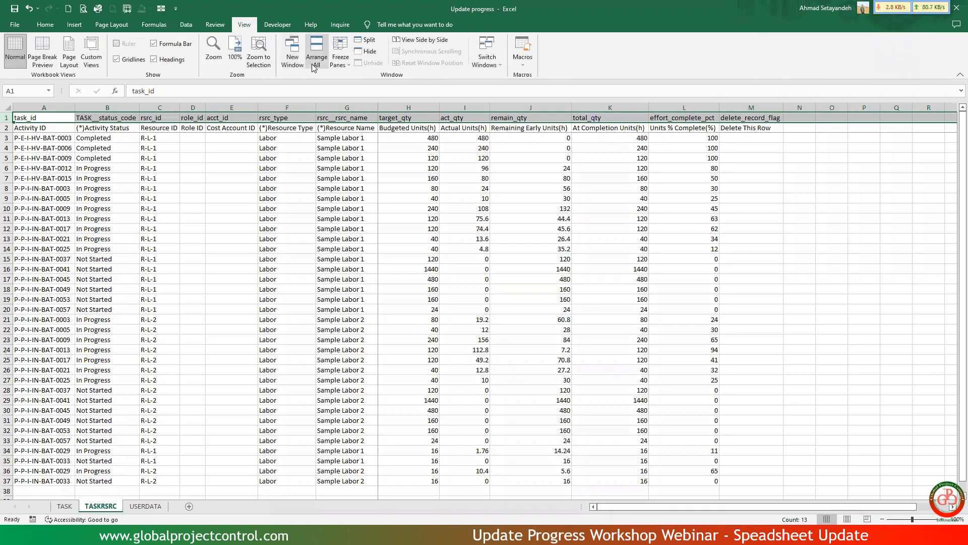
{"action": "left_click", "coordinate": [340, 63]}
{"action": "left_click", "coordinate": [346, 80]}
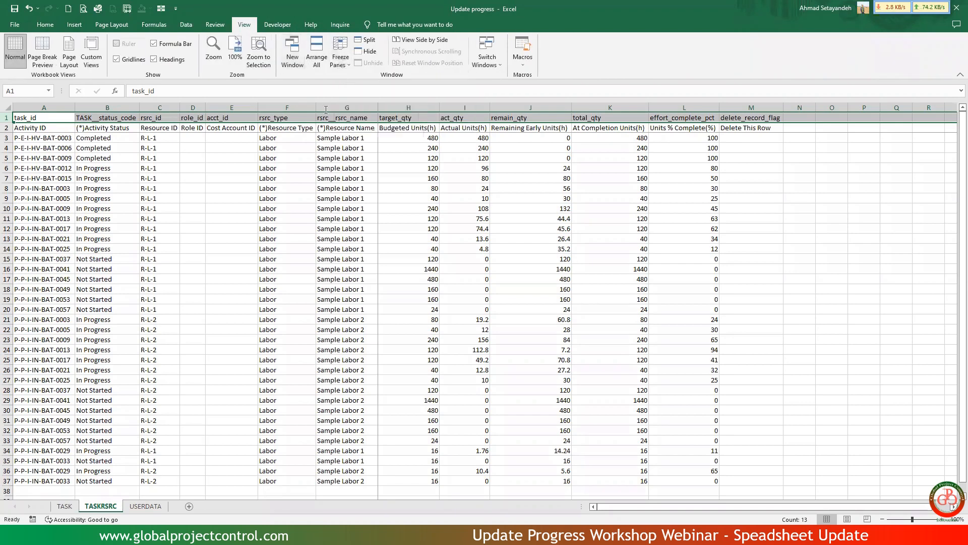
{"action": "left_click", "coordinate": [290, 169]}
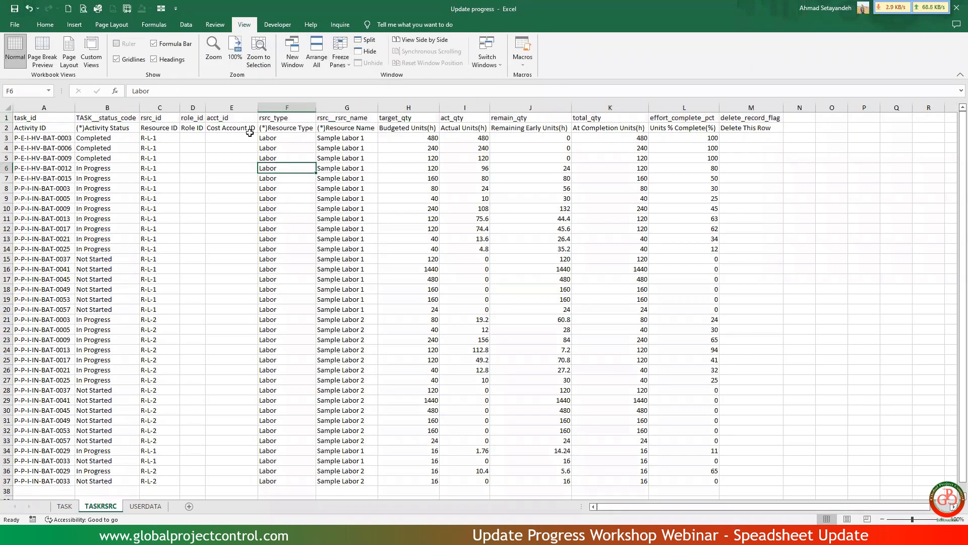
Check the cleaned TASKRSRC and TASK sheets from their header rows down to their last records.
{"action": "left_click", "coordinate": [373, 141]}
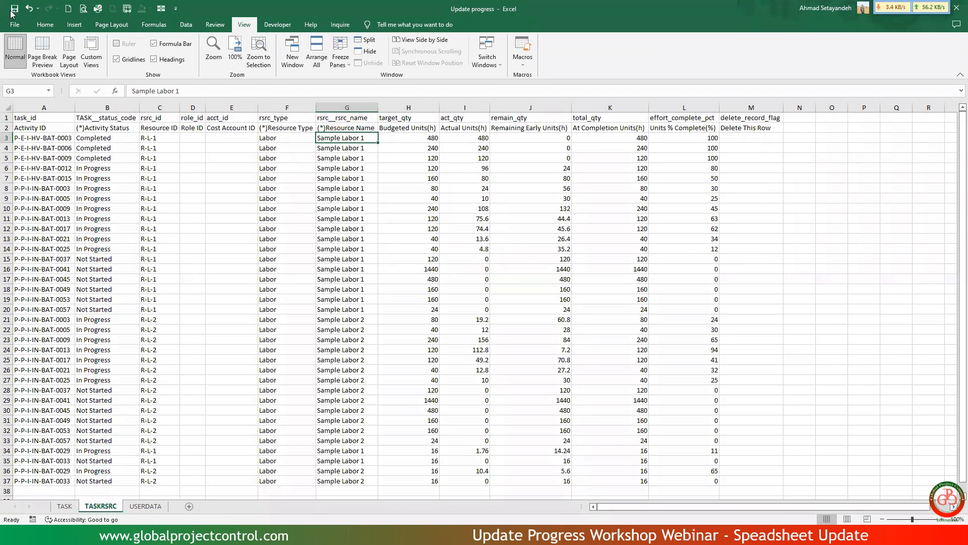
{"action": "scroll", "coordinate": [384, 277], "scroll_direction": "down", "scroll_amount": 4}
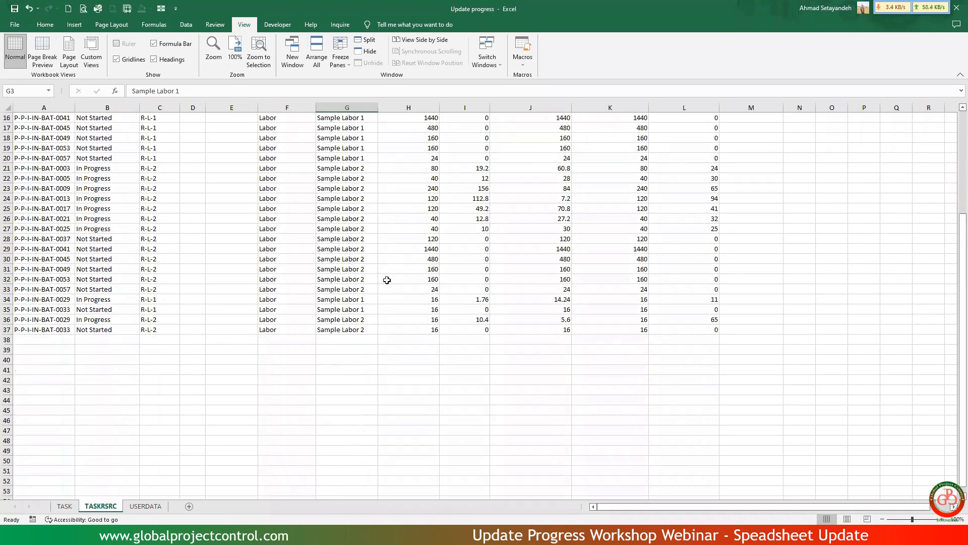
{"action": "scroll", "coordinate": [385, 277], "scroll_direction": "up", "scroll_amount": 4}
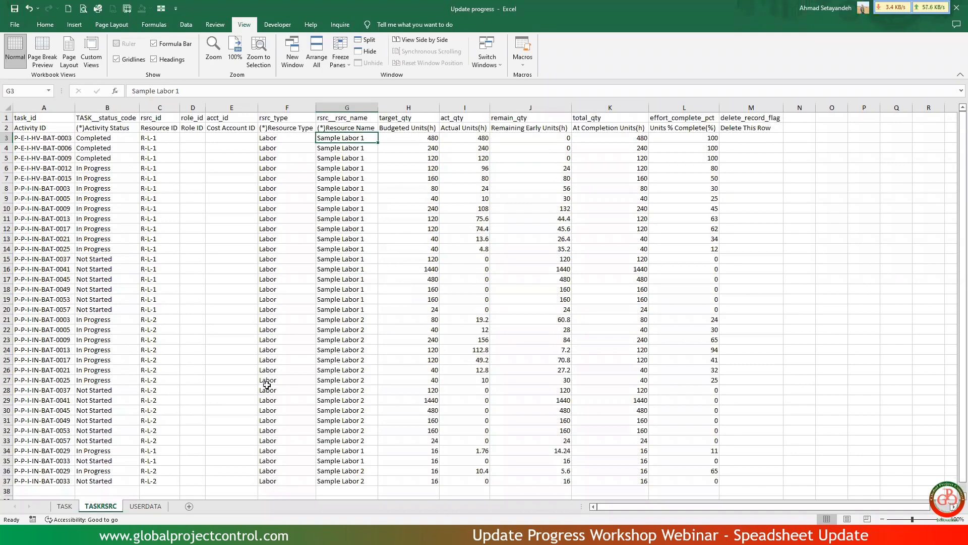
{"action": "left_click", "coordinate": [64, 506]}
{"action": "scroll", "coordinate": [334, 394], "scroll_direction": "down", "scroll_amount": 6}
{"action": "scroll", "coordinate": [333, 394], "scroll_direction": "down", "scroll_amount": 3}
{"action": "scroll", "coordinate": [334, 394], "scroll_direction": "up", "scroll_amount": 9}
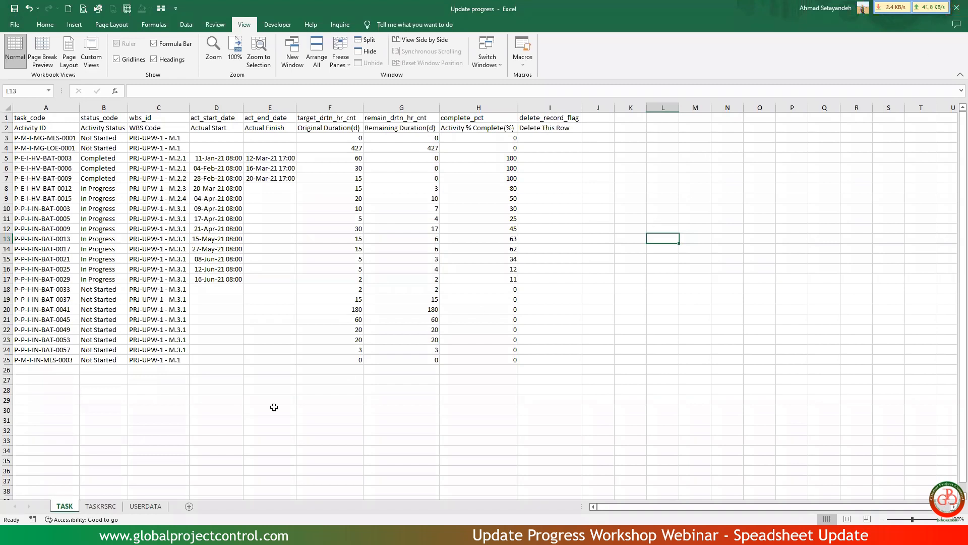
{"action": "left_click", "coordinate": [106, 505]}
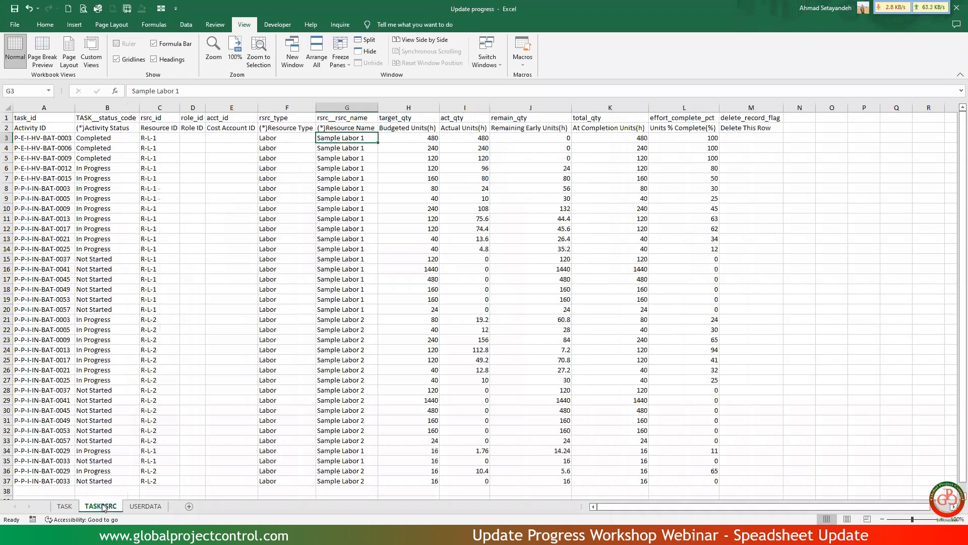
{"action": "scroll", "coordinate": [102, 505], "scroll_direction": "down", "scroll_amount": 6}
{"action": "scroll", "coordinate": [102, 504], "scroll_direction": "up", "scroll_amount": 6}
Close the Update progress workbook, minimize the Exercise file Ver.5.5 workbook and switch to Primavera P6.
{"action": "left_click", "coordinate": [956, 7]}
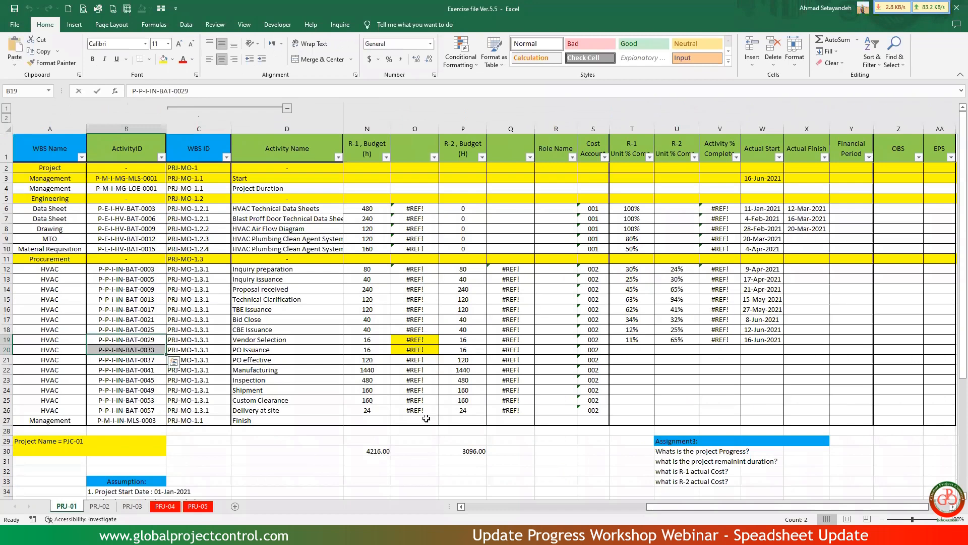
{"action": "left_click", "coordinate": [421, 454]}
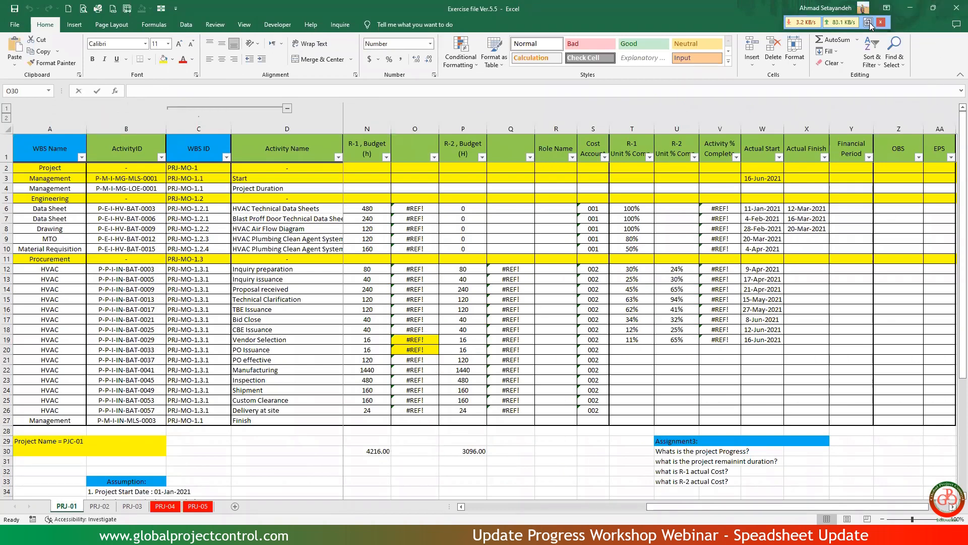
{"action": "left_click", "coordinate": [912, 8]}
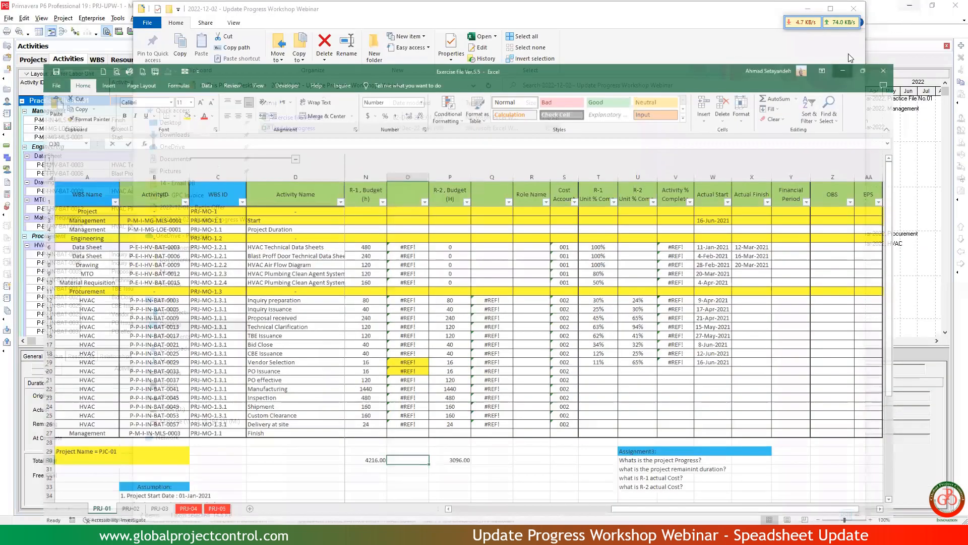
{"action": "left_click", "coordinate": [124, 10]}
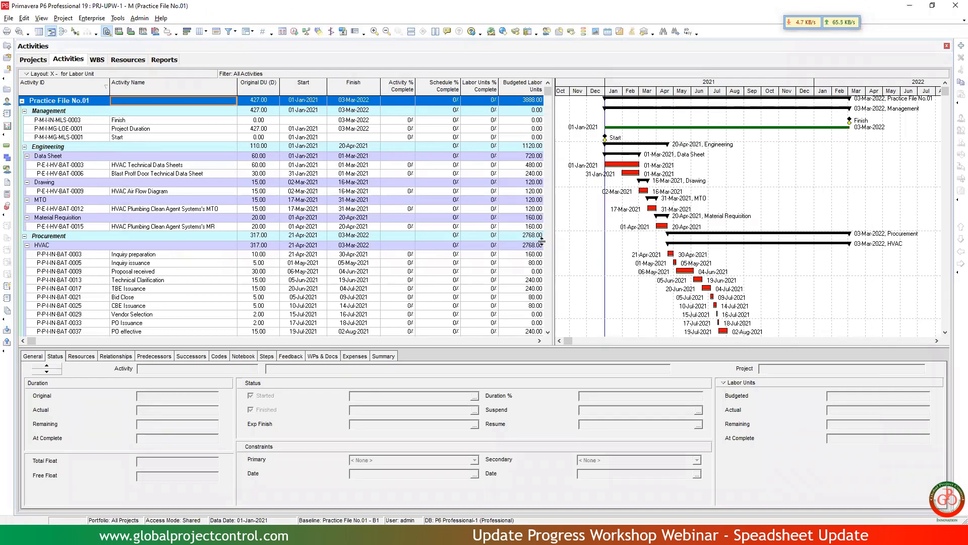
Start an import in Primavera P6 using the Spreadsheet - (XLSX) format.
{"action": "left_click", "coordinate": [9, 18]}
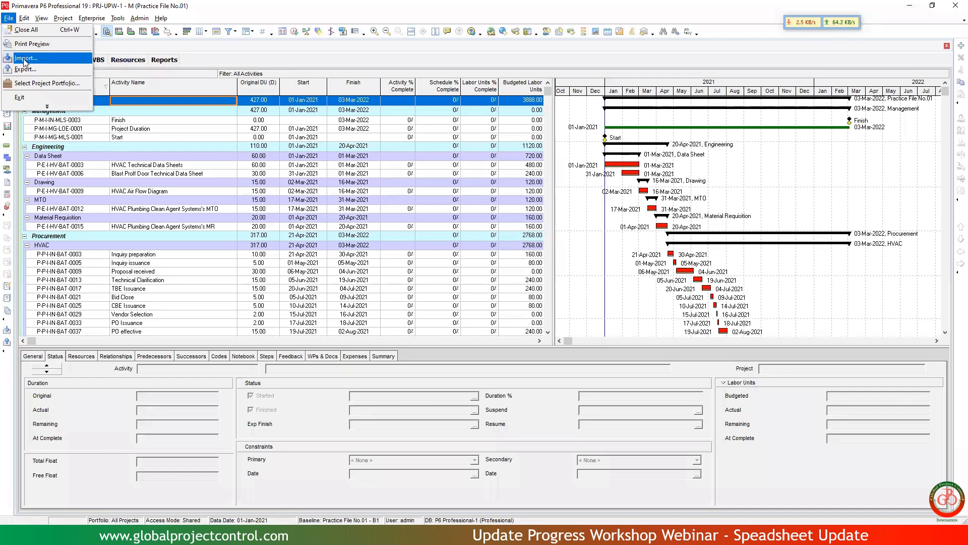
{"action": "left_click", "coordinate": [24, 59]}
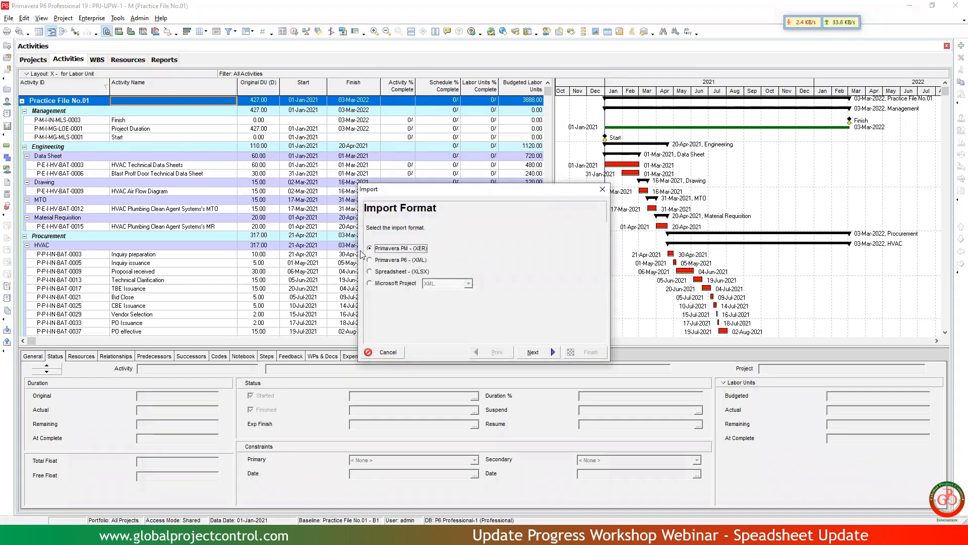
{"action": "left_click", "coordinate": [395, 273]}
{"action": "left_click", "coordinate": [536, 352]}
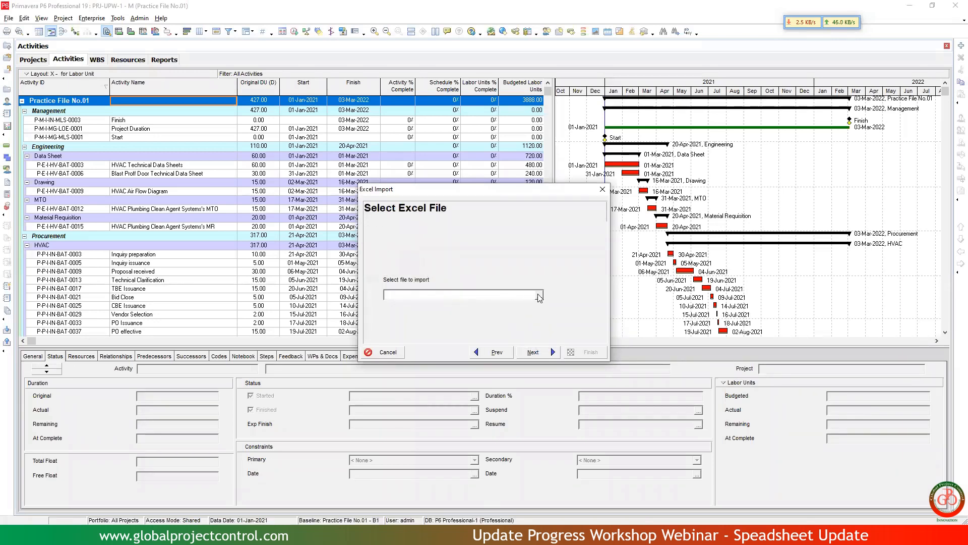
Choose the Update progress file from the desktop folder 2022-12-02 - Update Progress Workshop Webinar as the import source.
{"action": "left_click", "coordinate": [539, 296]}
{"action": "left_click", "coordinate": [374, 185]}
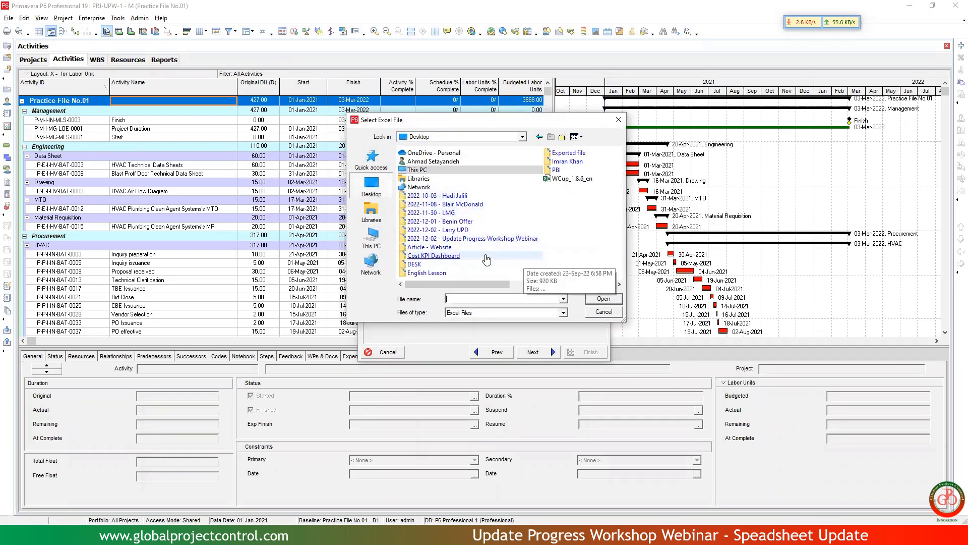
{"action": "double_click", "coordinate": [473, 239]}
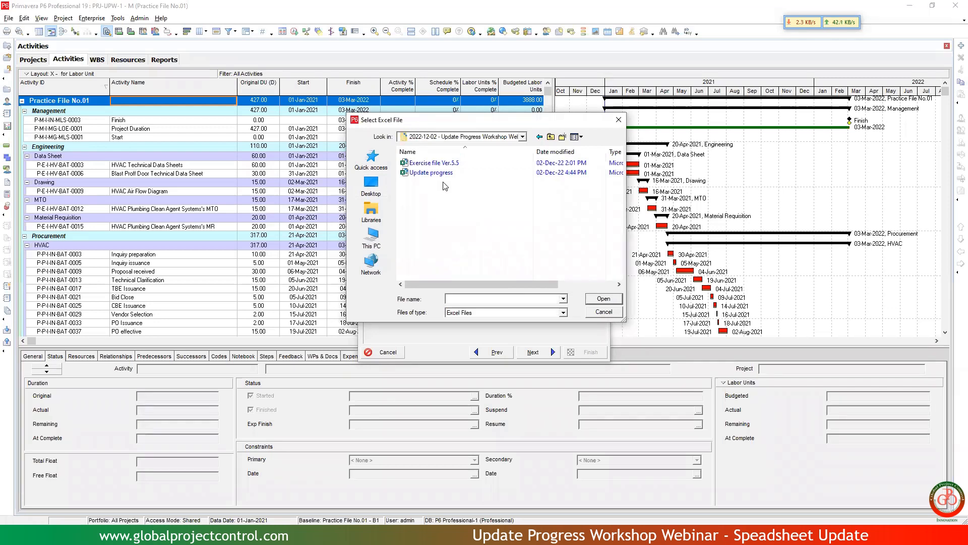
{"action": "double_click", "coordinate": [440, 174]}
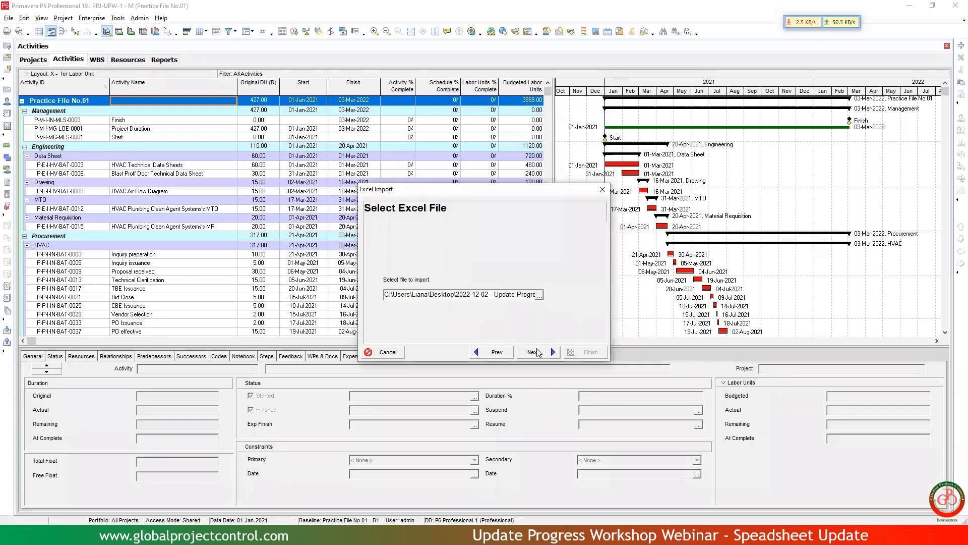
{"action": "left_click", "coordinate": [541, 355]}
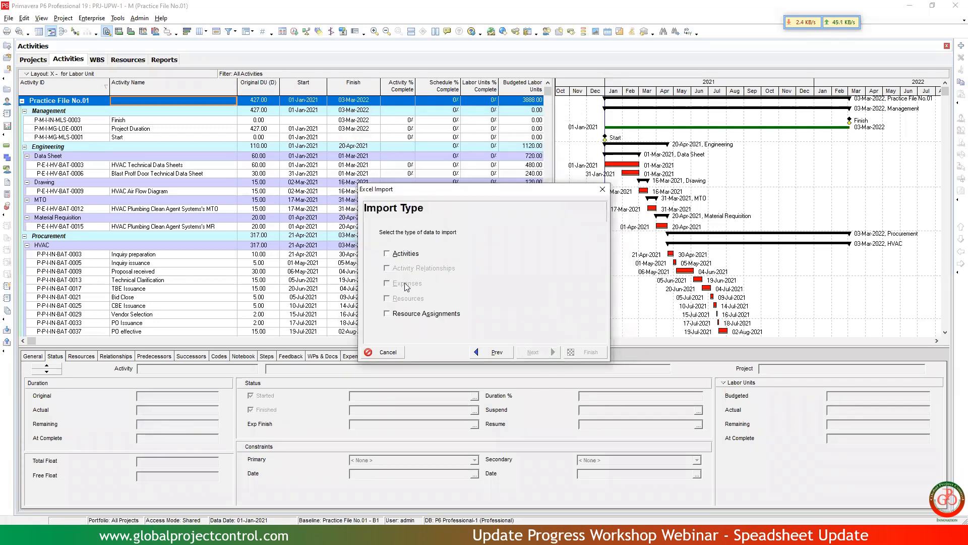
Include Activities and Resource Assignments as the data types to import.
{"action": "left_click", "coordinate": [407, 256]}
{"action": "left_click", "coordinate": [417, 316]}
{"action": "left_click", "coordinate": [534, 352]}
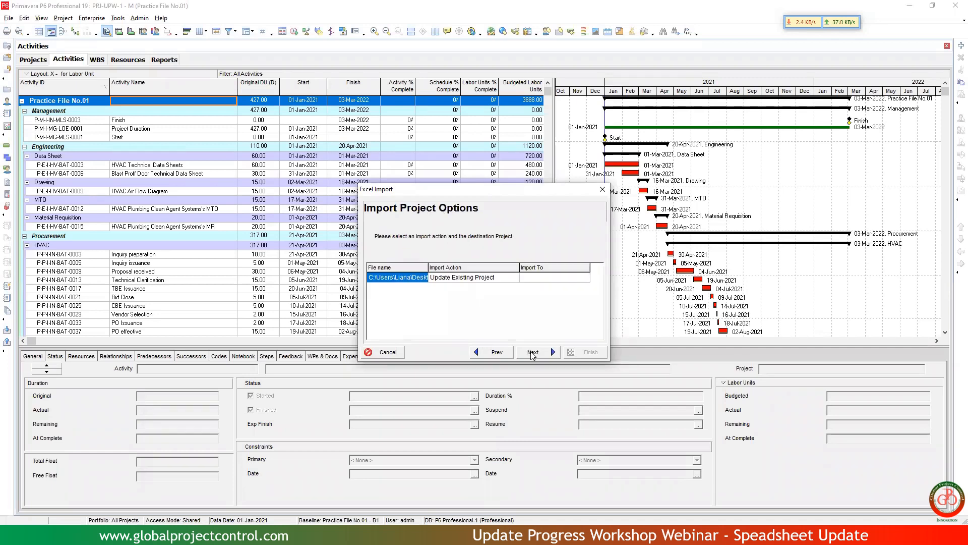
Set the open project Practice File No.01 as the destination of the Update Existing Project action, run the import and read its result.
{"action": "left_click", "coordinate": [556, 278]}
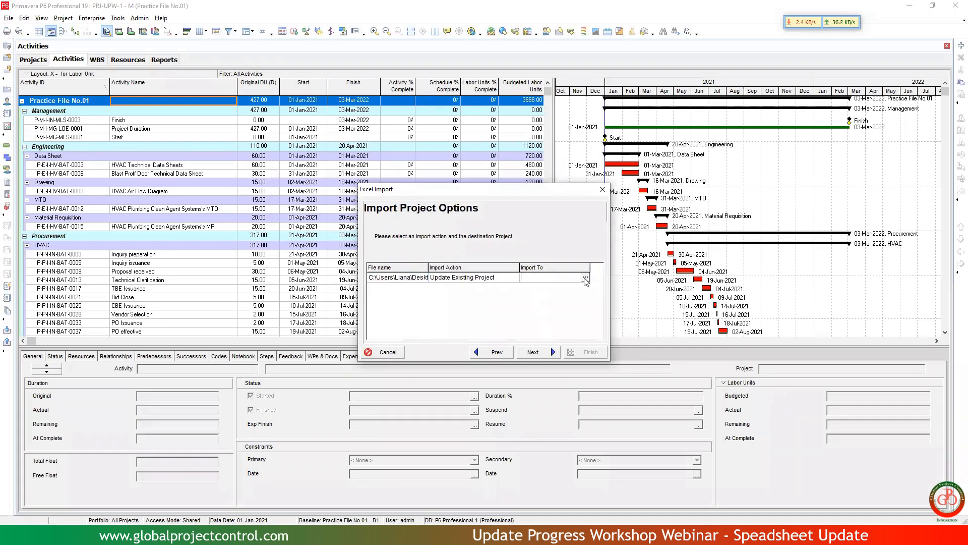
{"action": "left_click", "coordinate": [586, 279]}
{"action": "double_click", "coordinate": [418, 216]}
{"action": "left_click", "coordinate": [532, 352]}
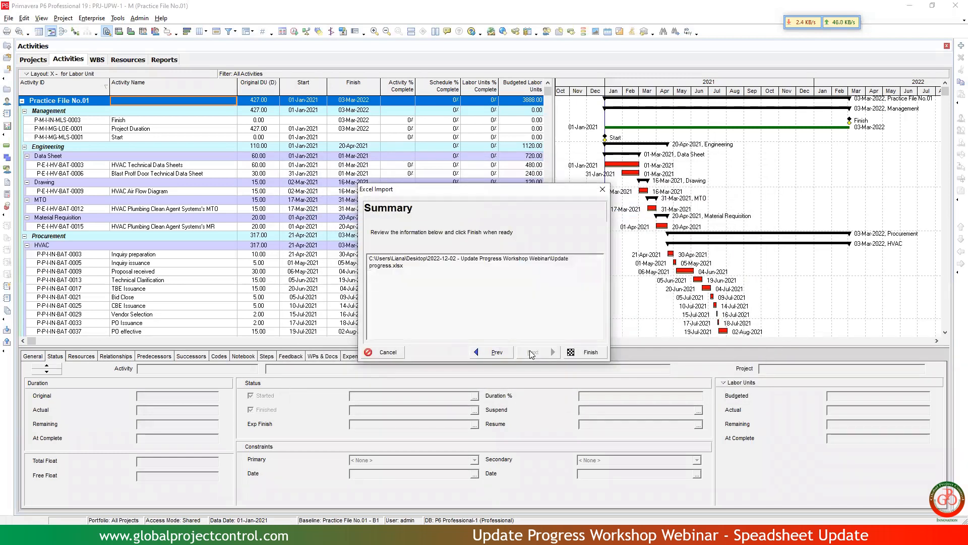
{"action": "left_click", "coordinate": [587, 354]}
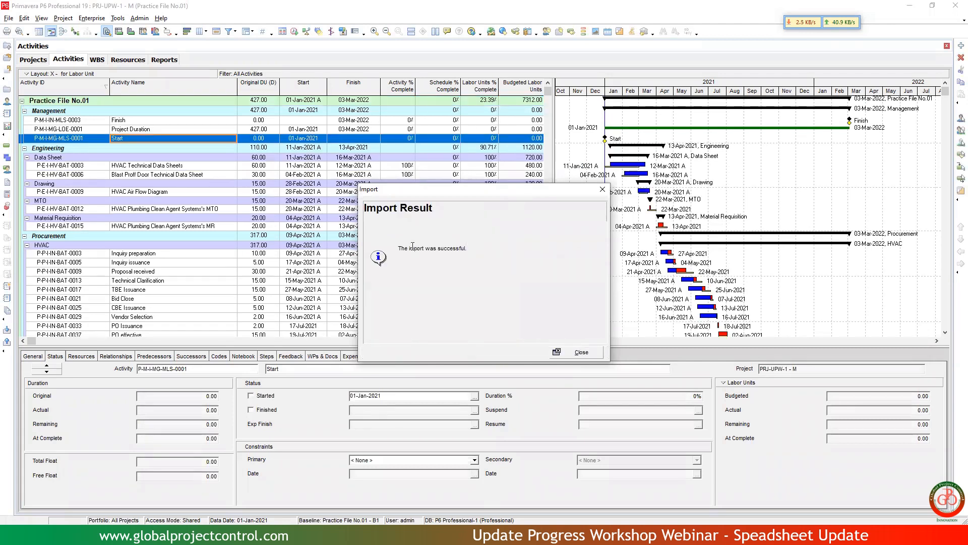
{"action": "left_click_drag", "start_coordinate": [399, 248], "coordinate": [471, 250]}
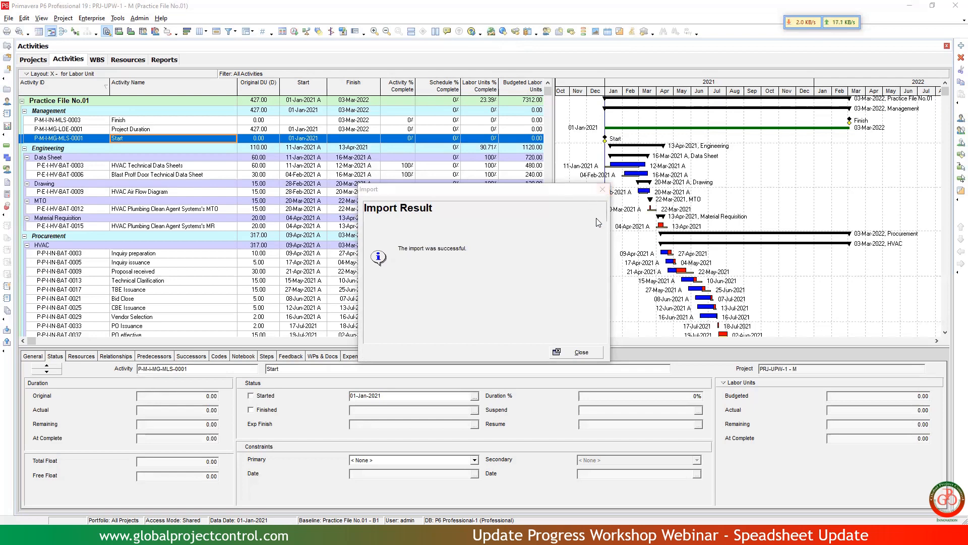
Close the import result and look up the assumed project data date on the PRJ-01 sheet of Exercise file Ver.5.5 in Excel.
{"action": "left_click", "coordinate": [591, 353]}
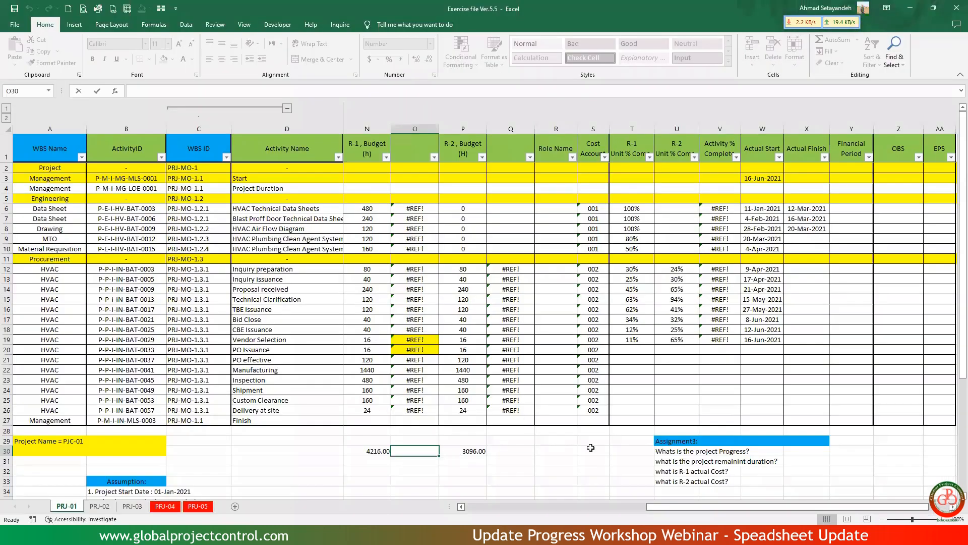
{"action": "scroll", "coordinate": [627, 452], "scroll_direction": "right", "scroll_amount": 2}
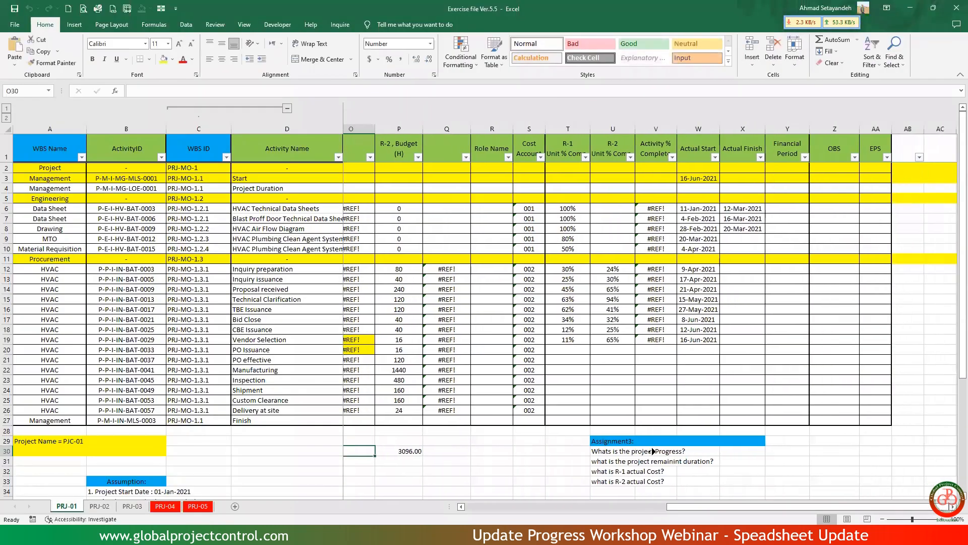
{"action": "scroll", "coordinate": [648, 455], "scroll_direction": "down", "scroll_amount": 3}
{"action": "scroll", "coordinate": [647, 455], "scroll_direction": "down", "scroll_amount": 2}
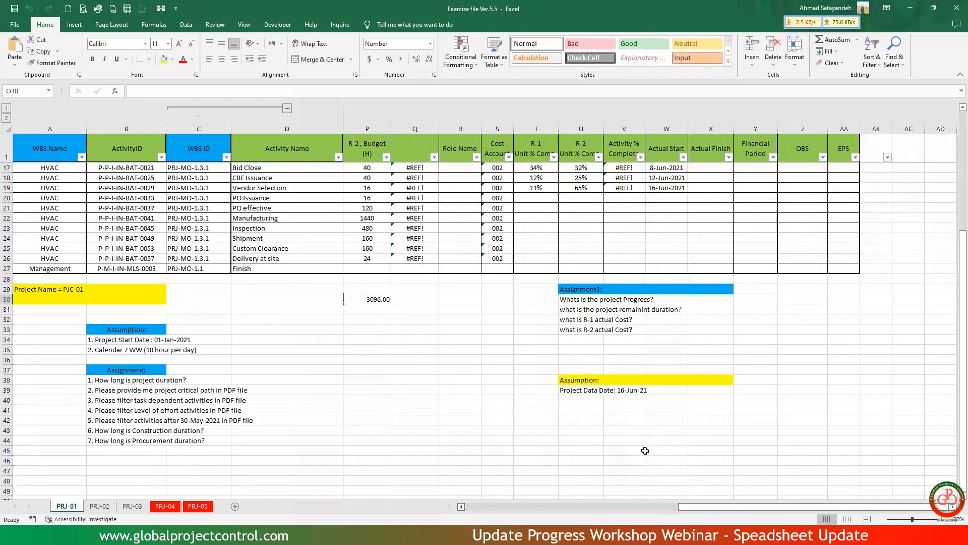
{"action": "left_click", "coordinate": [622, 391]}
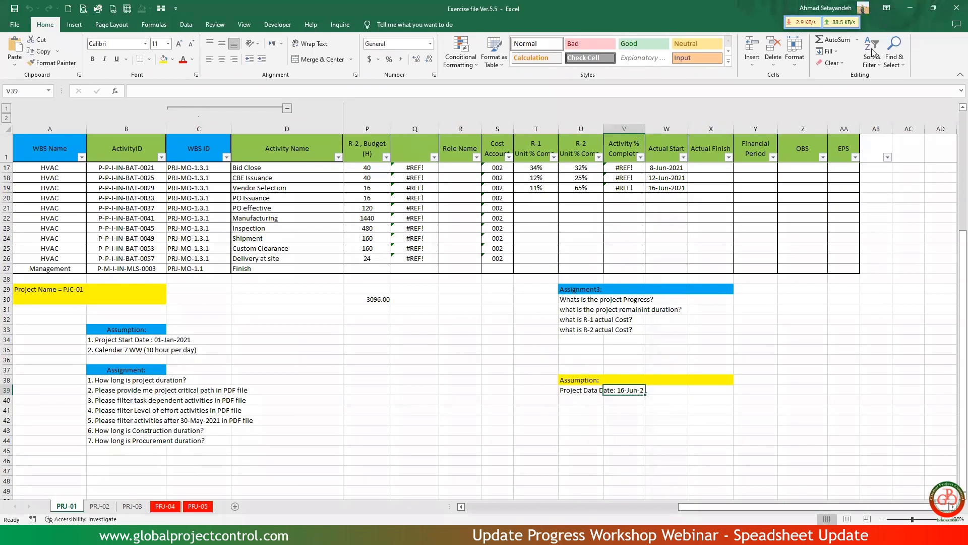
{"action": "left_click", "coordinate": [912, 9]}
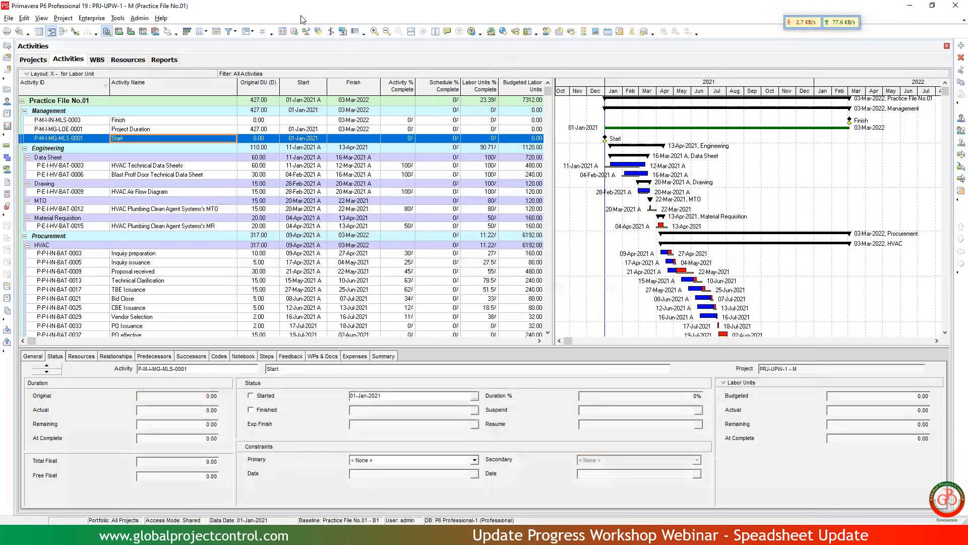
Schedule the project in Primavera P6 with the current data date set to 16-Jun-2021.
{"action": "left_click", "coordinate": [295, 32]}
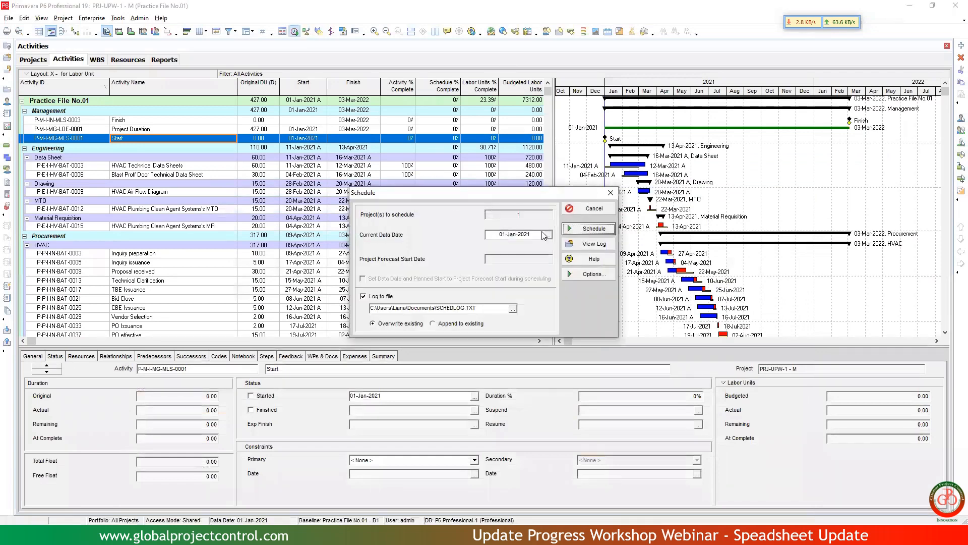
{"action": "left_click", "coordinate": [549, 235]}
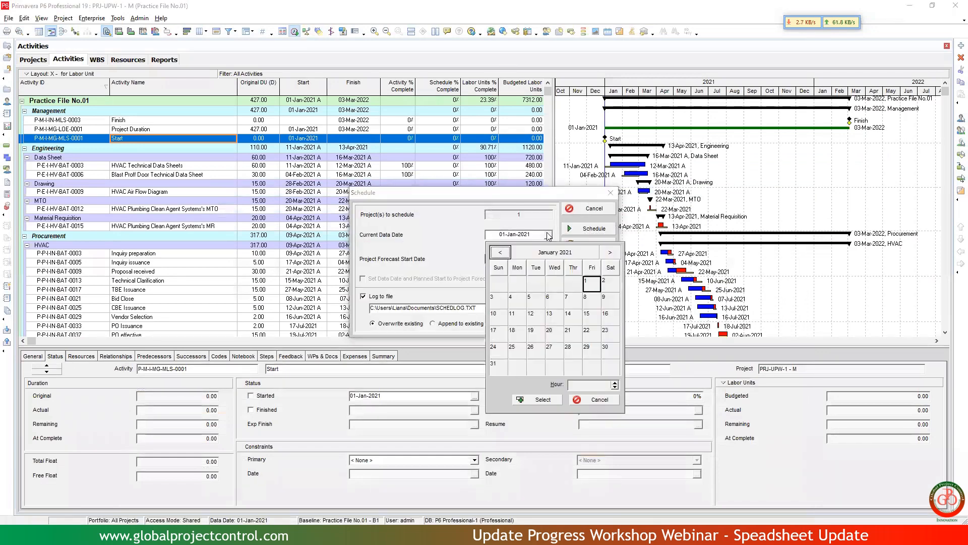
{"action": "left_click", "coordinate": [588, 255]}
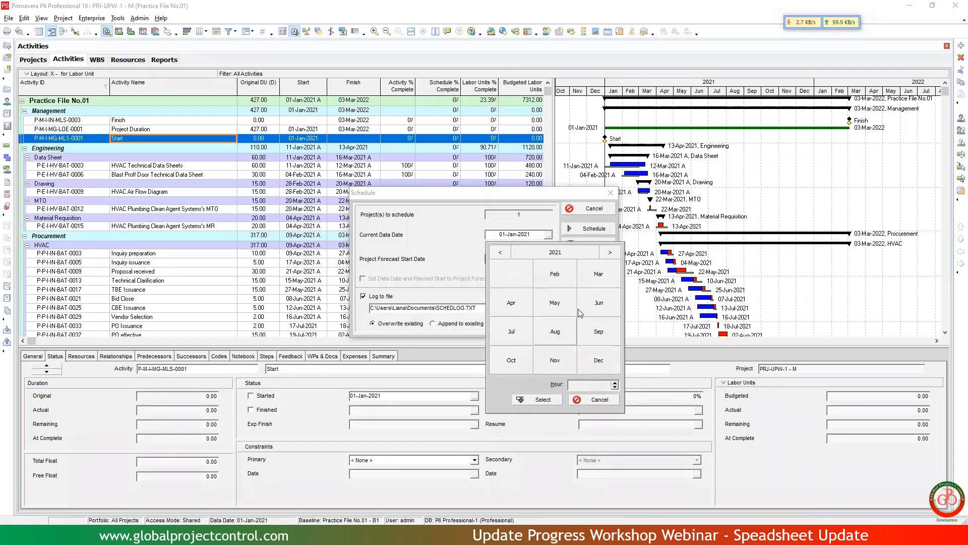
{"action": "left_click", "coordinate": [600, 304]}
{"action": "left_click", "coordinate": [554, 316]}
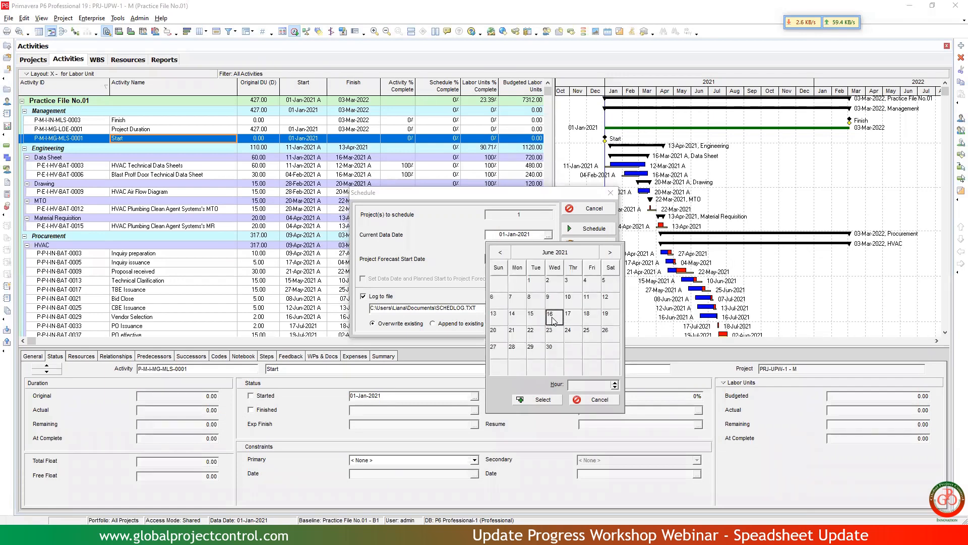
{"action": "left_click", "coordinate": [535, 400]}
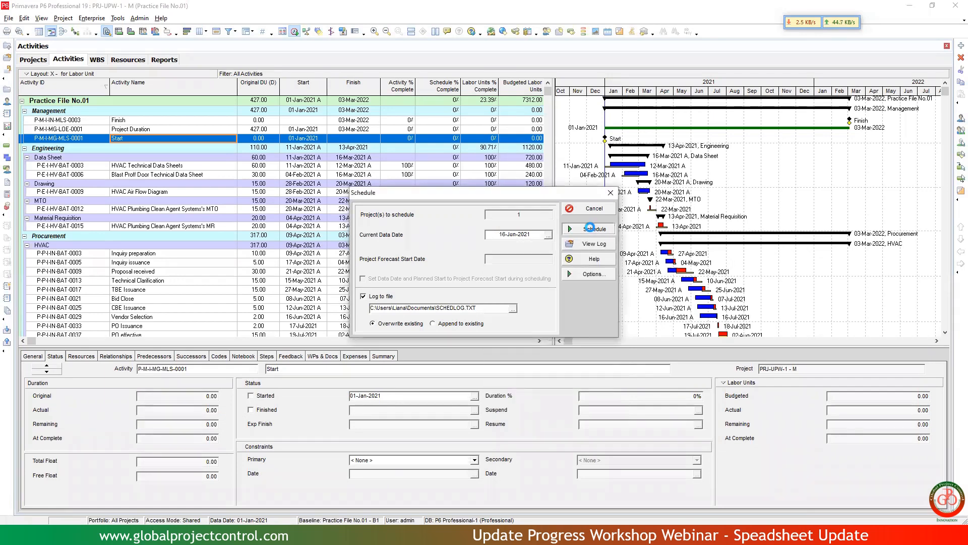
{"action": "left_click", "coordinate": [592, 229]}
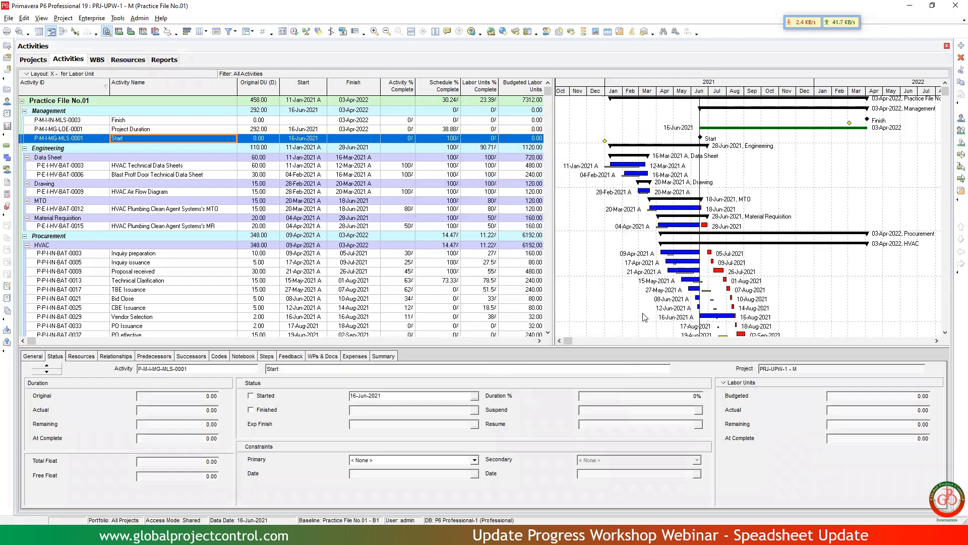
Check the status of the Vendor Selection activity and reschedule the project with a data date of 17-Jun-2021.
{"action": "left_click", "coordinate": [715, 317]}
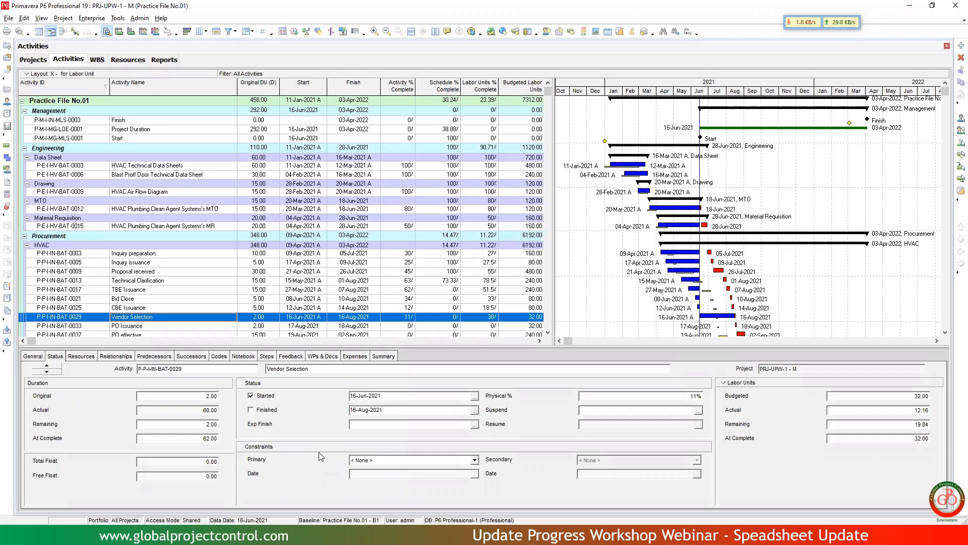
{"action": "key", "text": "F9"}
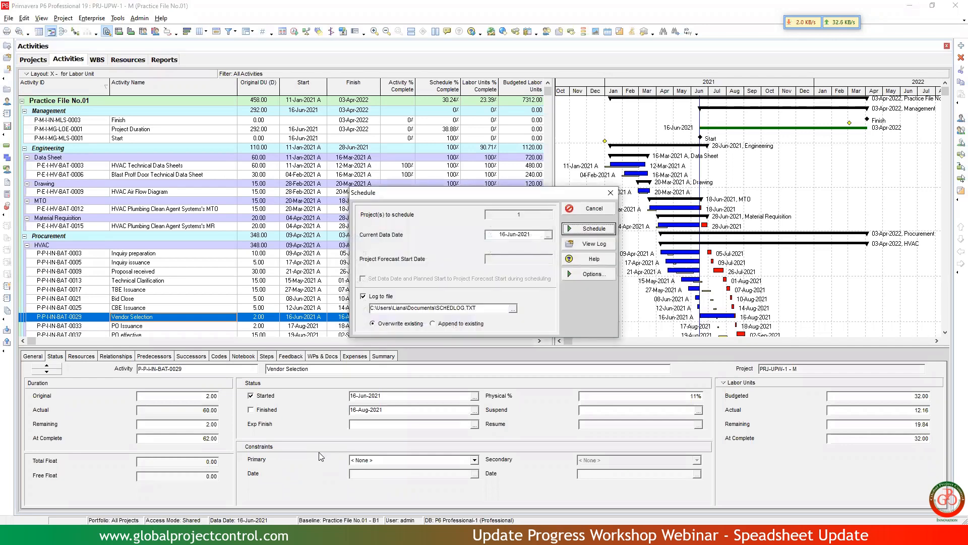
{"action": "left_click", "coordinate": [548, 235]}
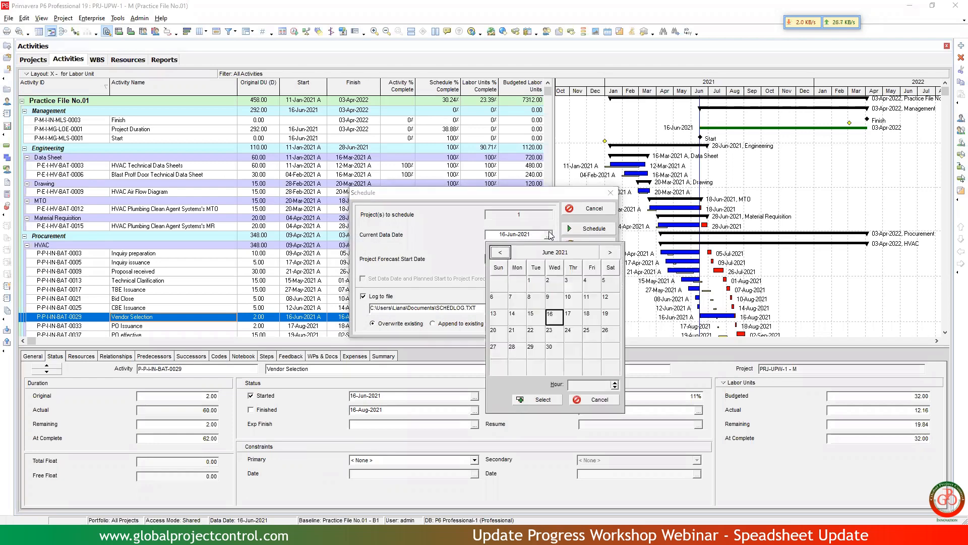
{"action": "left_click", "coordinate": [570, 315]}
{"action": "left_click", "coordinate": [542, 400]}
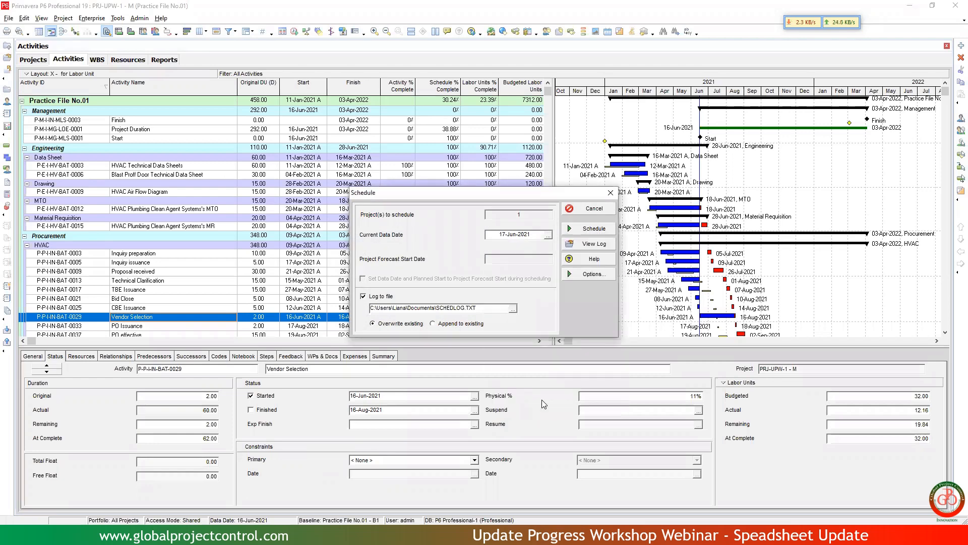
{"action": "left_click", "coordinate": [584, 230]}
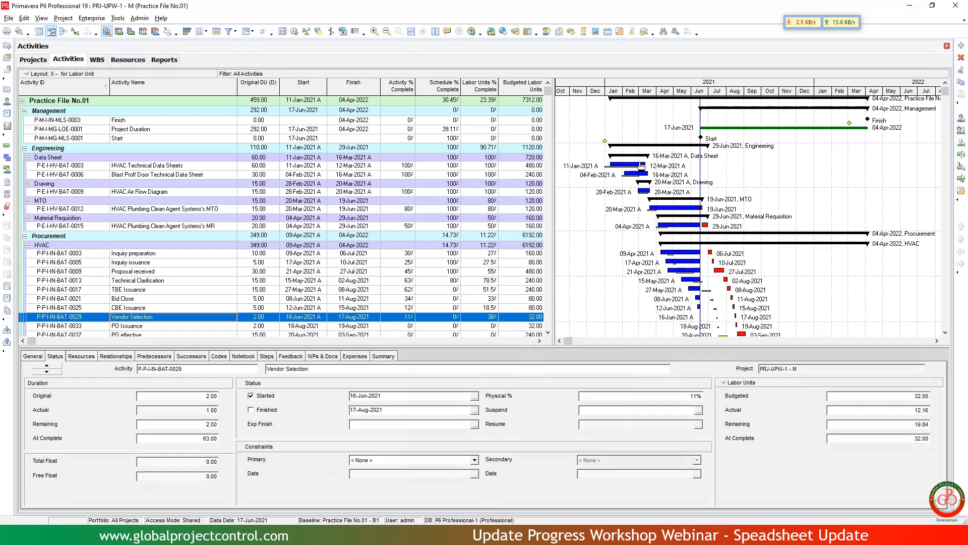
Mark the Start milestone as started on 11-Jan-2021 and reschedule the project with the same data date.
{"action": "left_click", "coordinate": [700, 136]}
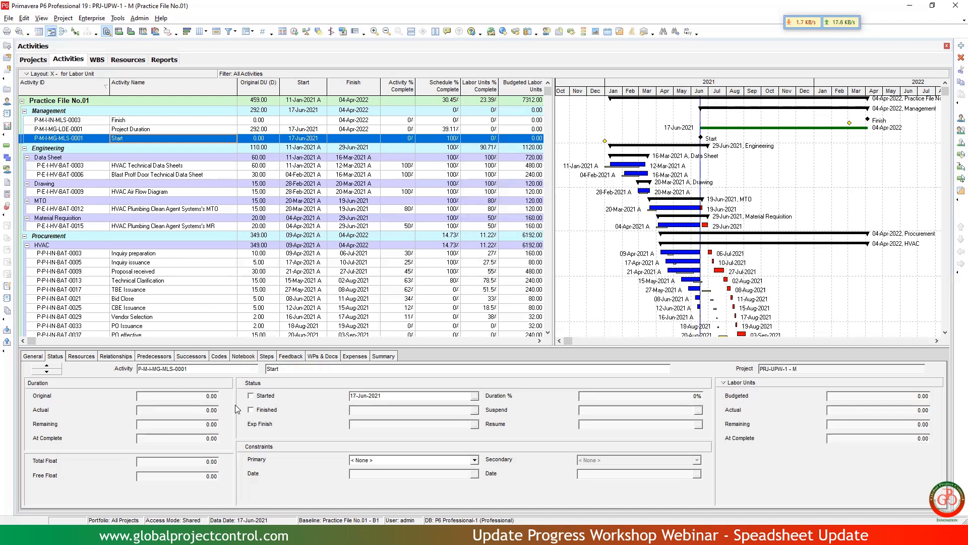
{"action": "left_click", "coordinate": [251, 396]}
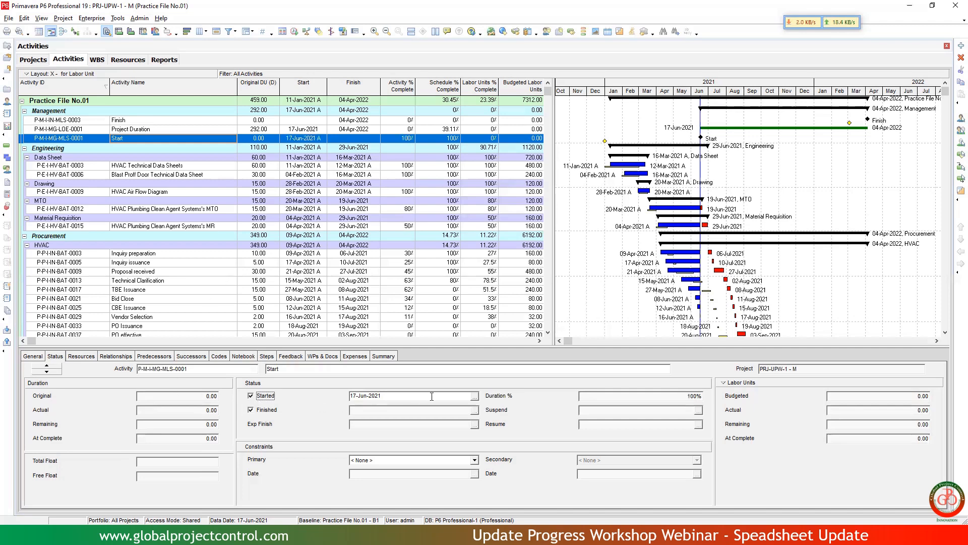
{"action": "left_click", "coordinate": [475, 396]}
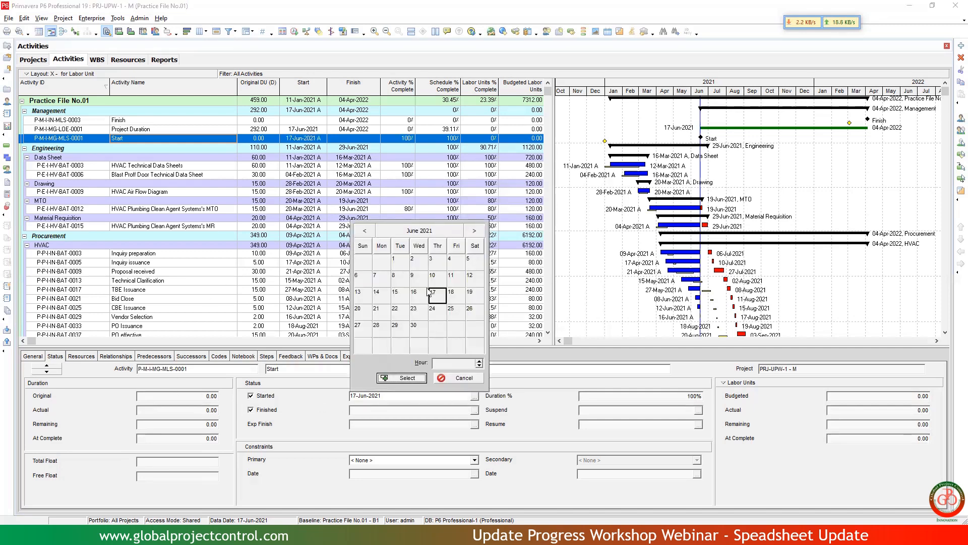
{"action": "left_click", "coordinate": [420, 231]}
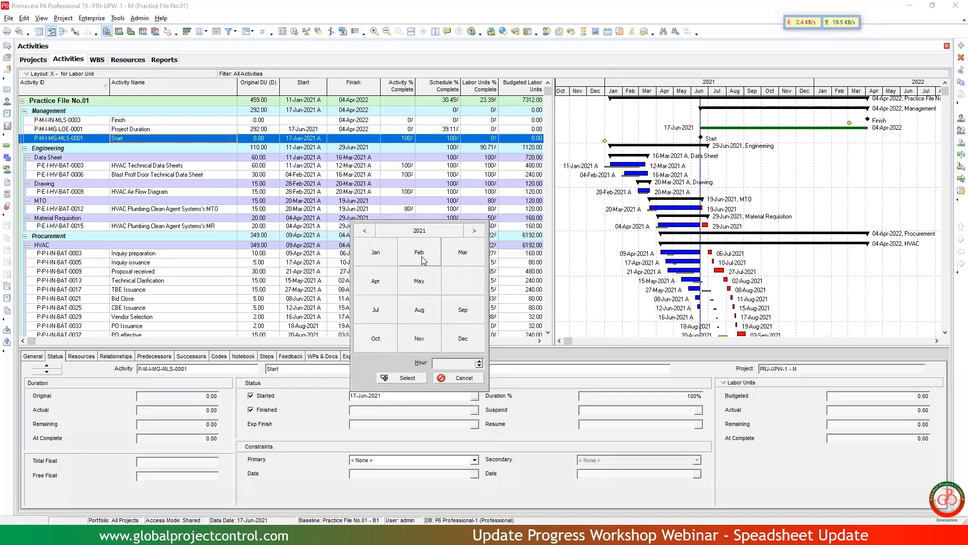
{"action": "left_click", "coordinate": [376, 252]}
{"action": "left_click", "coordinate": [377, 292]}
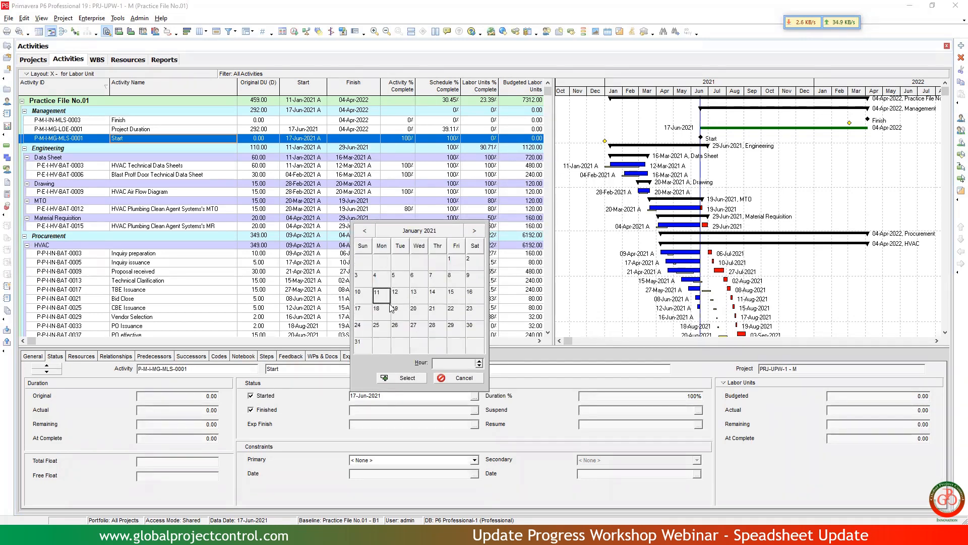
{"action": "left_click", "coordinate": [403, 378]}
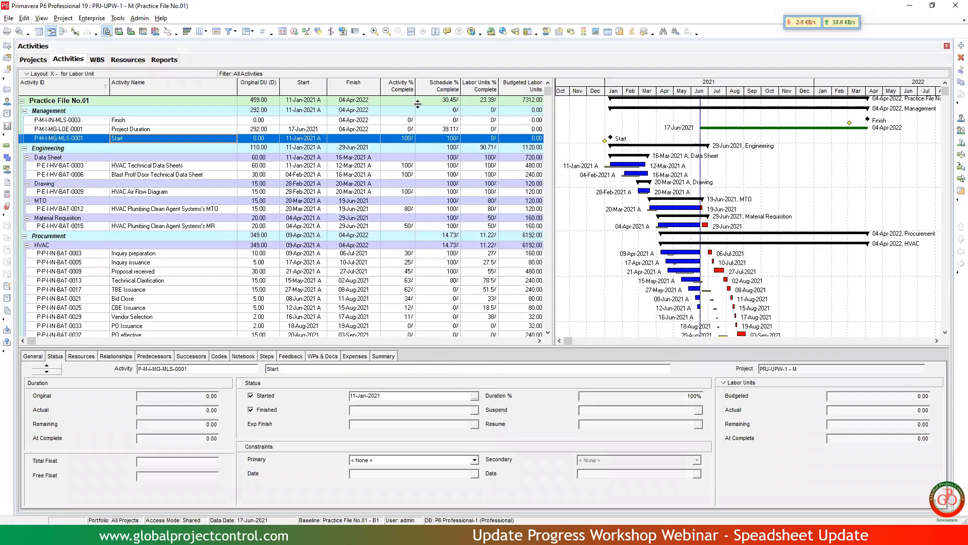
{"action": "left_click", "coordinate": [295, 31]}
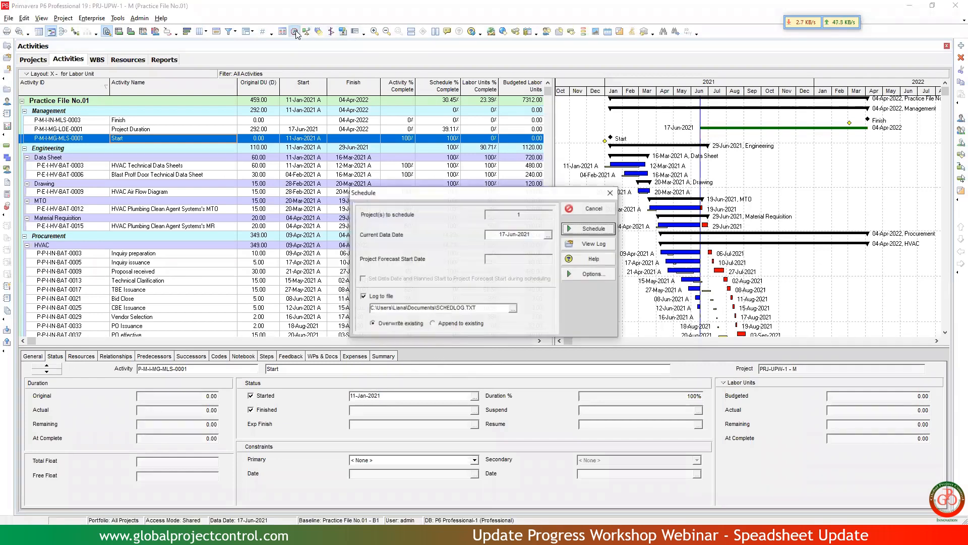
{"action": "key", "text": "Return"}
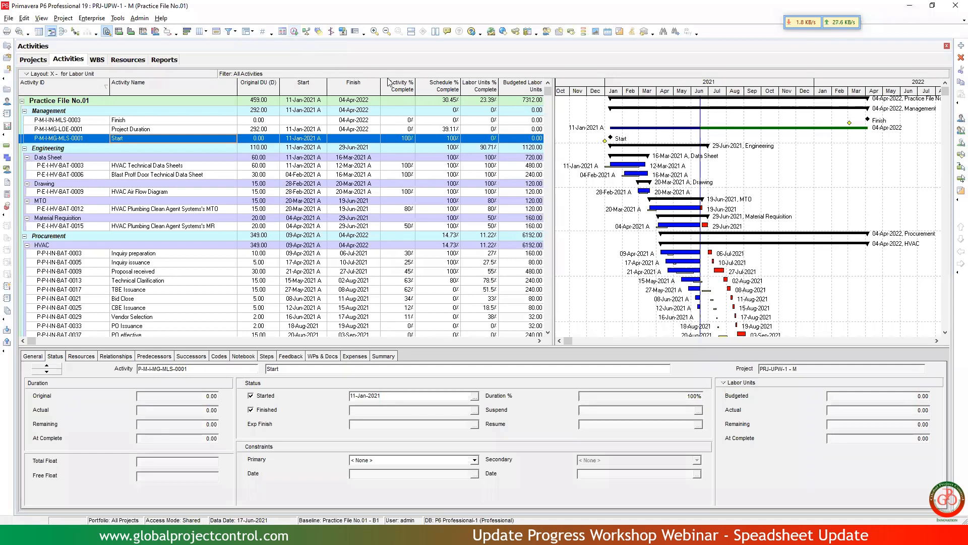
Review the progress of the HVAC procurement activities, plus the resource assignments and general settings of Inquiry preparation.
{"action": "left_click", "coordinate": [452, 245]}
{"action": "scroll", "coordinate": [452, 247], "scroll_direction": "down", "scroll_amount": 1}
{"action": "scroll", "coordinate": [452, 246], "scroll_direction": "down", "scroll_amount": 2}
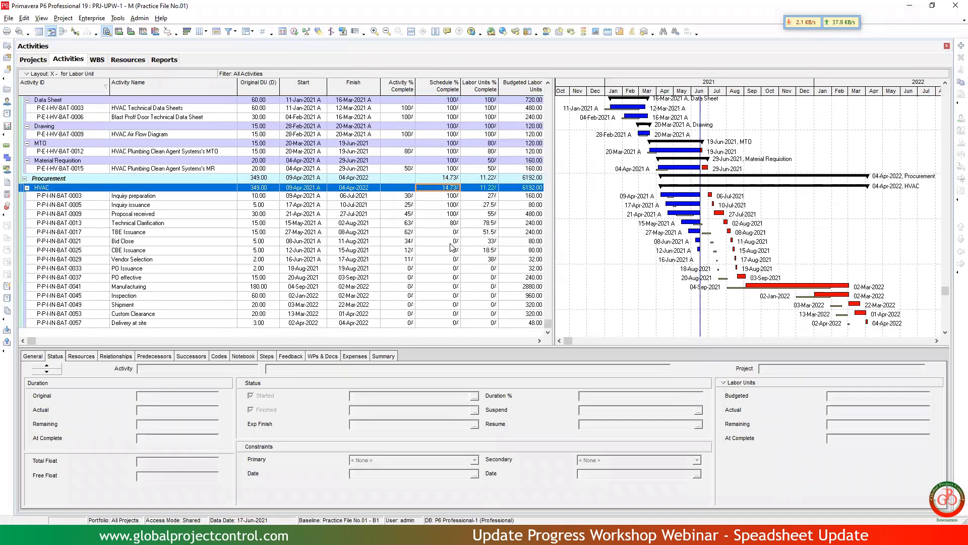
{"action": "scroll", "coordinate": [452, 247], "scroll_direction": "up", "scroll_amount": 2}
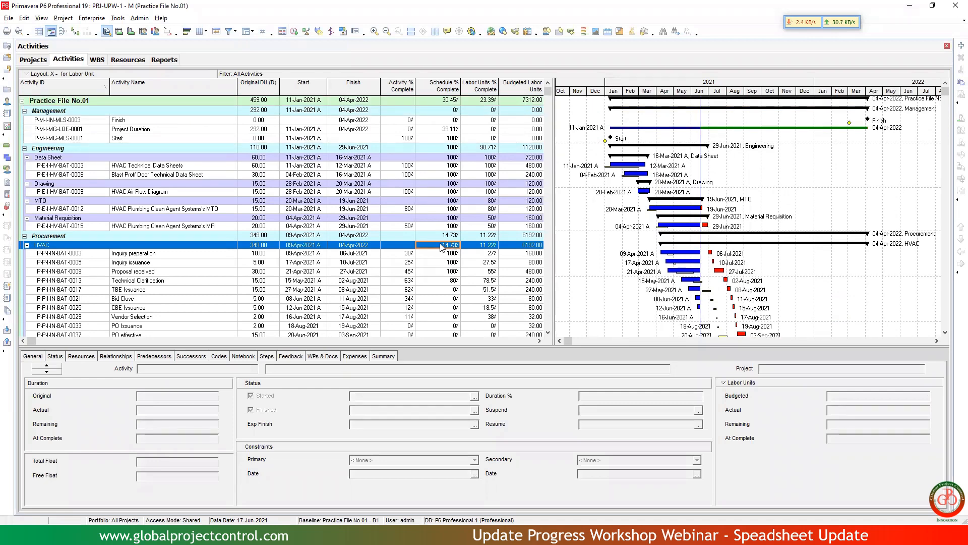
{"action": "left_click", "coordinate": [80, 357]}
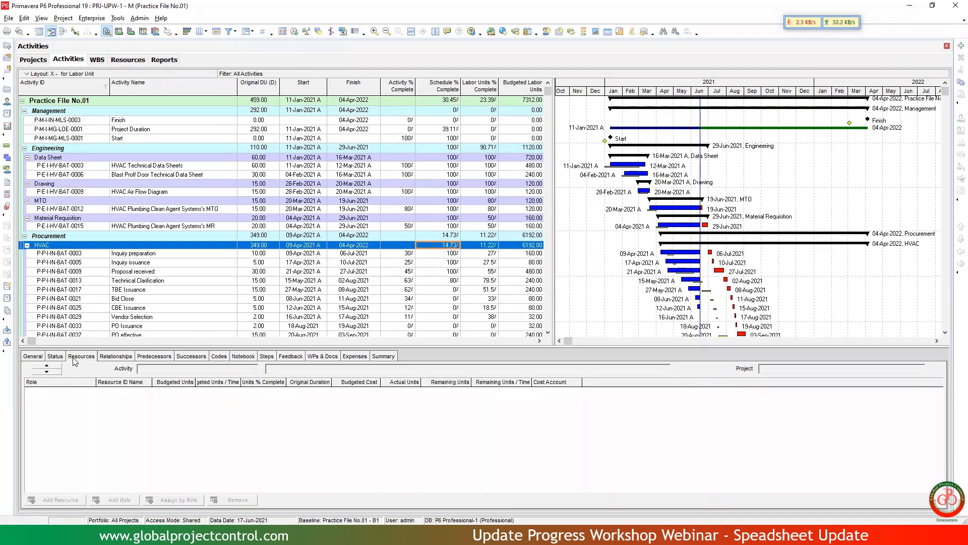
{"action": "left_click", "coordinate": [205, 254]}
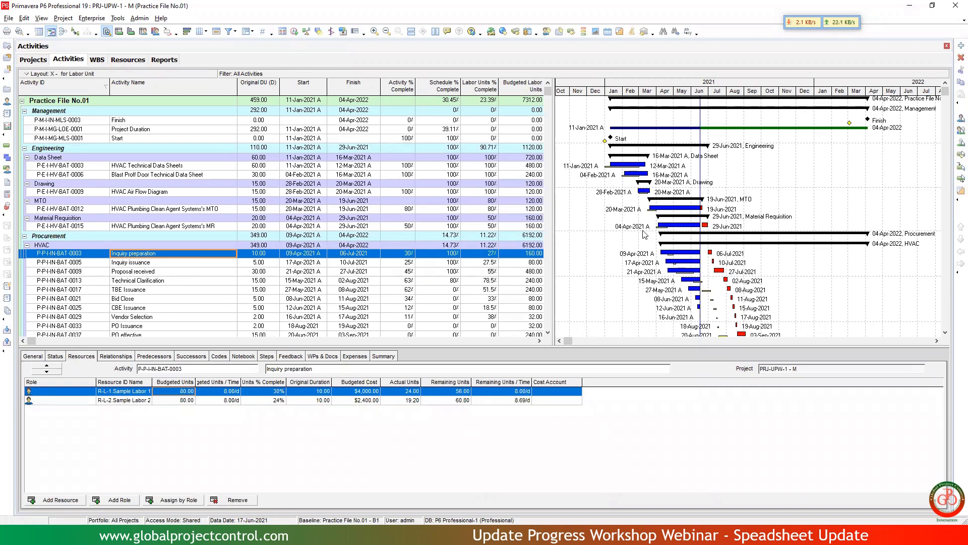
{"action": "scroll", "coordinate": [646, 243], "scroll_direction": "down", "scroll_amount": 3}
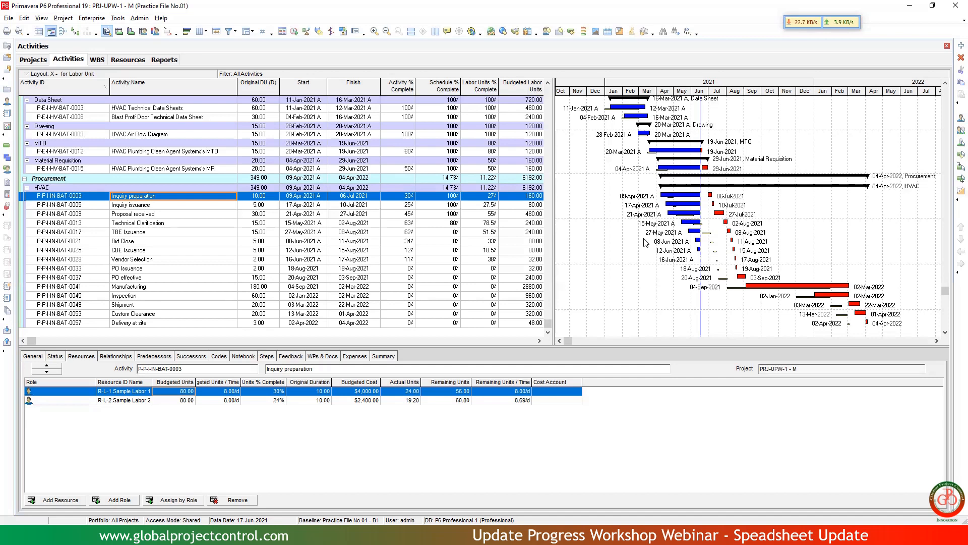
{"action": "left_click", "coordinate": [36, 357]}
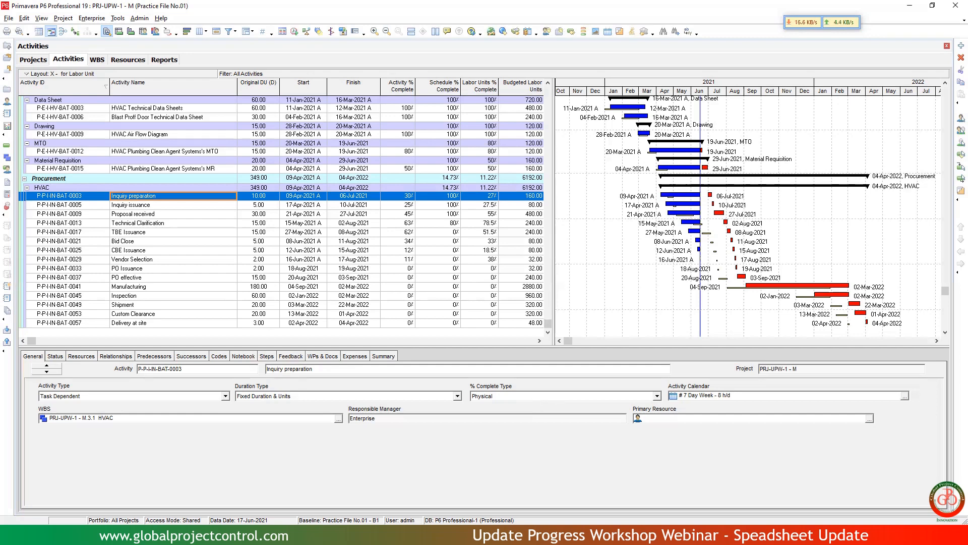
Switch to File Explorer, reopen the desktop folder 2022-12-02 - Update Progress Workshop Webinar and shrink its window in height and width.
{"action": "left_click", "coordinate": [222, 535]}
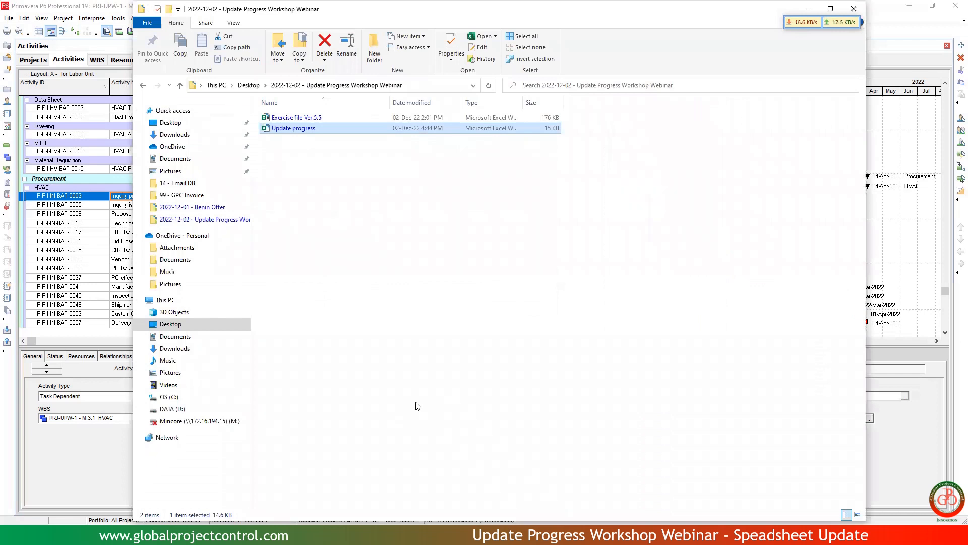
{"action": "left_click", "coordinate": [249, 85]}
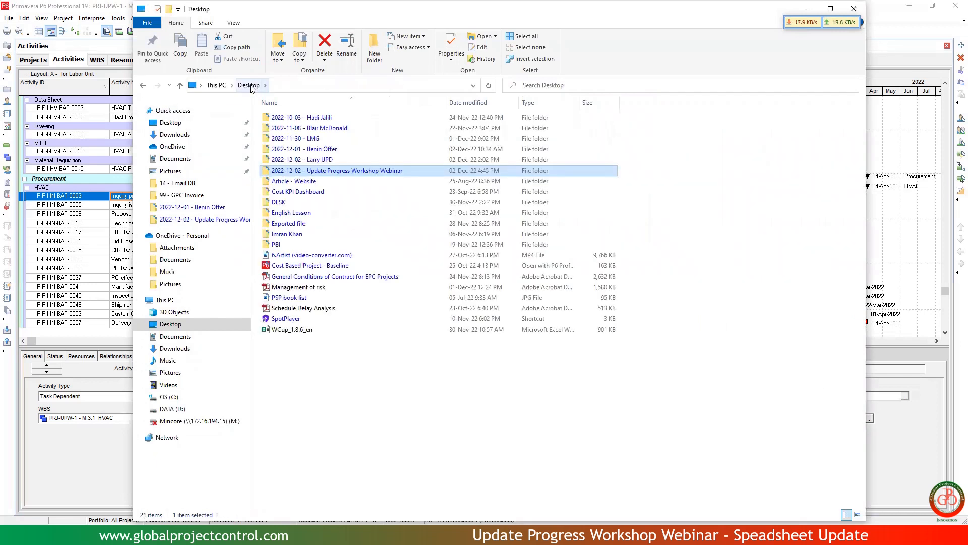
{"action": "double_click", "coordinate": [287, 172]}
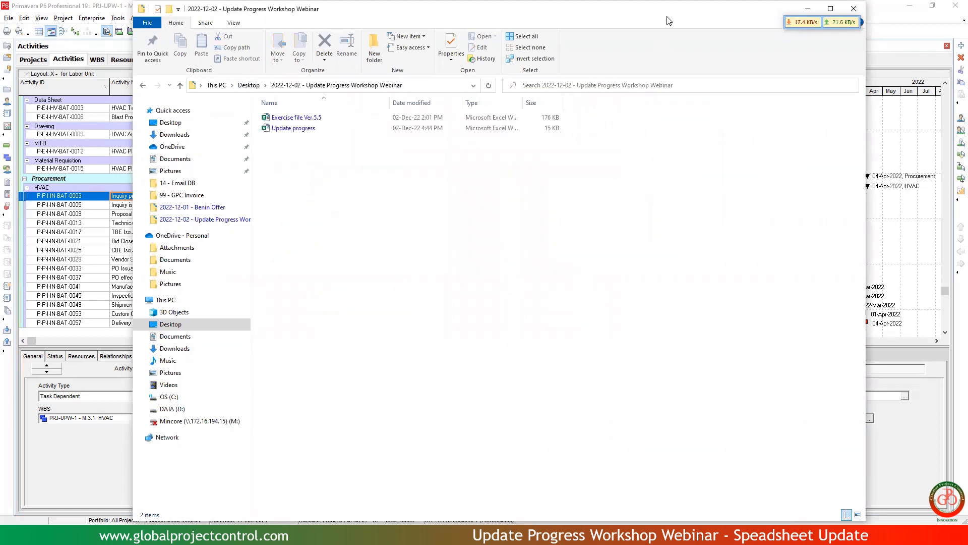
{"action": "left_click_drag", "start_coordinate": [669, 21], "coordinate": [669, 172]}
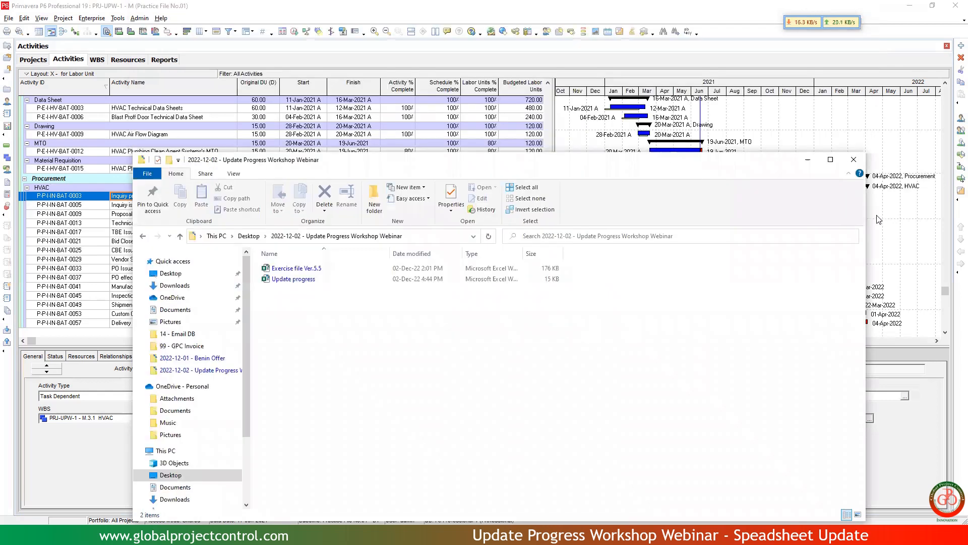
{"action": "left_click_drag", "start_coordinate": [866, 212], "coordinate": [681, 236]}
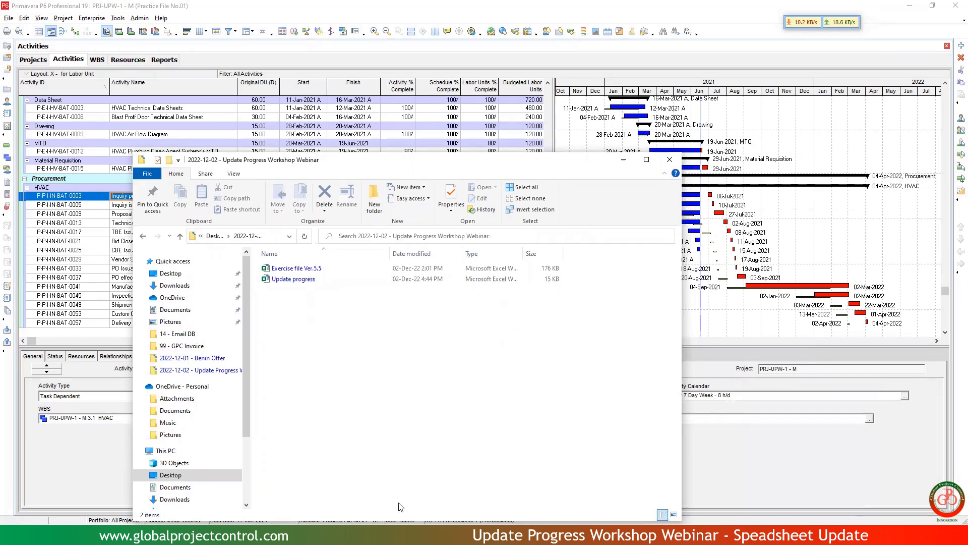
Switch to Excel, review the R-1 and R-2 unit percent complete columns on sheet PRJ-01 of Exercise file Ver.5.5, and minimize the workbook.
{"action": "left_click", "coordinate": [399, 535]}
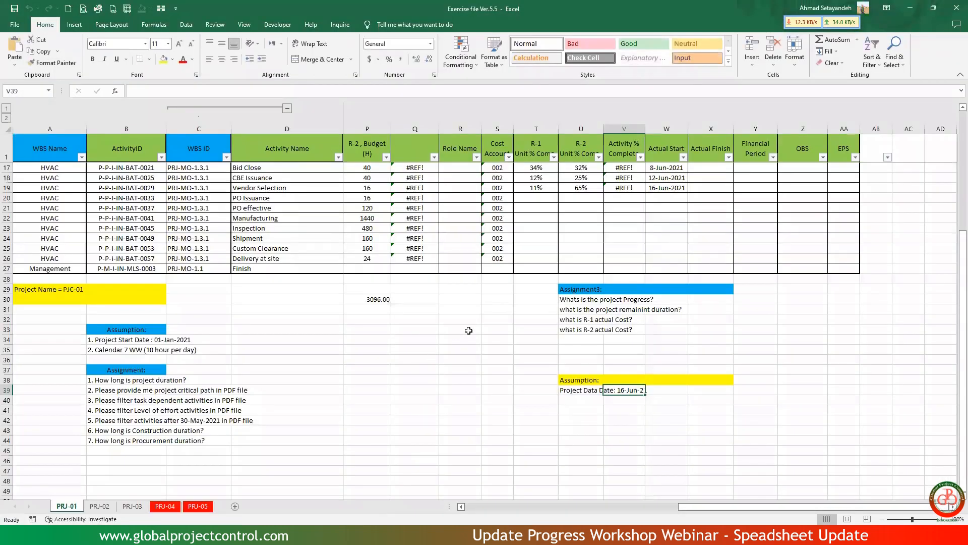
{"action": "scroll", "coordinate": [470, 331], "scroll_direction": "up", "scroll_amount": 5}
{"action": "scroll", "coordinate": [517, 281], "scroll_direction": "left", "scroll_amount": 1}
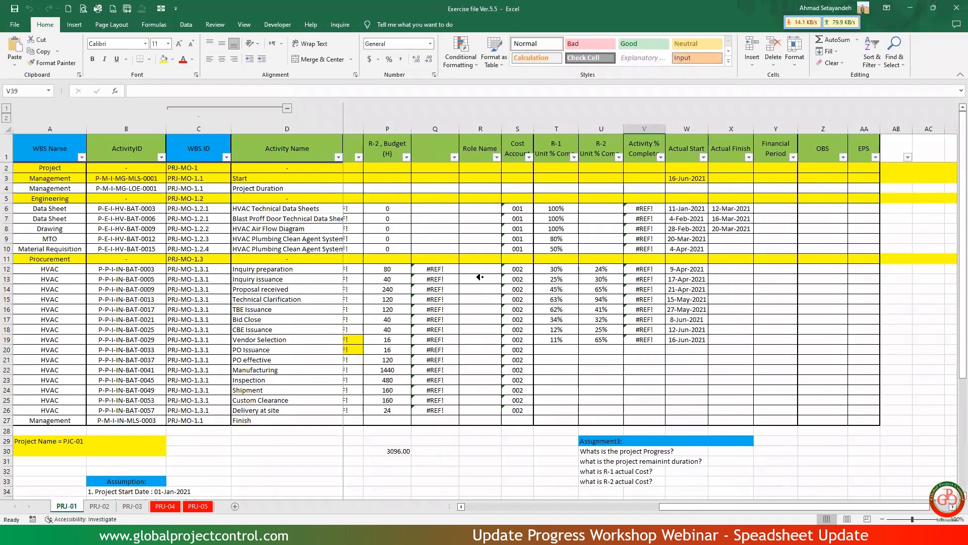
{"action": "left_click_drag", "start_coordinate": [434, 270], "coordinate": [415, 400]}
{"action": "left_click_drag", "start_coordinate": [584, 208], "coordinate": [628, 340]}
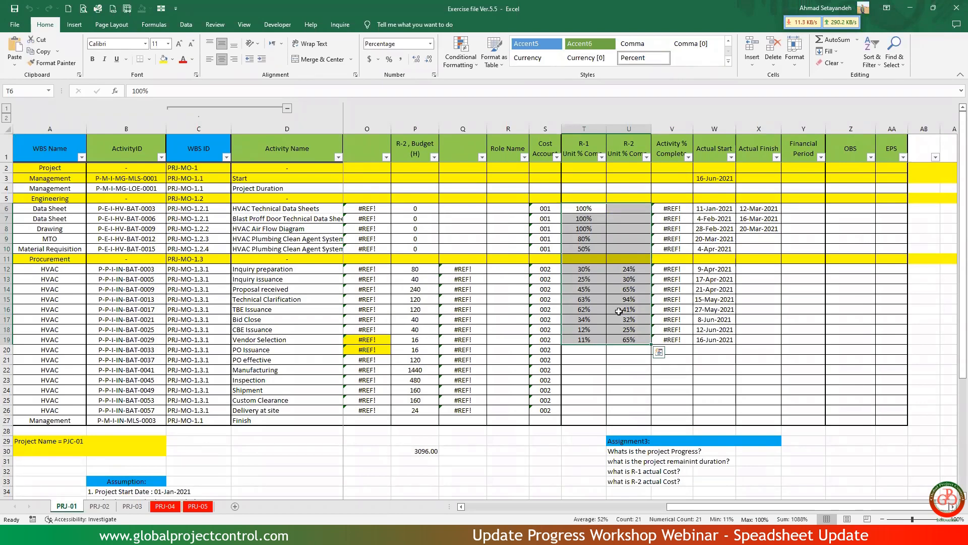
{"action": "left_click", "coordinate": [911, 9]}
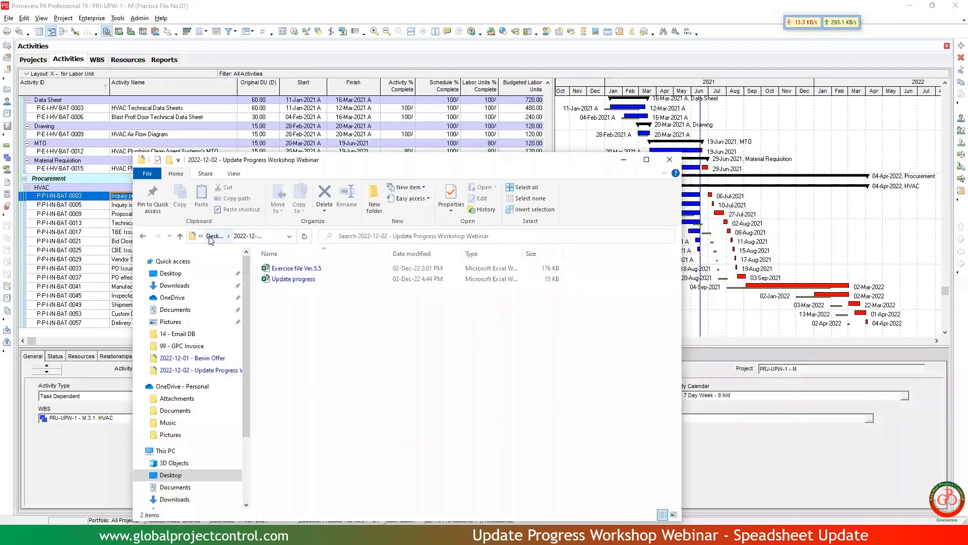
Go up from the workshop webinar folder to the Desktop in File Explorer and open the DESK folder.
{"action": "left_click", "coordinate": [212, 236]}
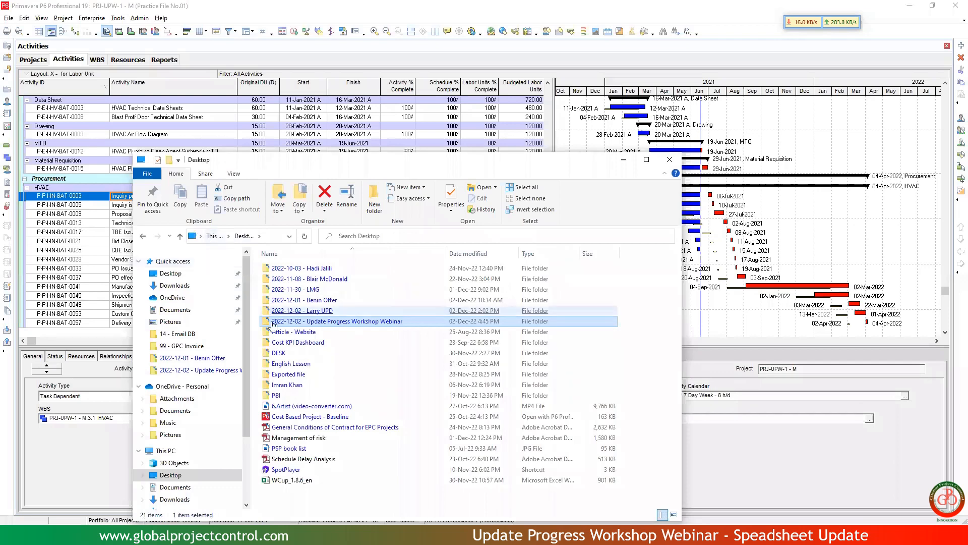
{"action": "left_click", "coordinate": [297, 343]}
{"action": "left_click", "coordinate": [294, 324]}
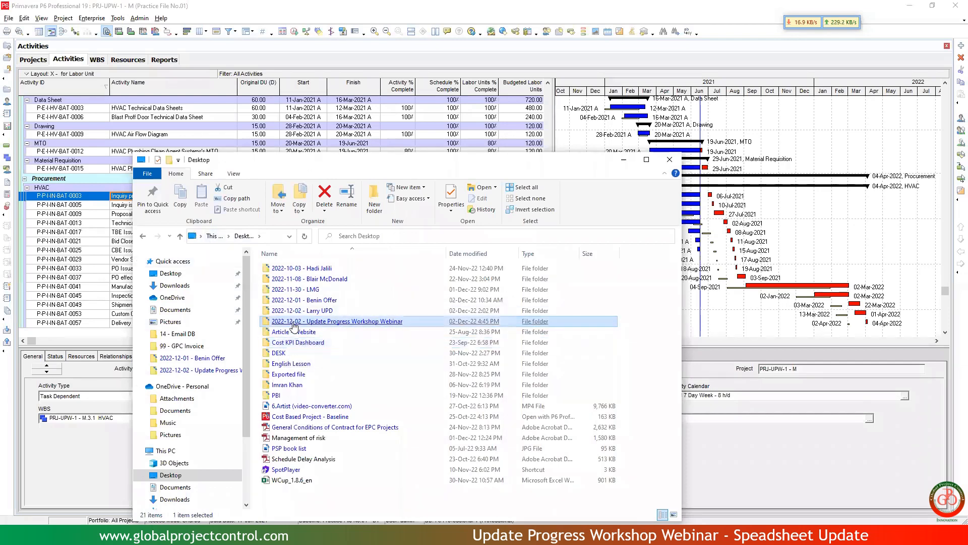
{"action": "left_click", "coordinate": [286, 354]}
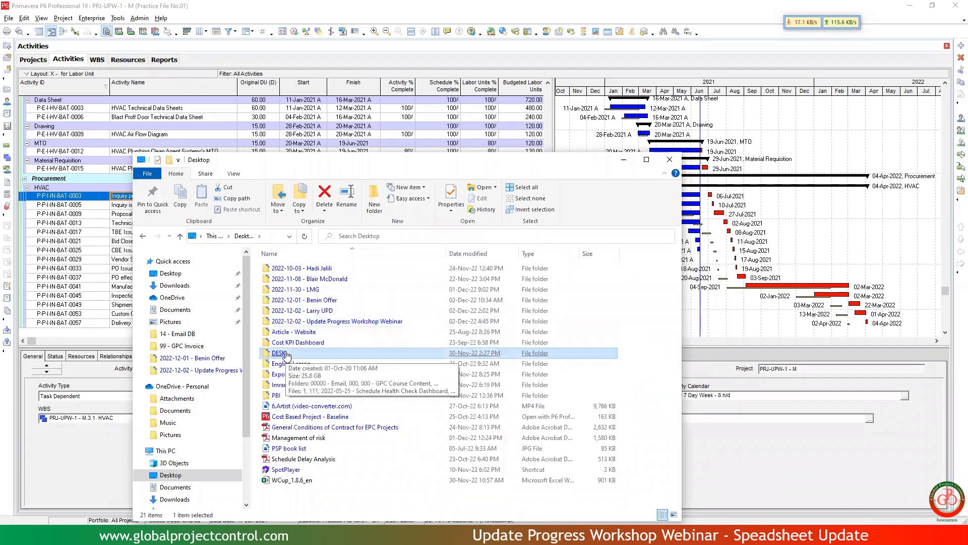
{"action": "double_click", "coordinate": [285, 353]}
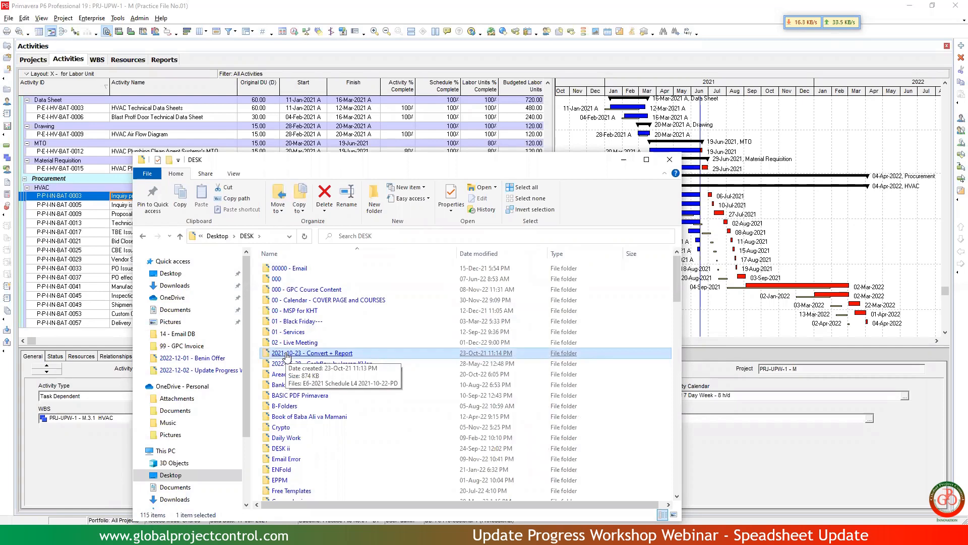
Check the subfolders of 000 - GPC Course Content and return to the DESK folder.
{"action": "left_click", "coordinate": [301, 290]}
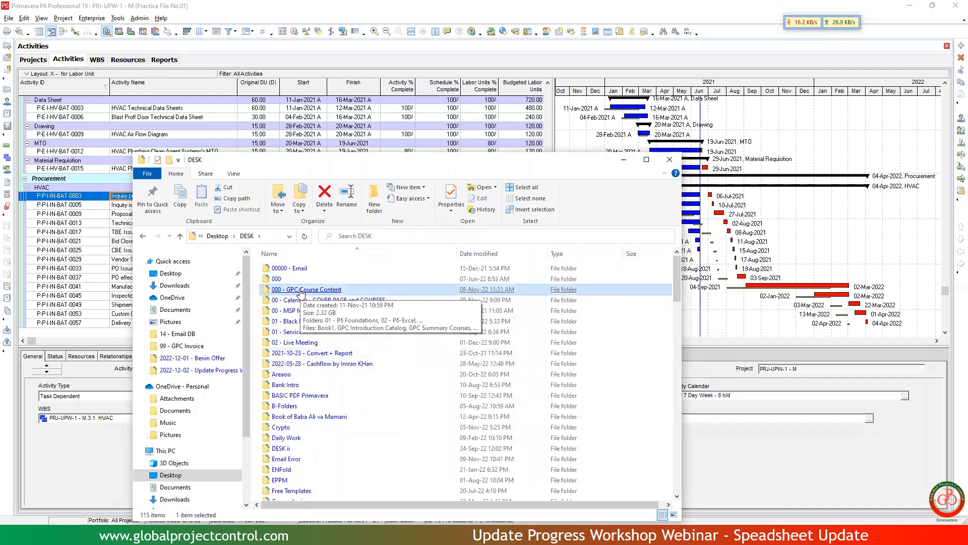
{"action": "double_click", "coordinate": [301, 290]}
{"action": "left_click", "coordinate": [301, 290]}
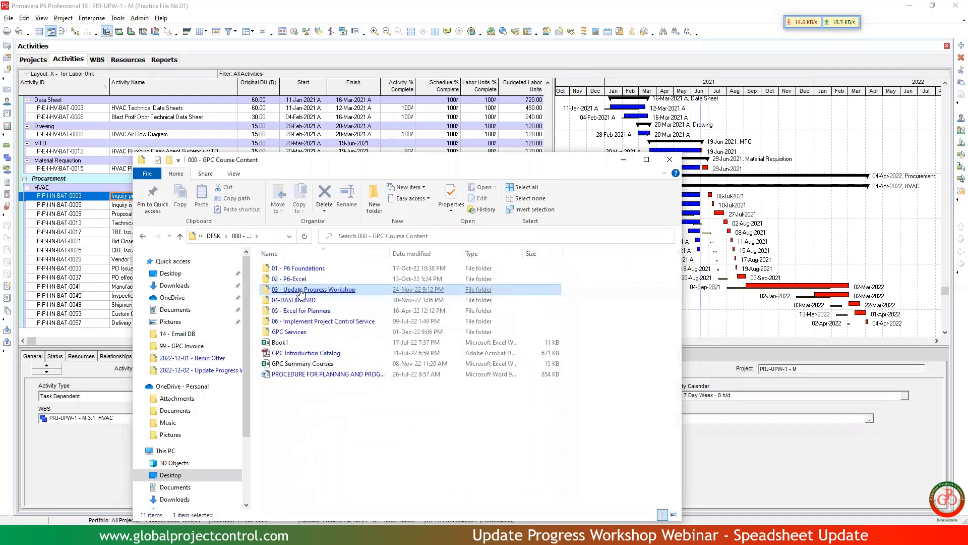
{"action": "left_click", "coordinate": [295, 333]}
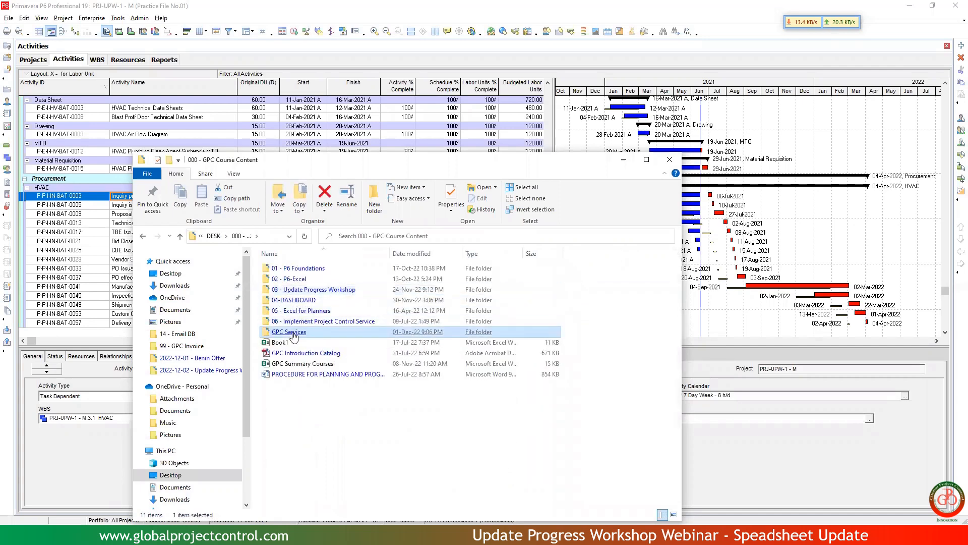
{"action": "left_click", "coordinate": [296, 321]}
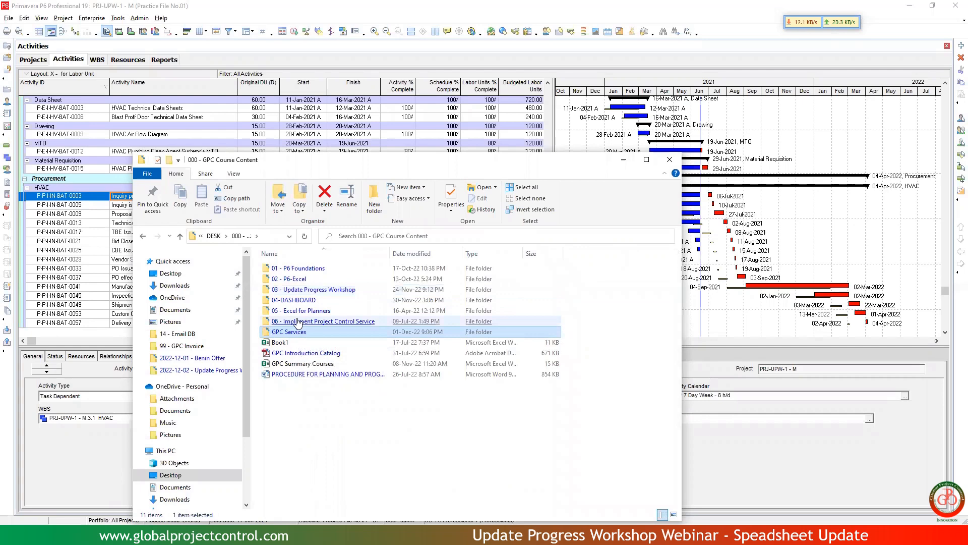
{"action": "left_click", "coordinate": [214, 238]}
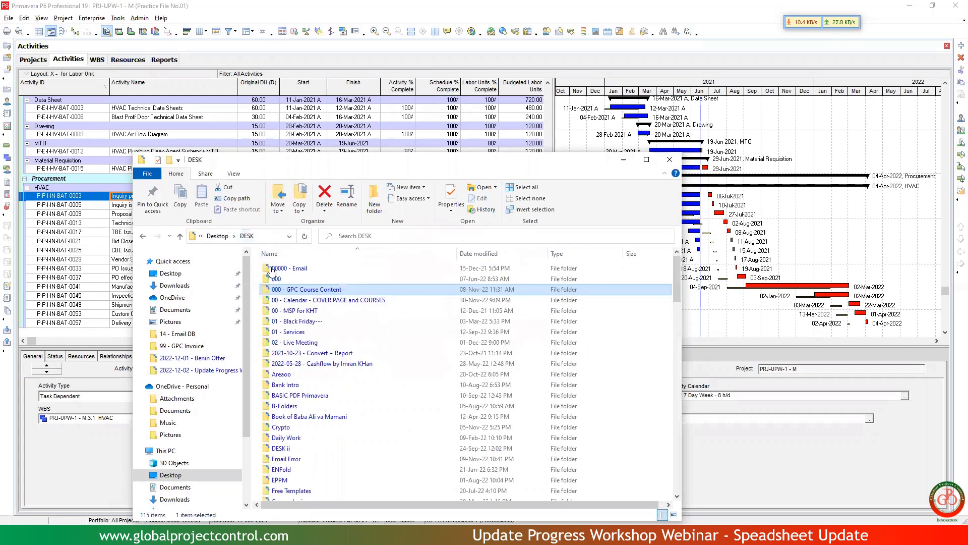
Open the folder 00 - Calendar - COVER PAGE and COURSES, check its FREE WEBINARS subfolder and return.
{"action": "double_click", "coordinate": [303, 300]}
{"action": "left_click", "coordinate": [303, 299]}
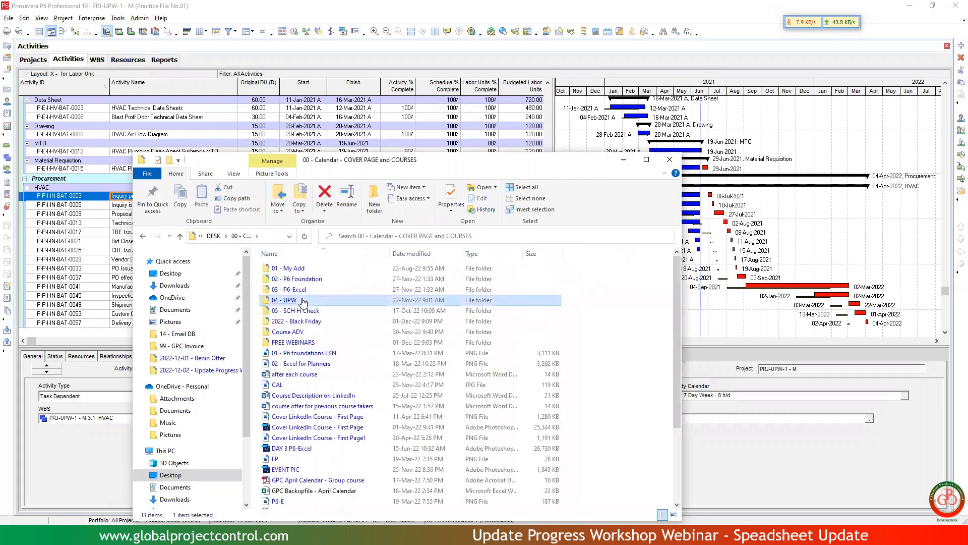
{"action": "left_click", "coordinate": [298, 343]}
{"action": "double_click", "coordinate": [298, 343]}
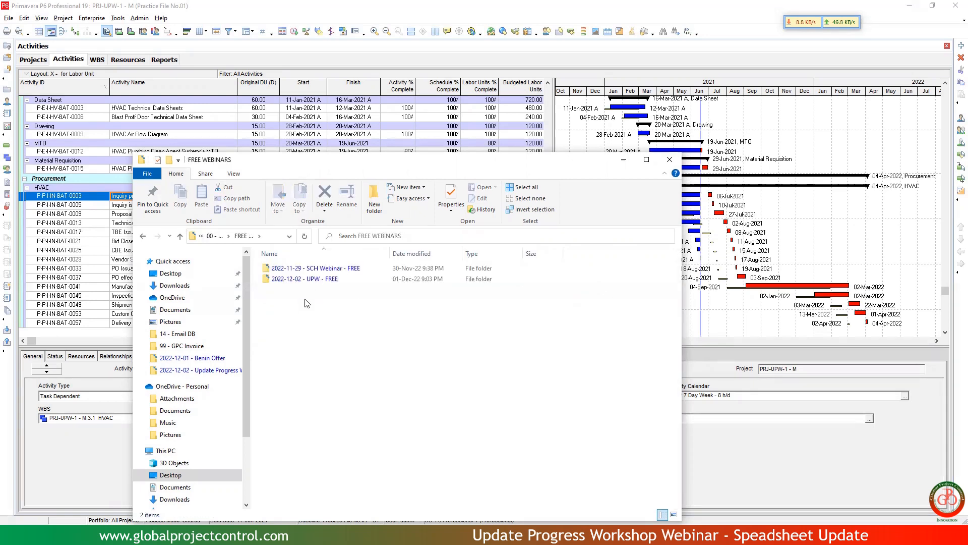
{"action": "left_click", "coordinate": [214, 236]}
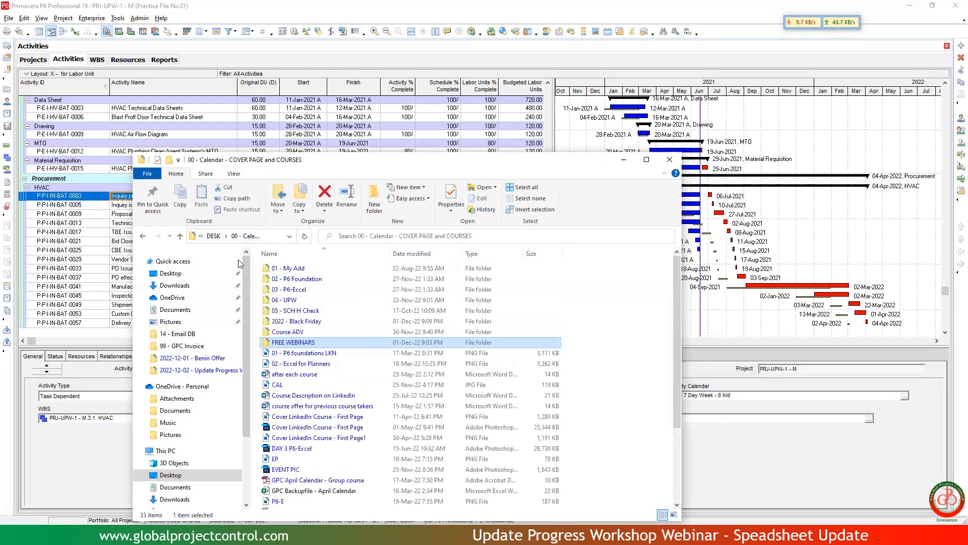
Open the 2022 - Black Friday folder and the PDF GPC December Calendar - 2 inside it.
{"action": "left_click", "coordinate": [291, 333]}
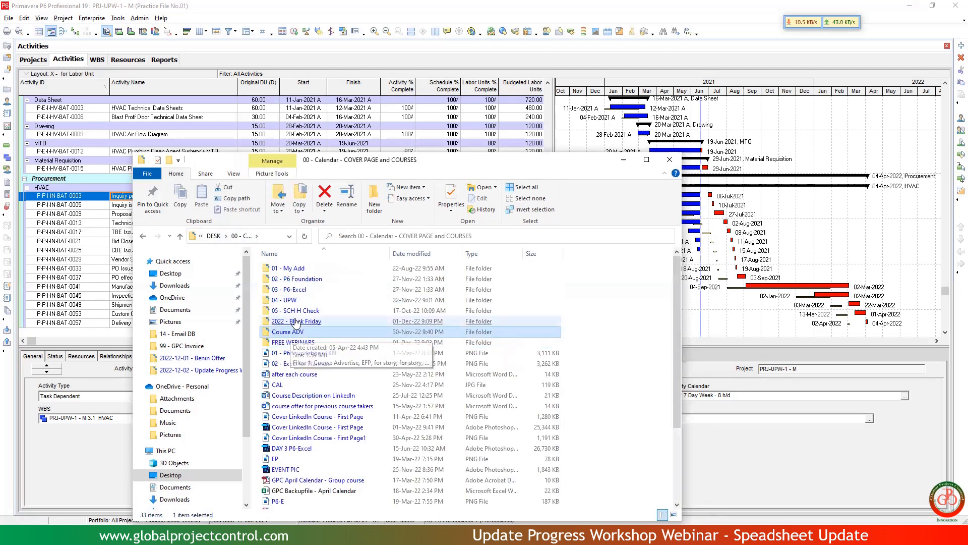
{"action": "double_click", "coordinate": [297, 321]}
{"action": "left_click", "coordinate": [297, 322]}
{"action": "double_click", "coordinate": [292, 272]}
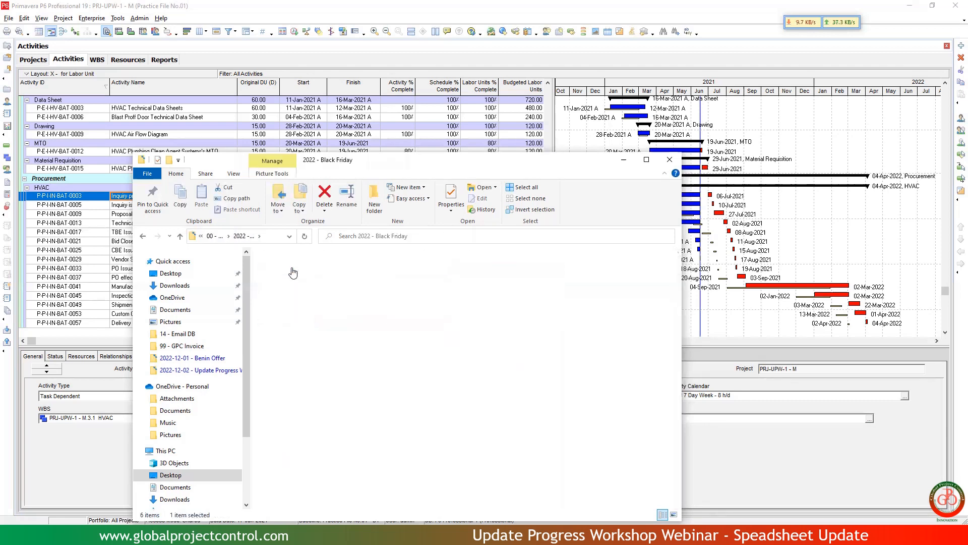
{"action": "left_click", "coordinate": [471, 287]}
{"action": "double_click", "coordinate": [471, 287]}
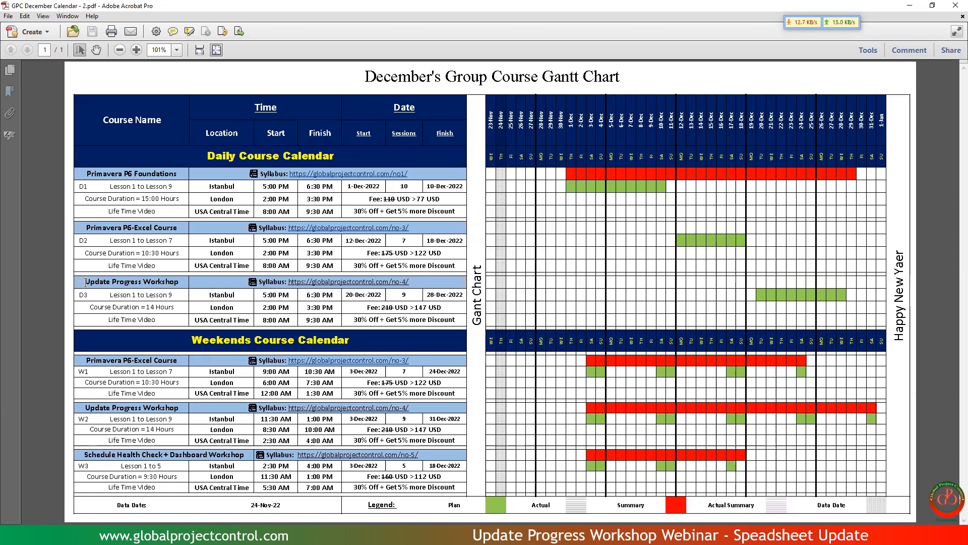
Examine the Update Progress Workshop entries in the course calendar, highlighting the course name, weekend start time, daily start date and extra discount.
{"action": "left_click_drag", "start_coordinate": [86, 282], "coordinate": [178, 282]}
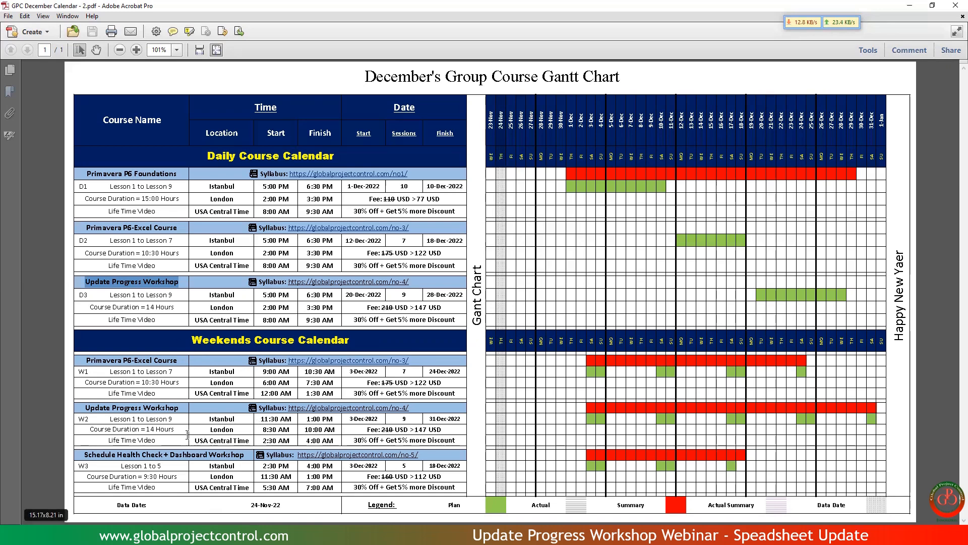
{"action": "left_click_drag", "start_coordinate": [260, 420], "coordinate": [291, 418]}
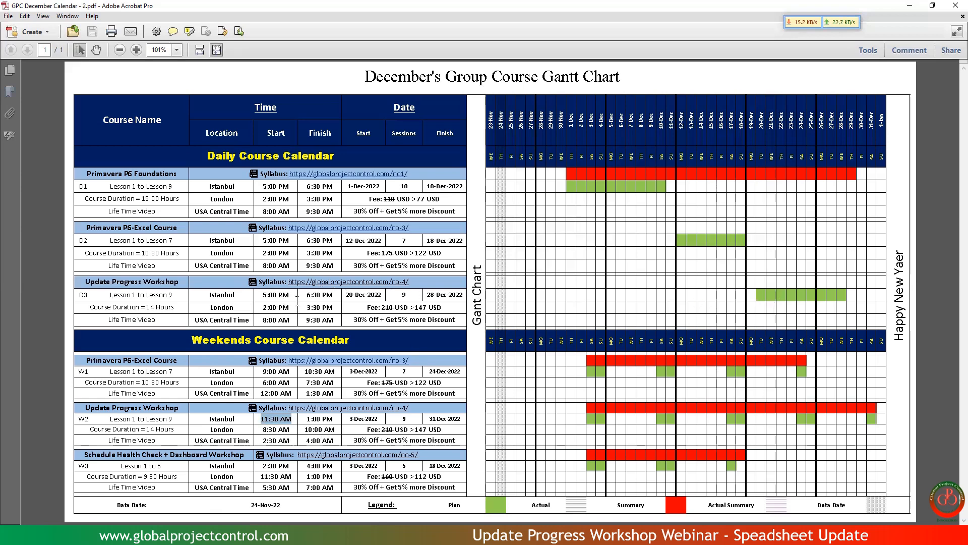
{"action": "left_click_drag", "start_coordinate": [347, 294], "coordinate": [382, 294]}
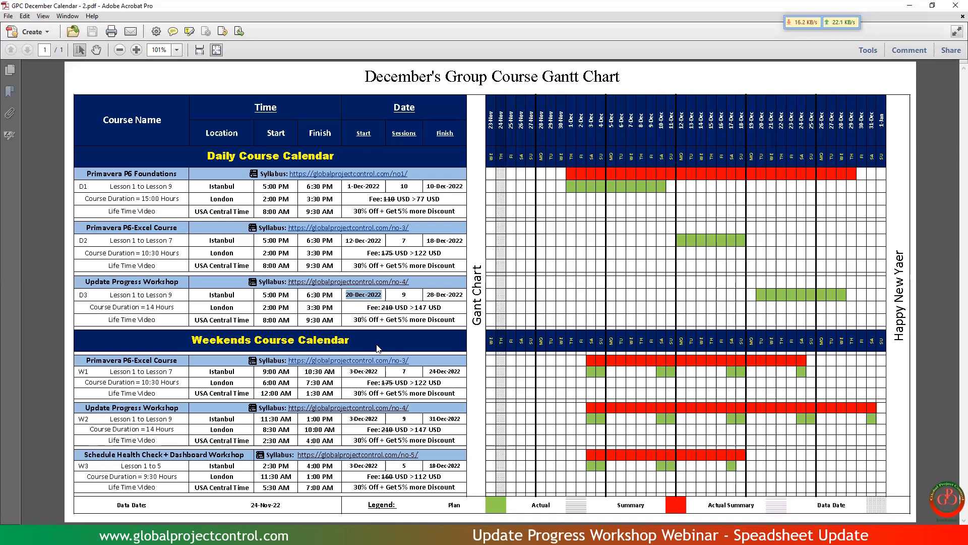
{"action": "left_click_drag", "start_coordinate": [353, 319], "coordinate": [436, 317]}
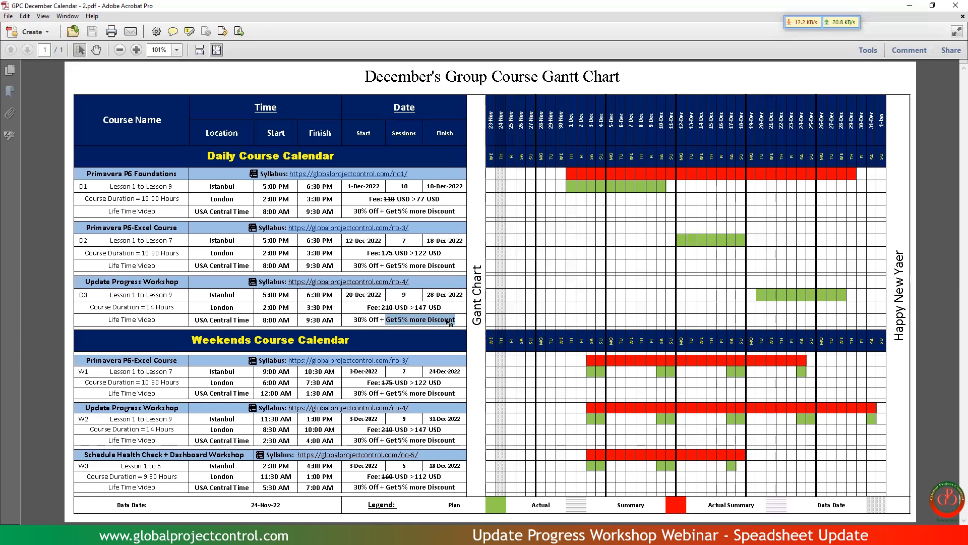